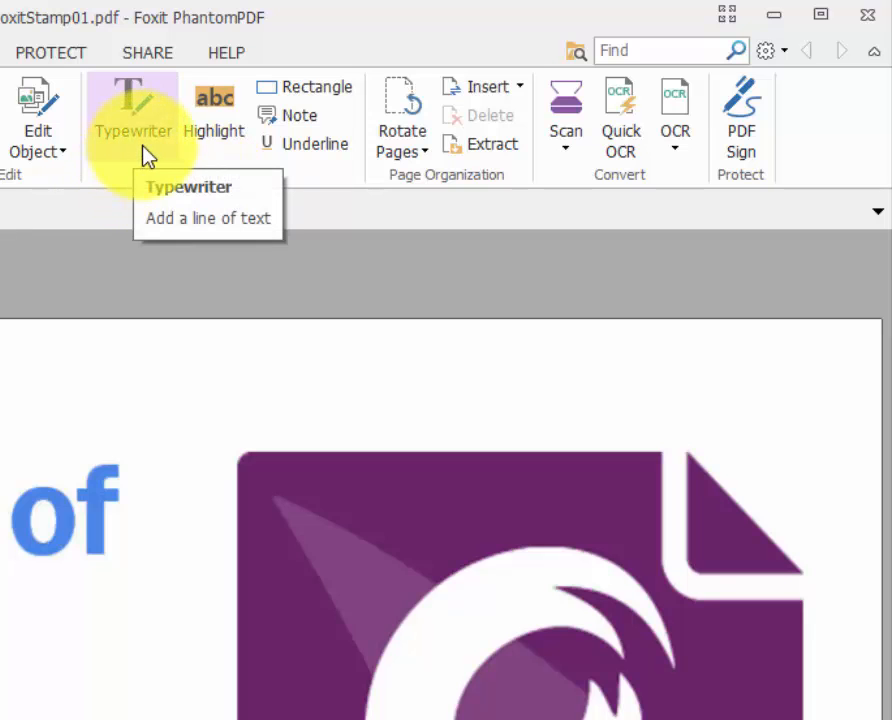
Review the conversion, Office export, editing, page insertion, page marking and commenting commands available for FoxitStamp01.pdf.
{"action": "left_click", "coordinate": [216, 132]}
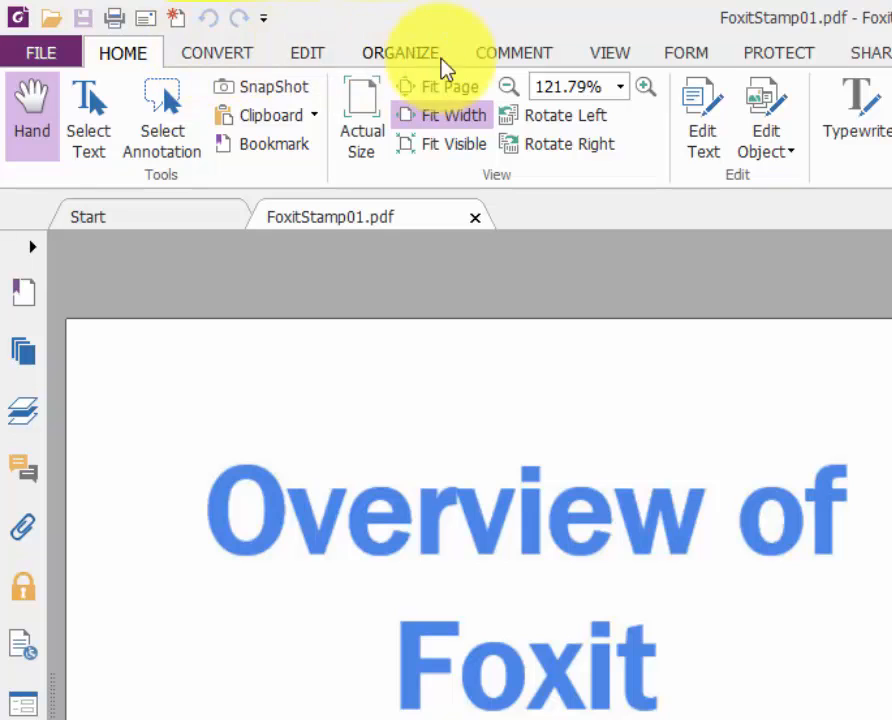
{"action": "left_click", "coordinate": [214, 58]}
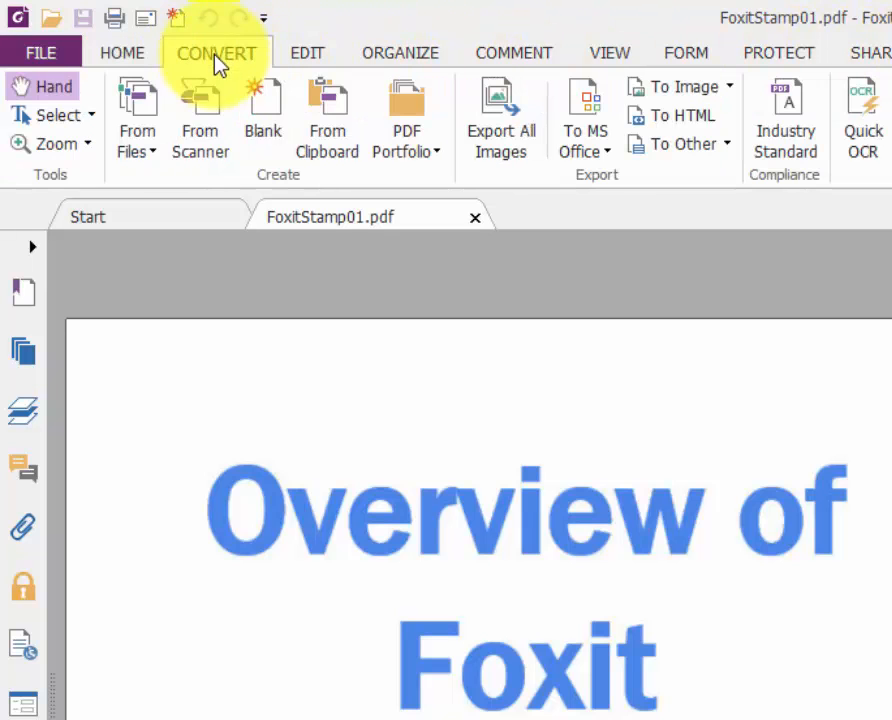
{"action": "left_click", "coordinate": [152, 155]}
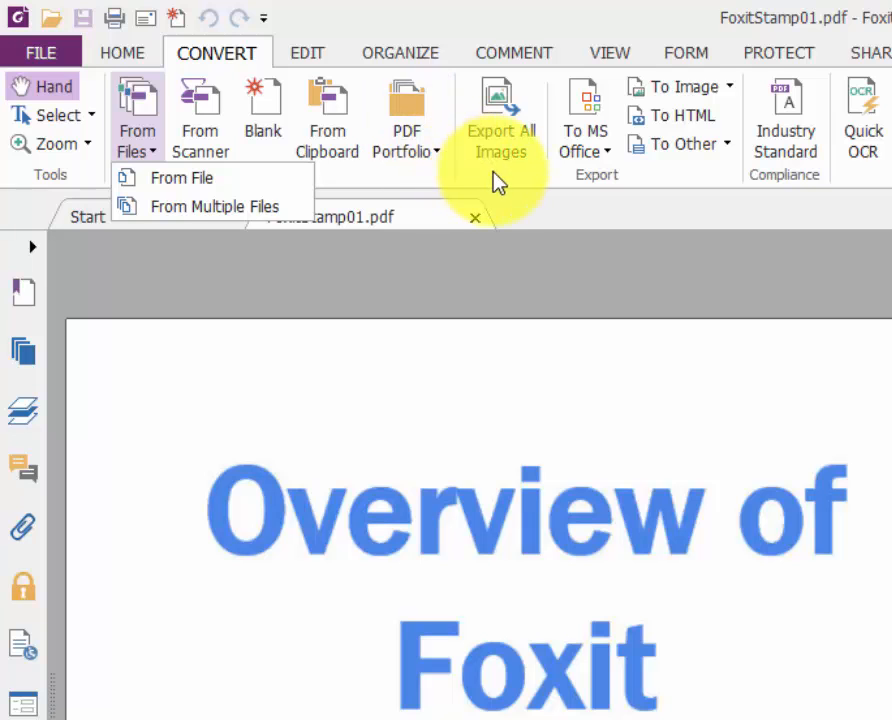
{"action": "left_click", "coordinate": [609, 155]}
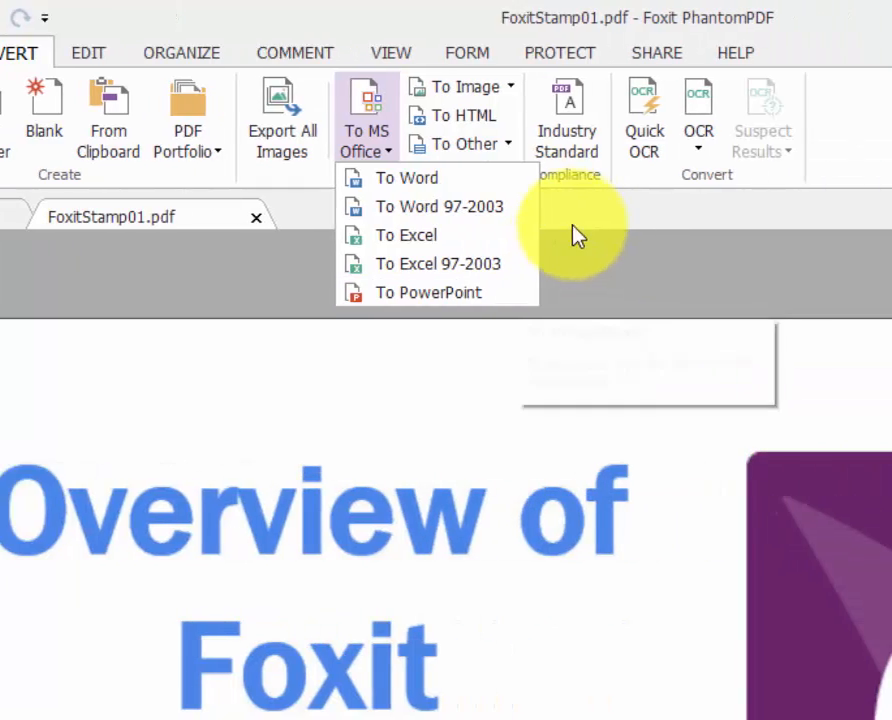
{"action": "left_click", "coordinate": [808, 214]}
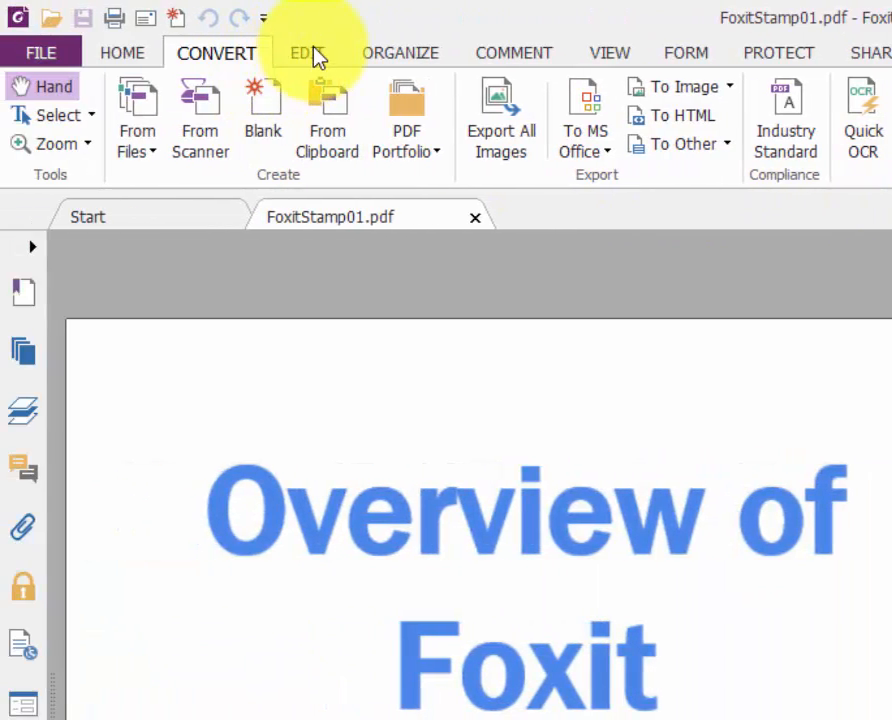
{"action": "left_click", "coordinate": [313, 52]}
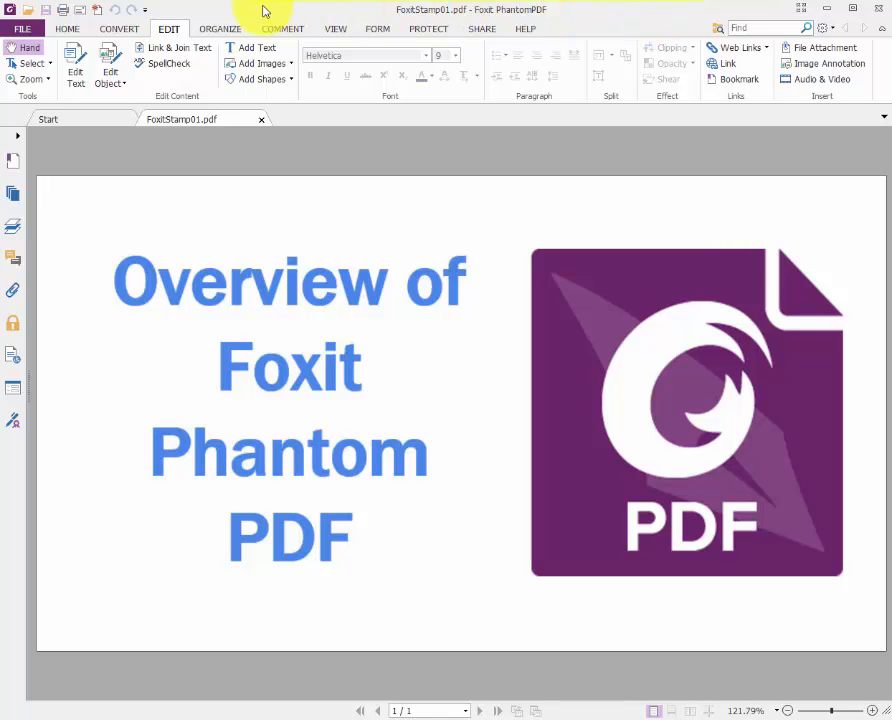
{"action": "left_click", "coordinate": [221, 31]}
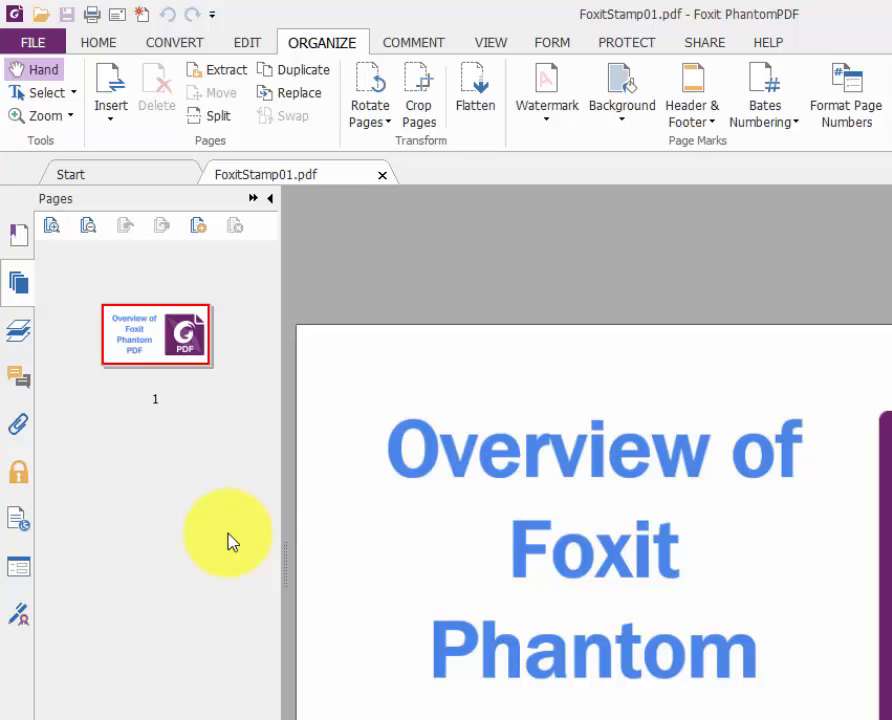
{"action": "left_click", "coordinate": [110, 119]}
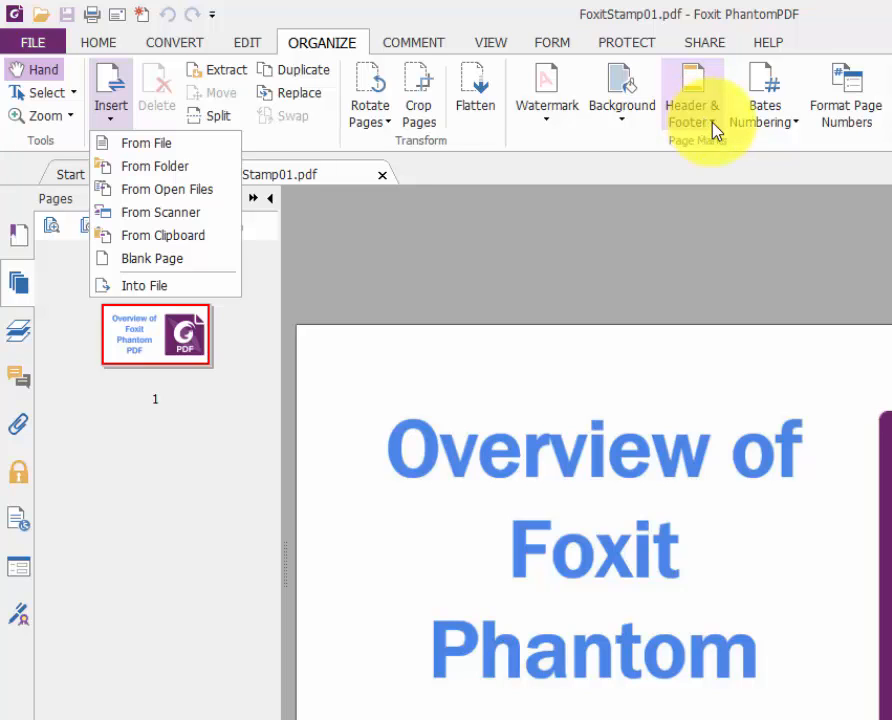
{"action": "left_click", "coordinate": [790, 136]}
{"action": "left_click", "coordinate": [797, 137]}
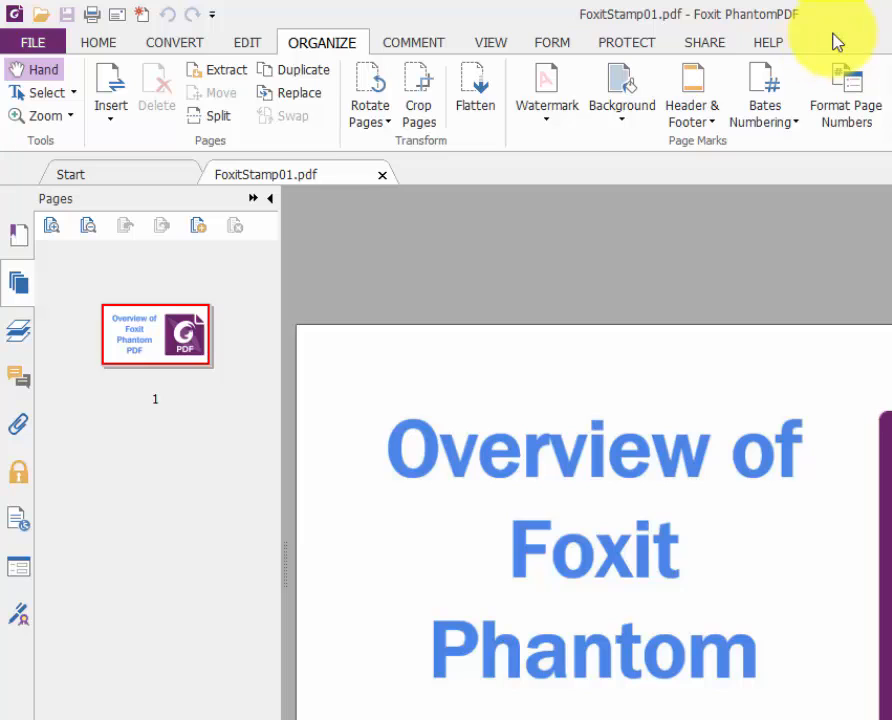
{"action": "left_click", "coordinate": [410, 45]}
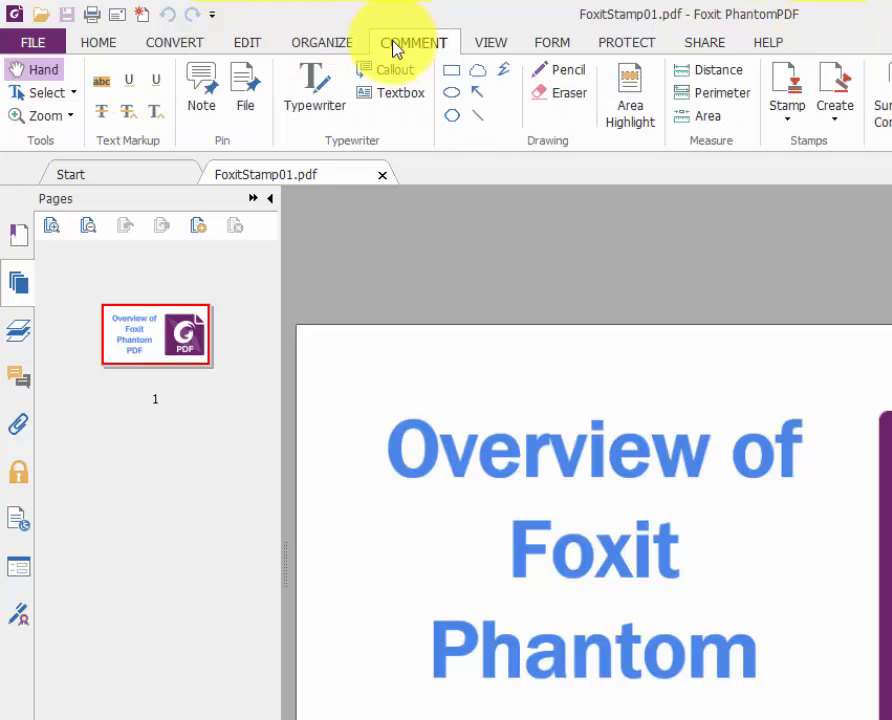
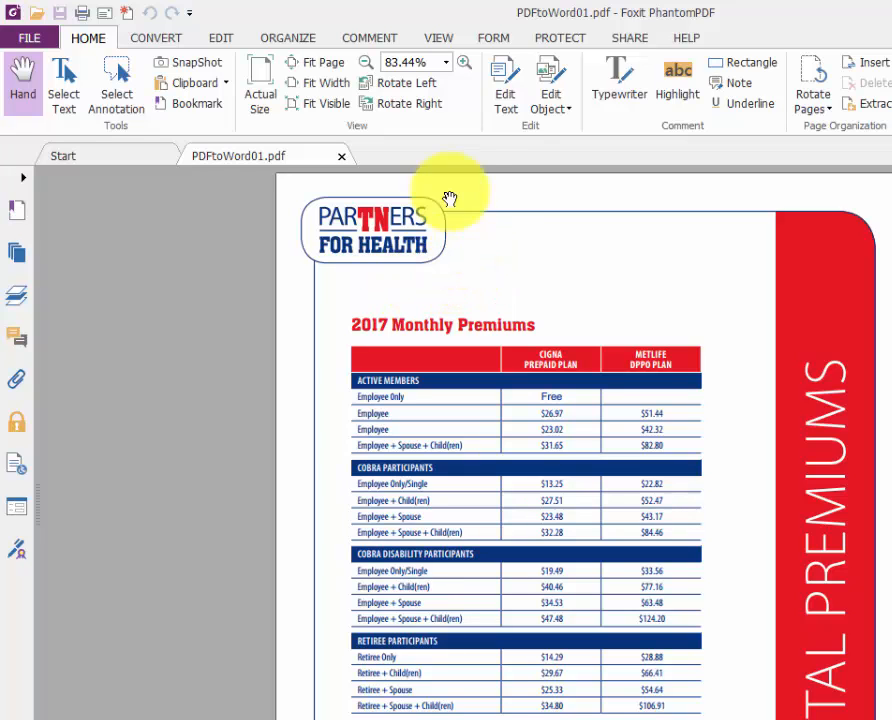
Export PDFtoWord01.pdf to a Word document (*.docx) named PDFtoWord01 in the Foxit Training folder.
{"action": "left_click", "coordinate": [170, 45]}
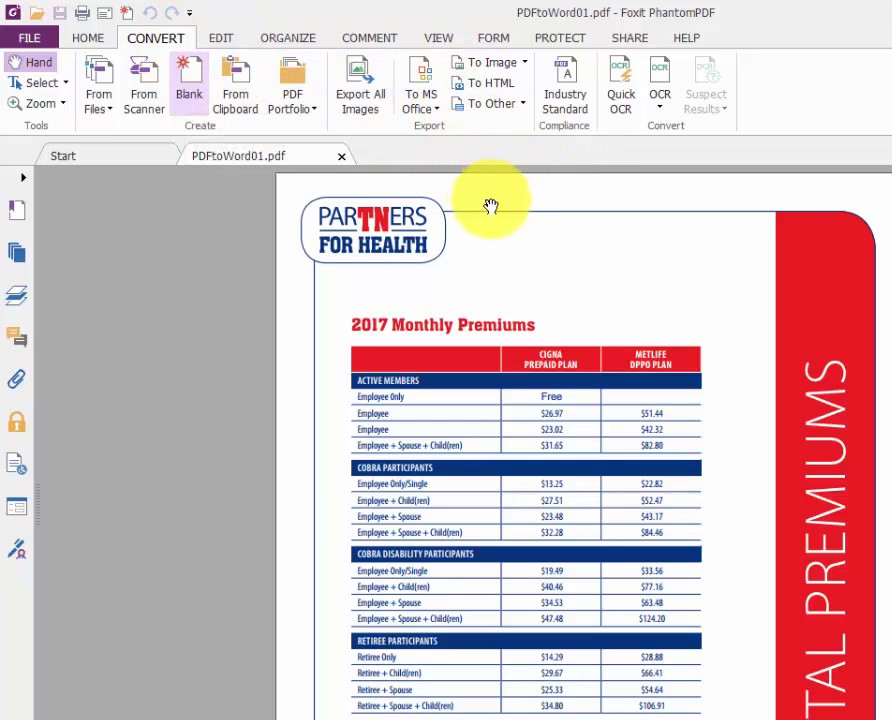
{"action": "left_click", "coordinate": [436, 115]}
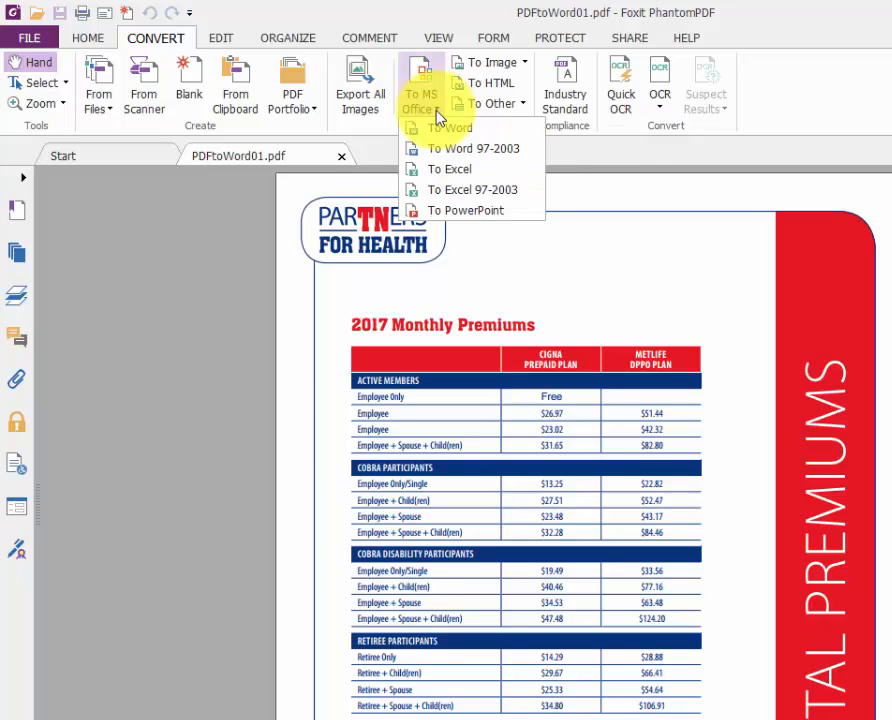
{"action": "left_click", "coordinate": [483, 136]}
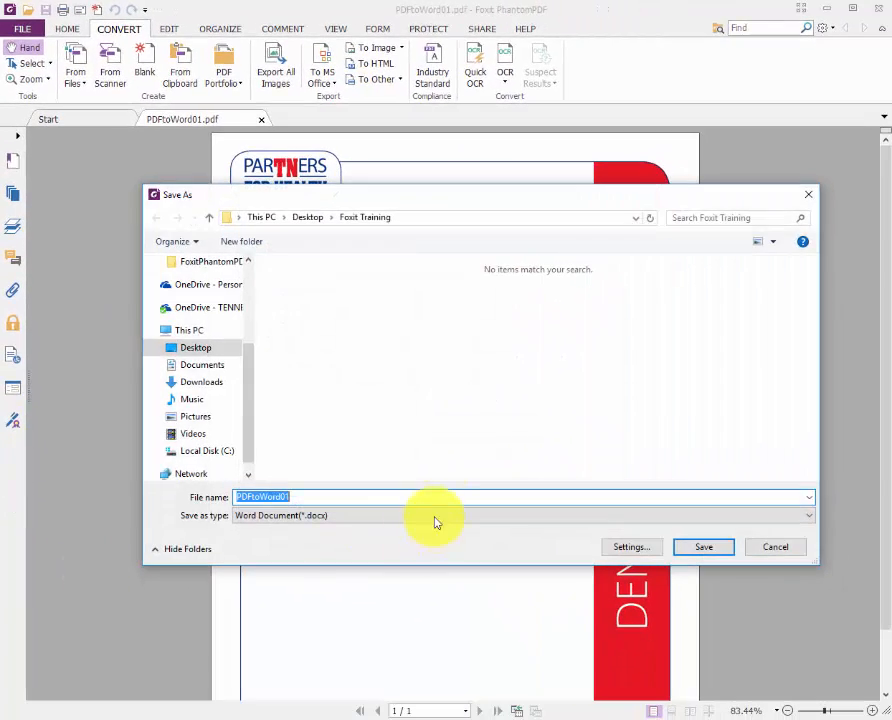
{"action": "left_click", "coordinate": [704, 548]}
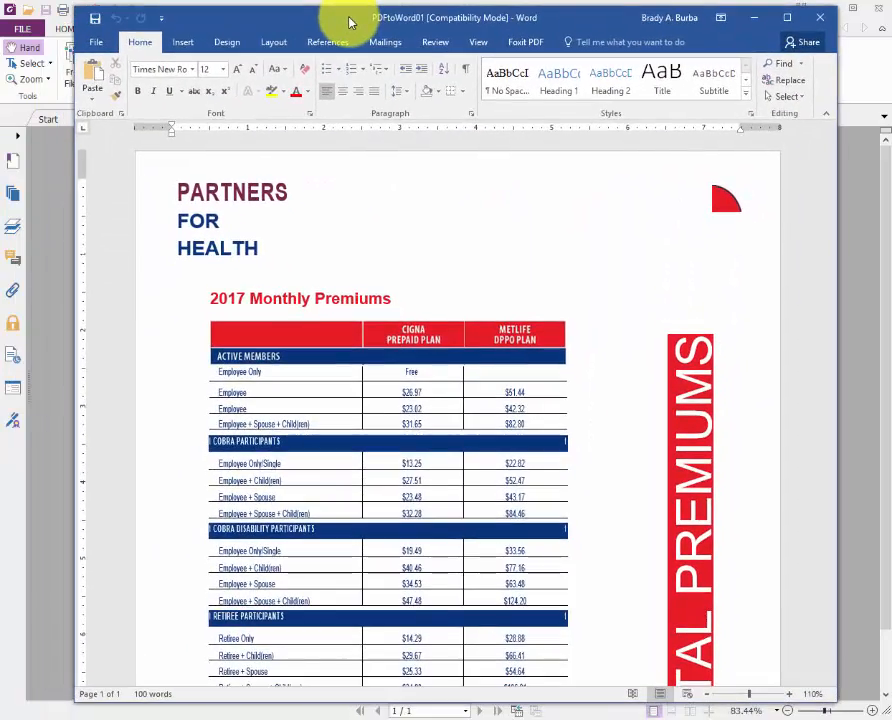
Compare the layout of the converted Word document with the original PDF by repositioning the Word window over it.
{"action": "left_click_drag", "start_coordinate": [350, 22], "coordinate": [347, 27]}
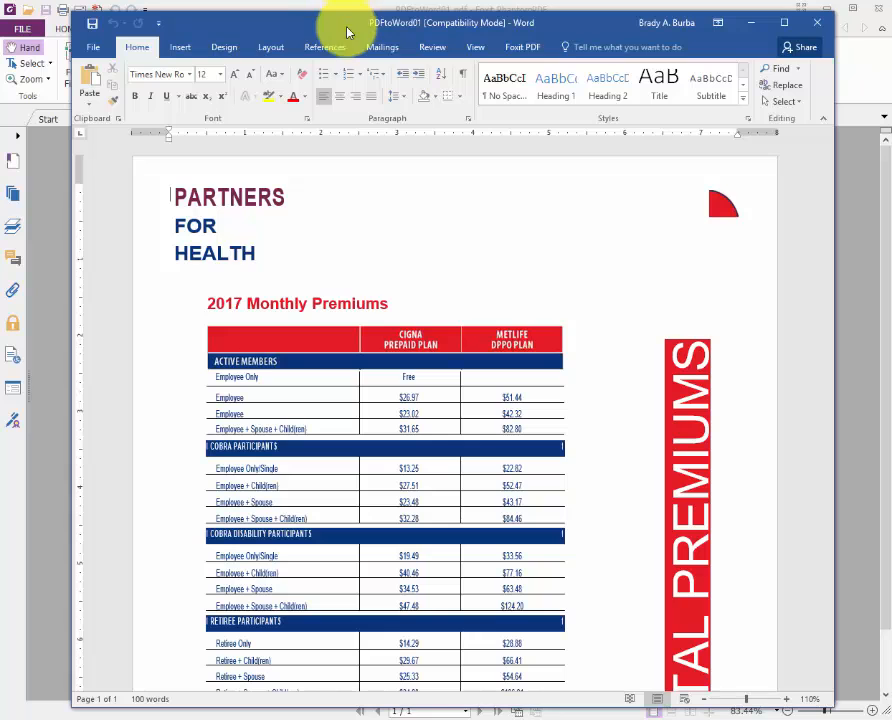
{"action": "left_click", "coordinate": [750, 20]}
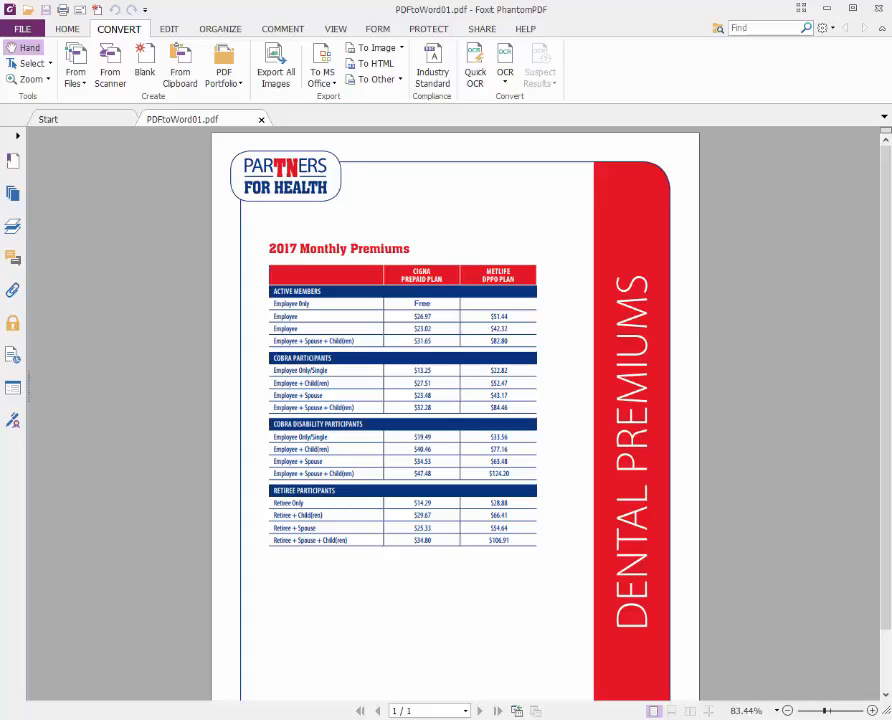
{"action": "key", "text": "alt+Tab"}
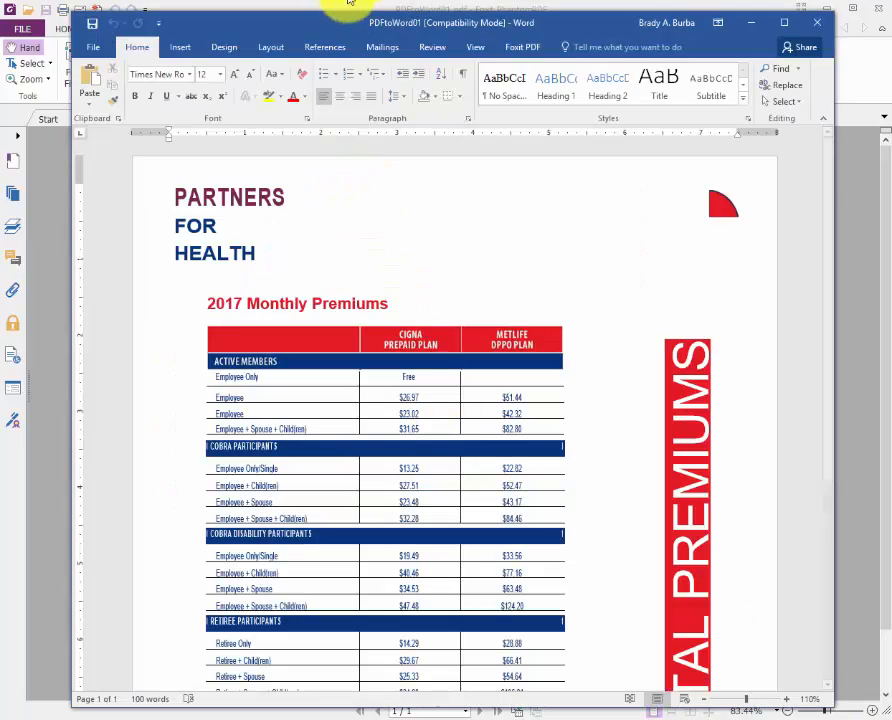
{"action": "left_click_drag", "start_coordinate": [340, 24], "coordinate": [620, 57]}
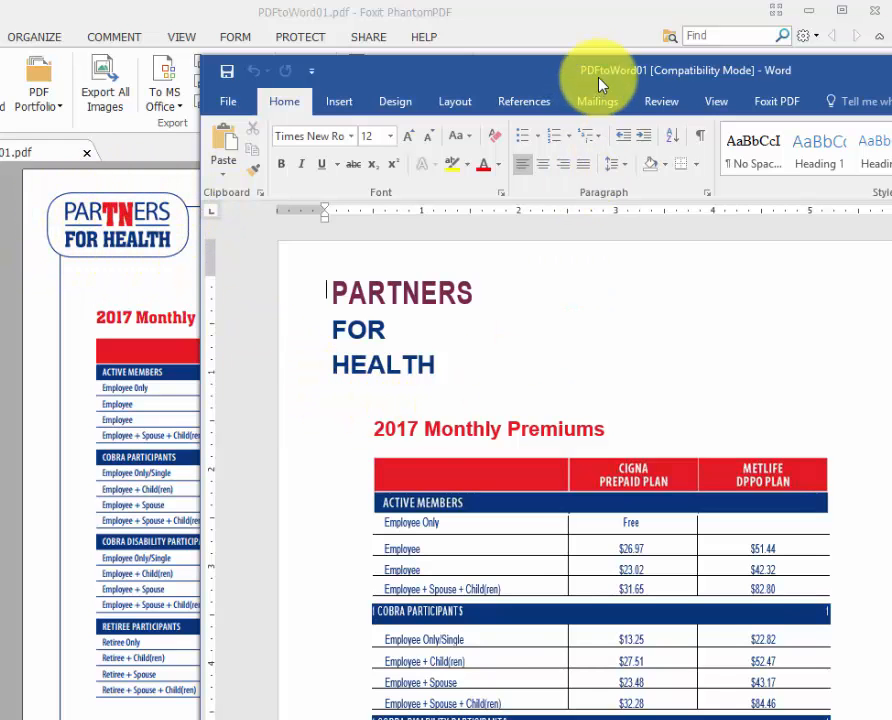
{"action": "left_click_drag", "start_coordinate": [598, 84], "coordinate": [160, 86]}
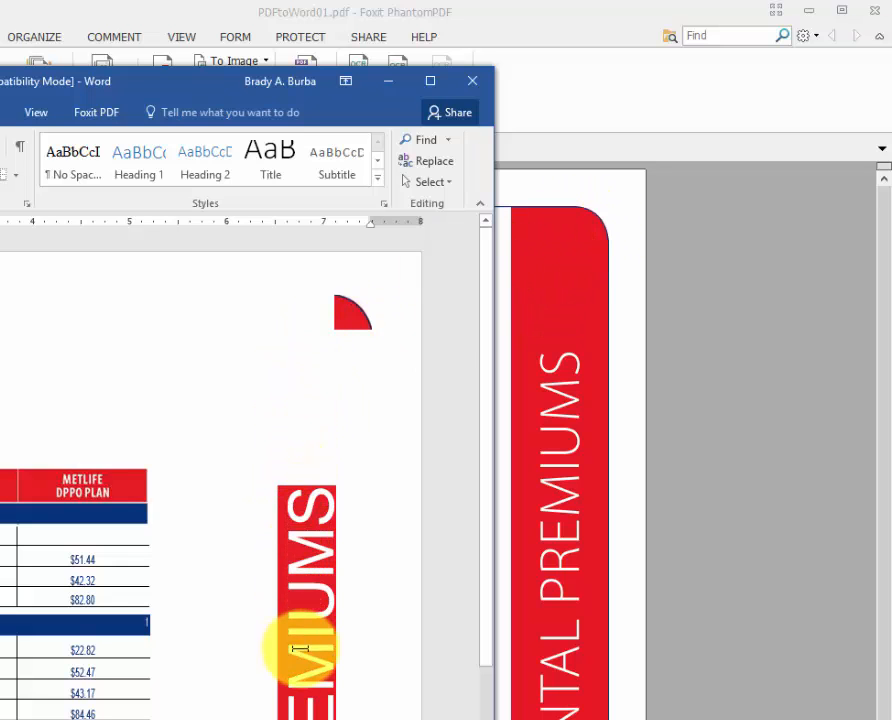
{"action": "scroll", "coordinate": [300, 650], "scroll_direction": "down", "scroll_amount": 5}
{"action": "scroll", "coordinate": [292, 700], "scroll_direction": "up", "scroll_amount": 5}
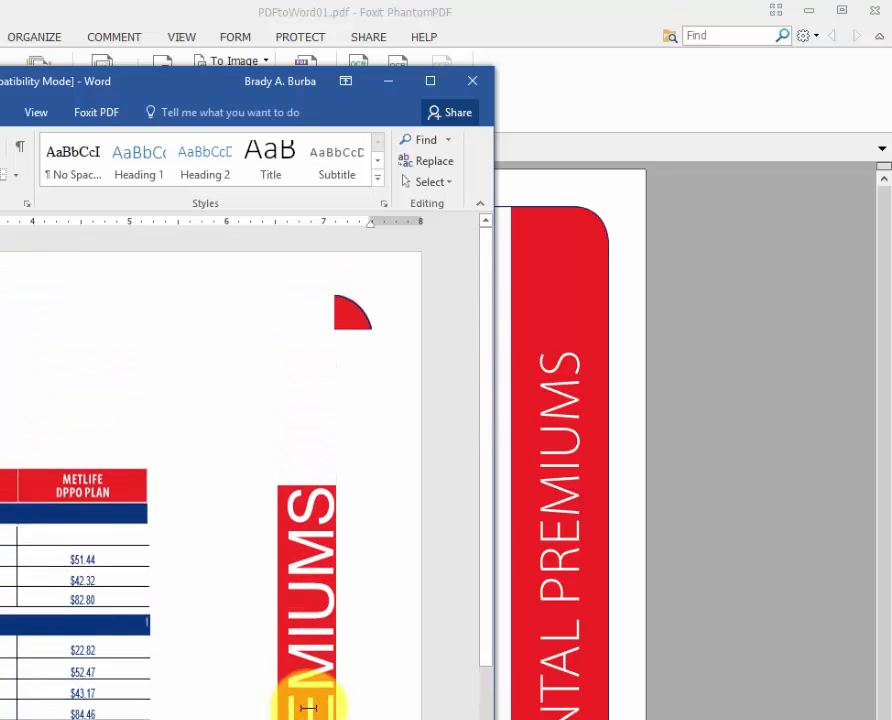
{"action": "left_click_drag", "start_coordinate": [174, 84], "coordinate": [636, 312]}
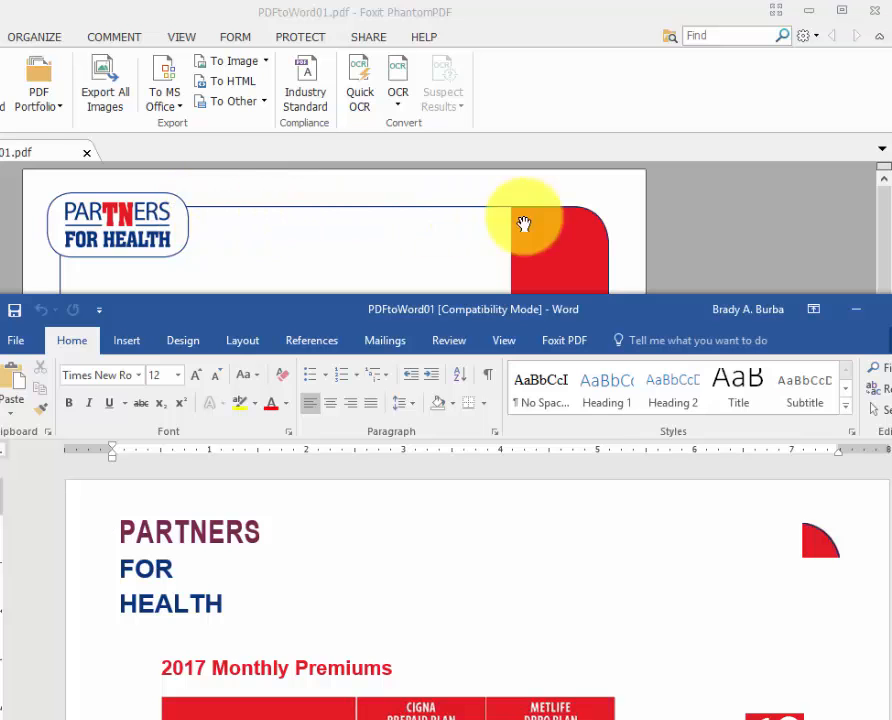
{"action": "left_click_drag", "start_coordinate": [442, 312], "coordinate": [744, 22]}
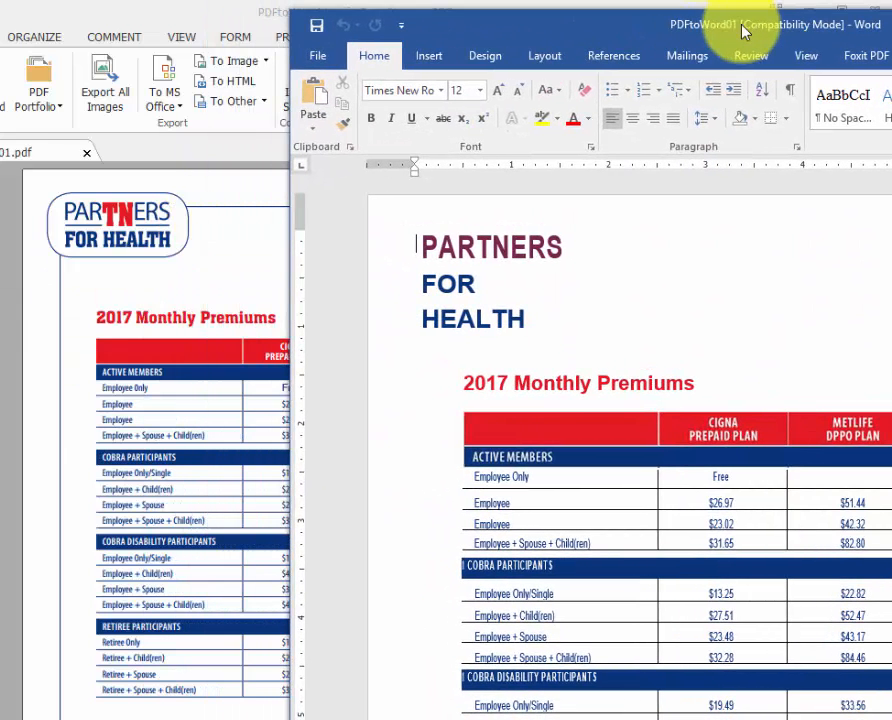
In the Word document, move the red and blue table header graphic up beside the PARTNERS FOR HEALTH heading.
{"action": "left_click", "coordinate": [730, 430]}
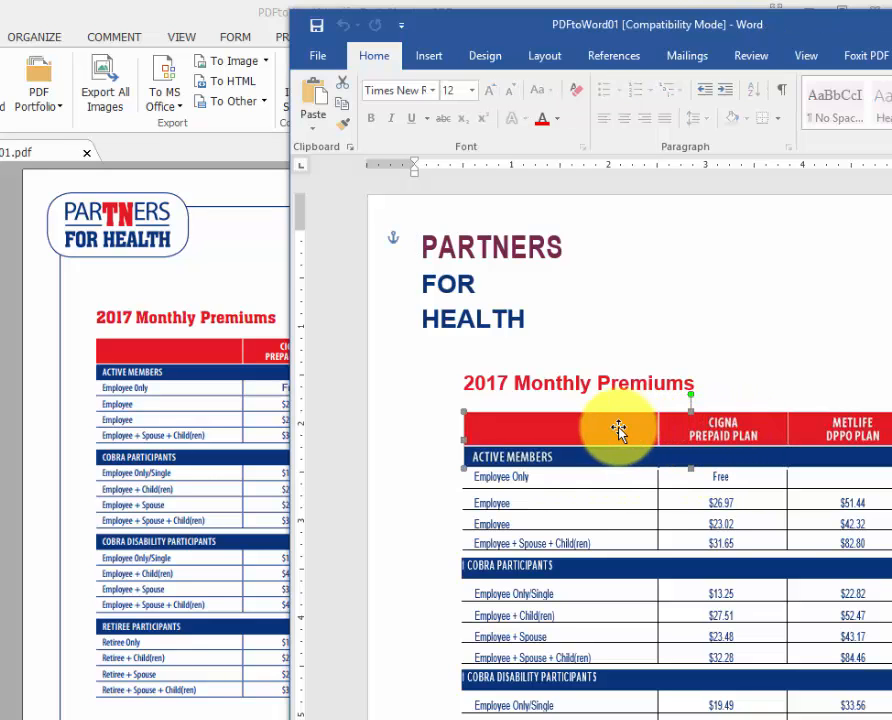
{"action": "left_click", "coordinate": [536, 470]}
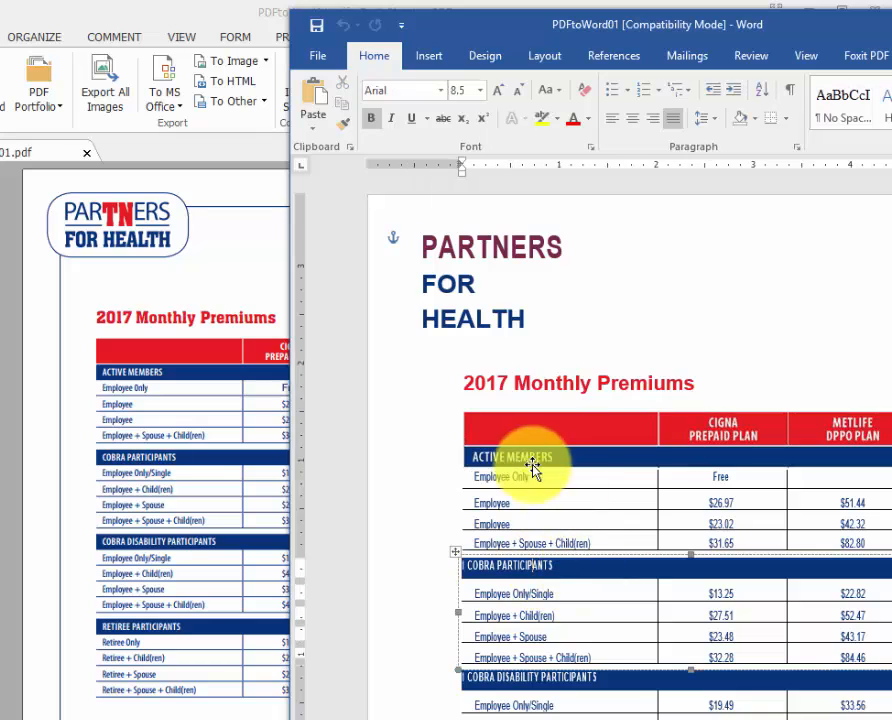
{"action": "left_click", "coordinate": [527, 438]}
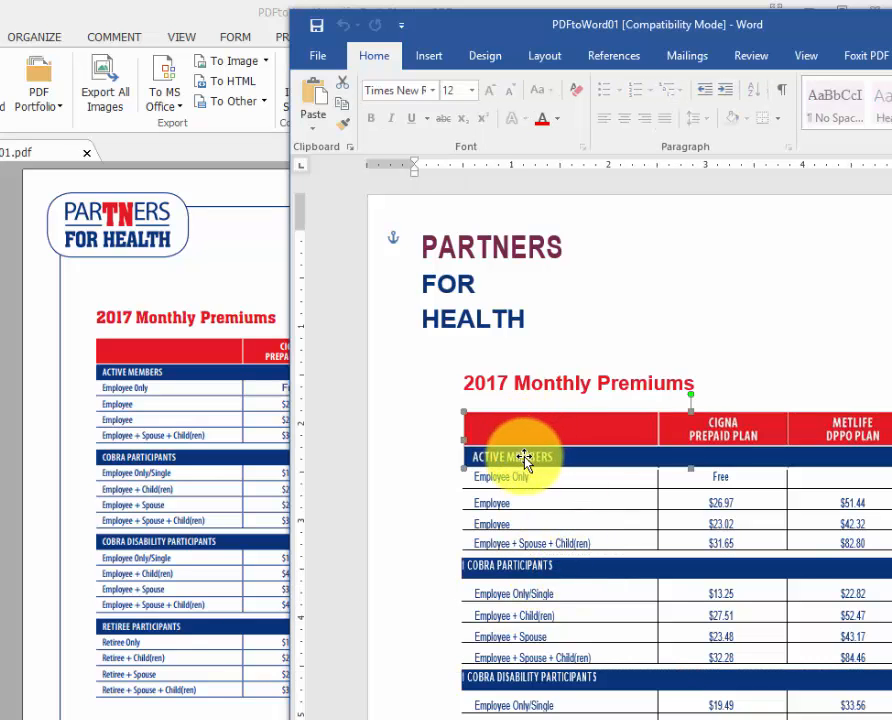
{"action": "mouse_move", "coordinate": [748, 381]}
{"action": "left_mouse_down"}
{"action": "mouse_move", "coordinate": [796, 300]}
{"action": "mouse_move", "coordinate": [792, 306]}
{"action": "left_mouse_up"}
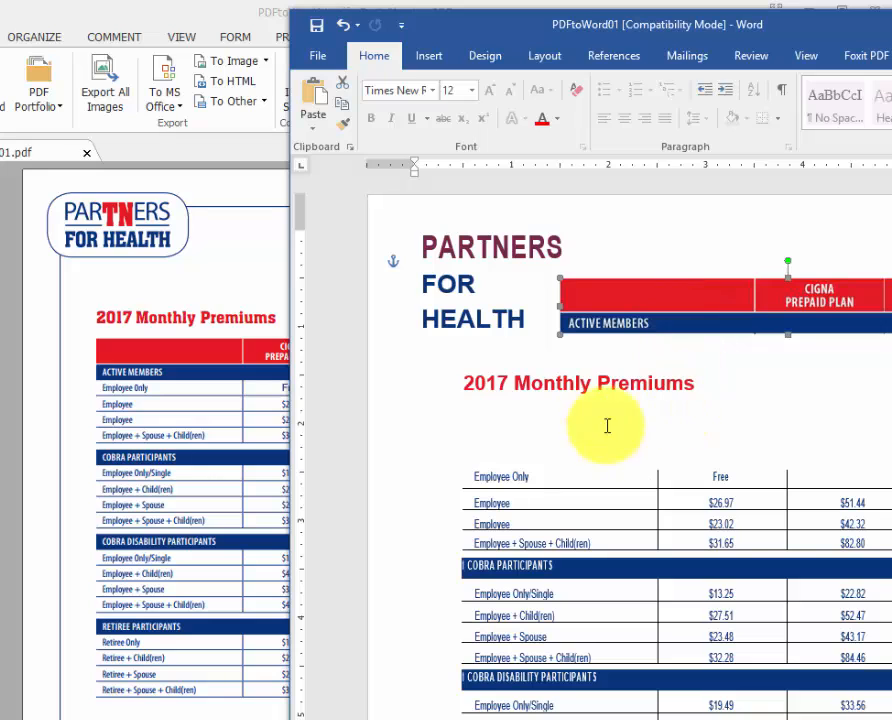
Check the cells of the first premiums table for editable text, including the Employee Only row and the Employee label below it.
{"action": "left_click", "coordinate": [540, 479]}
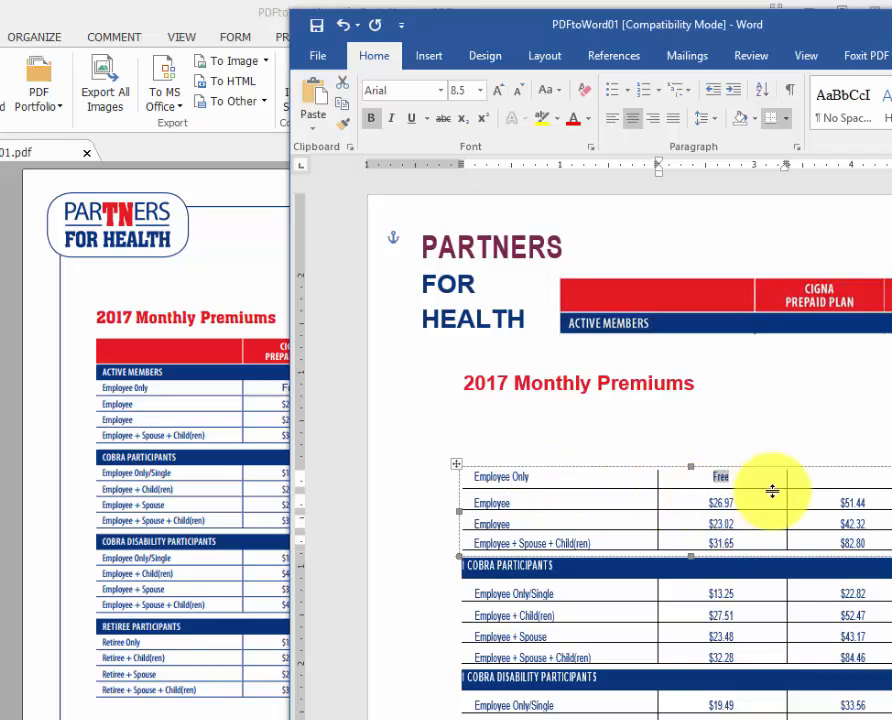
{"action": "left_click", "coordinate": [838, 479]}
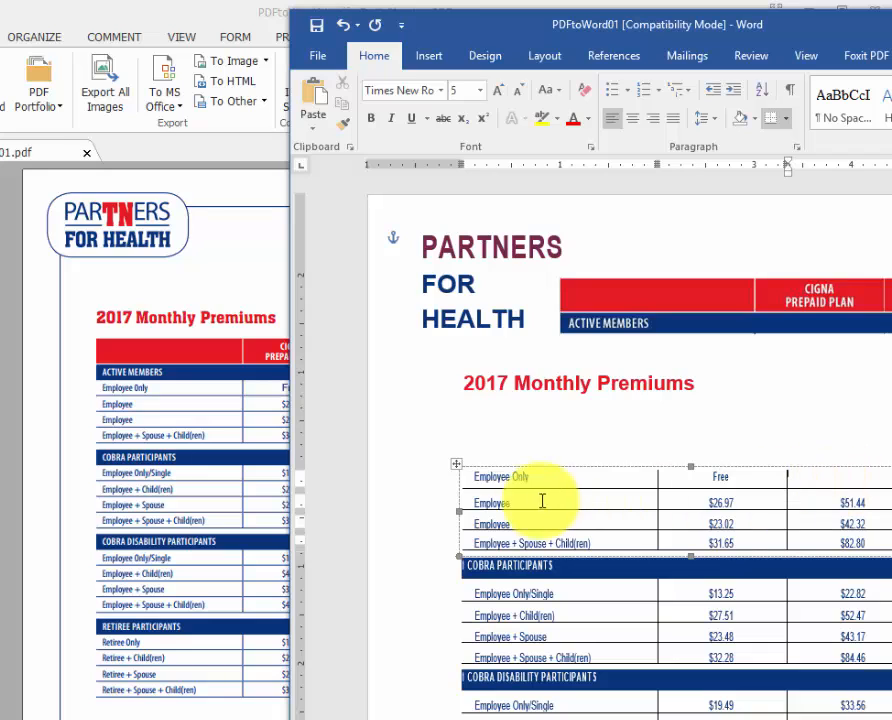
{"action": "left_click_drag", "start_coordinate": [524, 503], "coordinate": [469, 499]}
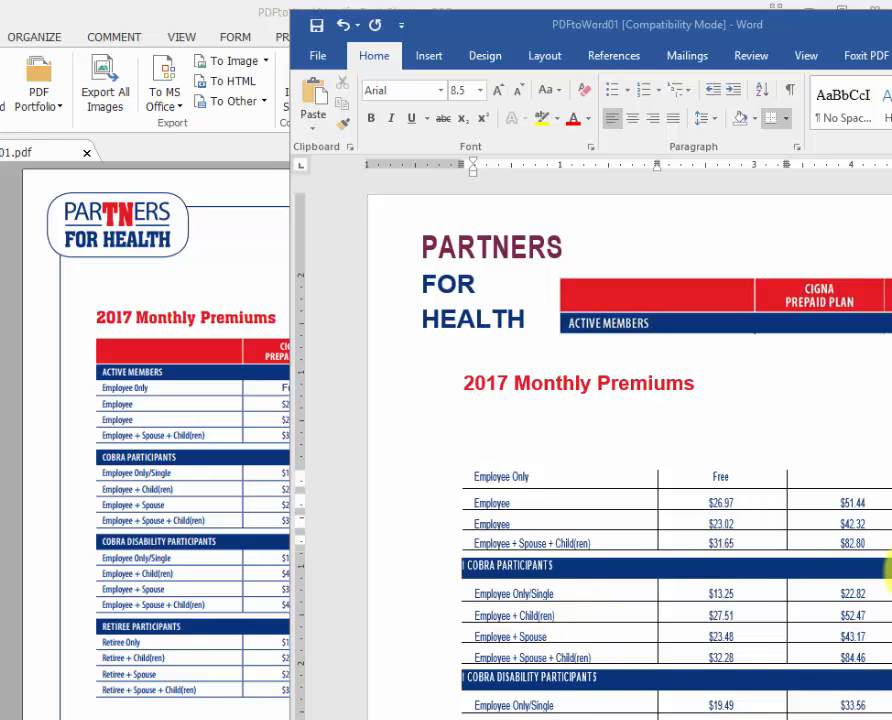
Remove the word "Only" from the "Retiree Only" label and select the CIGNA premium in the same row.
{"action": "scroll", "coordinate": [886, 600], "scroll_direction": "down", "scroll_amount": 3}
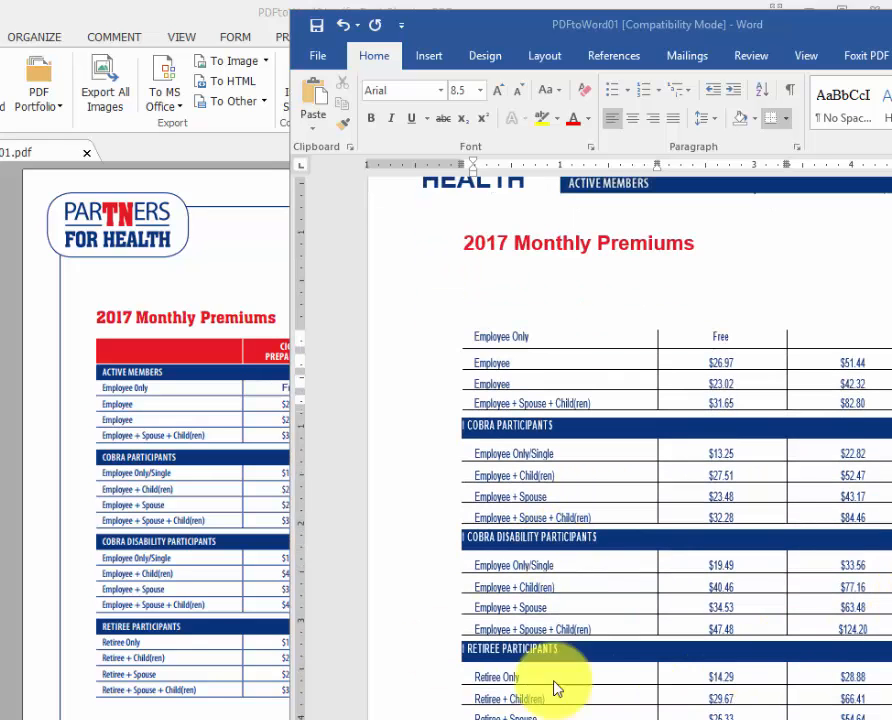
{"action": "left_click", "coordinate": [519, 680]}
{"action": "double_click", "coordinate": [527, 677]}
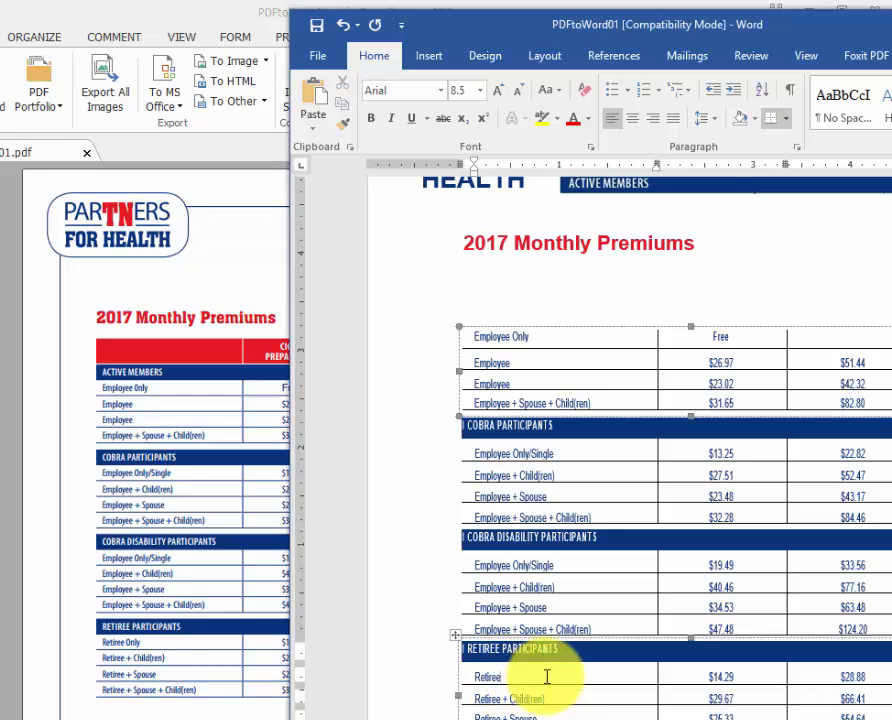
{"action": "left_click", "coordinate": [713, 677]}
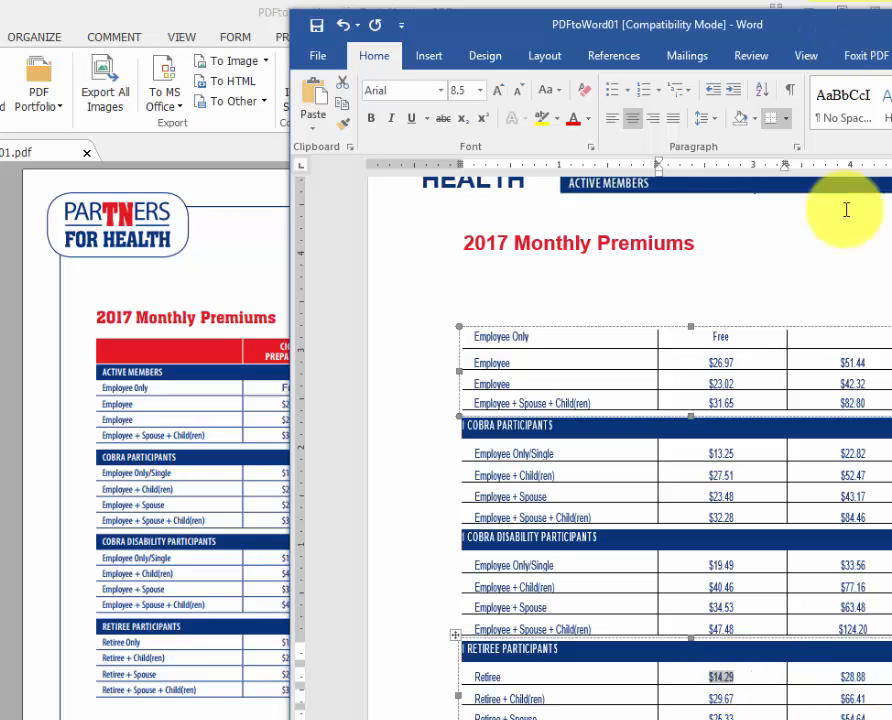
Delete the PARTNERS FOR HEALTH heading text above 2017 Monthly Premiums in the converted Word document.
{"action": "scroll", "coordinate": [811, 397], "scroll_direction": "up", "scroll_amount": 2}
{"action": "scroll", "coordinate": [811, 397], "scroll_direction": "up", "scroll_amount": 1}
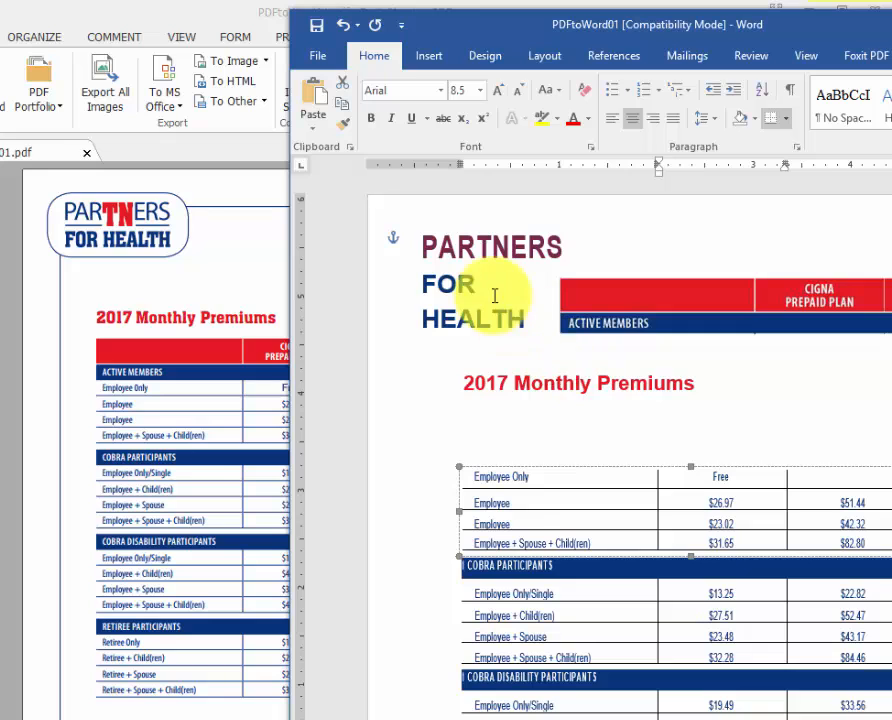
{"action": "left_click", "coordinate": [457, 236]}
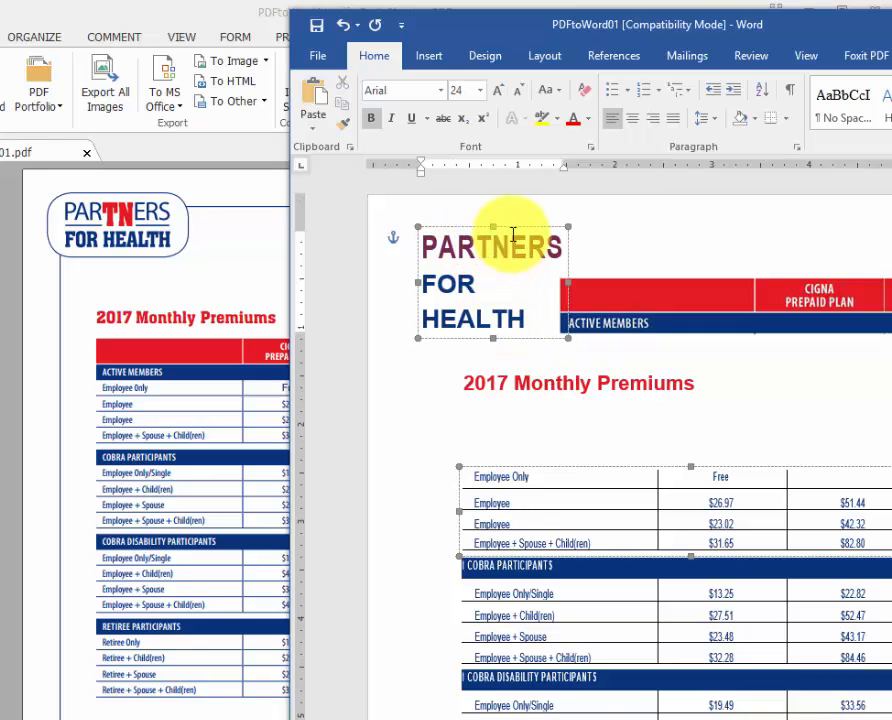
{"action": "key", "text": "Delete"}
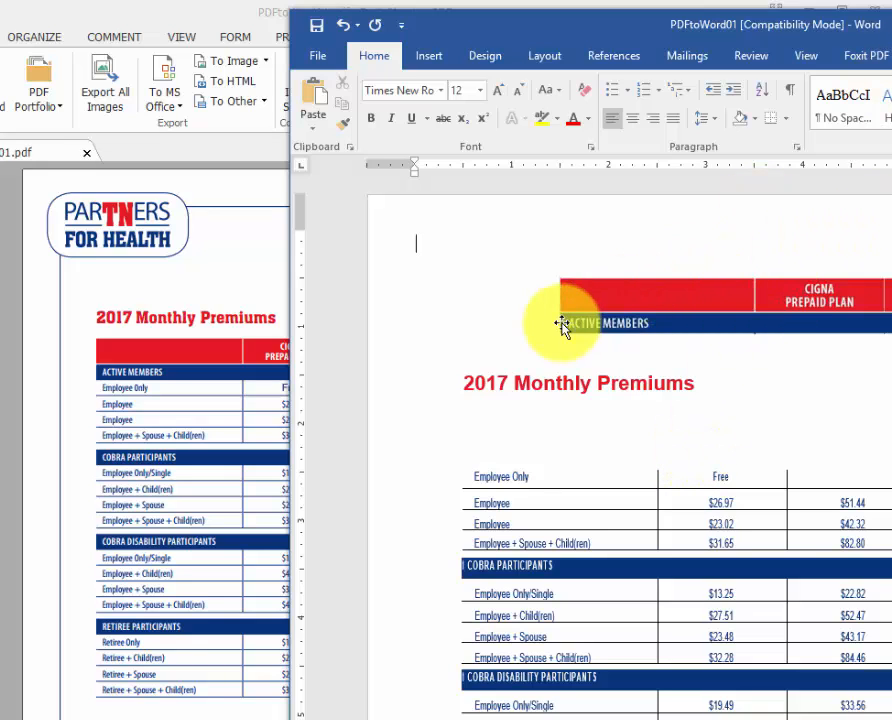
Close the converted PDFtoWord01 Word document without saving the changes.
{"action": "left_click", "coordinate": [176, 16]}
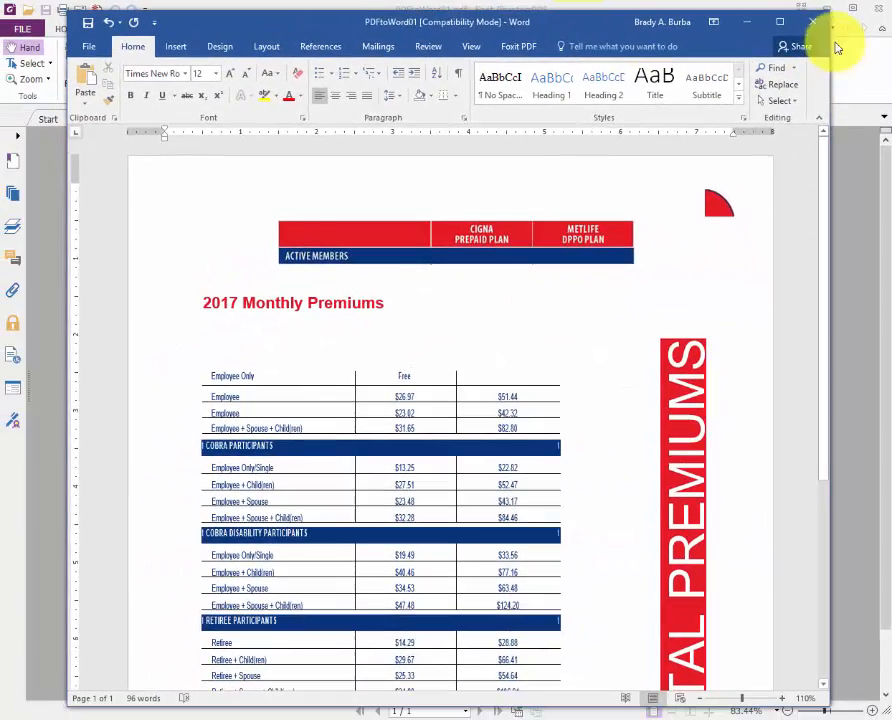
{"action": "left_click", "coordinate": [814, 22]}
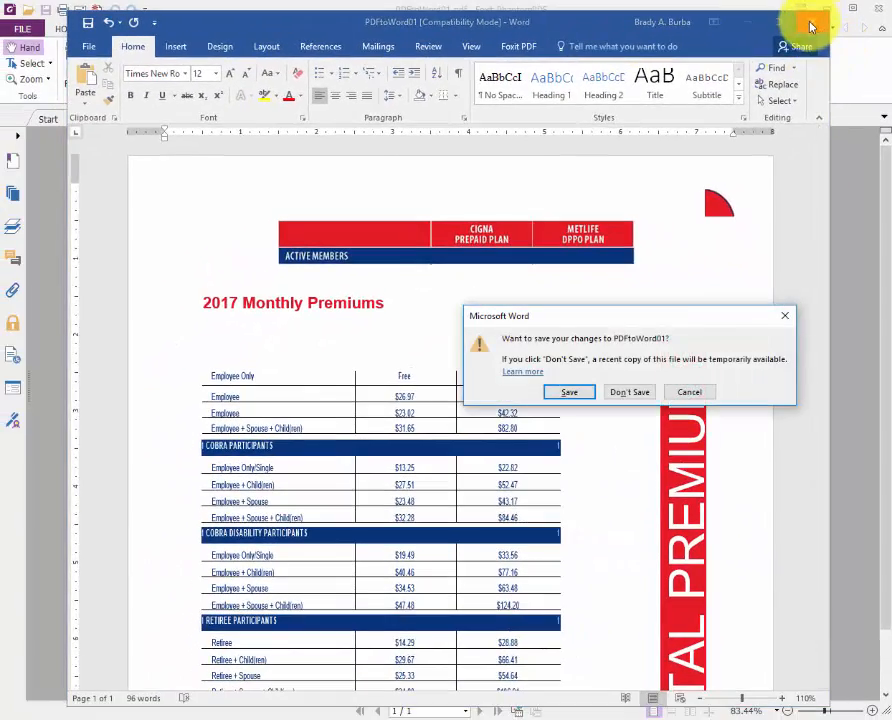
{"action": "left_click", "coordinate": [632, 394]}
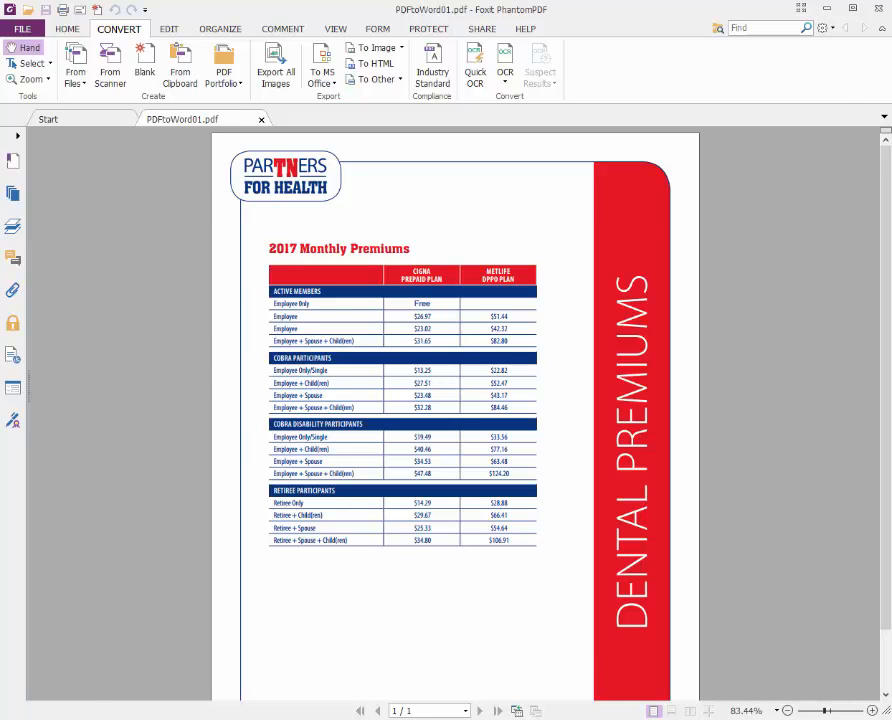
Switch to Adobe Acrobat Reader DC, look through the whole page of Edit01.pdf, and close the reader.
{"action": "key", "text": "alt+Tab"}
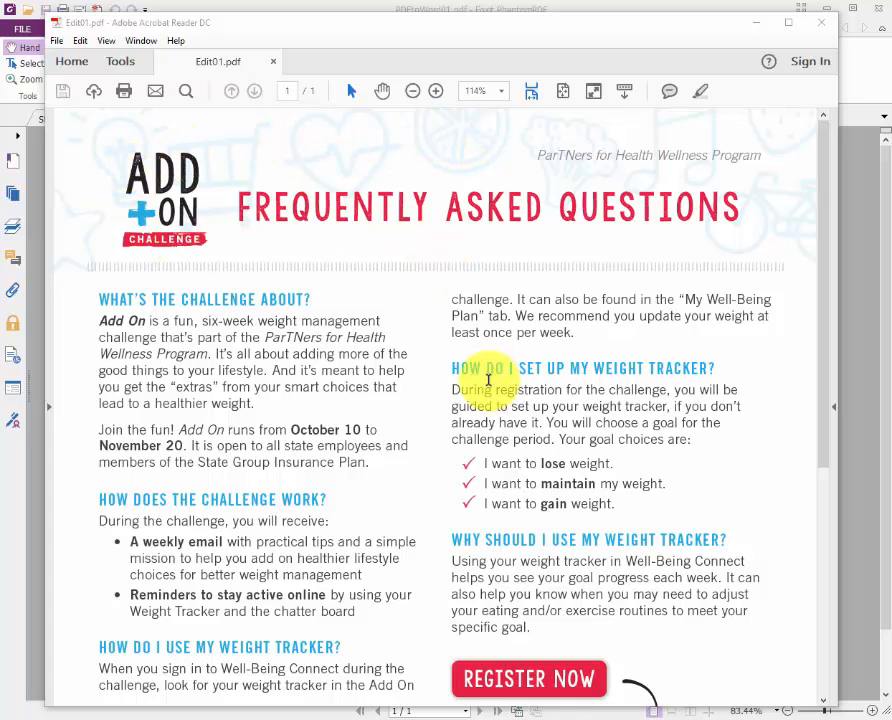
{"action": "scroll", "coordinate": [430, 480], "scroll_direction": "down", "scroll_amount": 5}
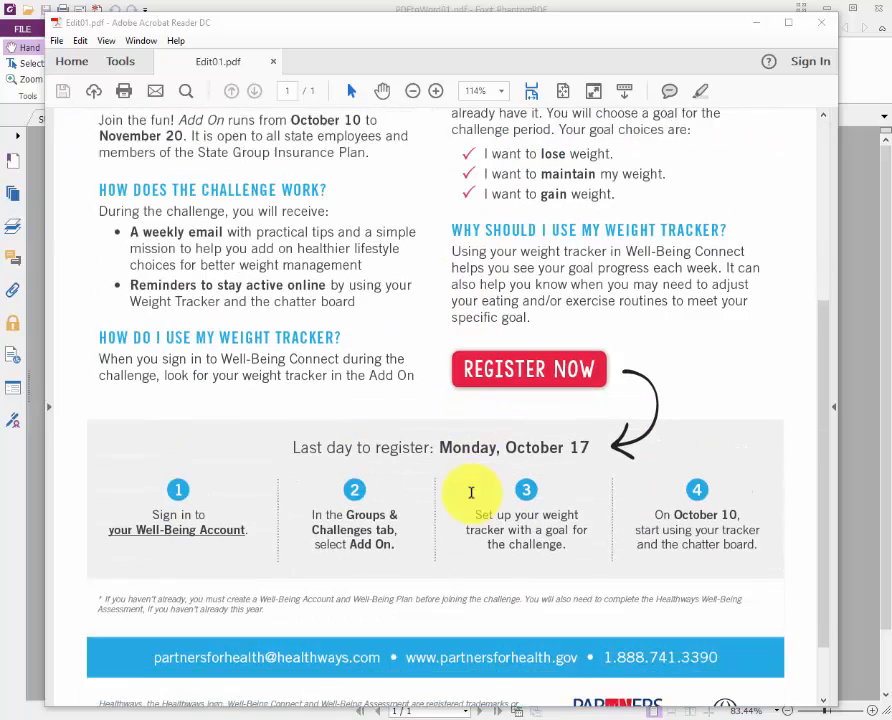
{"action": "scroll", "coordinate": [471, 492], "scroll_direction": "down", "scroll_amount": 2}
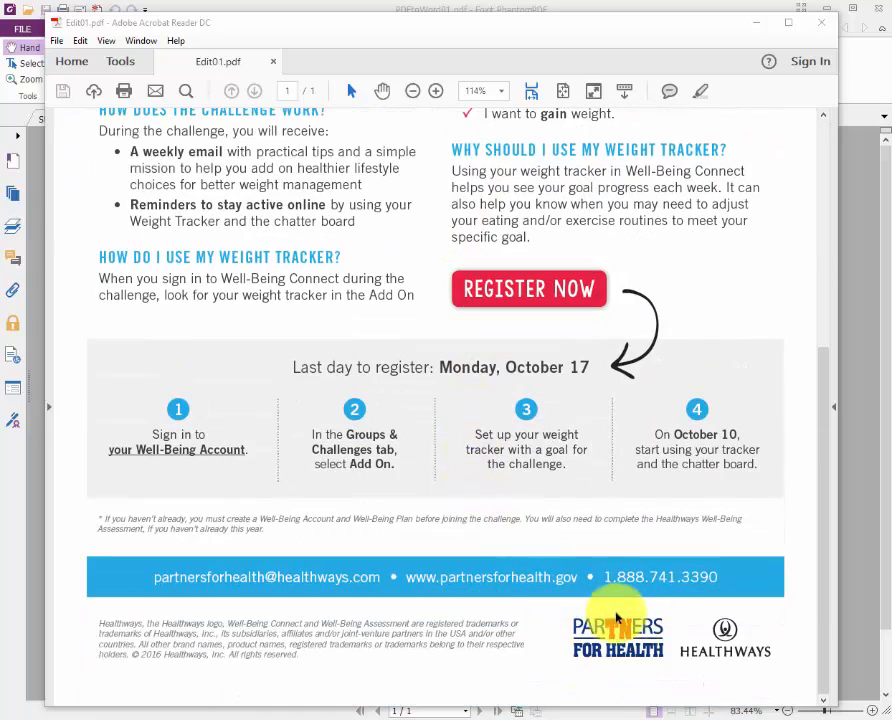
{"action": "scroll", "coordinate": [400, 340], "scroll_direction": "up", "scroll_amount": 2}
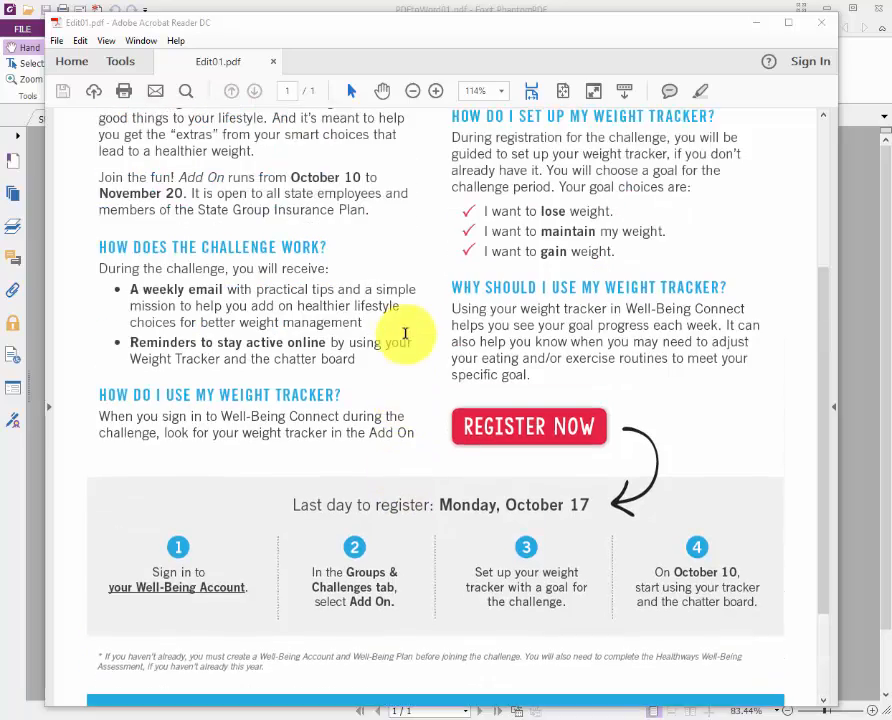
{"action": "scroll", "coordinate": [408, 336], "scroll_direction": "up", "scroll_amount": 4}
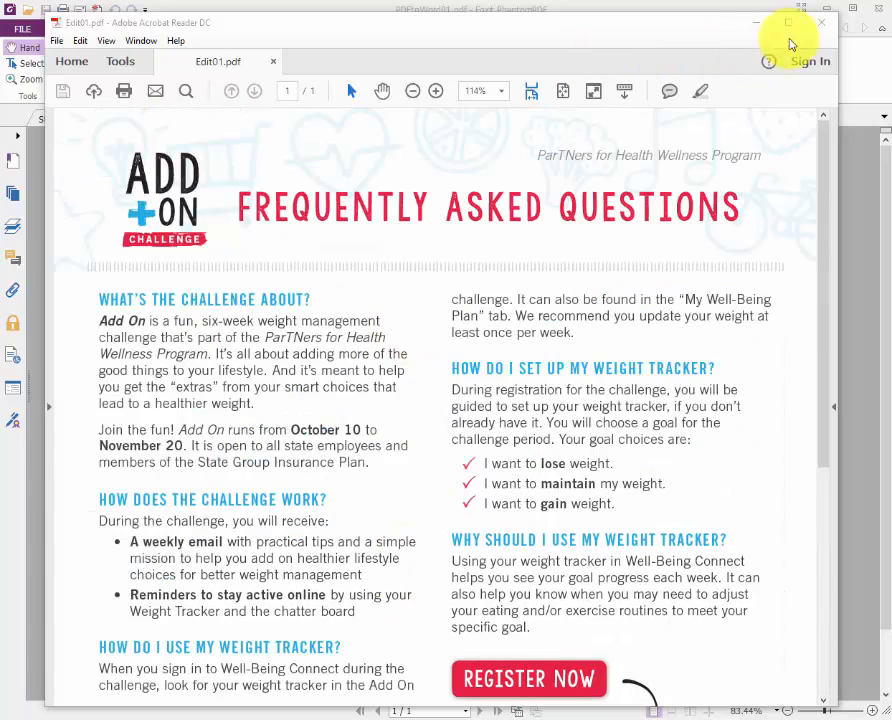
{"action": "left_click", "coordinate": [820, 22]}
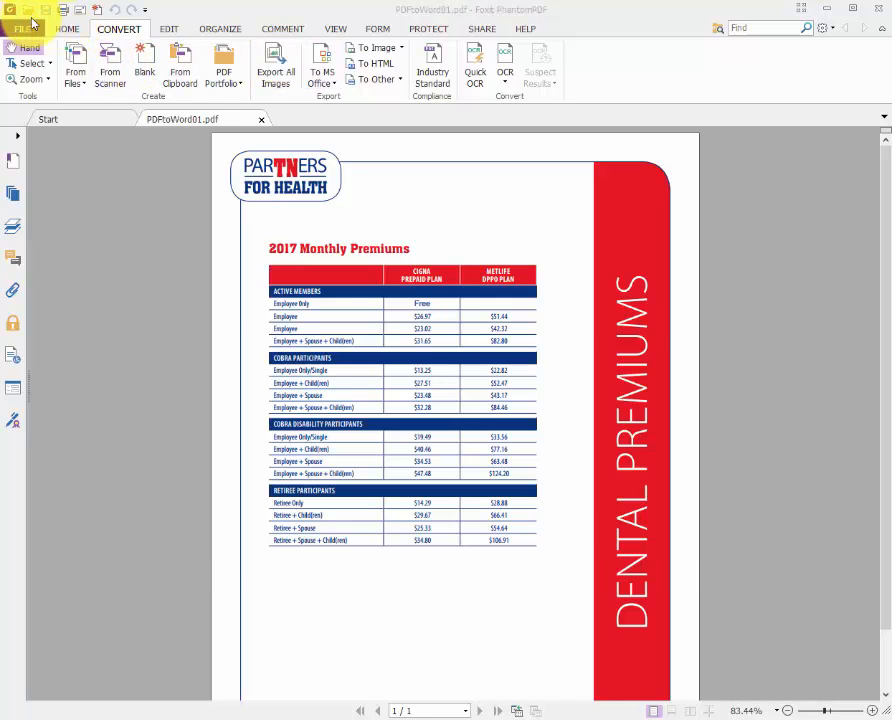
In Foxit PhantomPDF, open Edit01.pdf from the Foxit Training folder and convert it to a Word document named Edit03.
{"action": "left_click", "coordinate": [29, 11]}
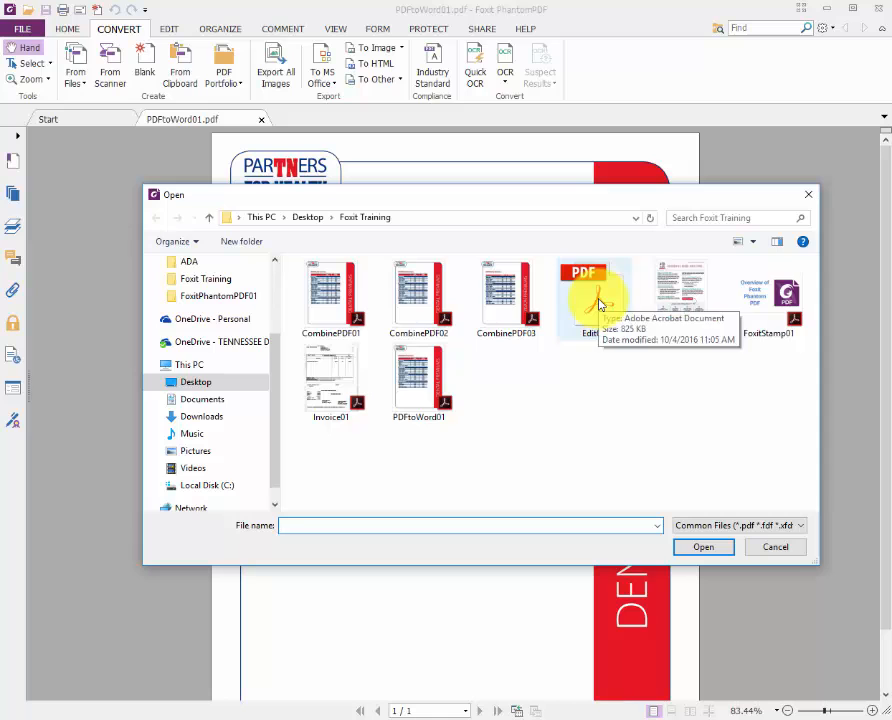
{"action": "double_click", "coordinate": [597, 301]}
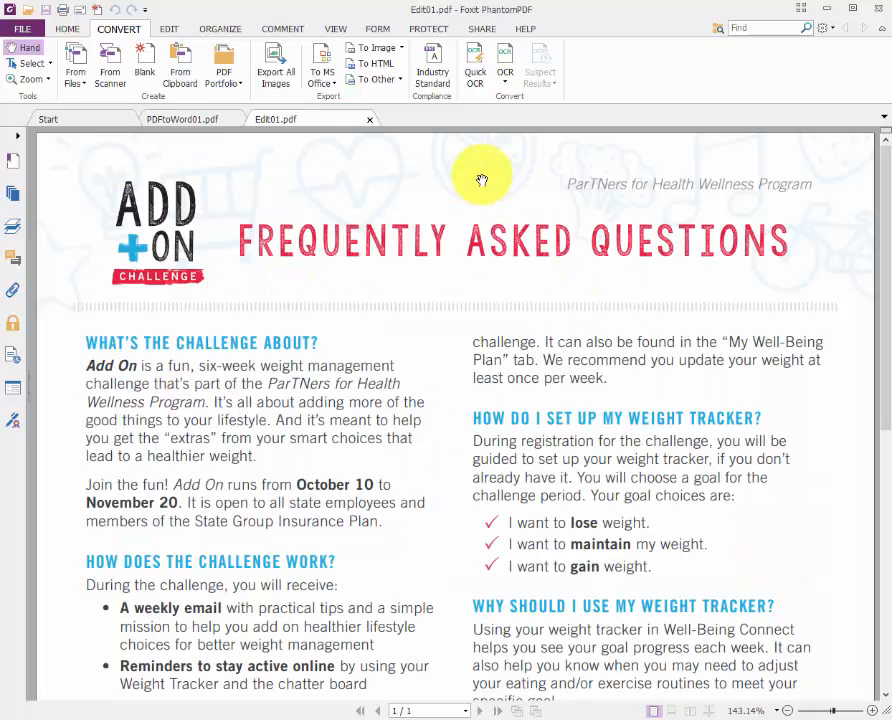
{"action": "left_click", "coordinate": [335, 88]}
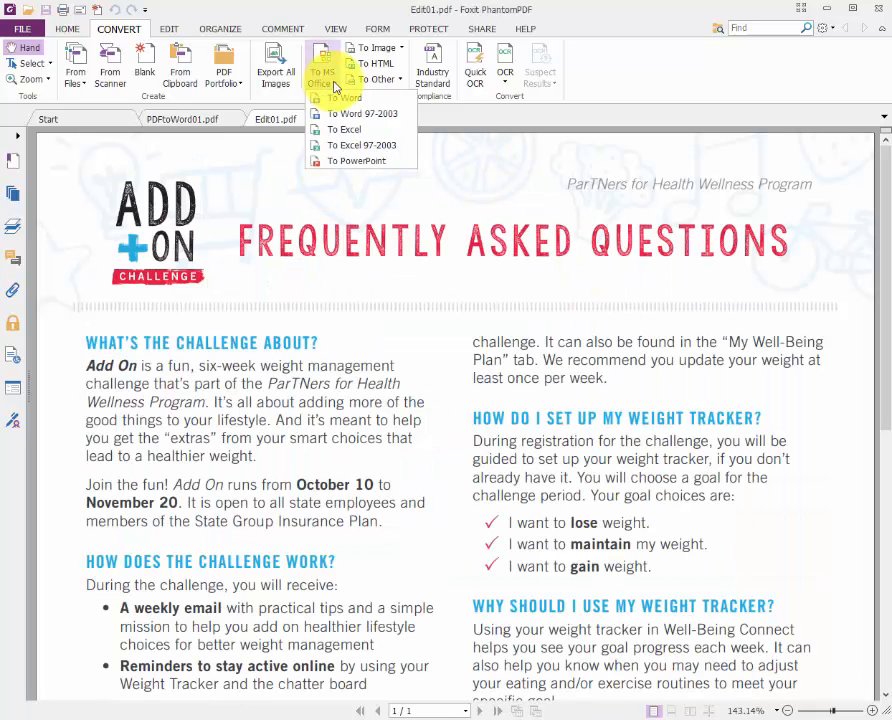
{"action": "left_click", "coordinate": [340, 99]}
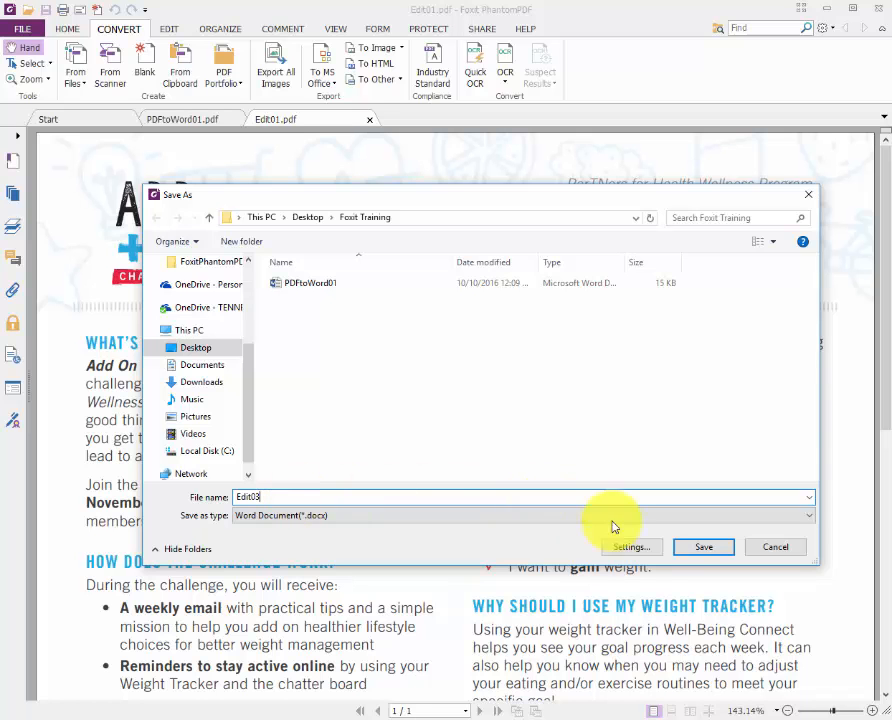
{"action": "left_click", "coordinate": [700, 548]}
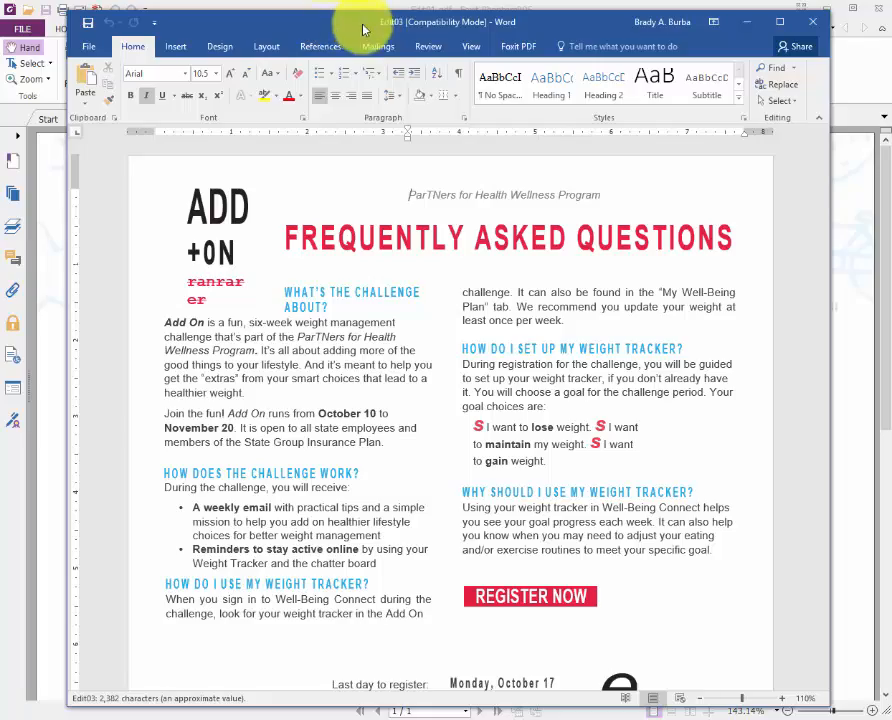
Compare the Edit03 Word document with the original PDF by repositioning the Word window over it, and close the document.
{"action": "left_click_drag", "start_coordinate": [340, 24], "coordinate": [554, 161]}
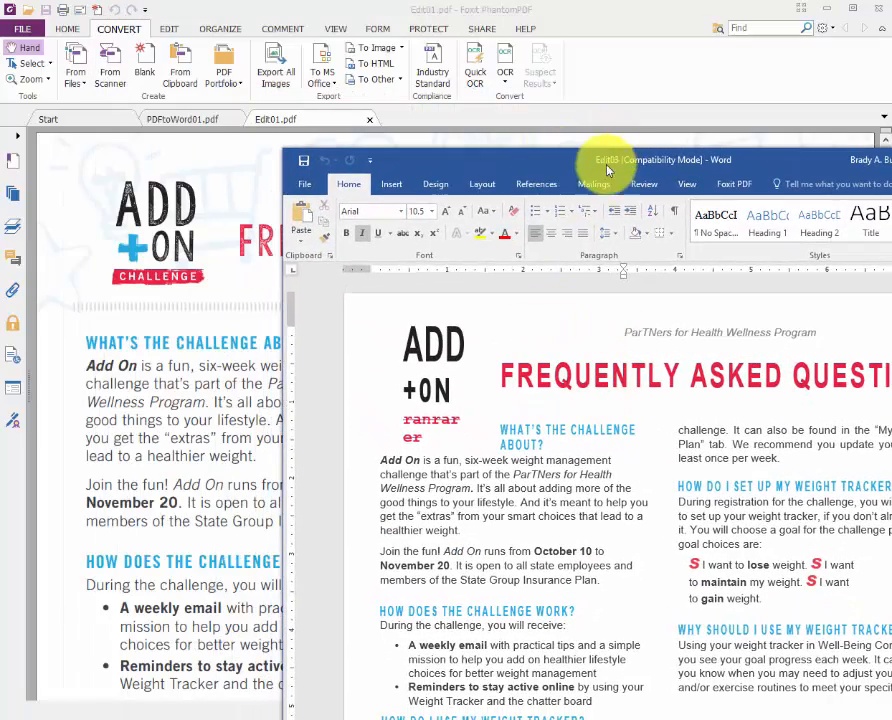
{"action": "left_click_drag", "start_coordinate": [598, 166], "coordinate": [717, 215]}
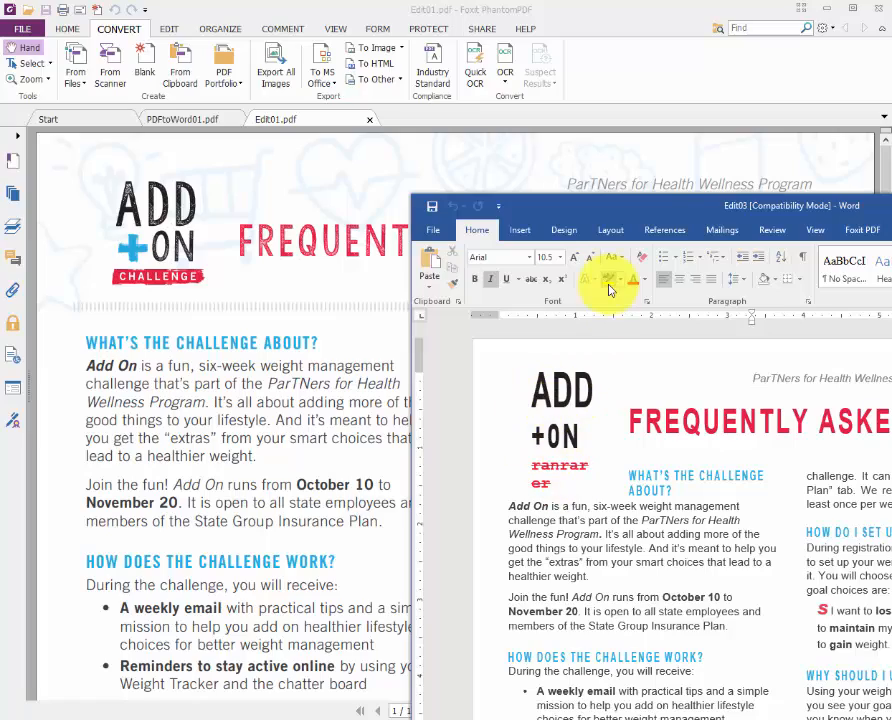
{"action": "left_click_drag", "start_coordinate": [672, 206], "coordinate": [320, 25]}
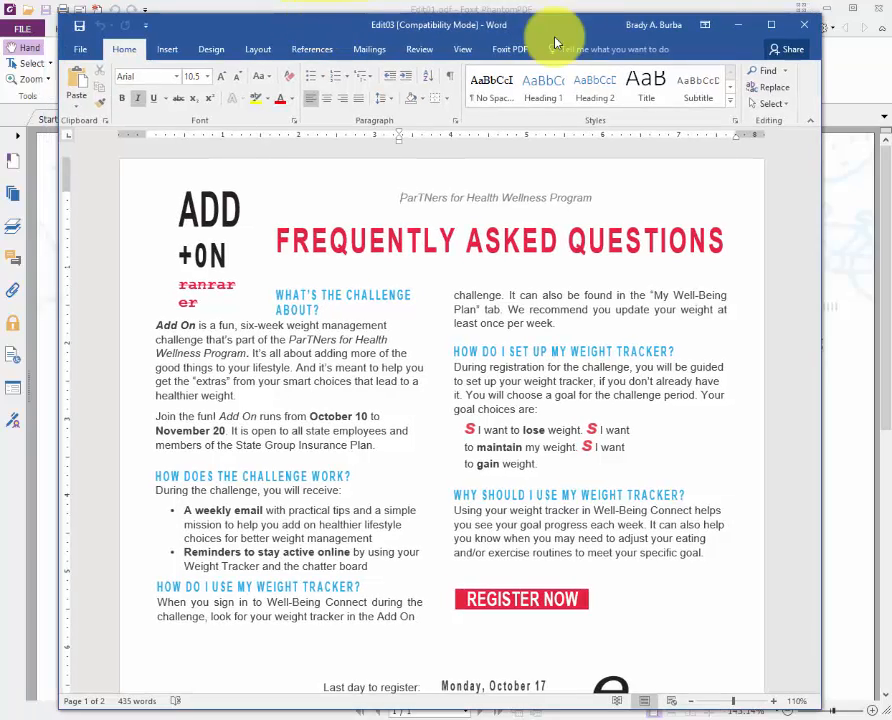
{"action": "left_click", "coordinate": [802, 28]}
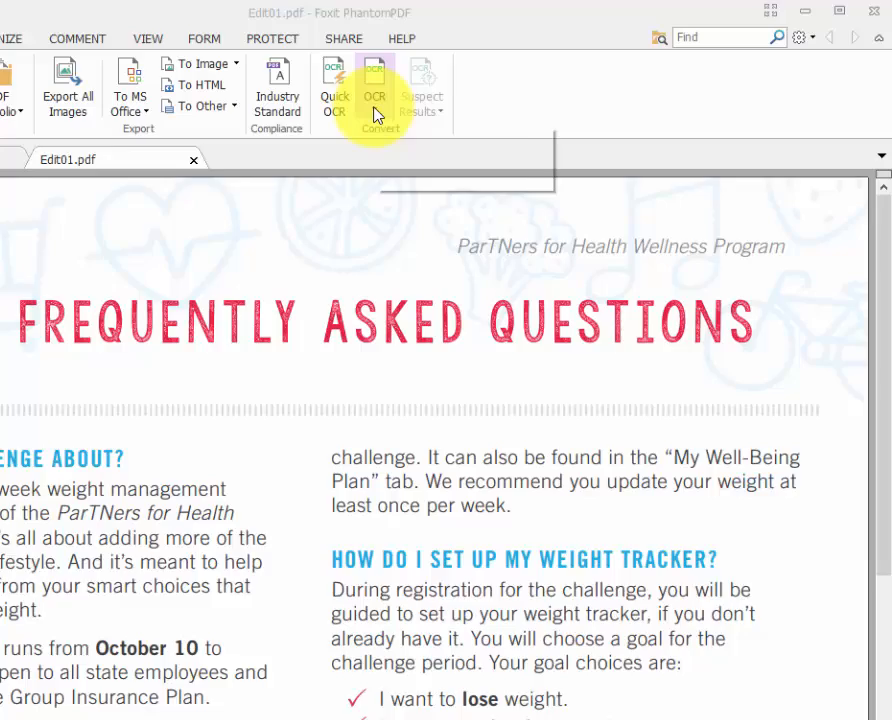
Run Quick OCR on Edit01.pdf with the default settings instead of the full OCR options.
{"action": "left_click", "coordinate": [507, 86]}
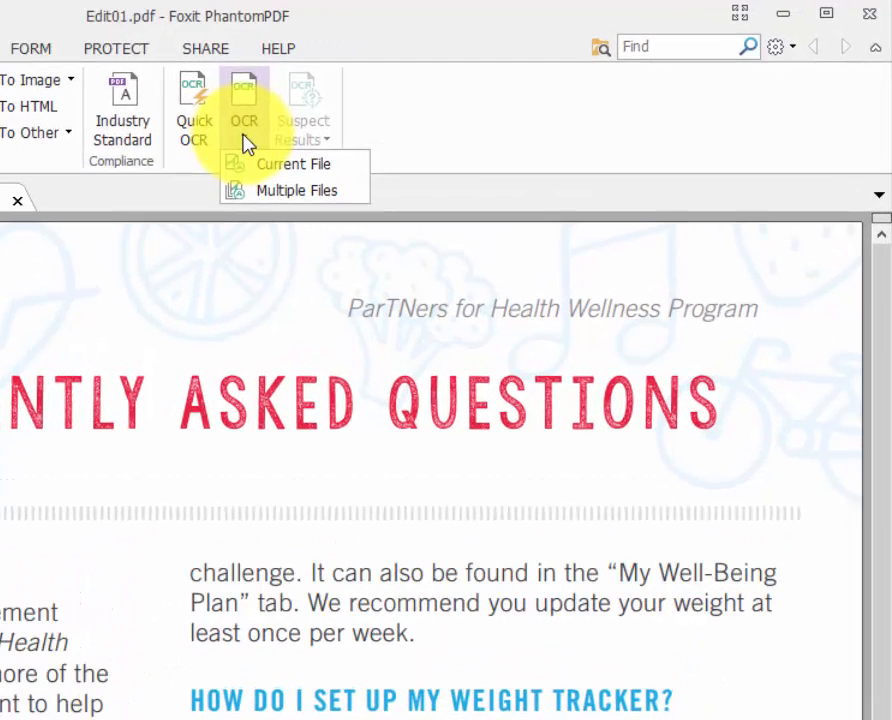
{"action": "left_click", "coordinate": [233, 32]}
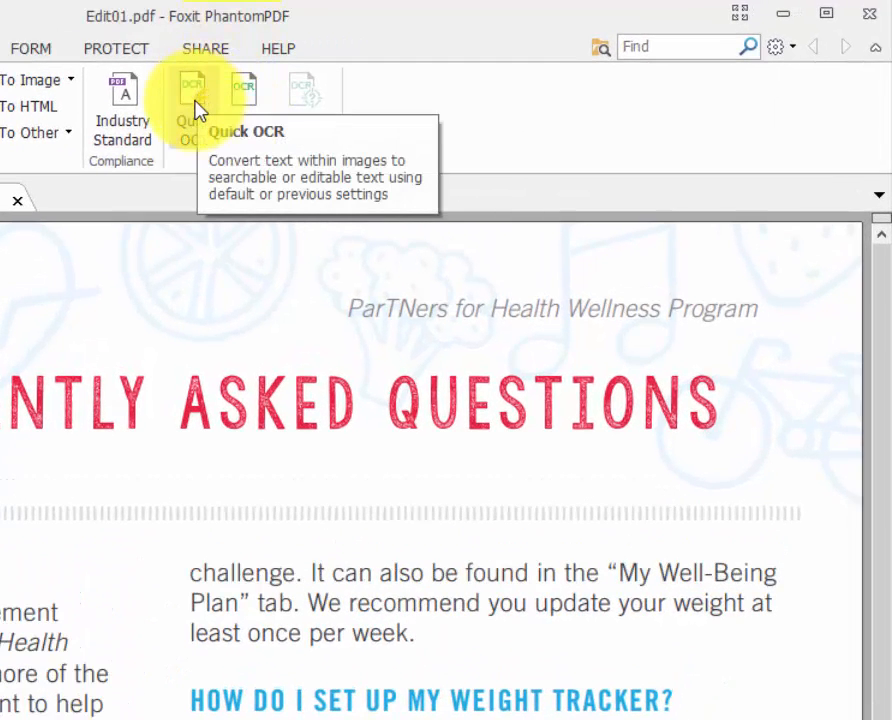
{"action": "left_click", "coordinate": [197, 110]}
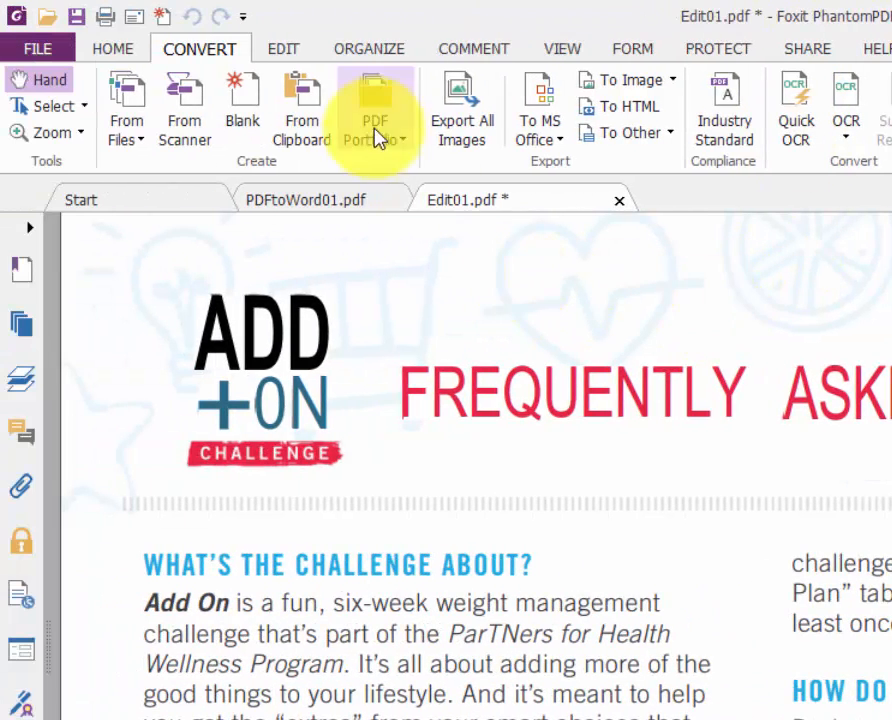
With Edit Text, replace the sentence "We recommend you update your weight at least once per week." with "Add information...".
{"action": "left_click", "coordinate": [297, 57]}
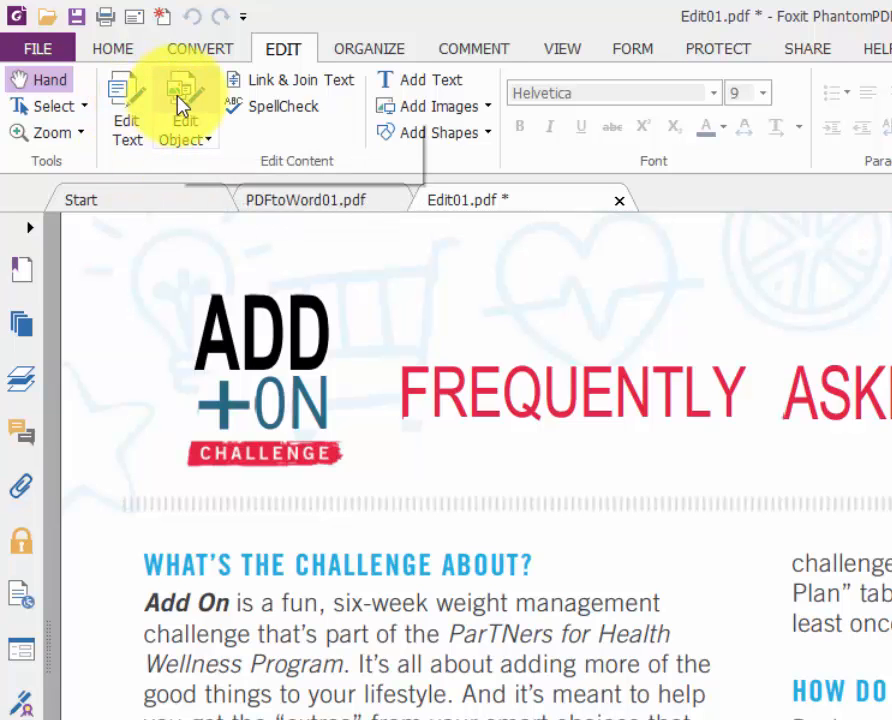
{"action": "left_click", "coordinate": [136, 107]}
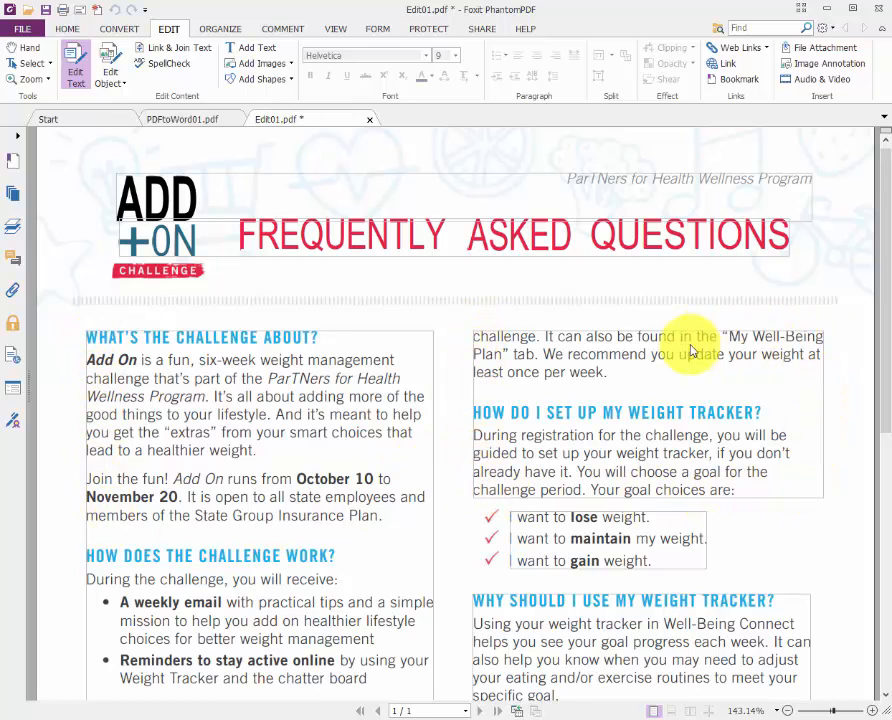
{"action": "left_click", "coordinate": [617, 375]}
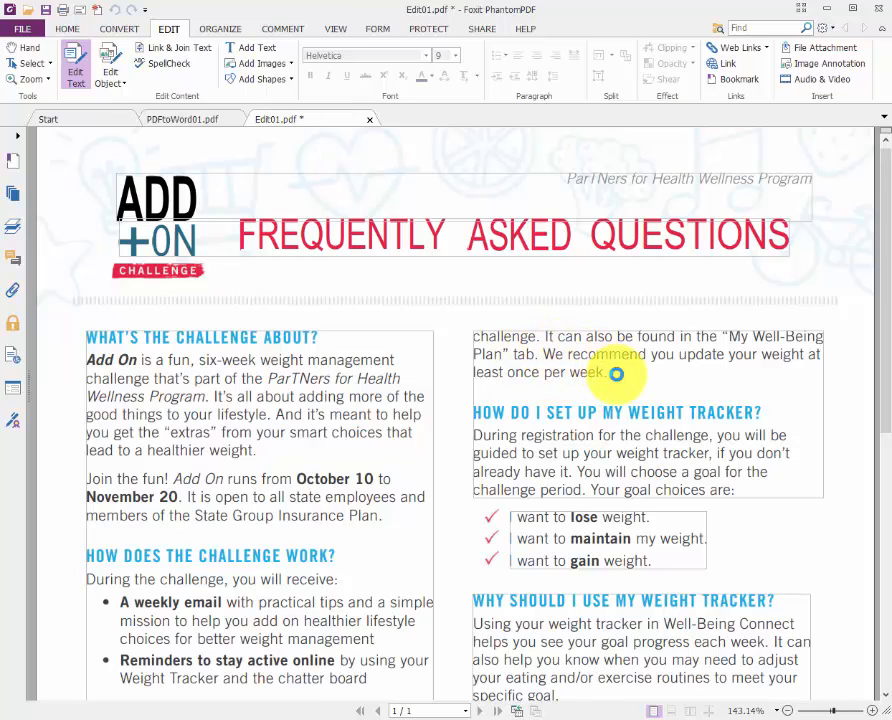
{"action": "left_click_drag", "start_coordinate": [604, 372], "coordinate": [548, 355]}
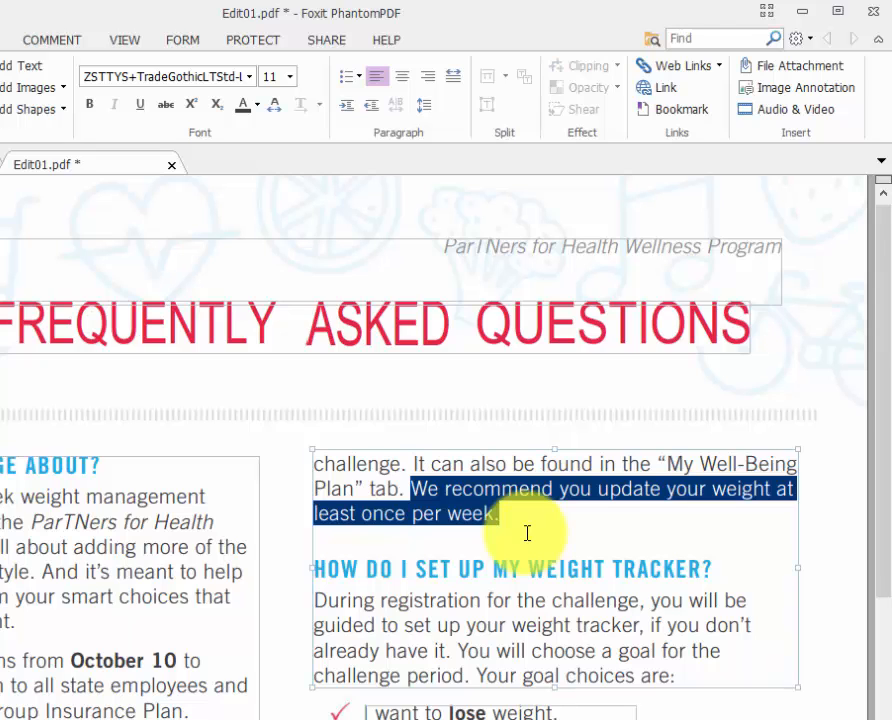
{"action": "key", "text": "Delete"}
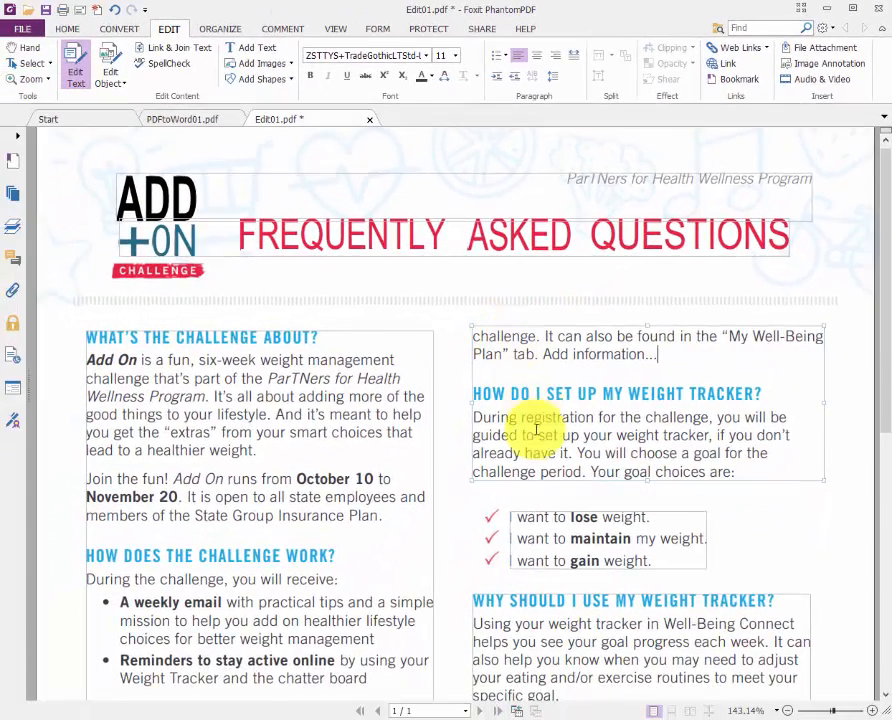
Examine the editable text blocks down the rest of the page in Edit01.pdf and in Edit02.pdf.
{"action": "scroll", "coordinate": [536, 430], "scroll_direction": "down", "scroll_amount": 7}
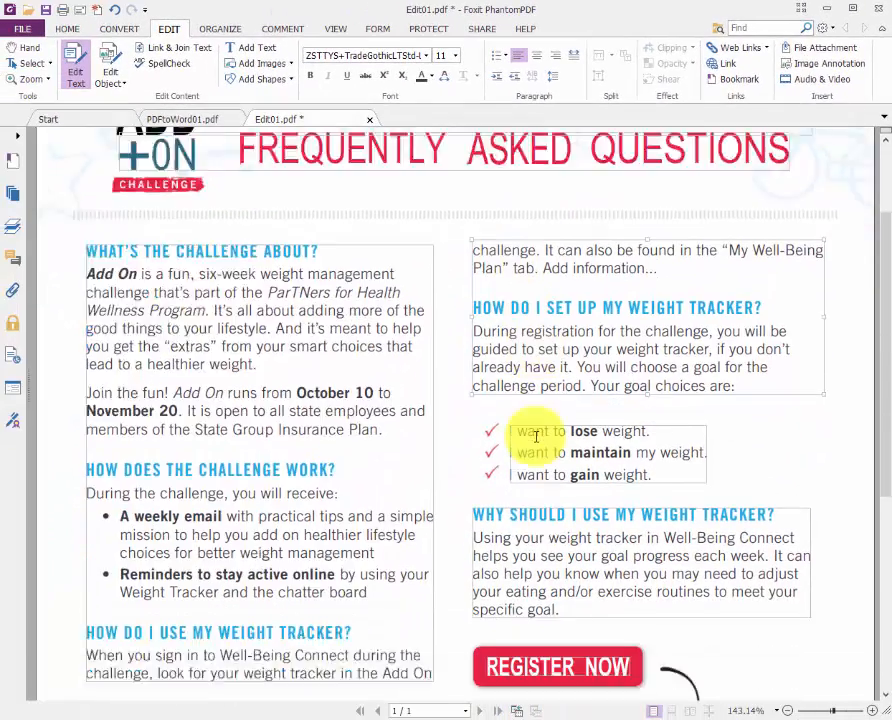
{"action": "scroll", "coordinate": [538, 447], "scroll_direction": "down", "scroll_amount": 5}
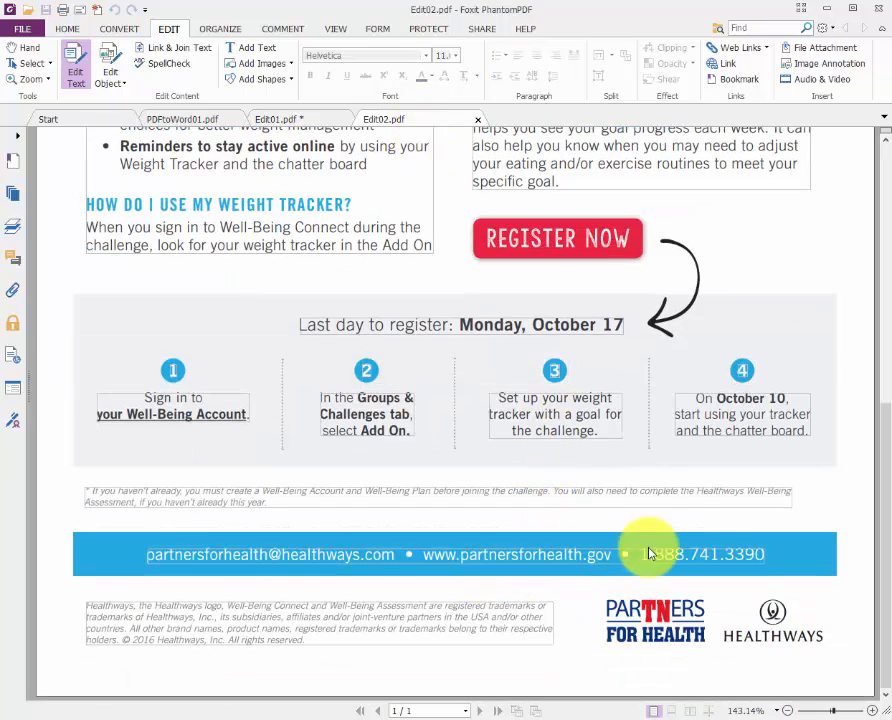
{"action": "scroll", "coordinate": [598, 482], "scroll_direction": "up", "scroll_amount": 10}
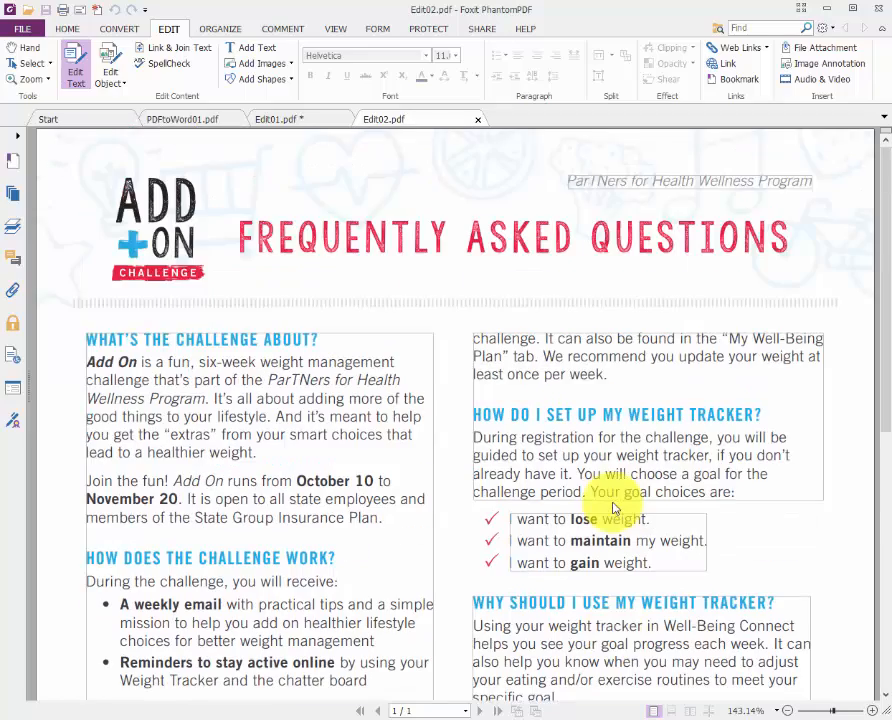
Close Edit01.pdf without saving its changes, leaving Edit02.pdf open.
{"action": "left_click", "coordinate": [312, 121]}
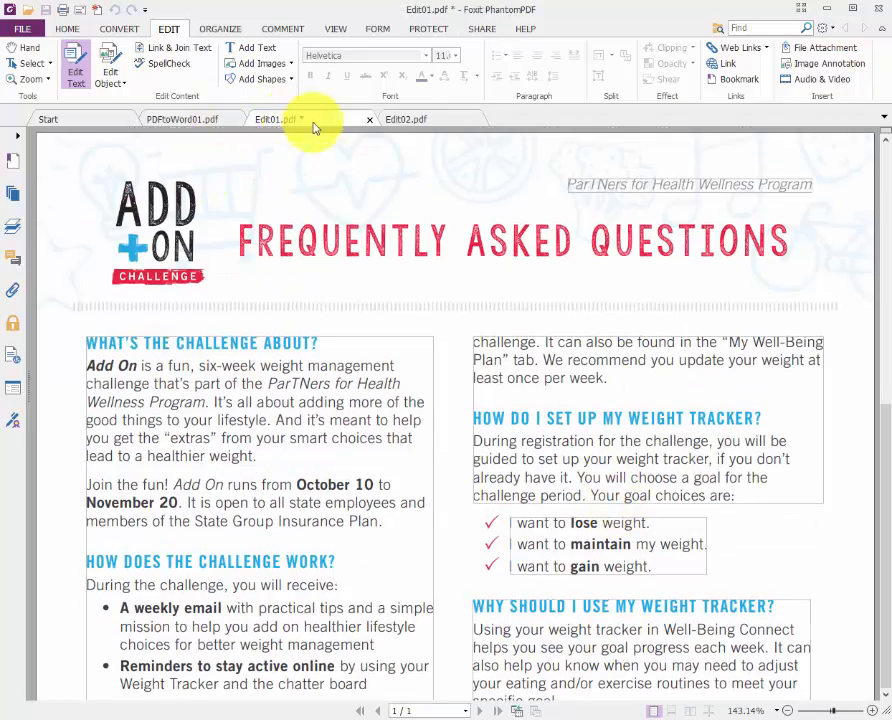
{"action": "left_click", "coordinate": [370, 120]}
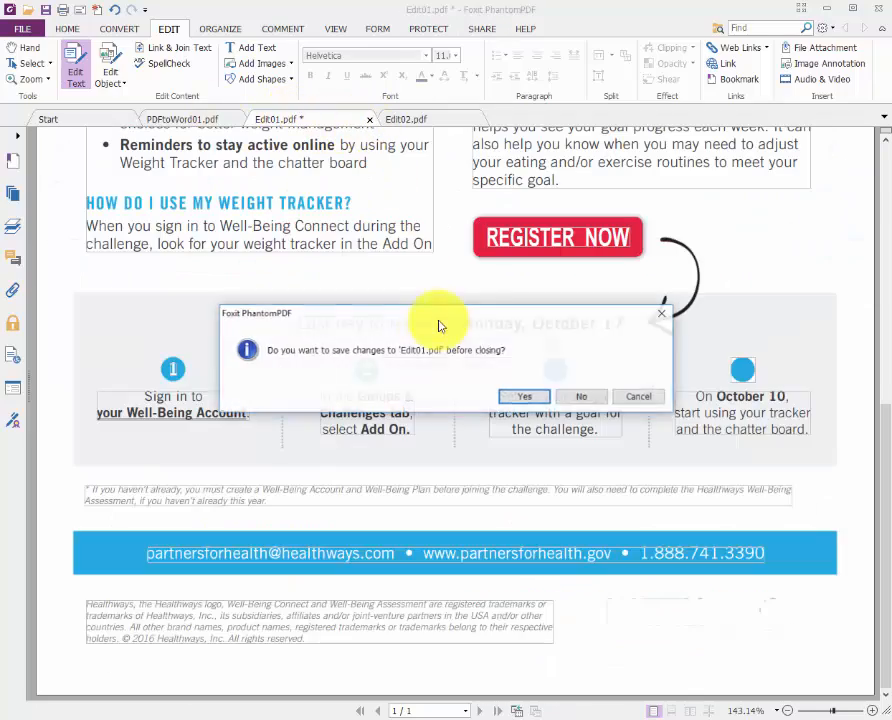
{"action": "left_click", "coordinate": [585, 397]}
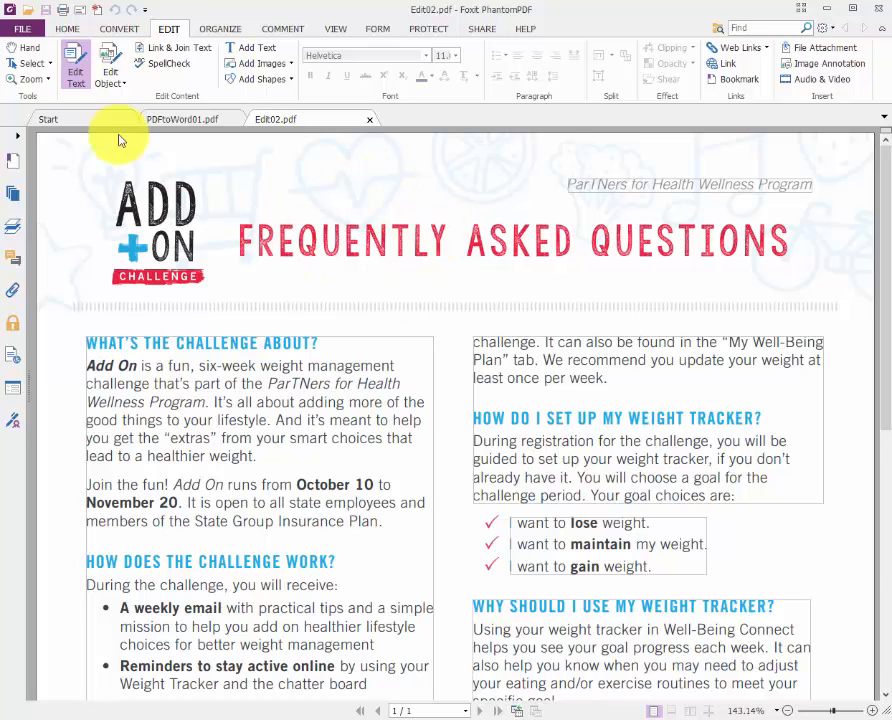
Select the "What's the challenge about?" text block with Edit Text, and limit Edit Object to images.
{"action": "left_click", "coordinate": [73, 68]}
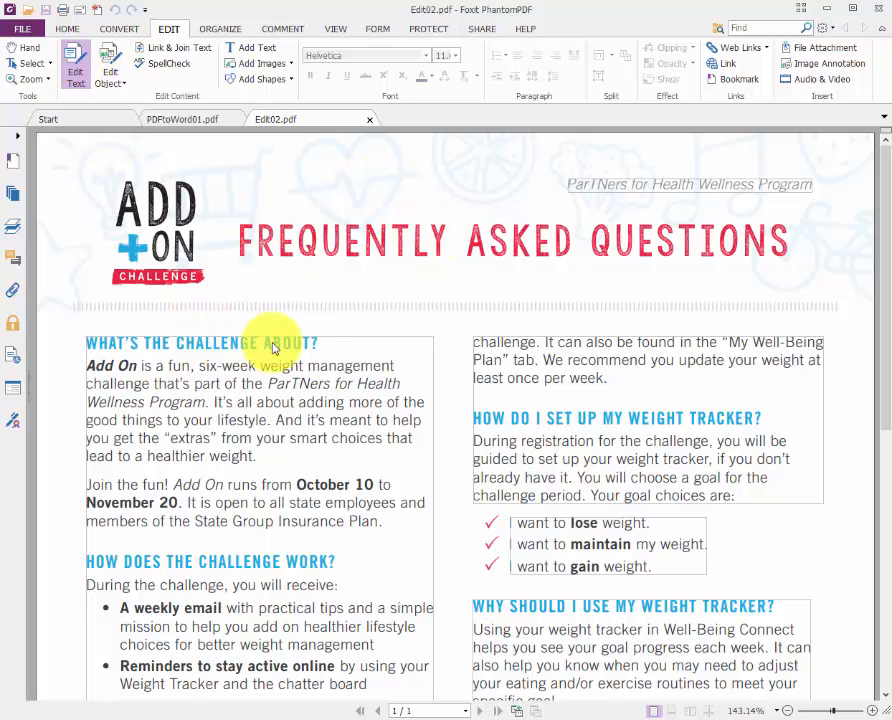
{"action": "left_click", "coordinate": [310, 343]}
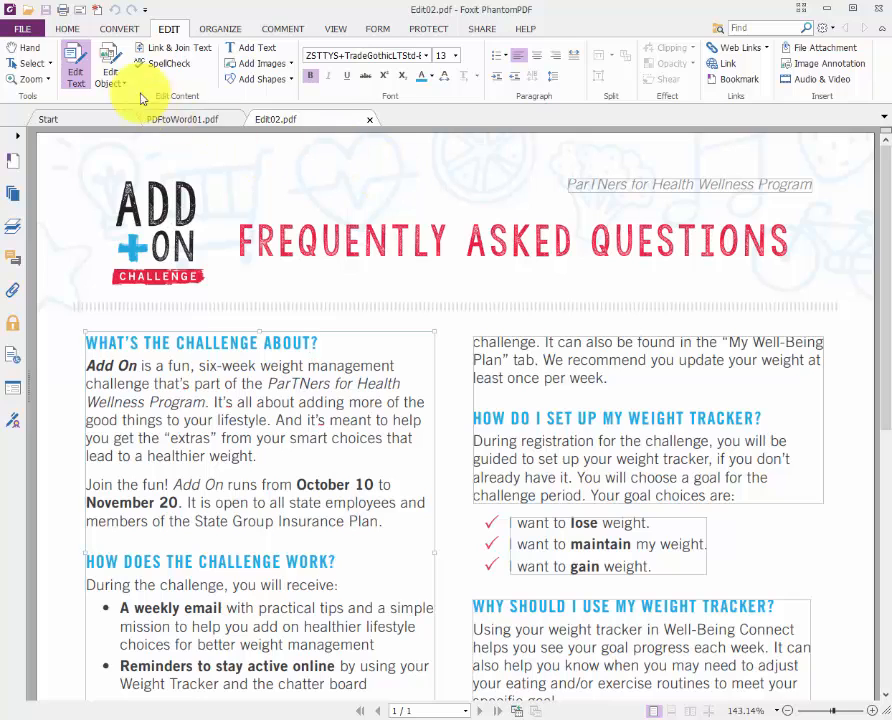
{"action": "left_click", "coordinate": [109, 68]}
{"action": "left_click", "coordinate": [113, 85]}
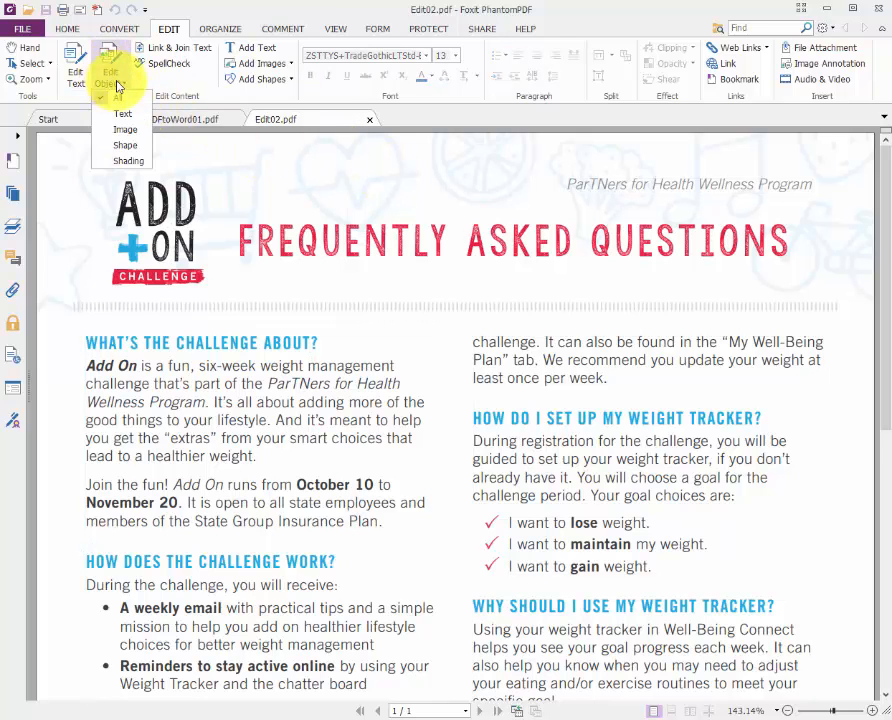
{"action": "left_click", "coordinate": [130, 115]}
{"action": "left_click", "coordinate": [126, 88]}
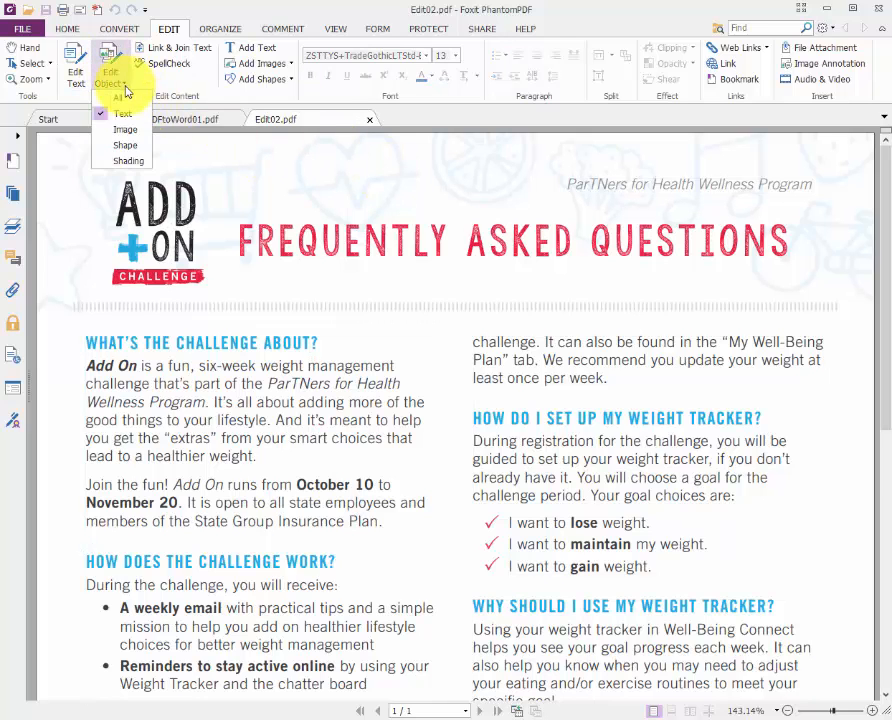
{"action": "left_click", "coordinate": [122, 133]}
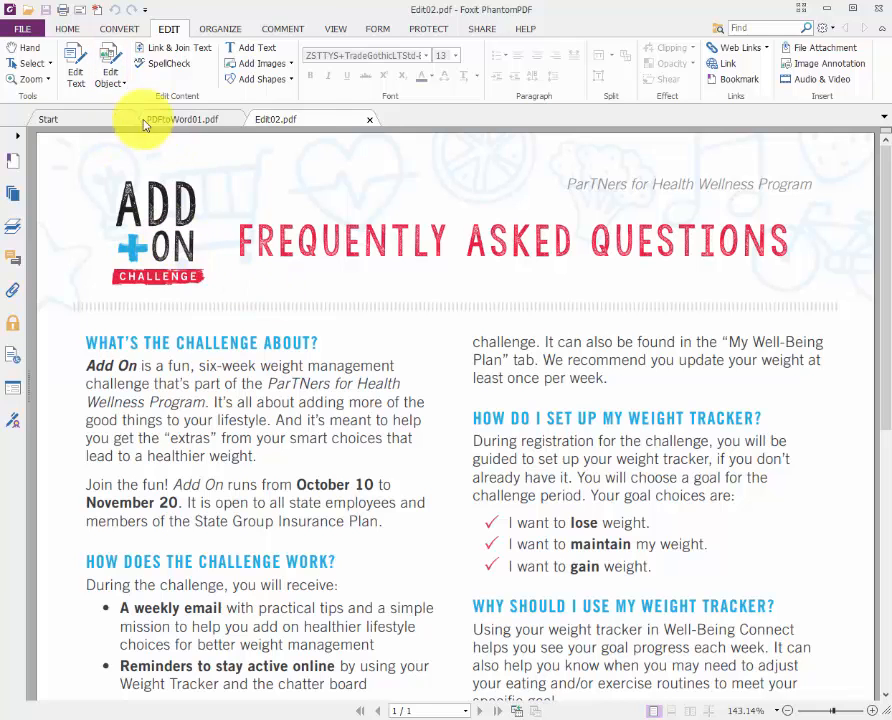
Run Quick OCR on Edit02.pdf.
{"action": "left_click", "coordinate": [121, 29]}
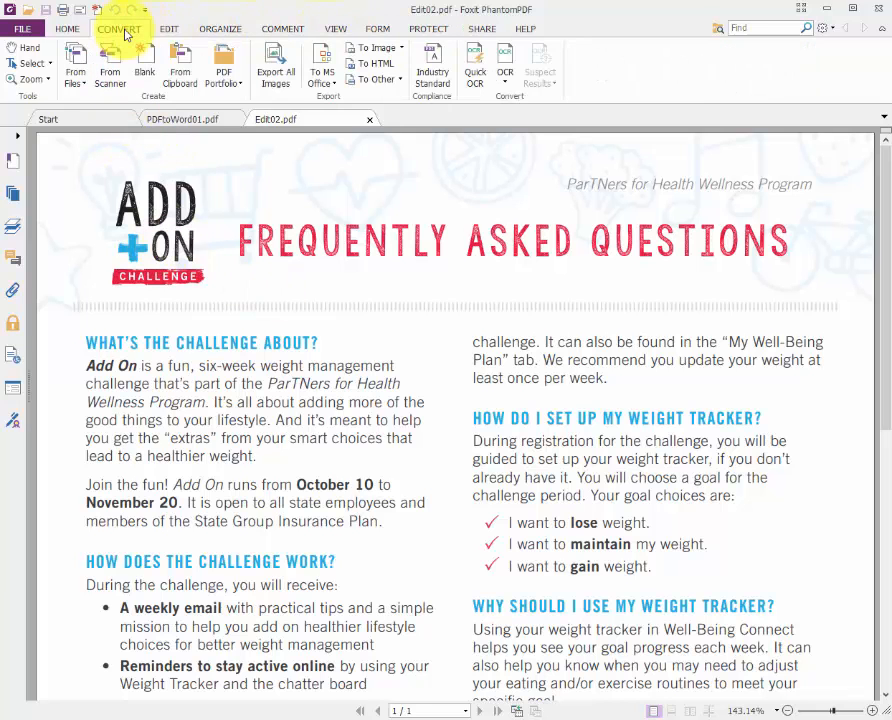
{"action": "left_click", "coordinate": [170, 30]}
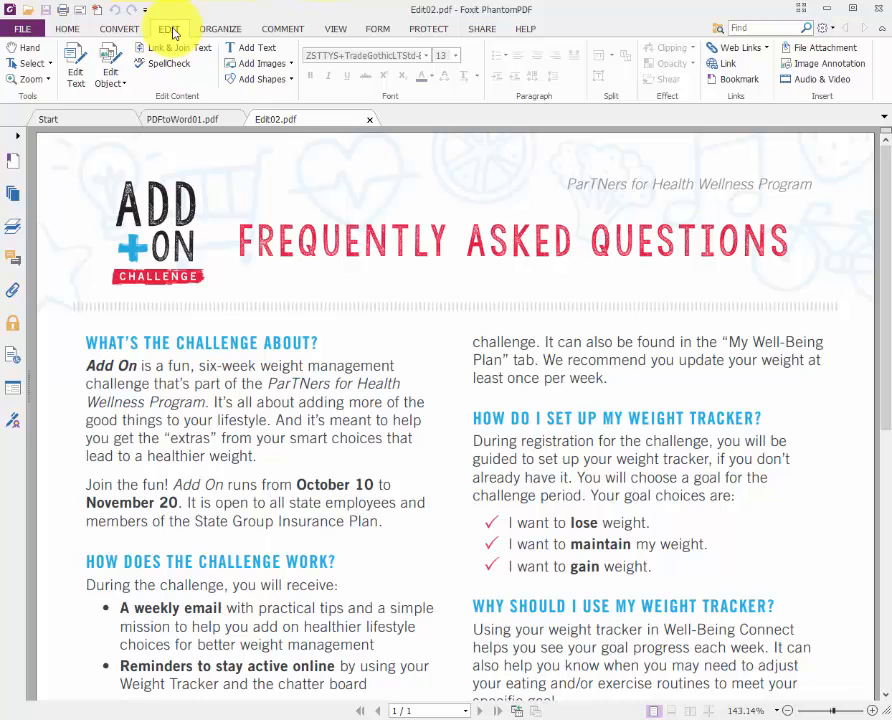
{"action": "left_click", "coordinate": [67, 29]}
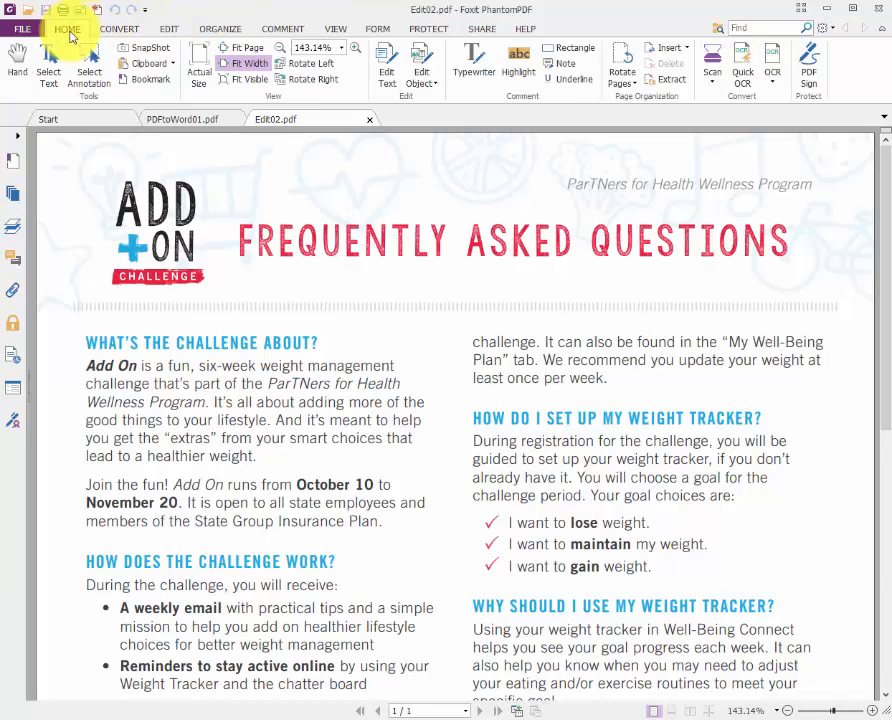
{"action": "left_click", "coordinate": [745, 62]}
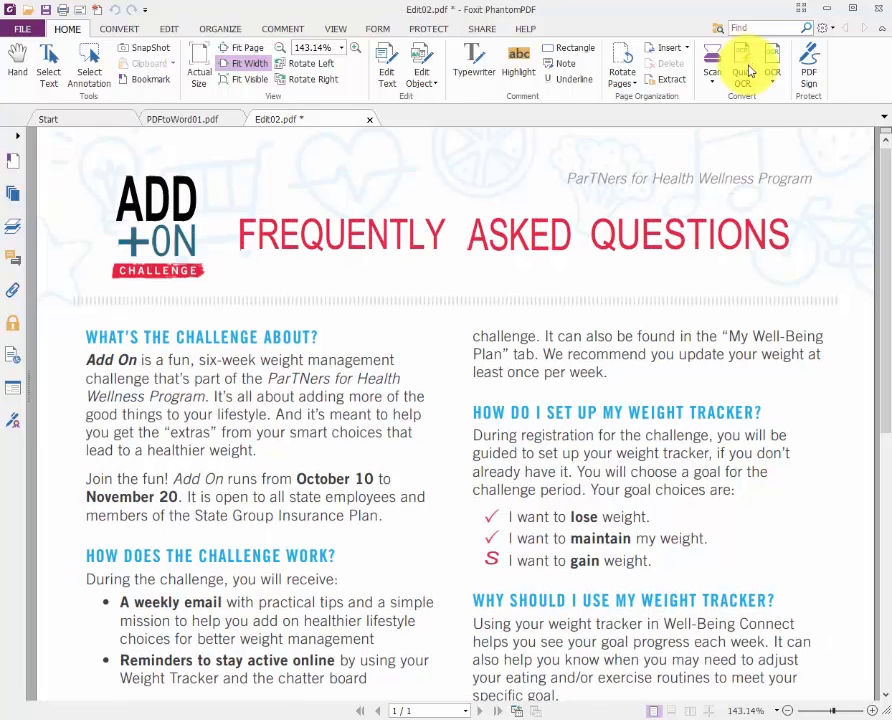
Select the page's background image with Edit Object limited to images, and inspect the logos and editable text blocks down the page.
{"action": "left_click", "coordinate": [169, 30]}
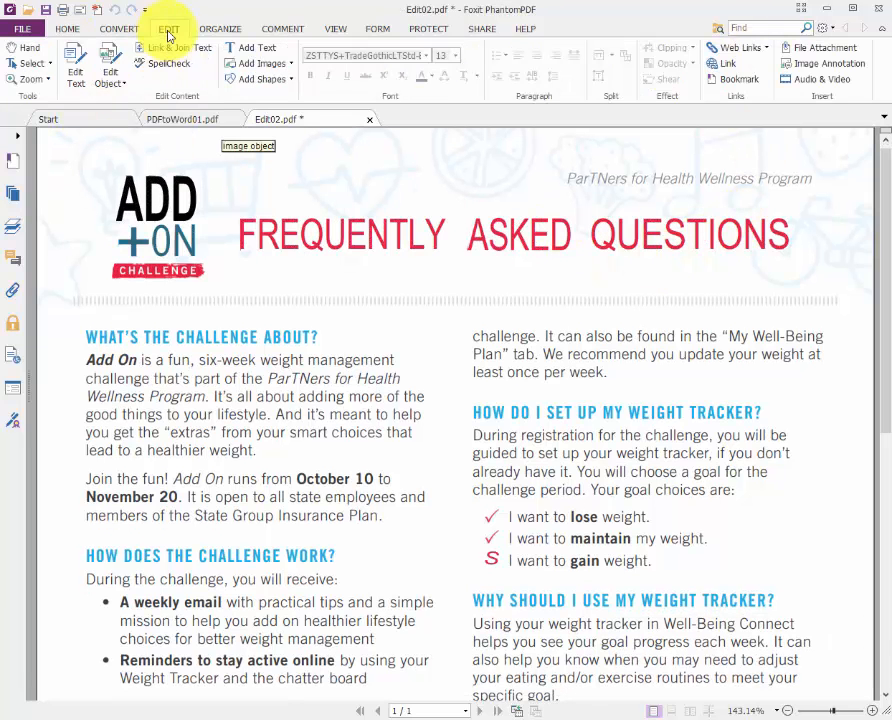
{"action": "left_click", "coordinate": [112, 78]}
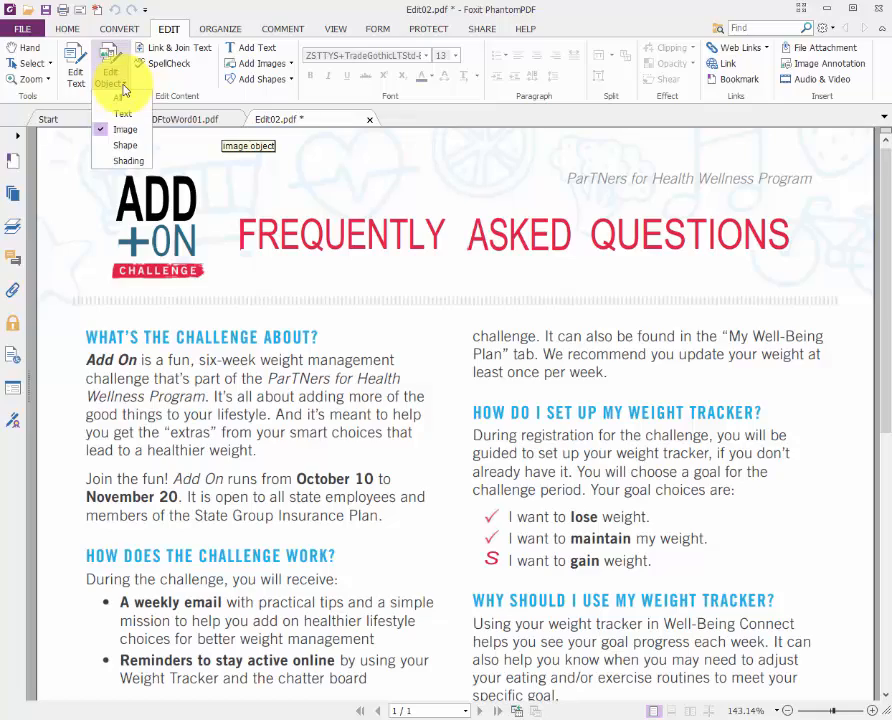
{"action": "left_click", "coordinate": [124, 131]}
{"action": "left_click", "coordinate": [167, 240]}
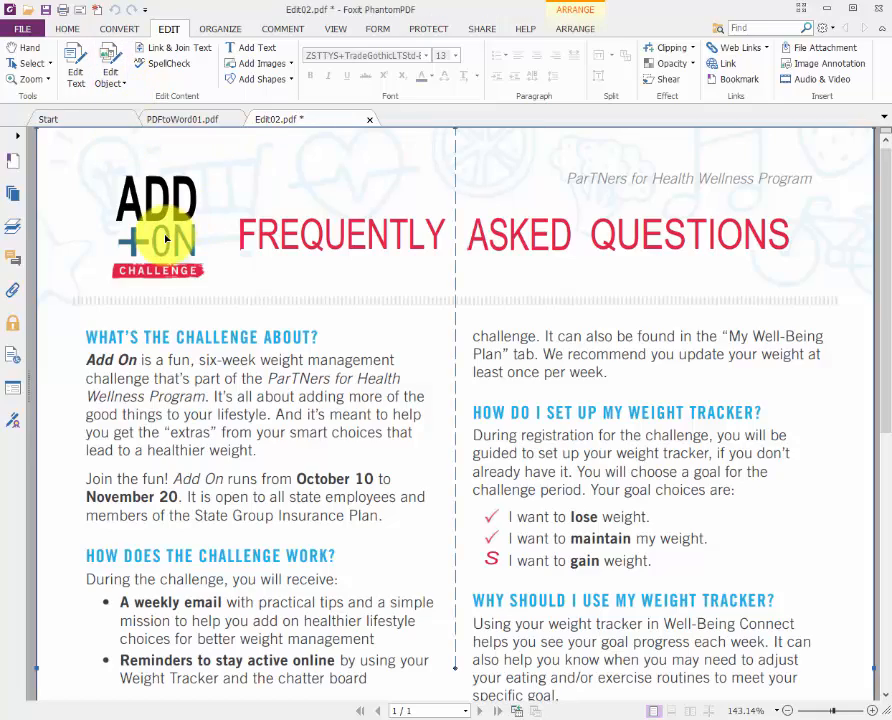
{"action": "scroll", "coordinate": [422, 418], "scroll_direction": "down", "scroll_amount": 10}
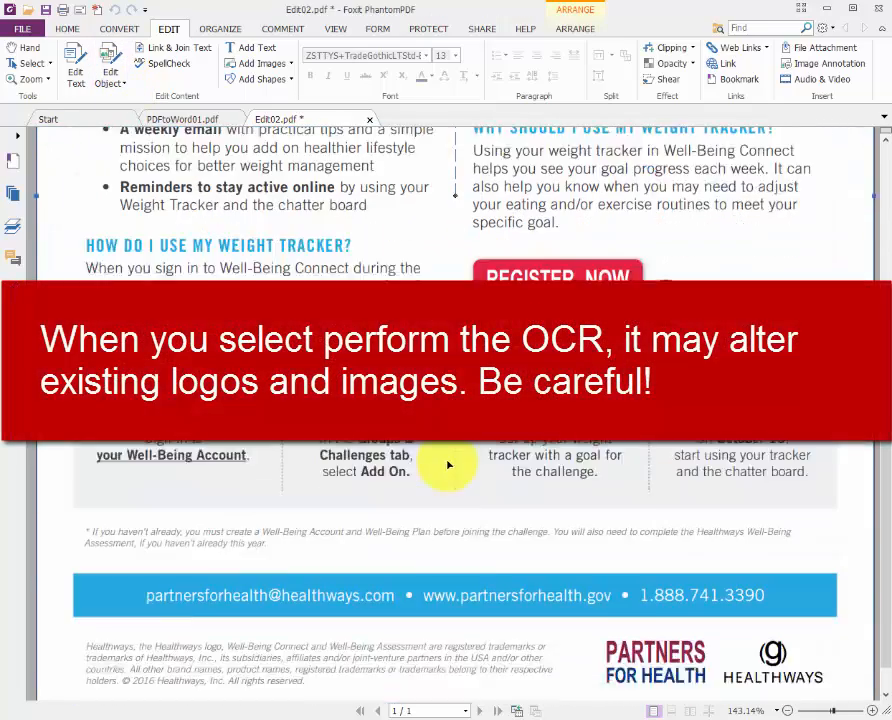
{"action": "scroll", "coordinate": [493, 474], "scroll_direction": "up", "scroll_amount": 10}
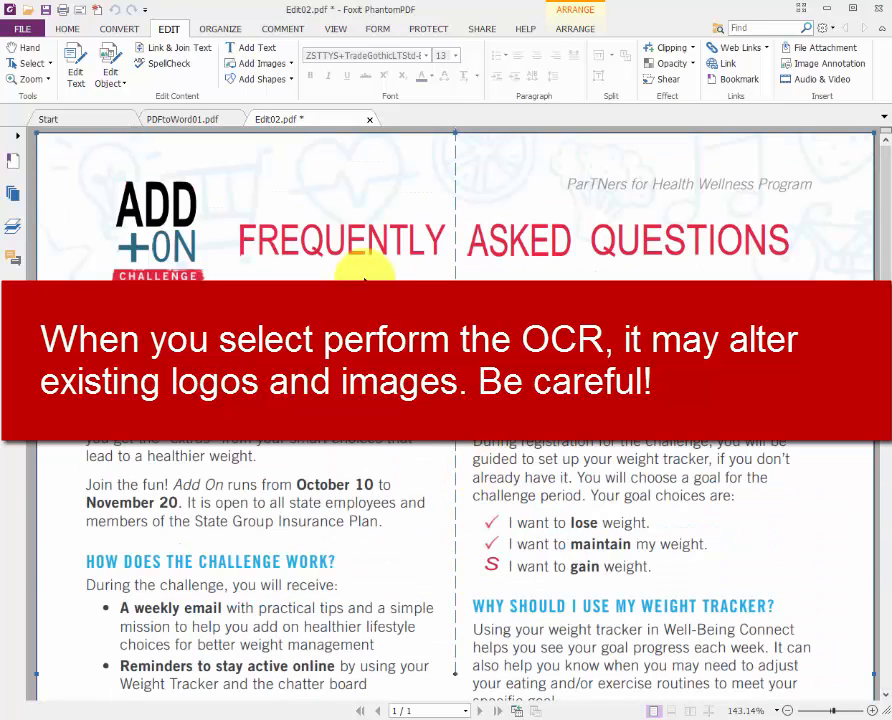
{"action": "left_click", "coordinate": [78, 80]}
{"action": "scroll", "coordinate": [455, 420], "scroll_direction": "down", "scroll_amount": 9}
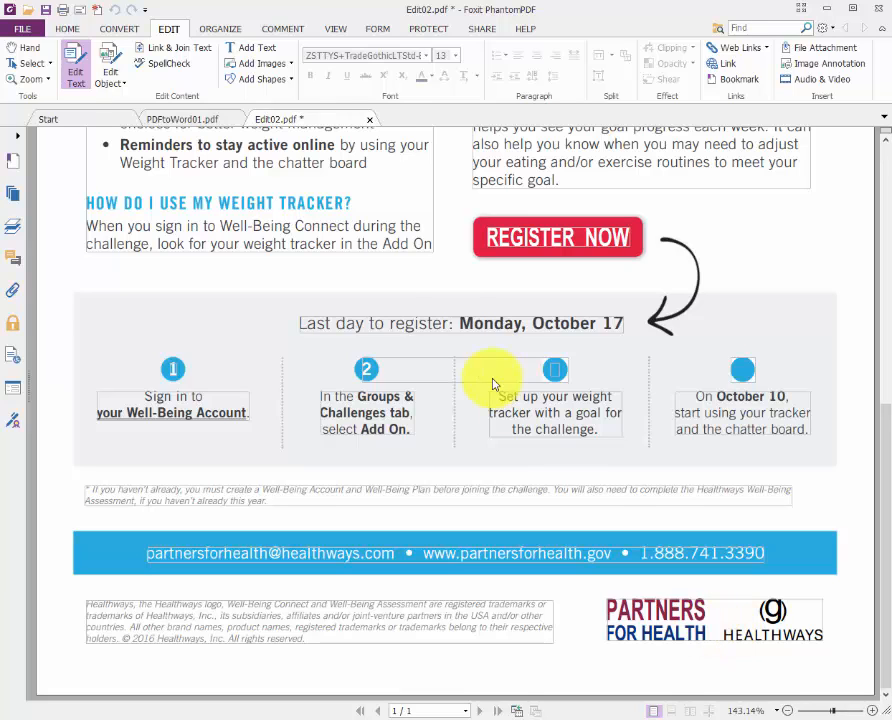
Close Edit02.pdf without saving the OCR changes and reopen the original from the Foxit Training folder.
{"action": "key", "text": "ctrl+w"}
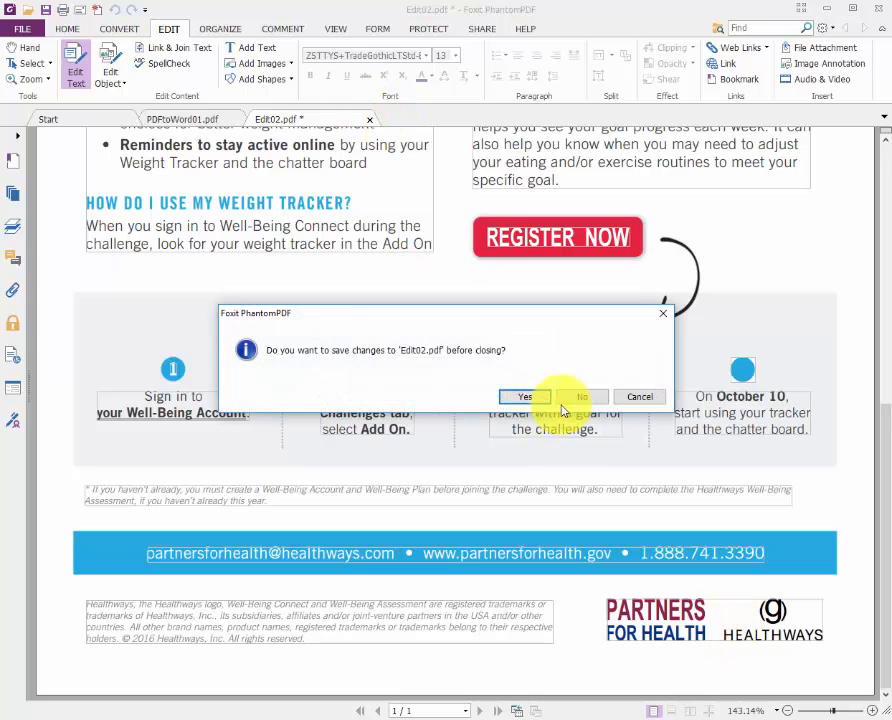
{"action": "left_click", "coordinate": [568, 400]}
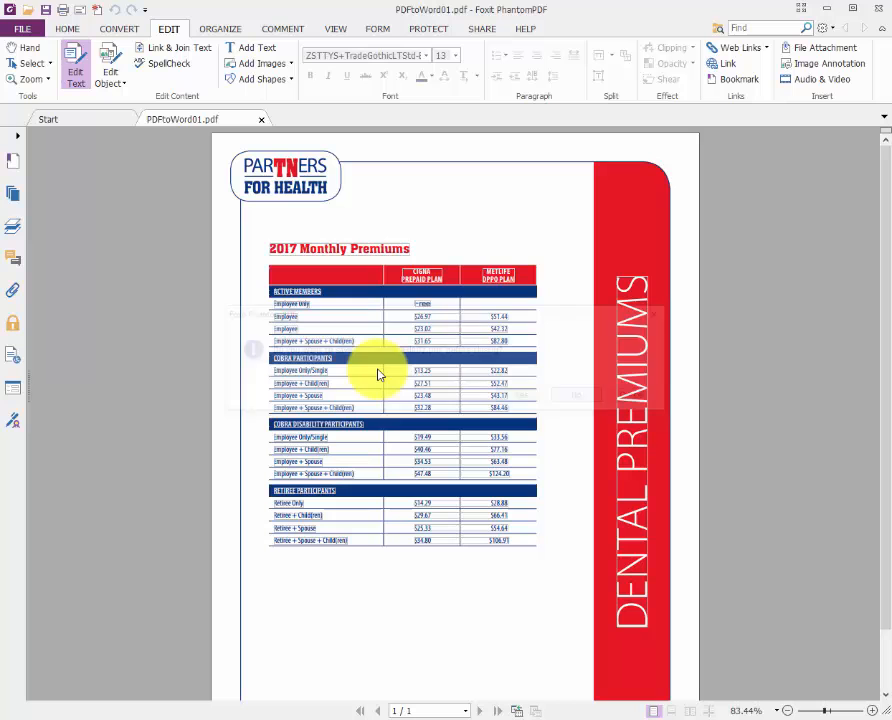
{"action": "left_click", "coordinate": [32, 12]}
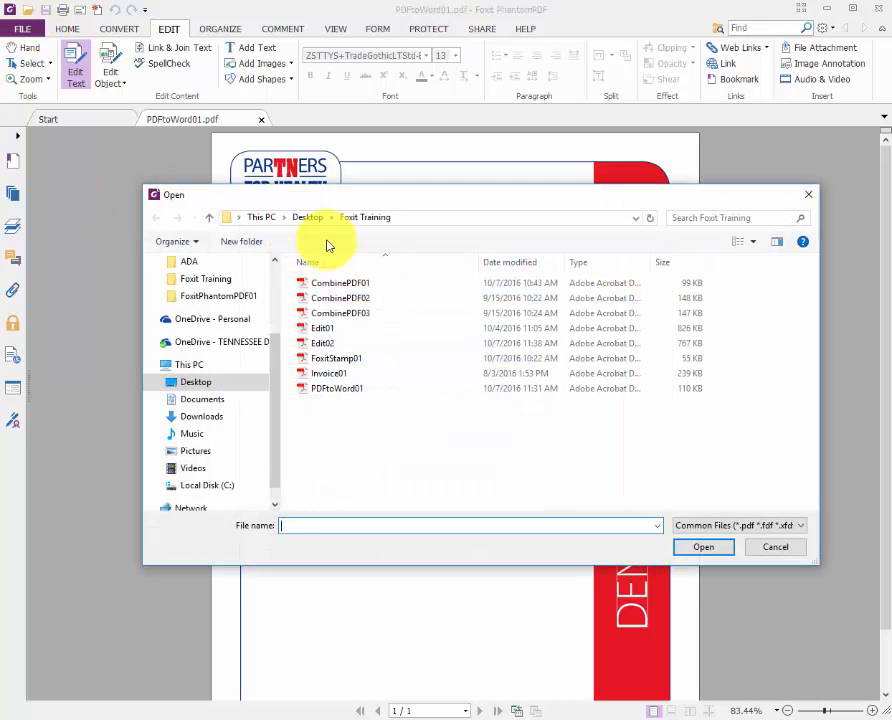
{"action": "left_click", "coordinate": [315, 344]}
{"action": "double_click", "coordinate": [316, 344]}
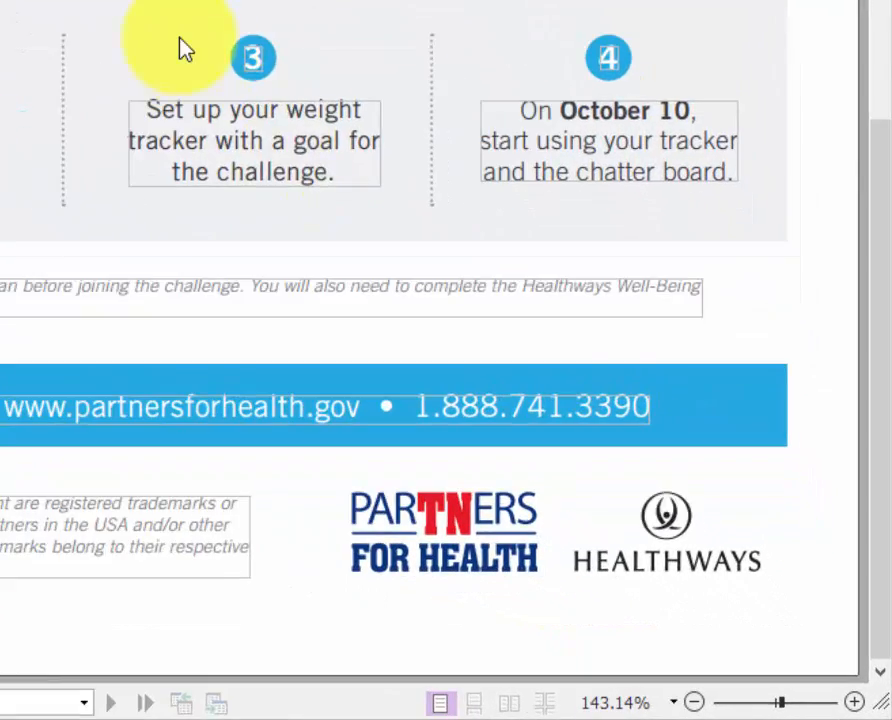
Replace the sentence "We recommend you update your weight at least once per week." with "Add our text".
{"action": "scroll", "coordinate": [329, 188], "scroll_direction": "up", "scroll_amount": 1}
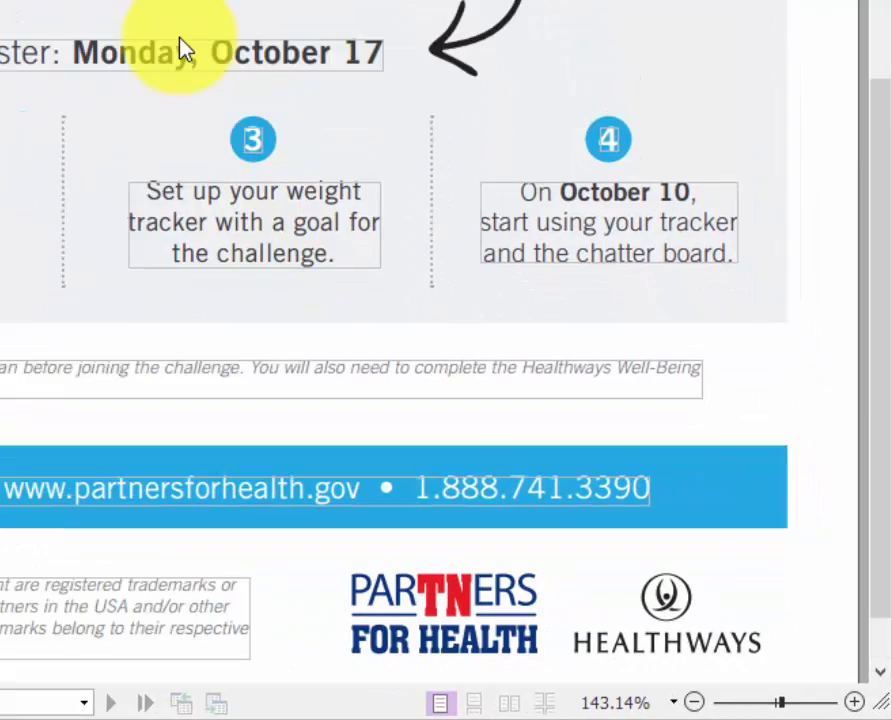
{"action": "scroll", "coordinate": [329, 188], "scroll_direction": "down", "scroll_amount": 1}
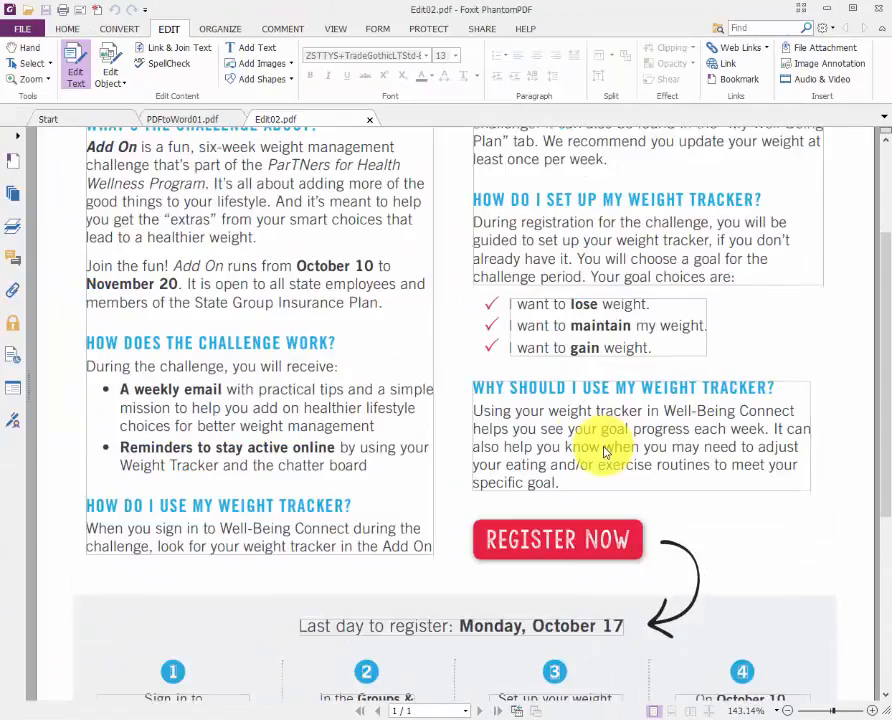
{"action": "scroll", "coordinate": [603, 452], "scroll_direction": "up", "scroll_amount": 5}
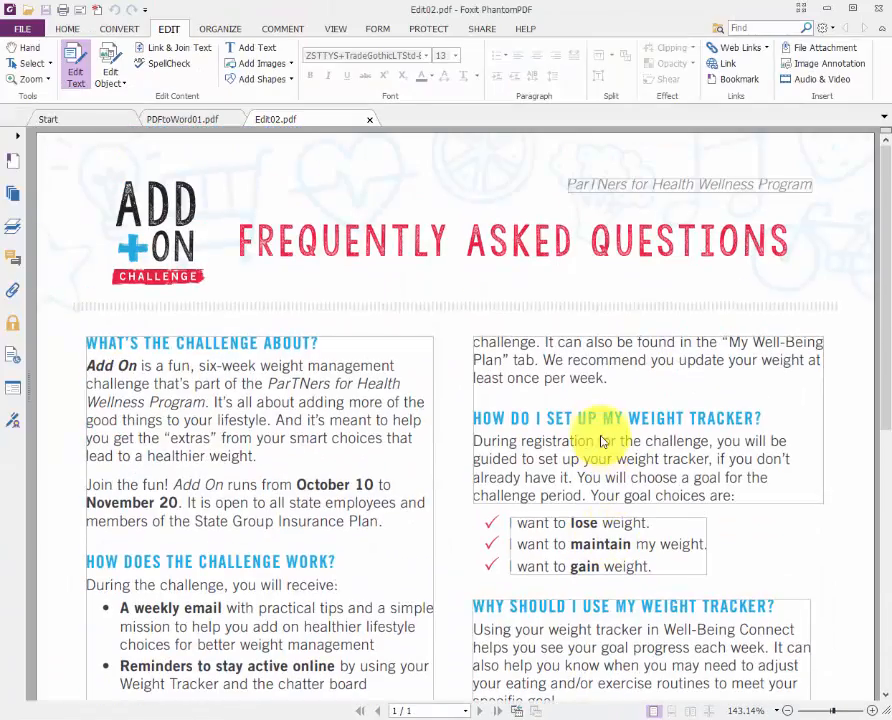
{"action": "left_click", "coordinate": [542, 362]}
{"action": "left_click_drag", "start_coordinate": [546, 360], "coordinate": [609, 383]}
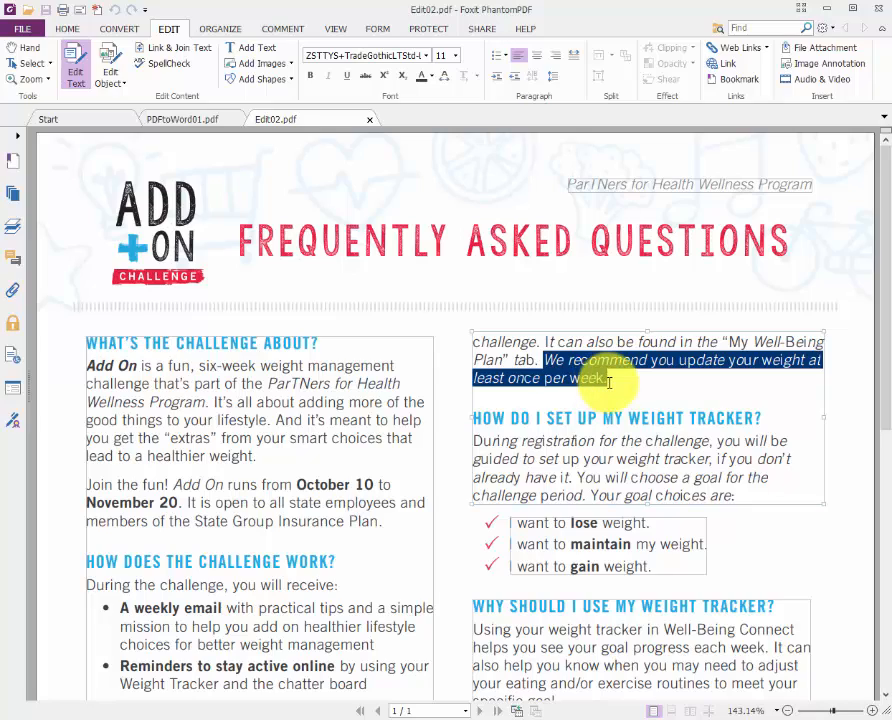
{"action": "type", "text": "Ad"}
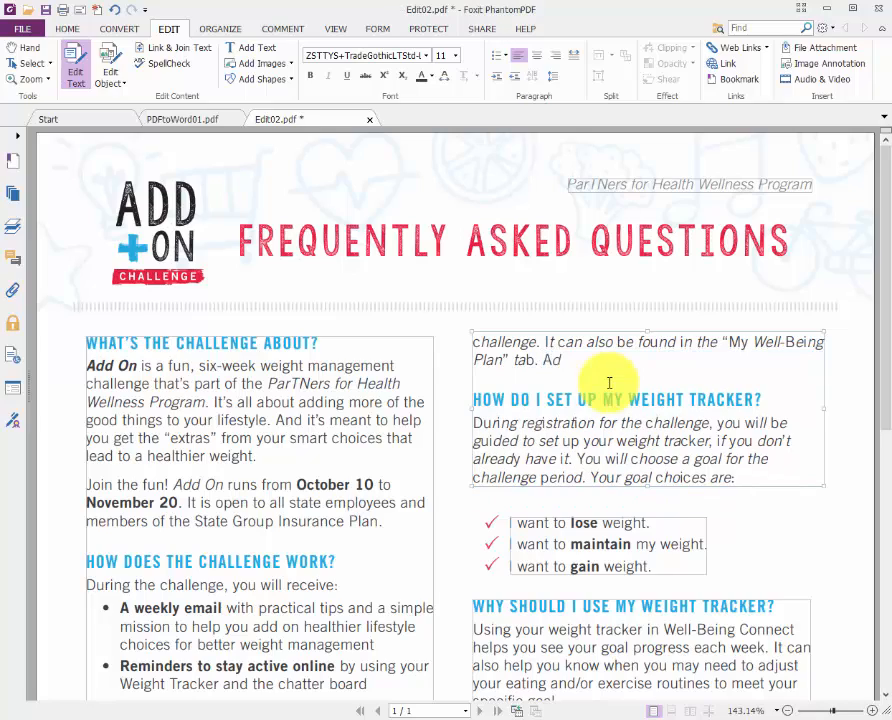
{"action": "type", "text": "d our text"}
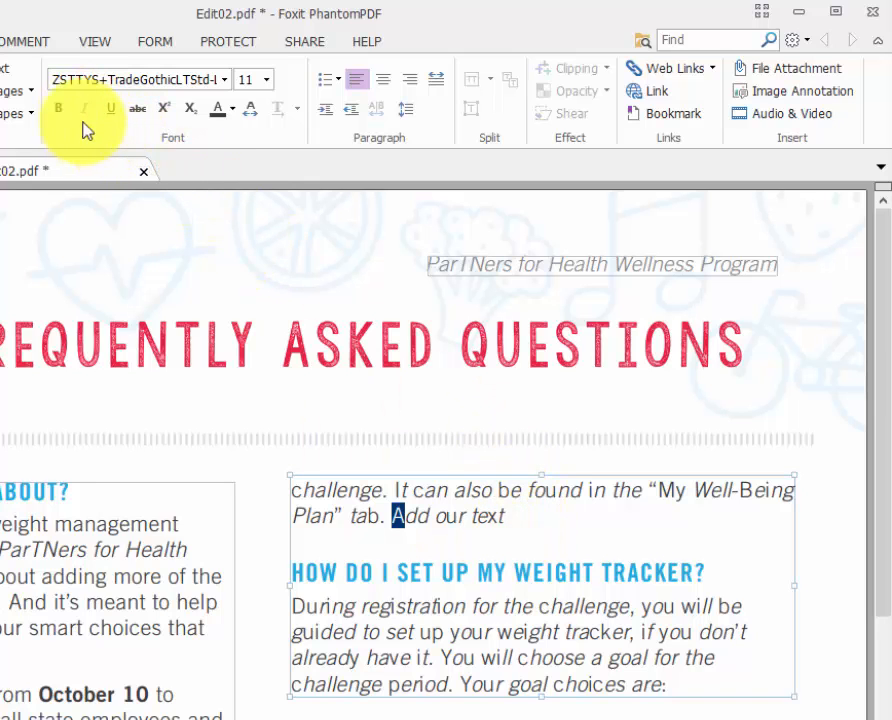
Look through the font and font size choices for the selected first letter of "Add our text", and deselect the text.
{"action": "left_click", "coordinate": [222, 80]}
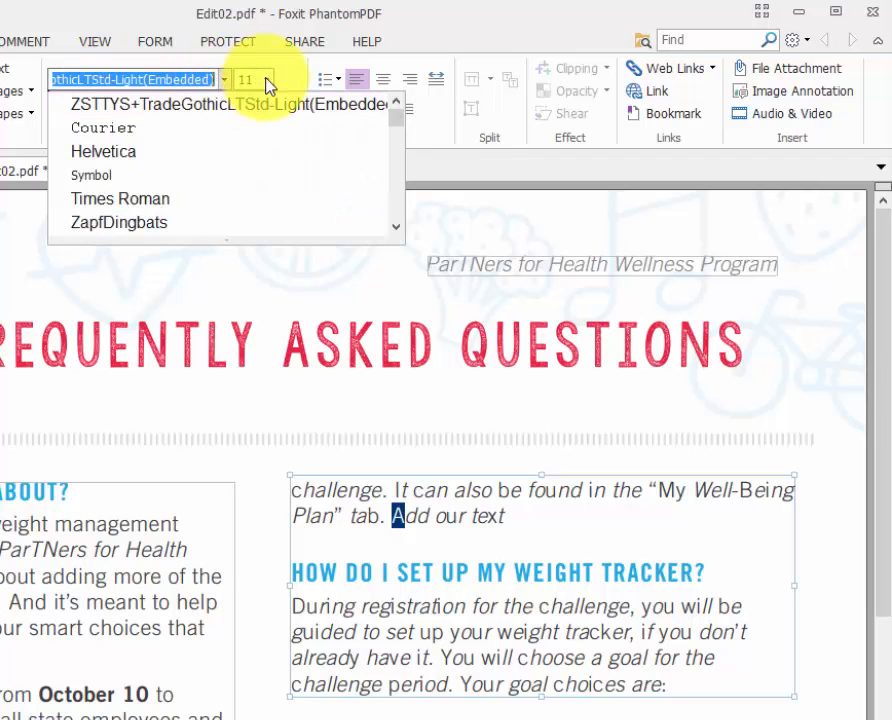
{"action": "left_click", "coordinate": [267, 80]}
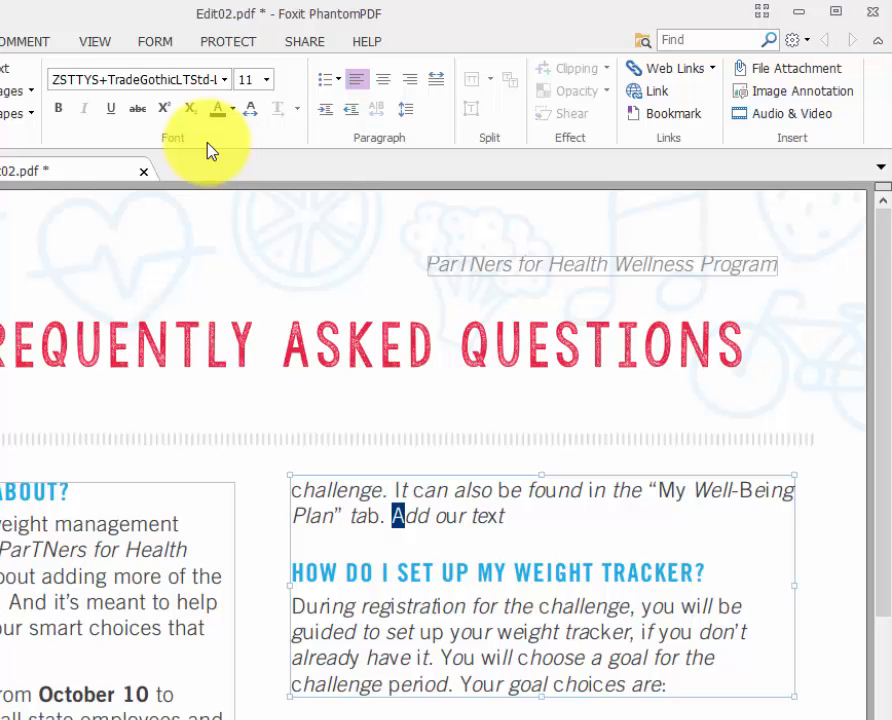
{"action": "left_click", "coordinate": [232, 342]}
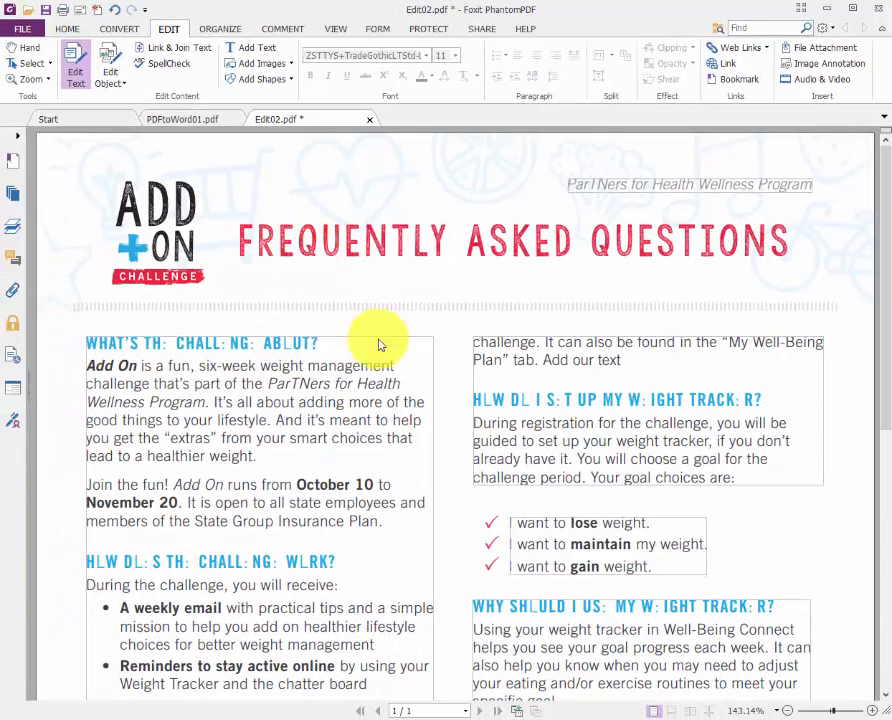
Change the number in the circle above "Set up your weight tracker with a goal for the challenge" to 5.
{"action": "scroll", "coordinate": [417, 413], "scroll_direction": "down", "scroll_amount": 3}
{"action": "scroll", "coordinate": [417, 413], "scroll_direction": "down", "scroll_amount": 9}
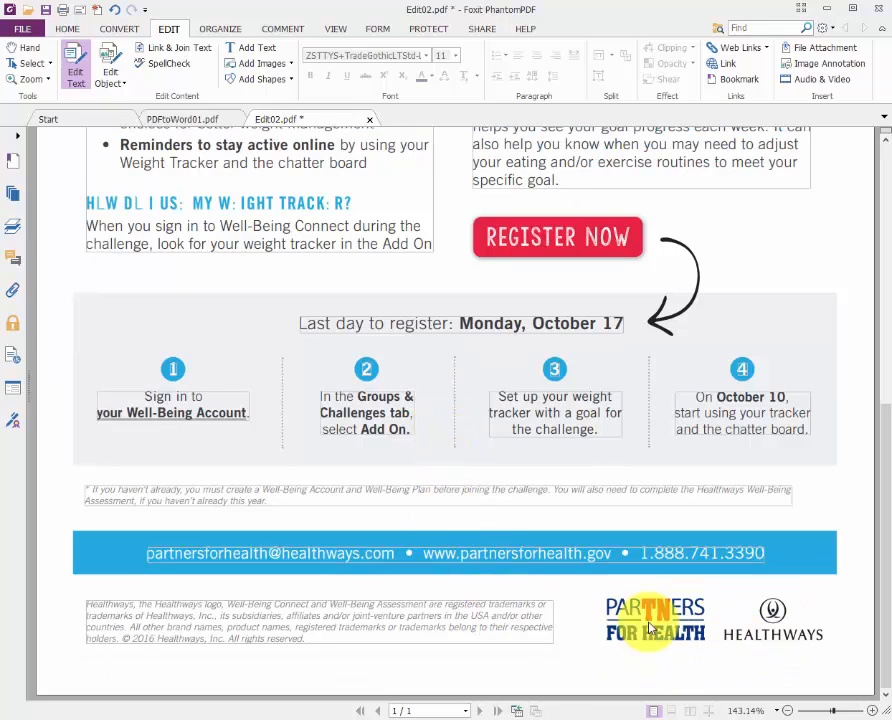
{"action": "left_click", "coordinate": [556, 375]}
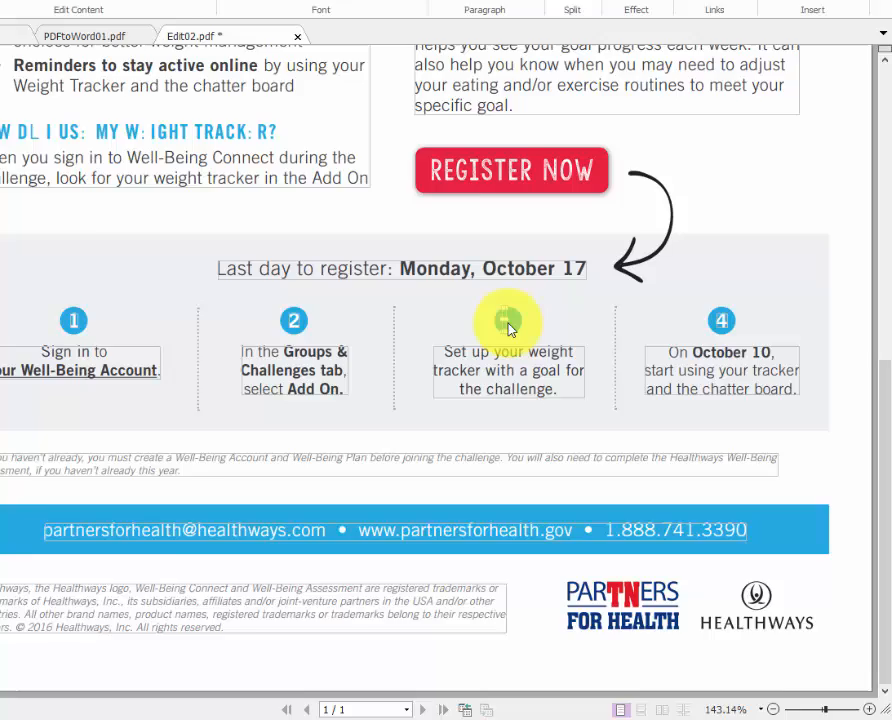
{"action": "type", "text": "5"}
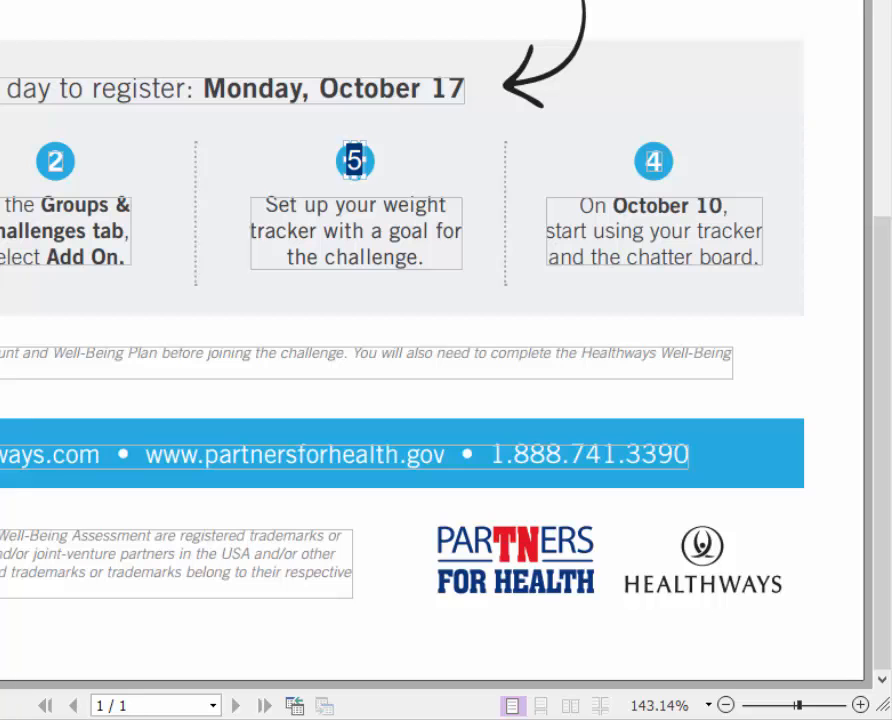
{"action": "left_click", "coordinate": [657, 40]}
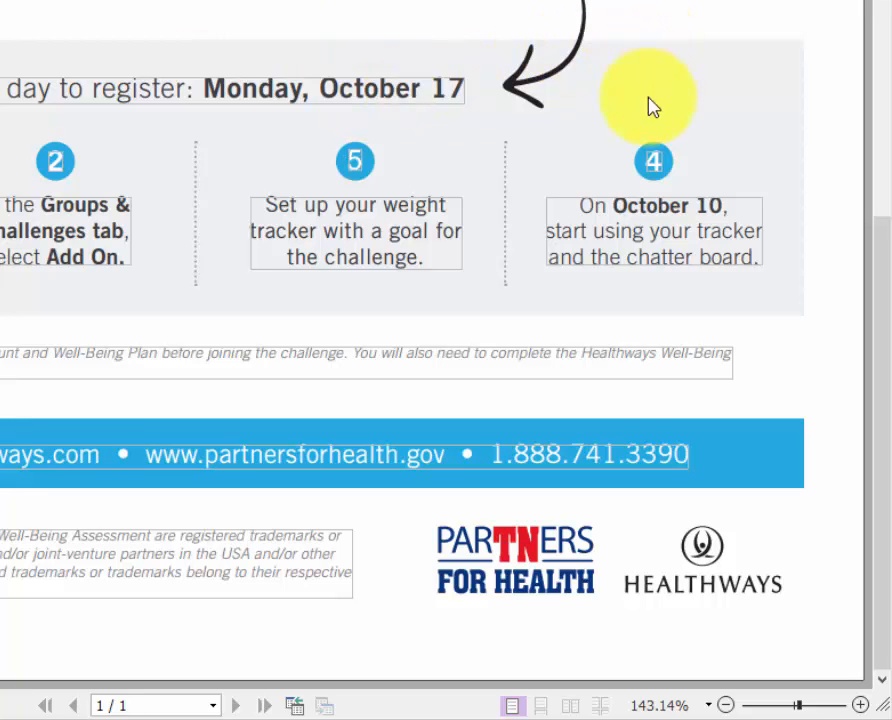
Review the blue headings, body text and numbered steps of the edited Edit02.pdf page.
{"action": "scroll", "coordinate": [718, 125], "scroll_direction": "up", "scroll_amount": 10}
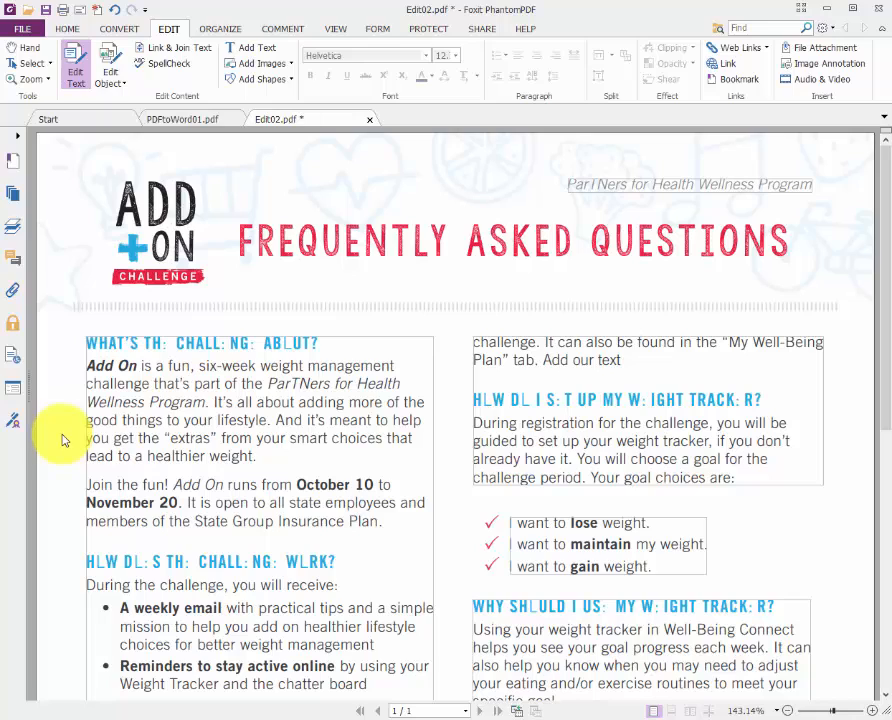
{"action": "scroll", "coordinate": [60, 460], "scroll_direction": "down", "scroll_amount": 5}
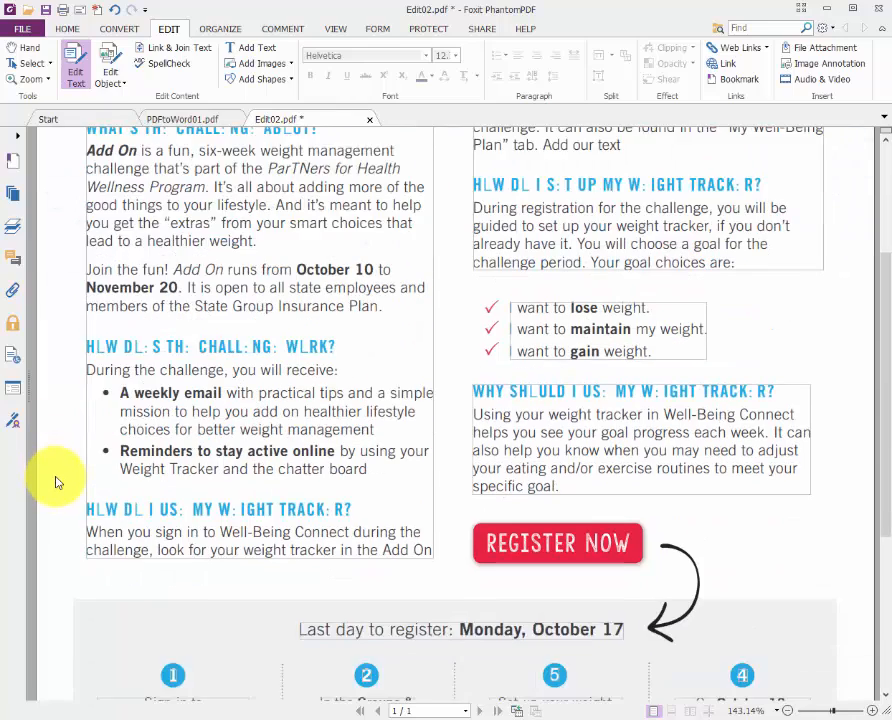
{"action": "scroll", "coordinate": [56, 482], "scroll_direction": "down", "scroll_amount": 2}
{"action": "scroll", "coordinate": [56, 482], "scroll_direction": "up", "scroll_amount": 7}
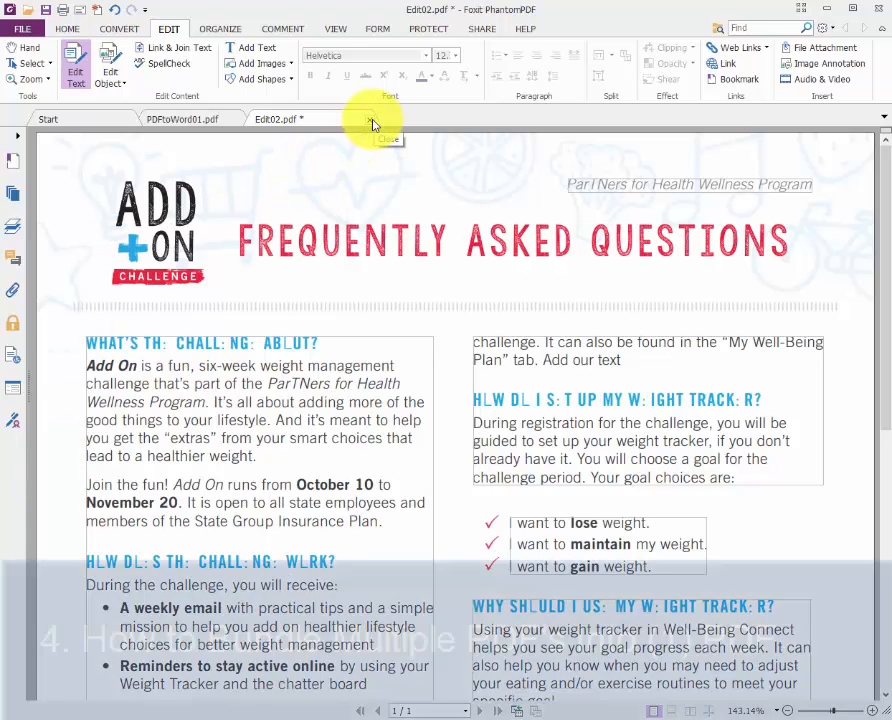
Close Edit02.pdf without saving its changes.
{"action": "left_click", "coordinate": [371, 121]}
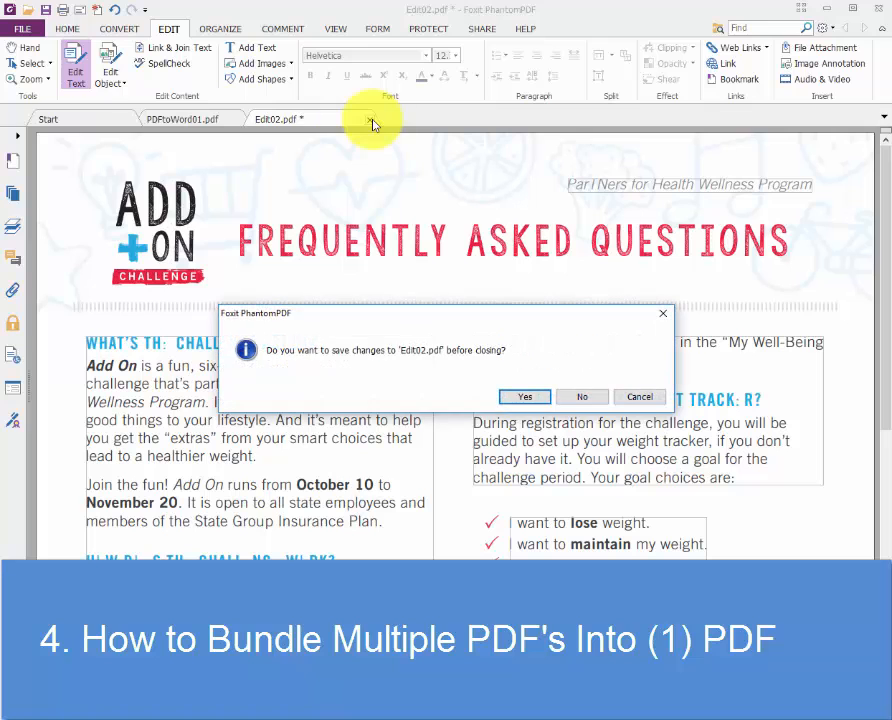
{"action": "left_click", "coordinate": [586, 400]}
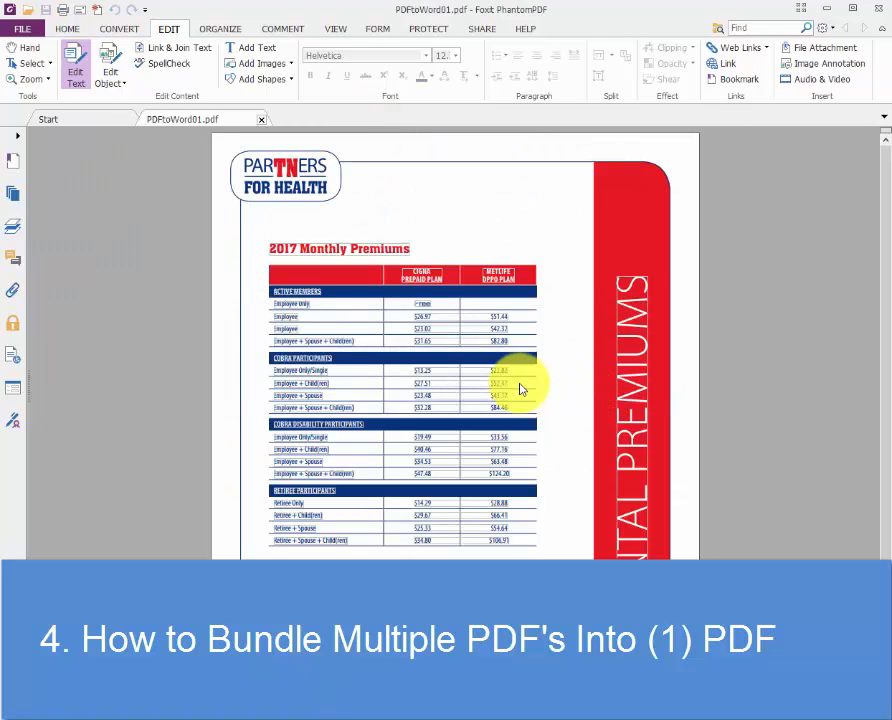
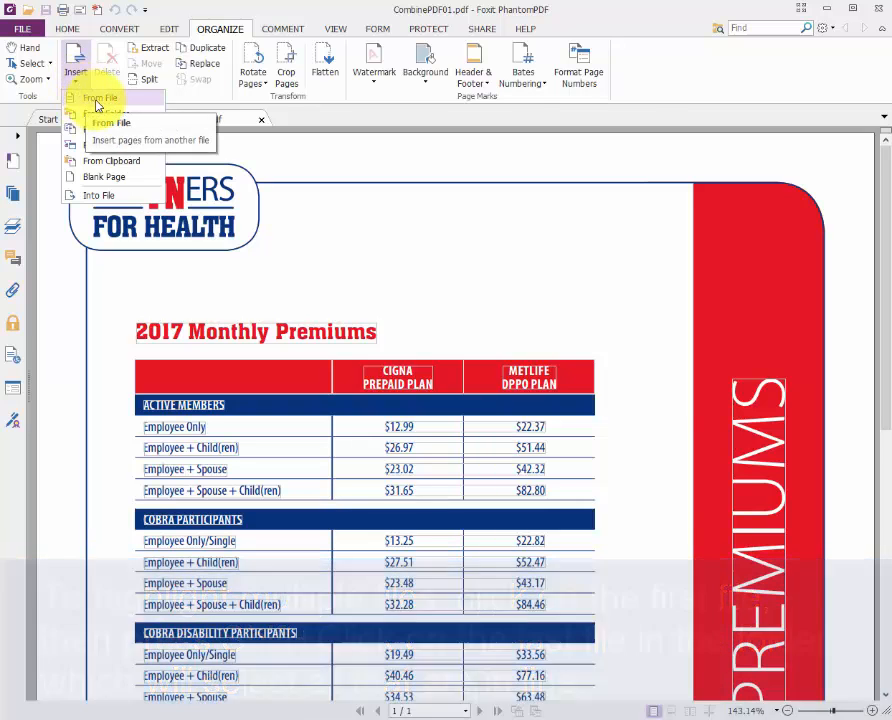
Start inserting pages from file into CombinePDF01.pdf, choosing CombinePDF02 and CombinePDF03 from the Foxit Training folder as the sources.
{"action": "left_click", "coordinate": [97, 105]}
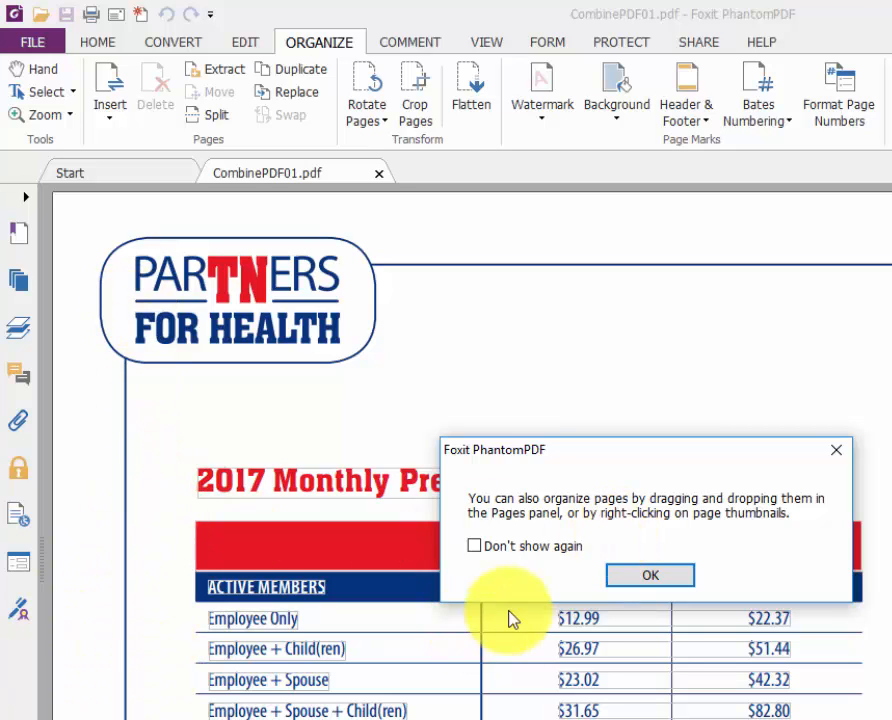
{"action": "left_click", "coordinate": [650, 575]}
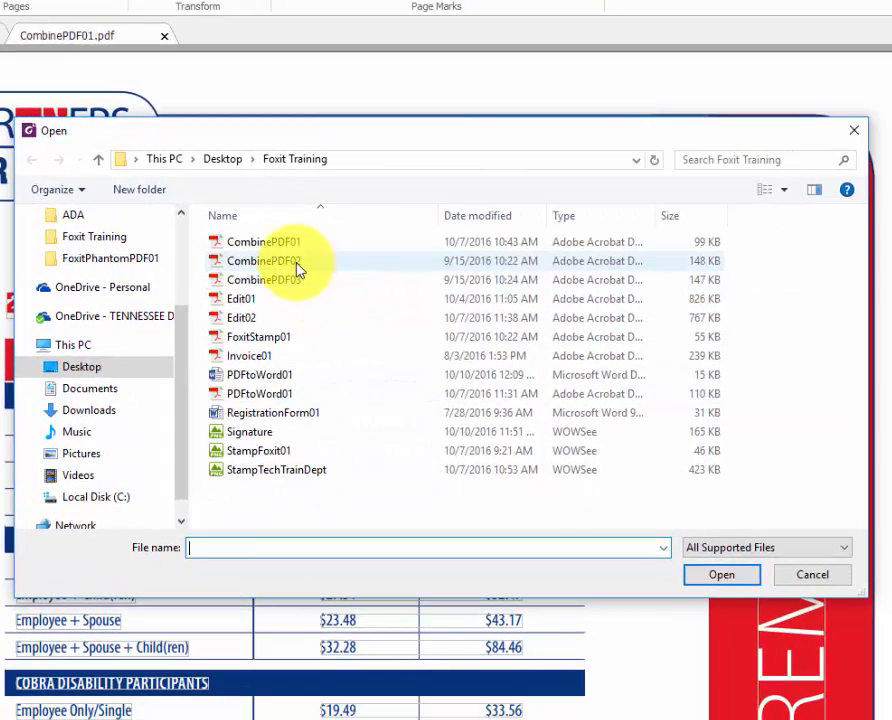
{"action": "left_click", "coordinate": [436, 365]}
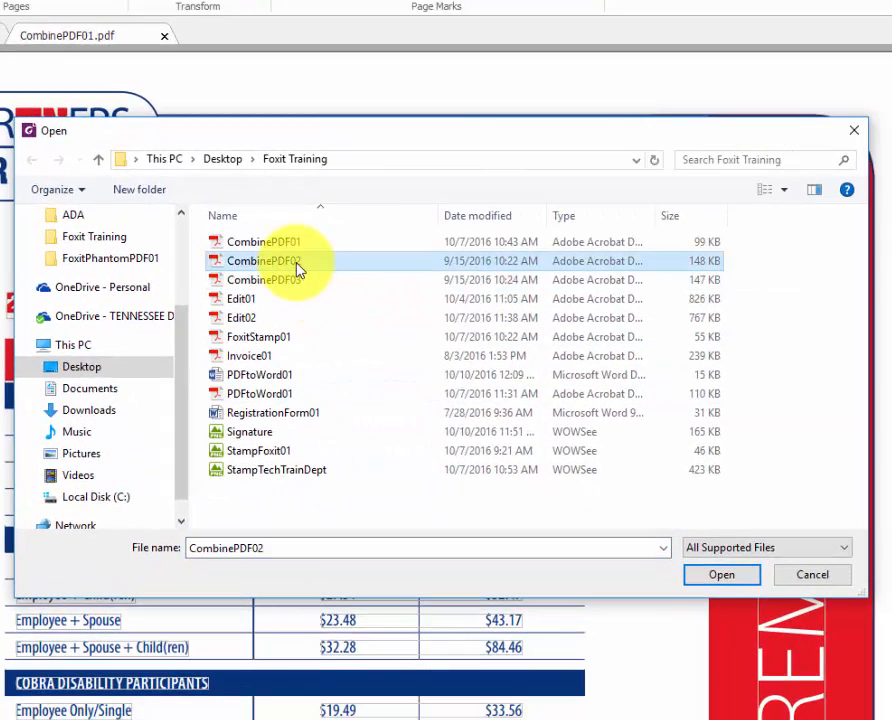
{"action": "left_click", "coordinate": [272, 284], "text": "ctrl"}
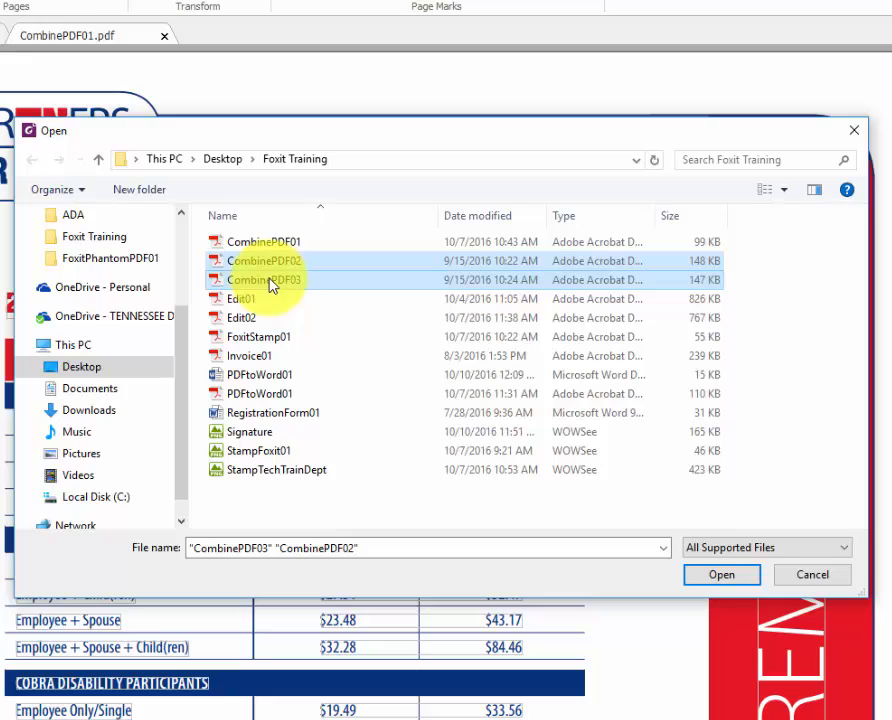
{"action": "left_click", "coordinate": [721, 578]}
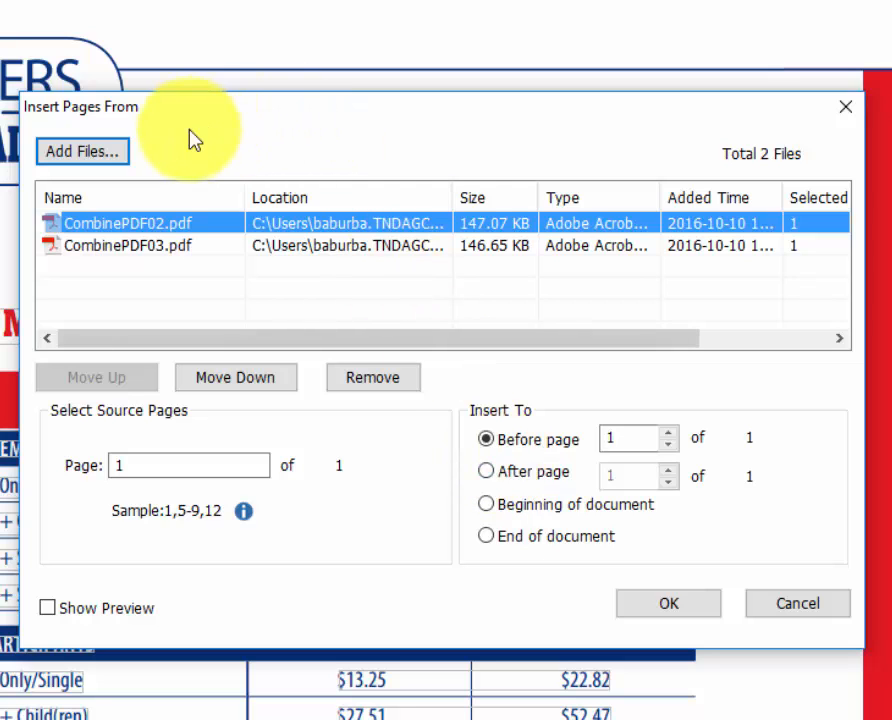
Try the reverse file order, restore CombinePDF02.pdf ahead of CombinePDF03.pdf, and insert both before page 1.
{"action": "left_click", "coordinate": [110, 157]}
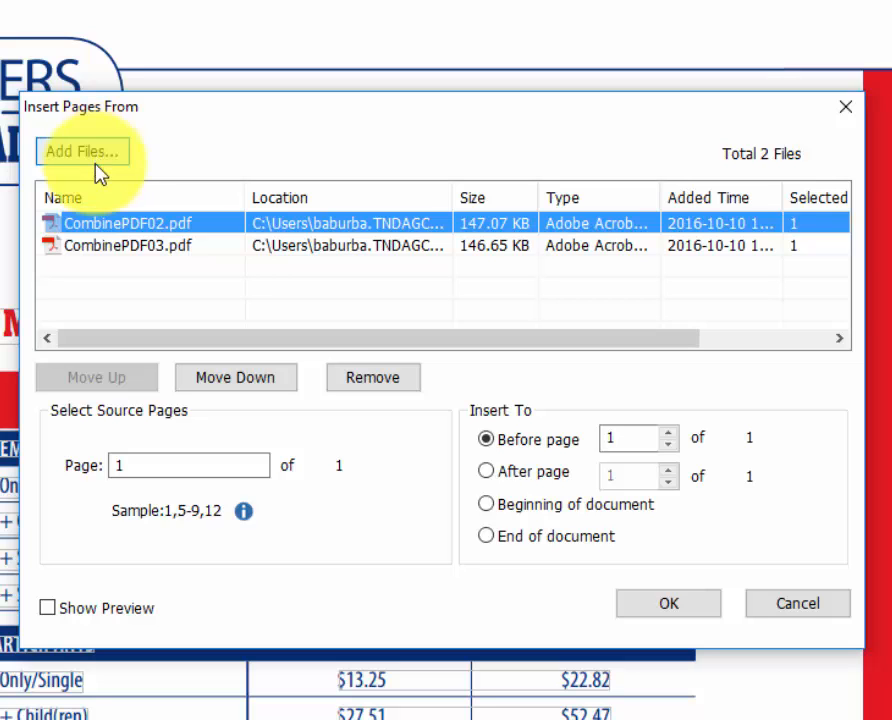
{"action": "left_click", "coordinate": [226, 388]}
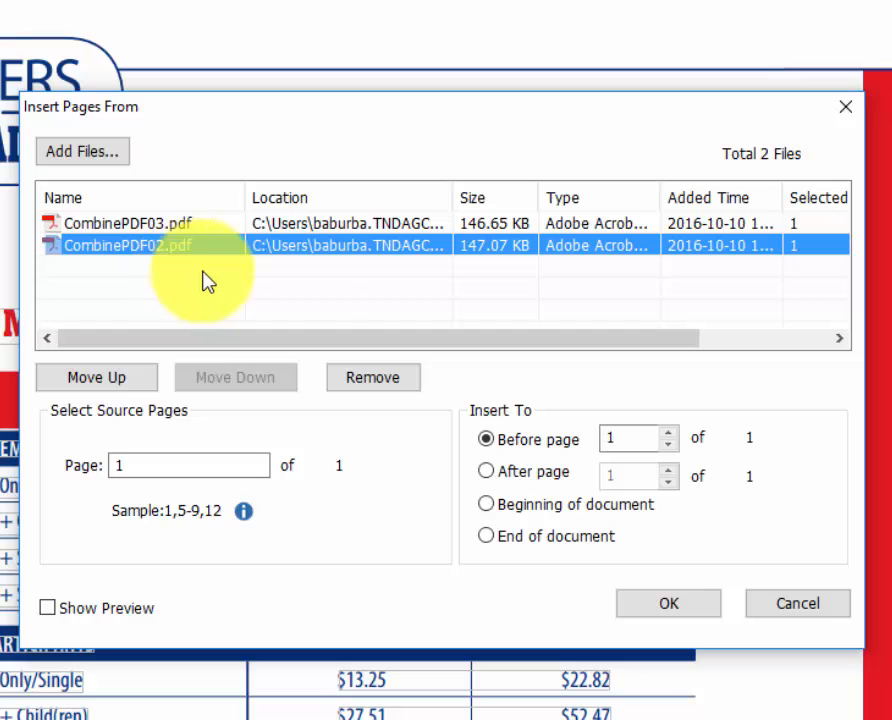
{"action": "left_click", "coordinate": [118, 380]}
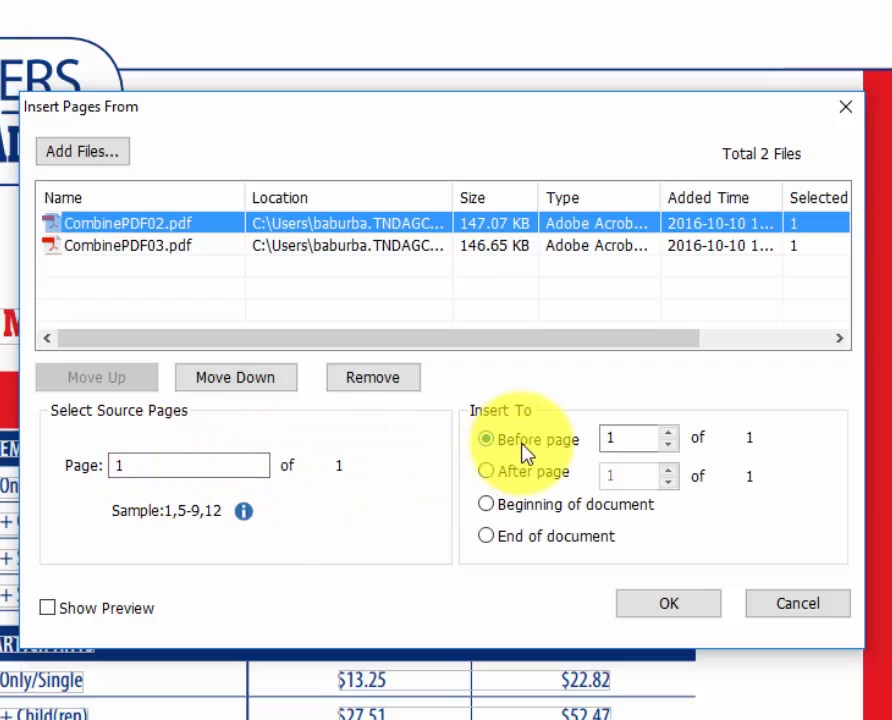
{"action": "left_click", "coordinate": [672, 604]}
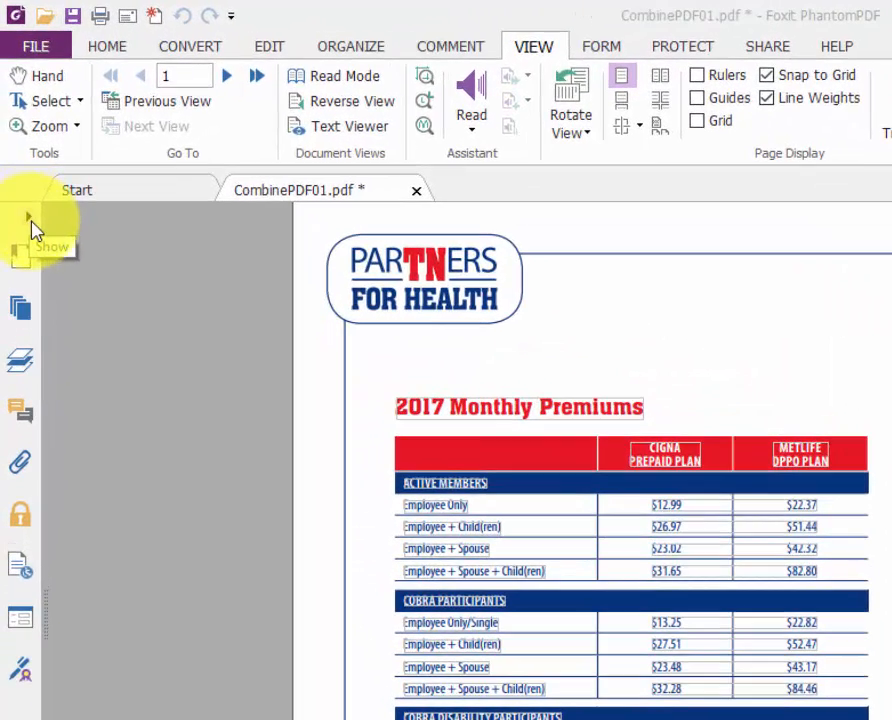
Show the page thumbnails of CombinePDF01.pdf and move the third page up between pages 1 and 2.
{"action": "left_click", "coordinate": [32, 222]}
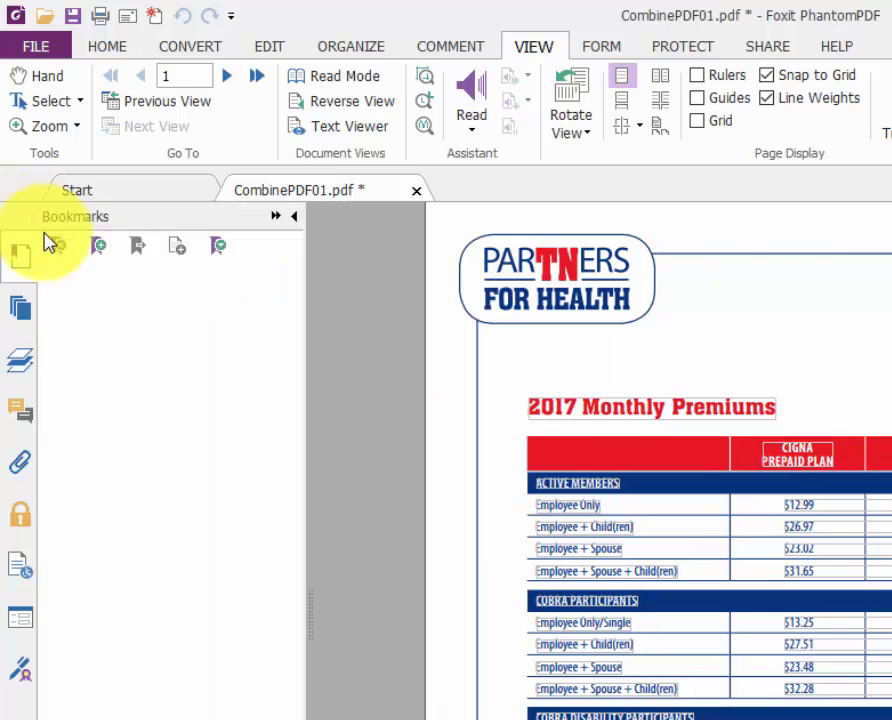
{"action": "left_click", "coordinate": [22, 316]}
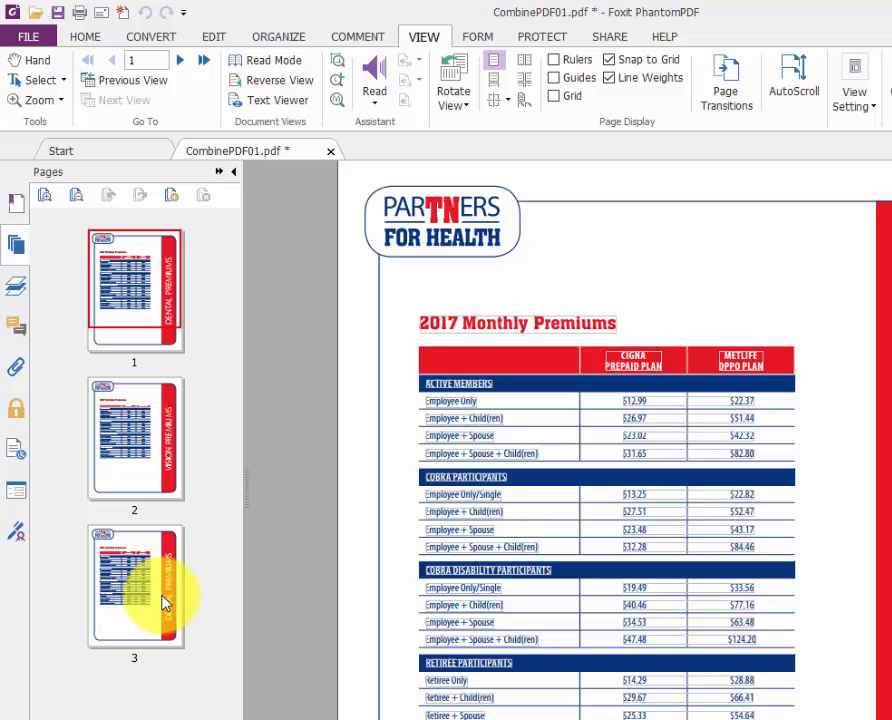
{"action": "left_click_drag", "start_coordinate": [167, 601], "coordinate": [190, 533]}
{"action": "left_click_drag", "start_coordinate": [197, 462], "coordinate": [176, 386]}
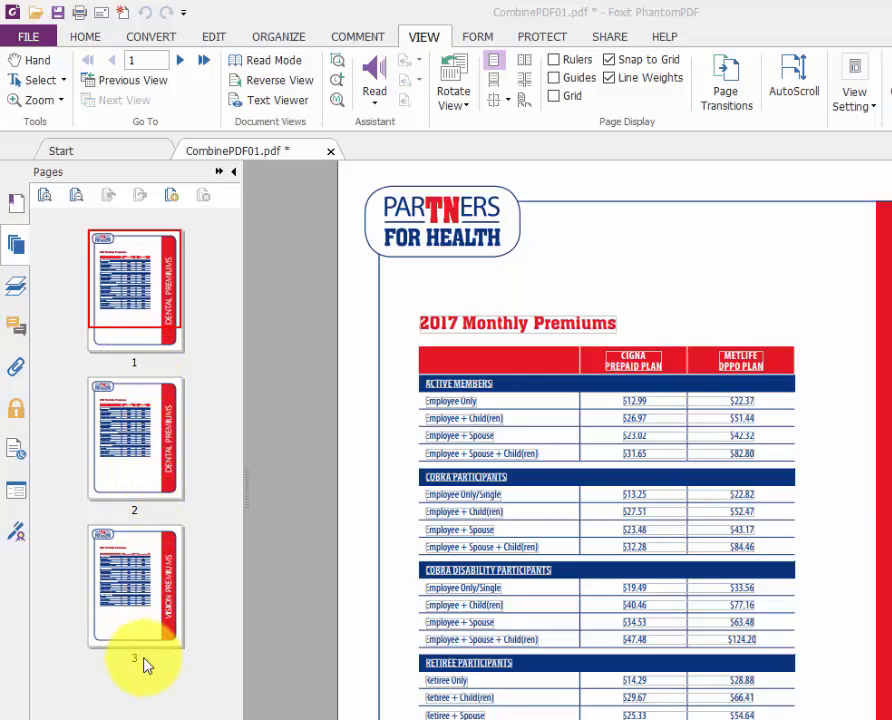
Preview pages 2 and 3 of the combined PDF and move the Vision Premiums page back to second position.
{"action": "left_click", "coordinate": [160, 444]}
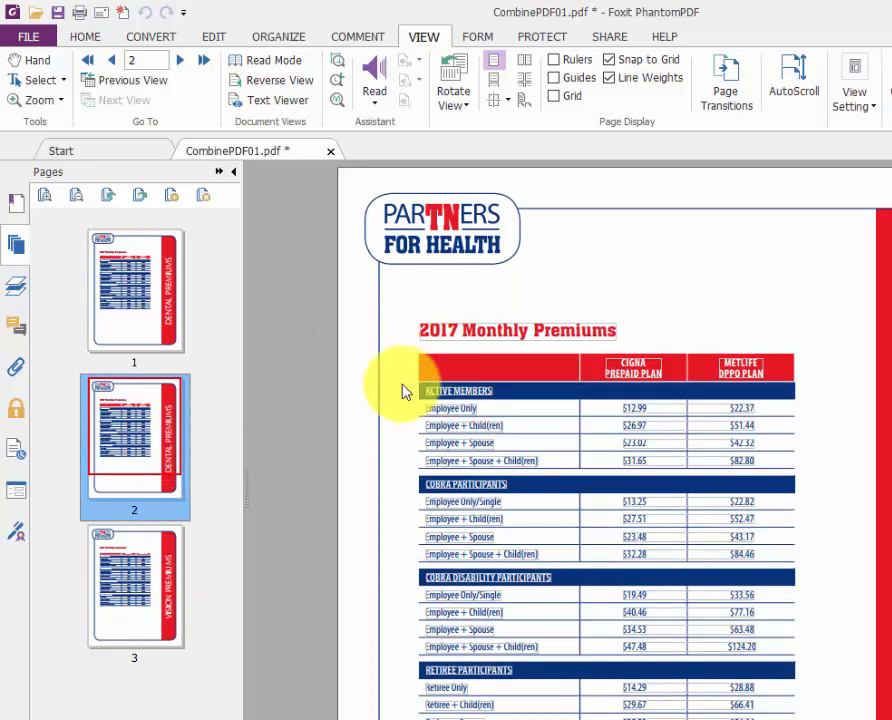
{"action": "left_click", "coordinate": [140, 583]}
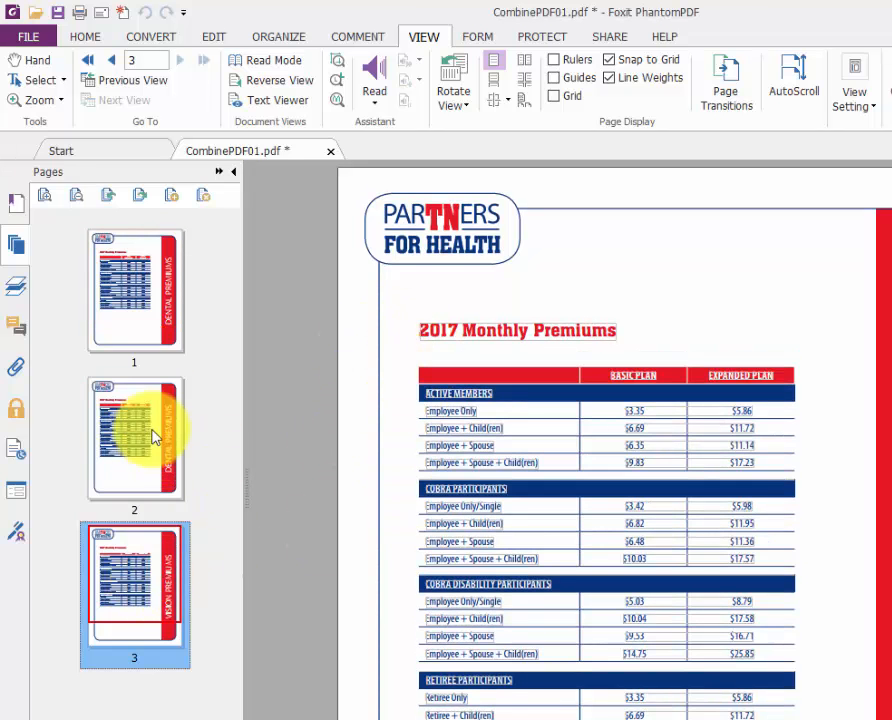
{"action": "left_click", "coordinate": [140, 440]}
{"action": "left_click", "coordinate": [128, 540]}
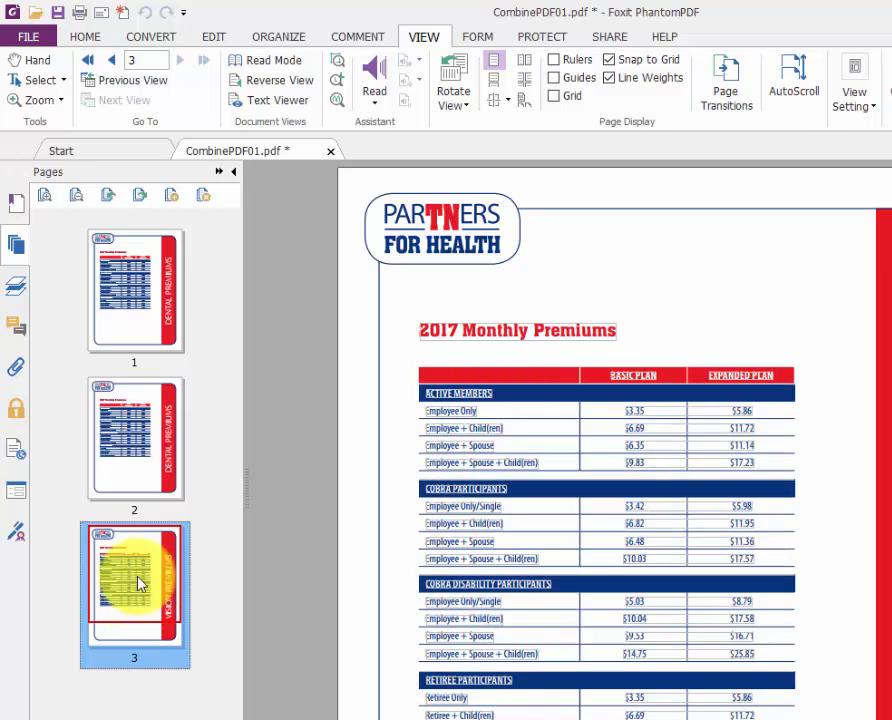
{"action": "left_click", "coordinate": [130, 482]}
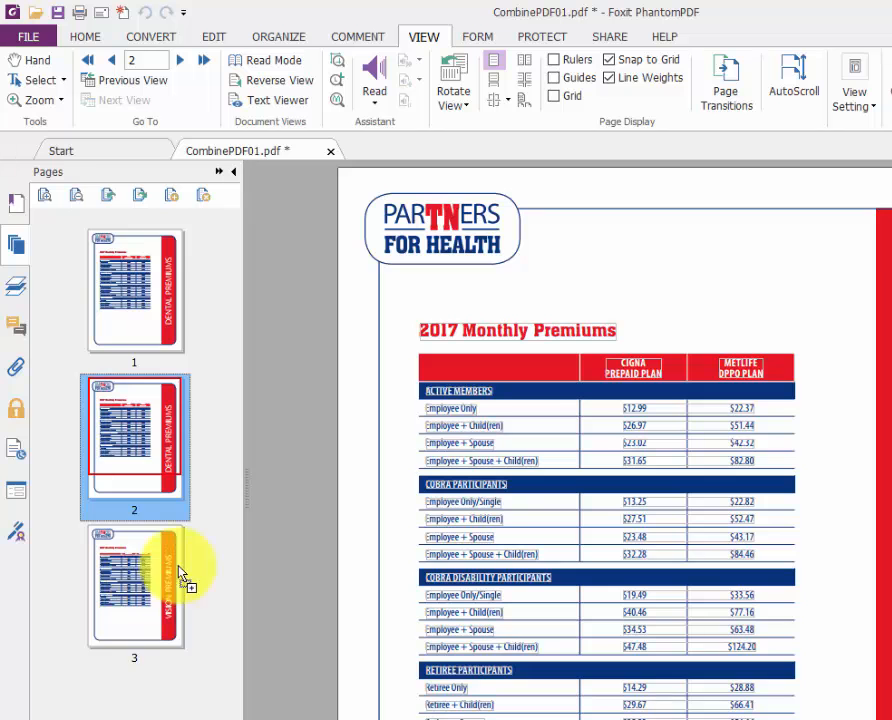
{"action": "left_click_drag", "start_coordinate": [184, 584], "coordinate": [170, 378]}
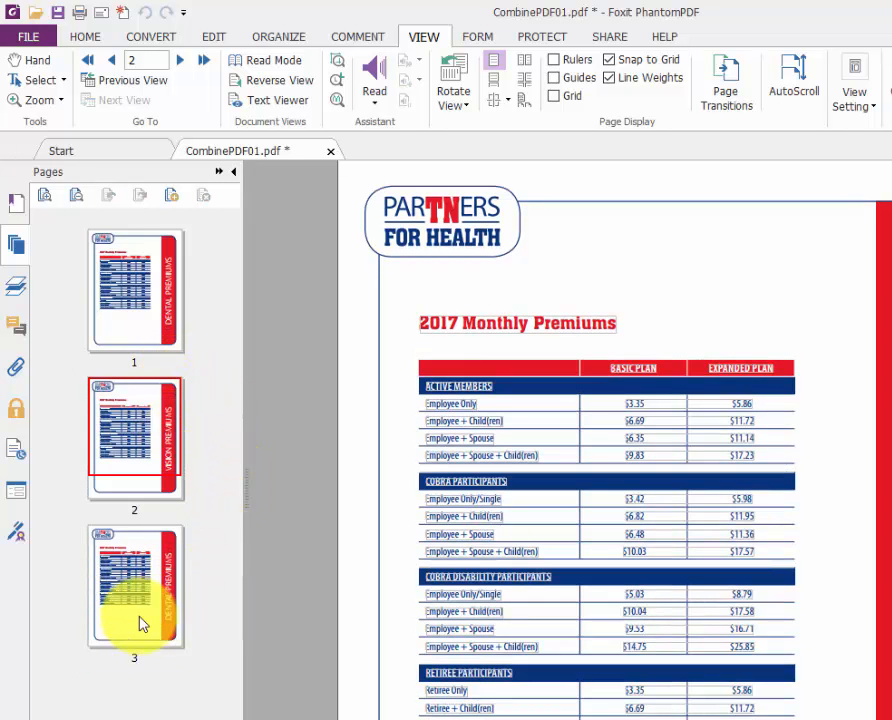
{"action": "left_click_drag", "start_coordinate": [140, 674], "coordinate": [144, 456]}
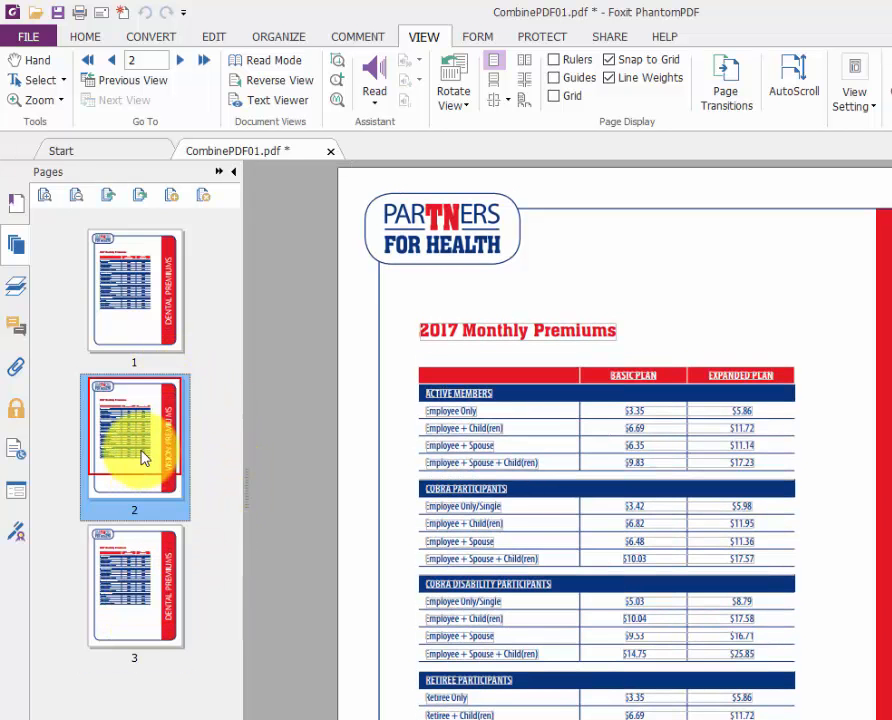
{"action": "left_click", "coordinate": [148, 619]}
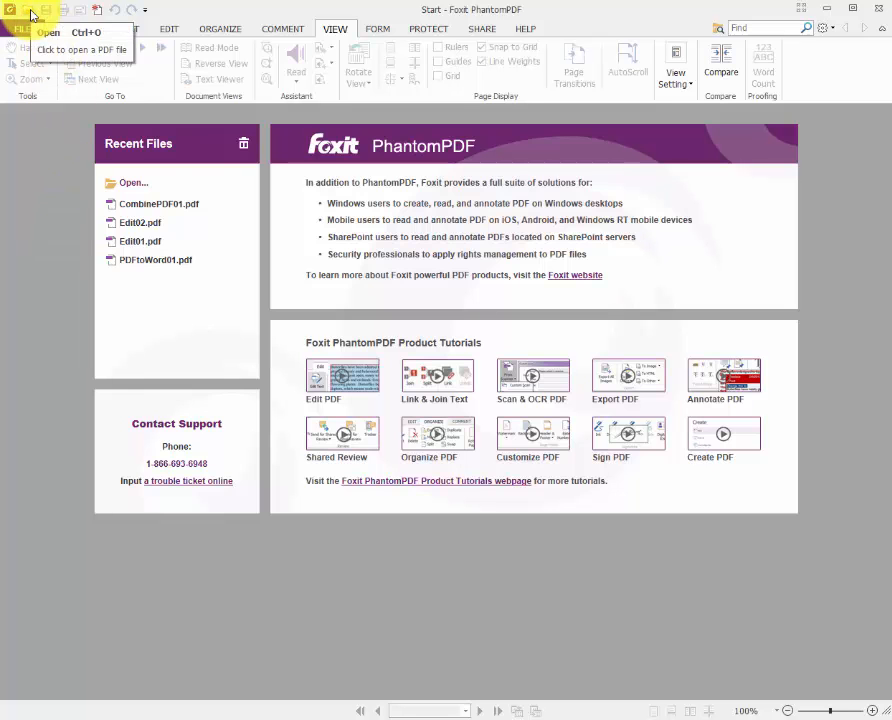
Open RegistrationForm01.pdf and enable editing, accepting that it will no longer comply with PDF/A.
{"action": "left_click", "coordinate": [28, 9]}
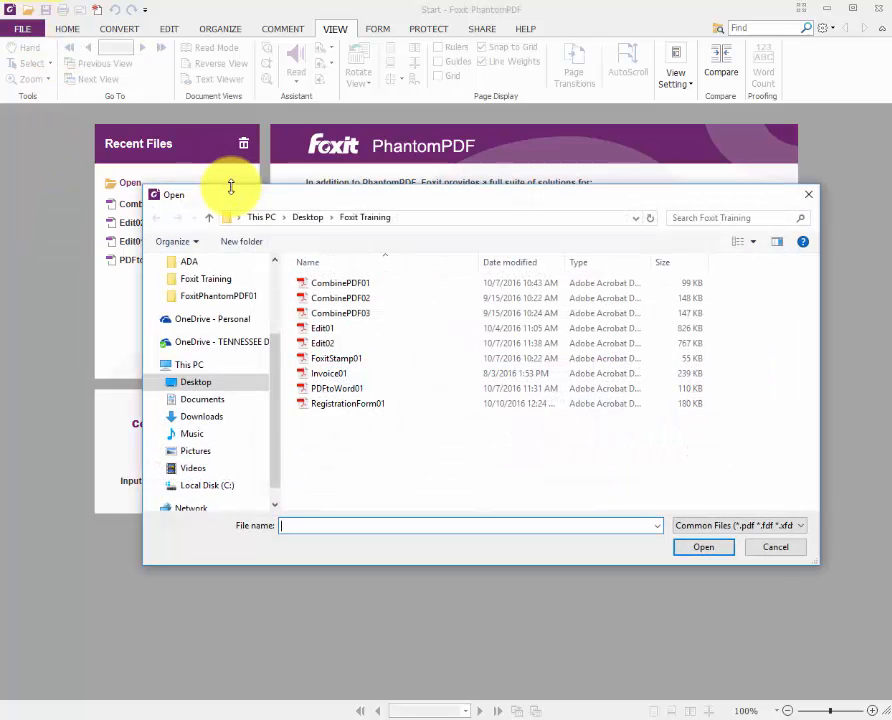
{"action": "double_click", "coordinate": [316, 406]}
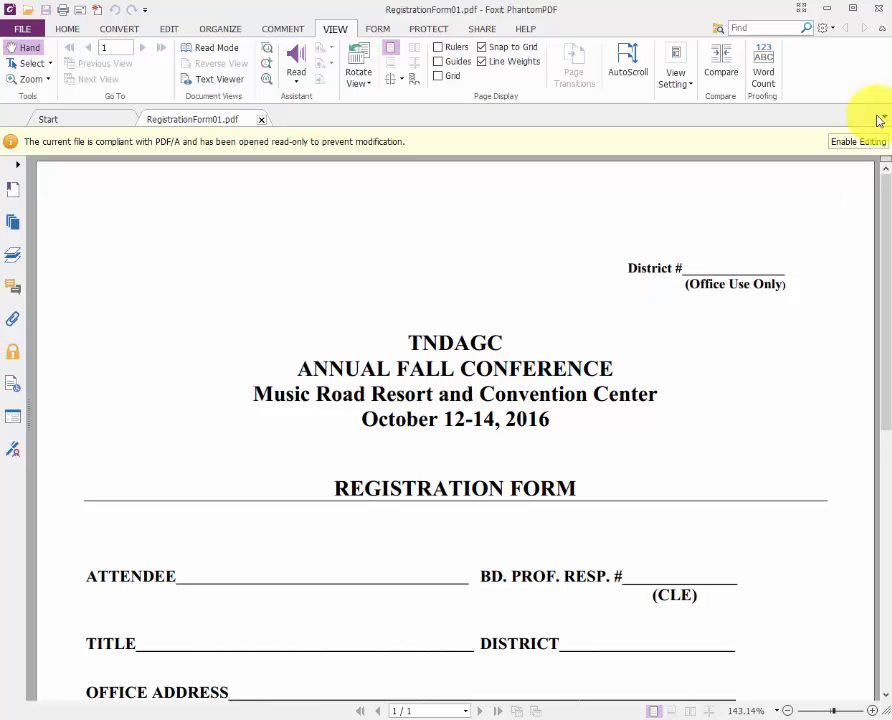
{"action": "left_click", "coordinate": [858, 143]}
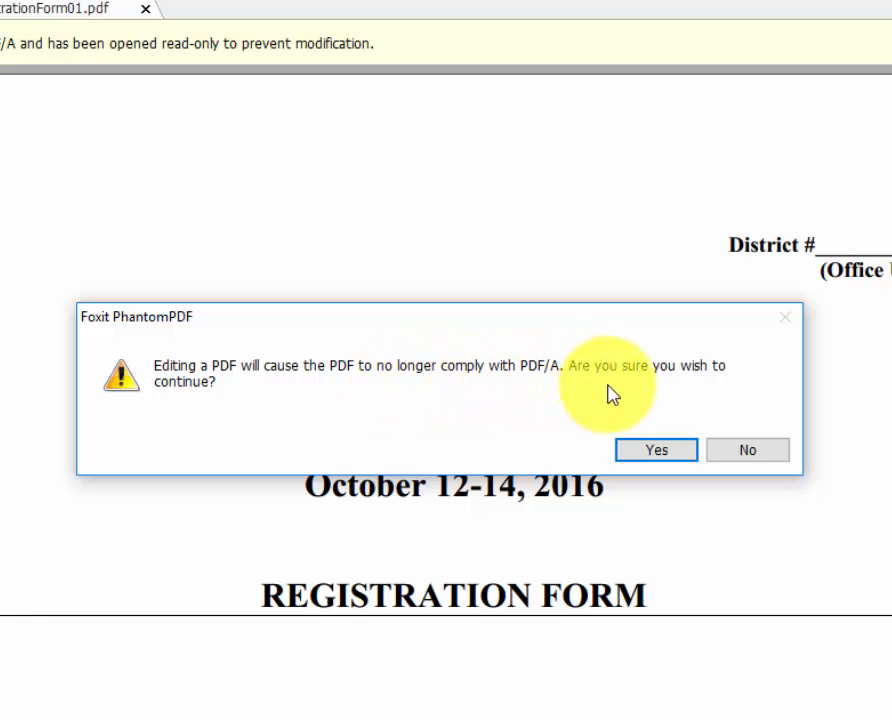
{"action": "left_click", "coordinate": [649, 453]}
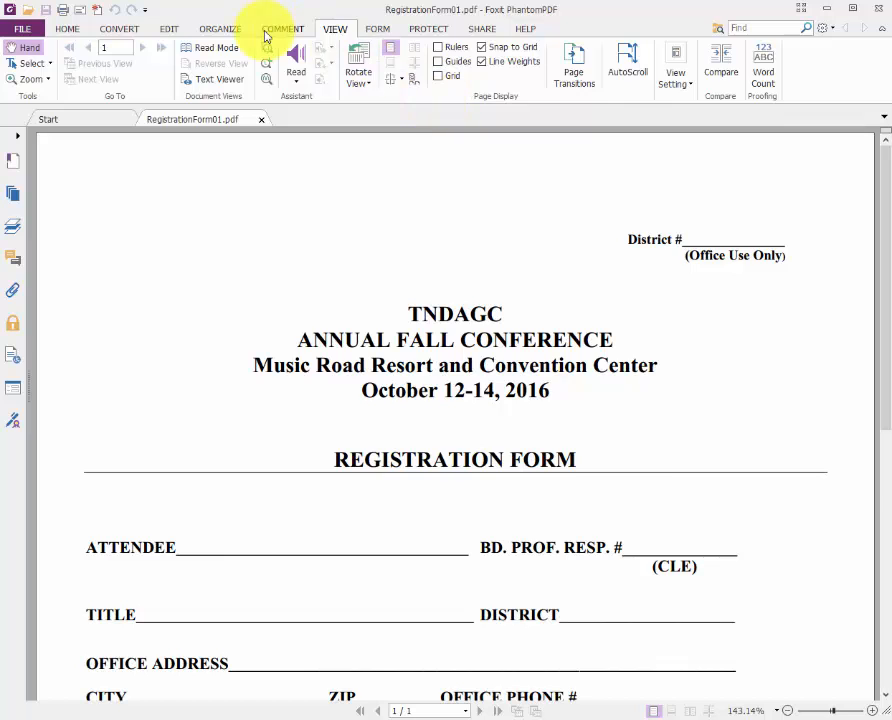
Turn on text editing and change the year in the form heading's October 12-14 date line to 2017.
{"action": "left_click", "coordinate": [220, 30]}
{"action": "left_click", "coordinate": [167, 29]}
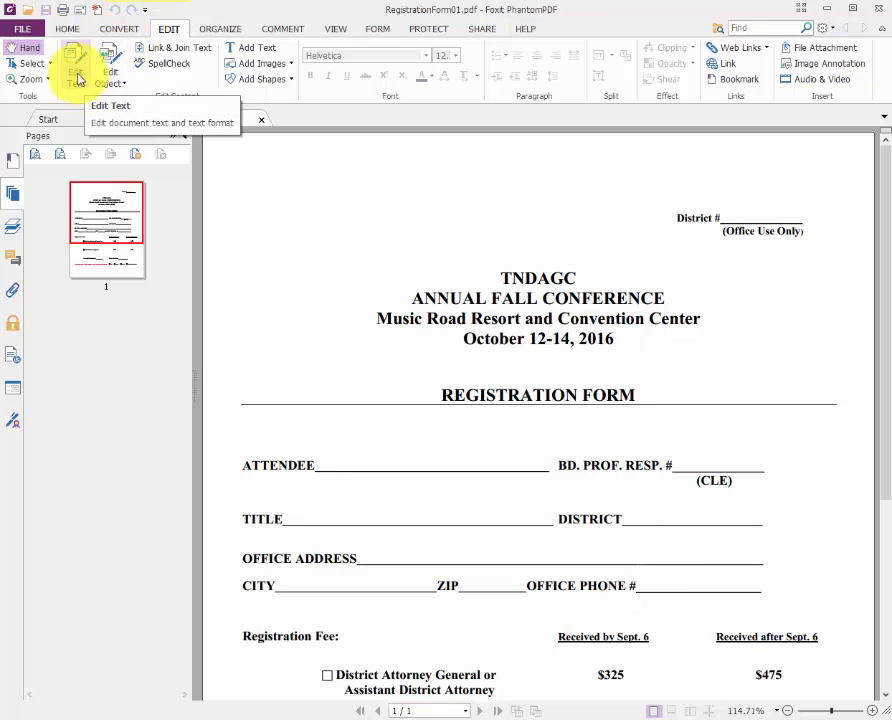
{"action": "left_click", "coordinate": [76, 72]}
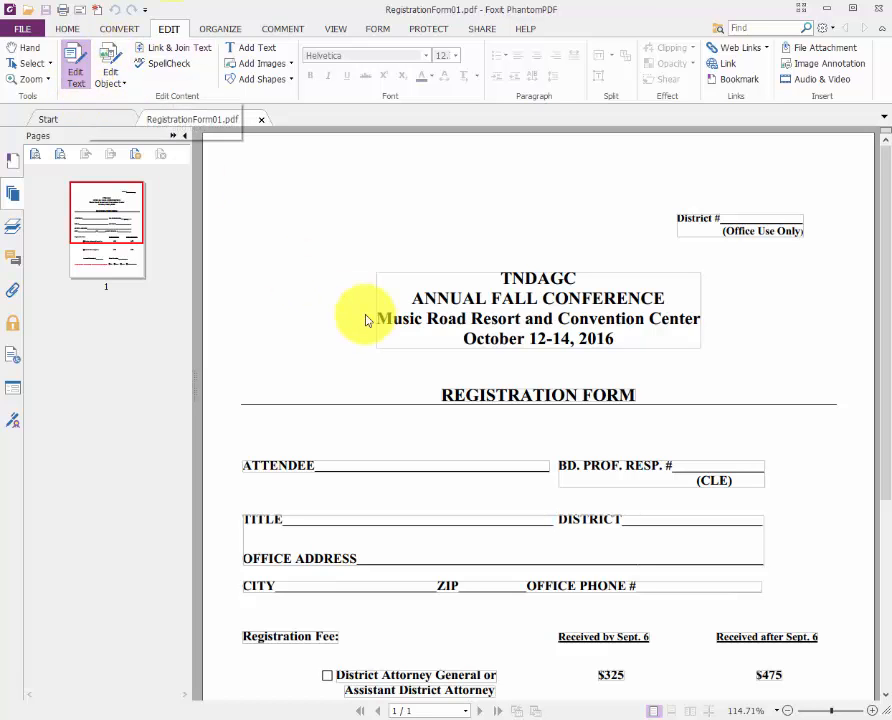
{"action": "left_click", "coordinate": [630, 337]}
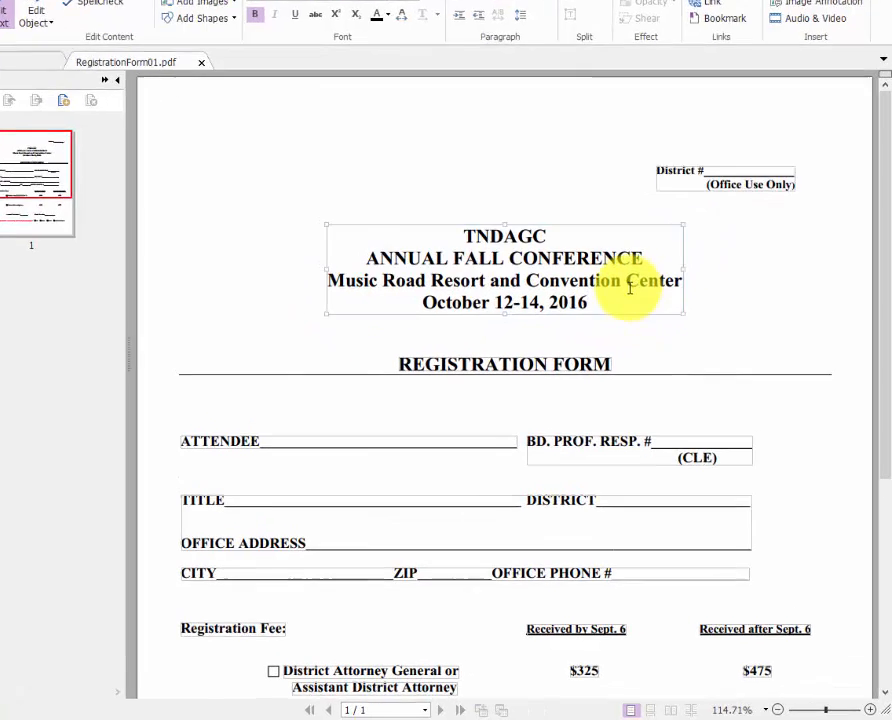
{"action": "key", "text": "BackSpace"}
{"action": "type", "text": "7"}
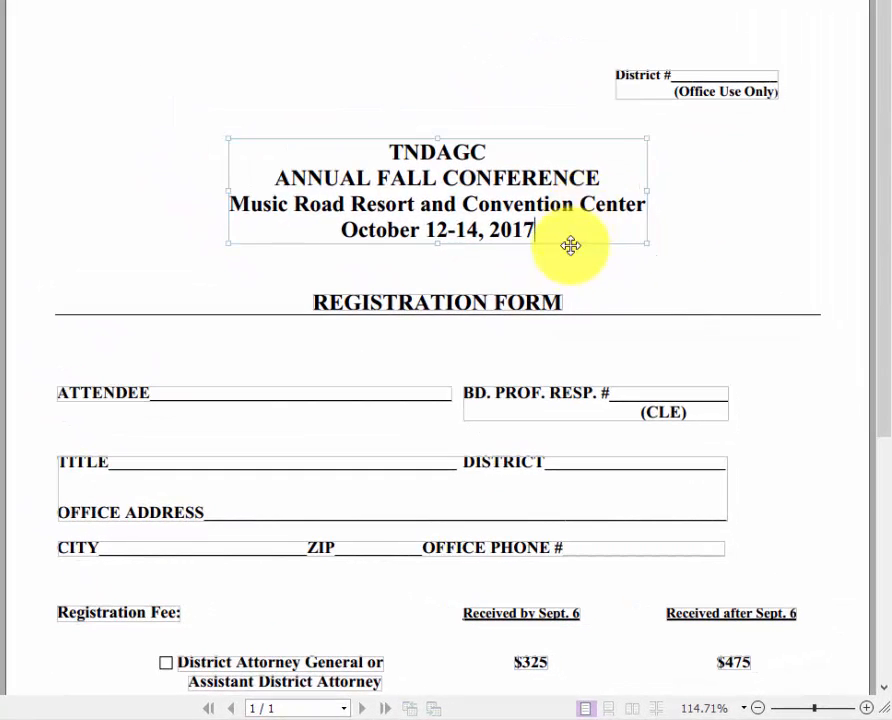
Review the registration form's editable text down to the grant funds line, and highlight the TNDAGC heading and the "(Office Use Only)" text.
{"action": "scroll", "coordinate": [588, 290], "scroll_direction": "down", "scroll_amount": 5}
{"action": "scroll", "coordinate": [590, 296], "scroll_direction": "down", "scroll_amount": 2}
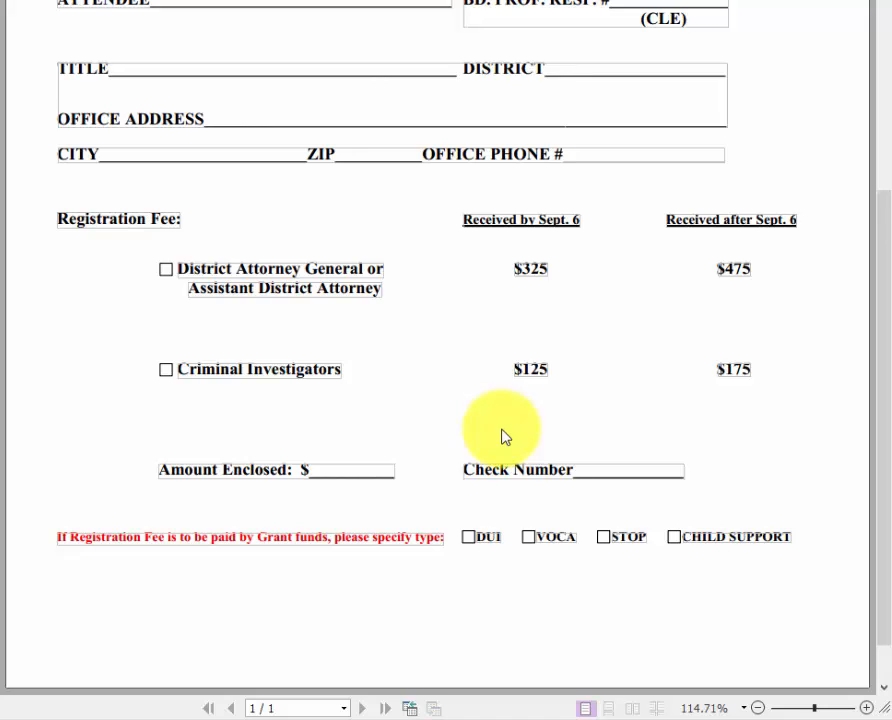
{"action": "scroll", "coordinate": [502, 433], "scroll_direction": "up", "scroll_amount": 7}
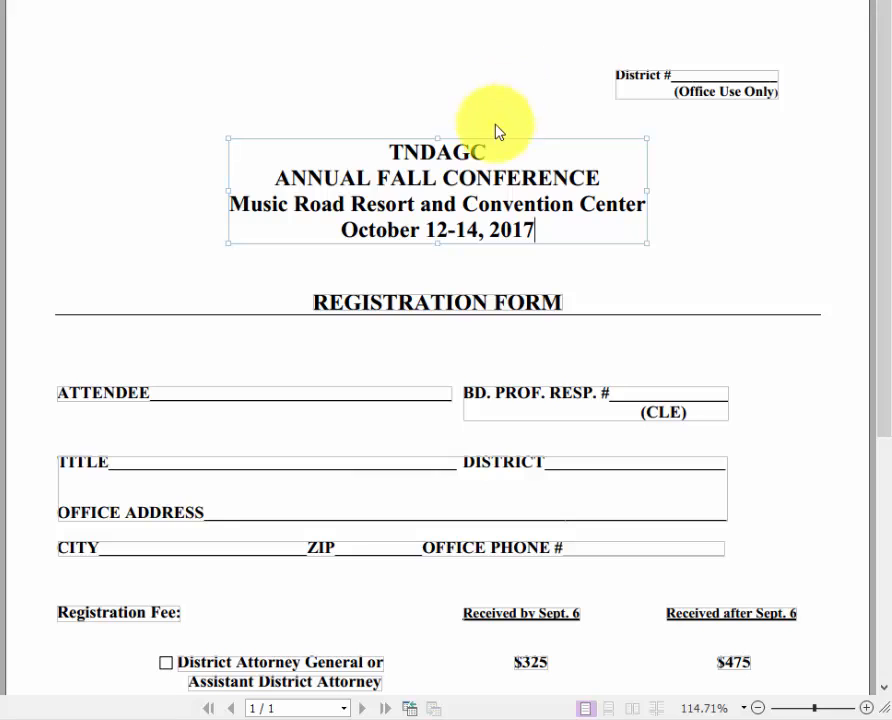
{"action": "left_click_drag", "start_coordinate": [390, 152], "coordinate": [500, 152]}
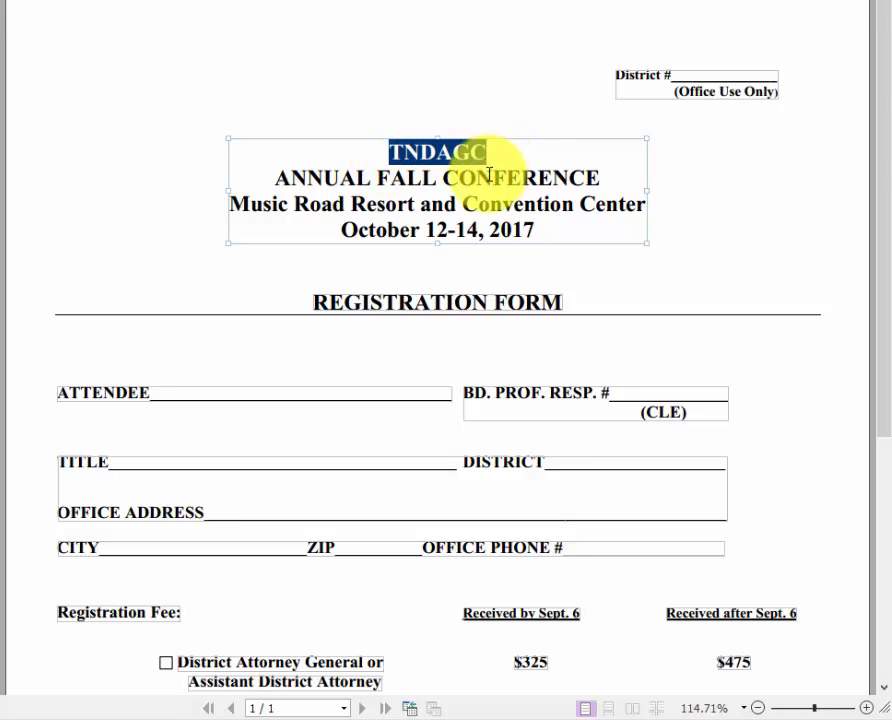
{"action": "left_click", "coordinate": [276, 176]}
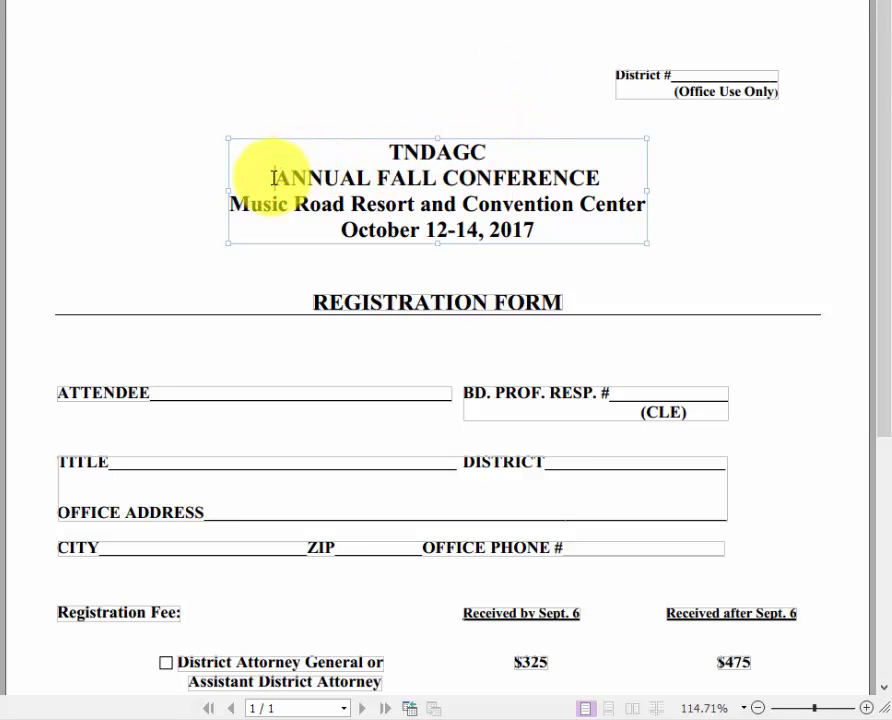
{"action": "left_click", "coordinate": [676, 93]}
{"action": "left_click_drag", "start_coordinate": [676, 93], "coordinate": [778, 92]}
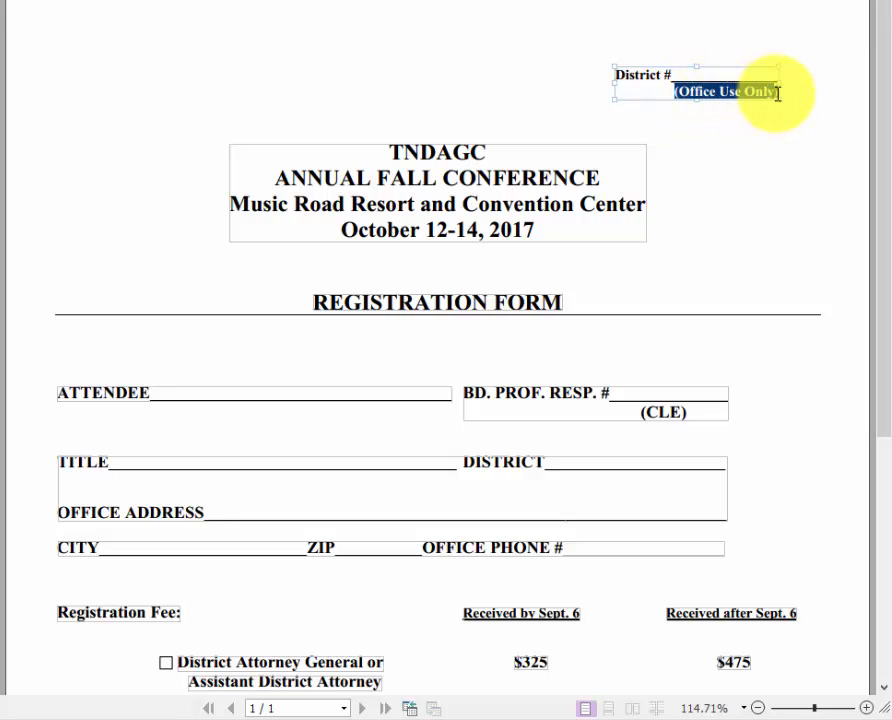
Delete the "(Office Use Only)" text beneath the District # line.
{"action": "key", "text": "Delete"}
{"action": "left_click", "coordinate": [745, 168]}
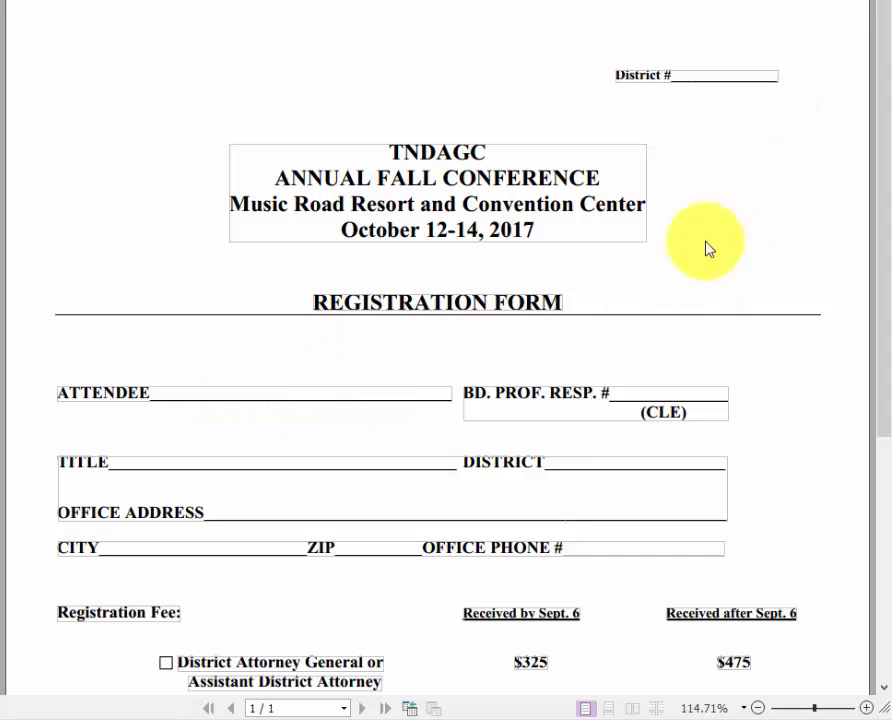
Remove the underscore blanks after ATTENDEE and BD. PROF. RESP. # on the registration form.
{"action": "scroll", "coordinate": [480, 345], "scroll_direction": "down", "scroll_amount": 3}
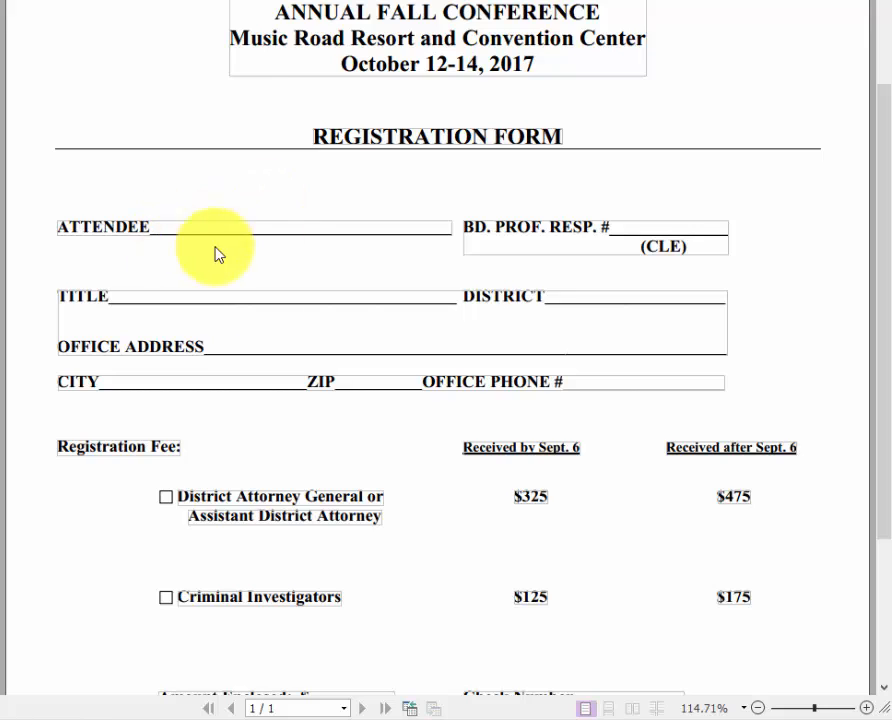
{"action": "left_click", "coordinate": [311, 232]}
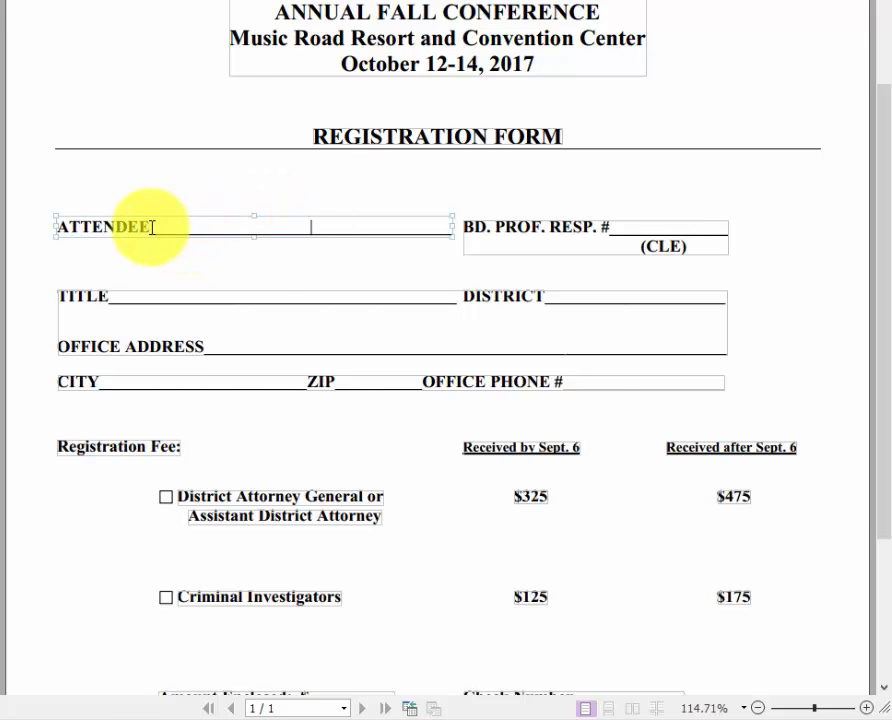
{"action": "left_click_drag", "start_coordinate": [152, 228], "coordinate": [452, 233]}
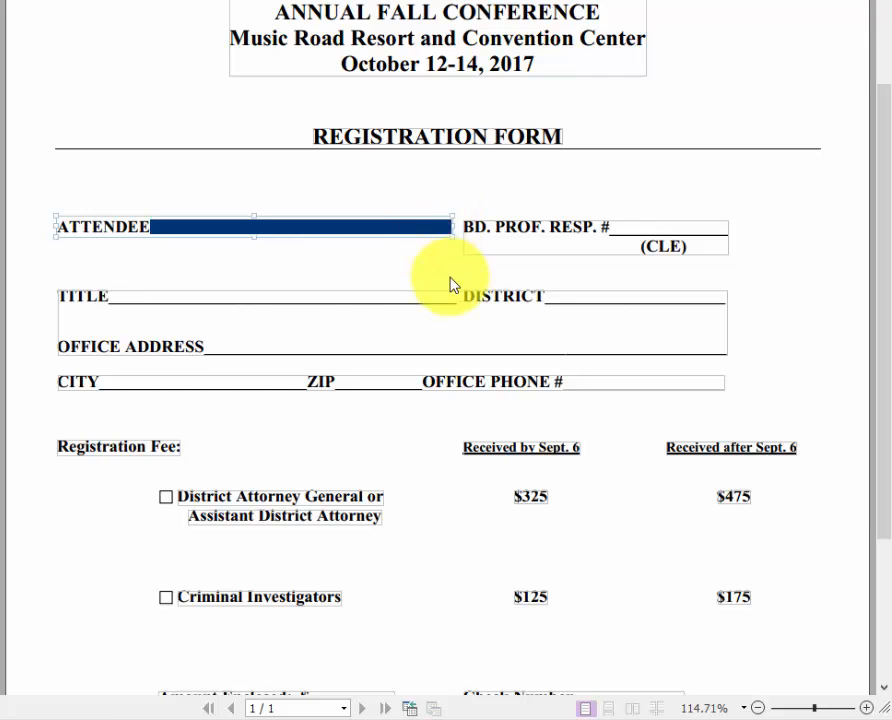
{"action": "key", "text": "Delete"}
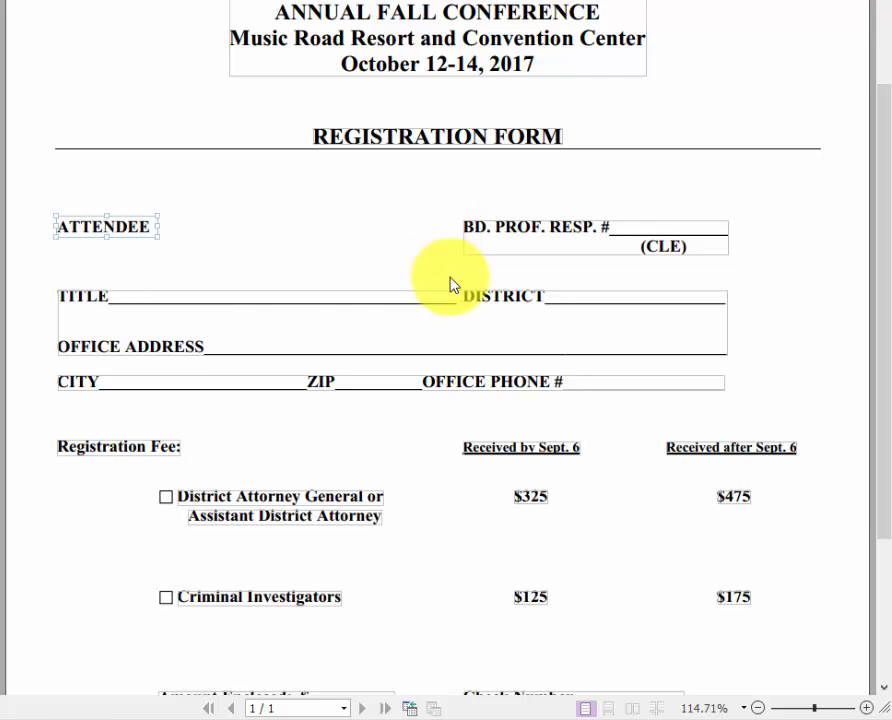
{"action": "left_click", "coordinate": [624, 238]}
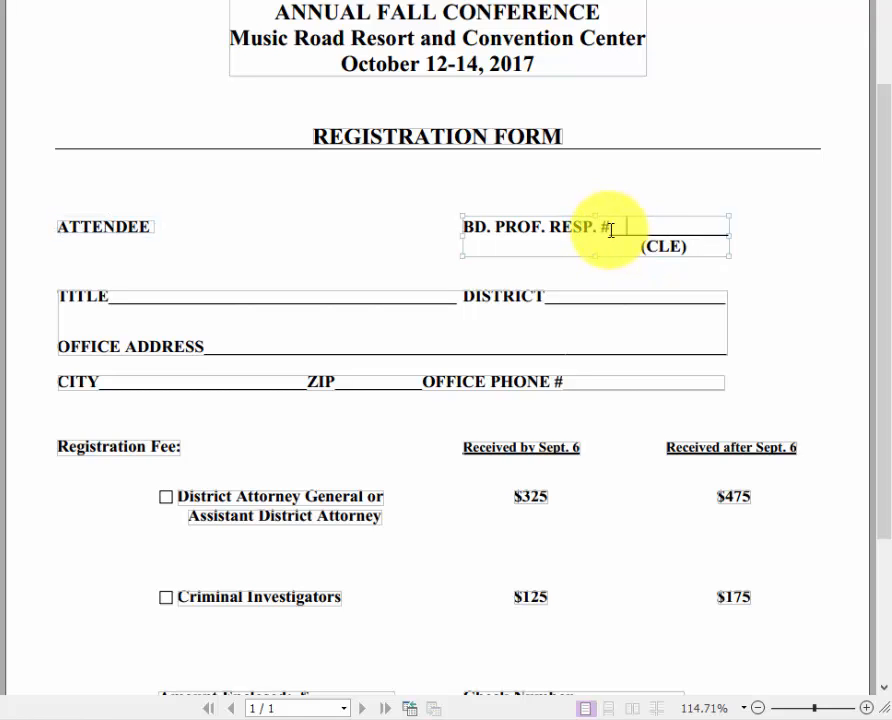
{"action": "left_click_drag", "start_coordinate": [611, 231], "coordinate": [741, 243]}
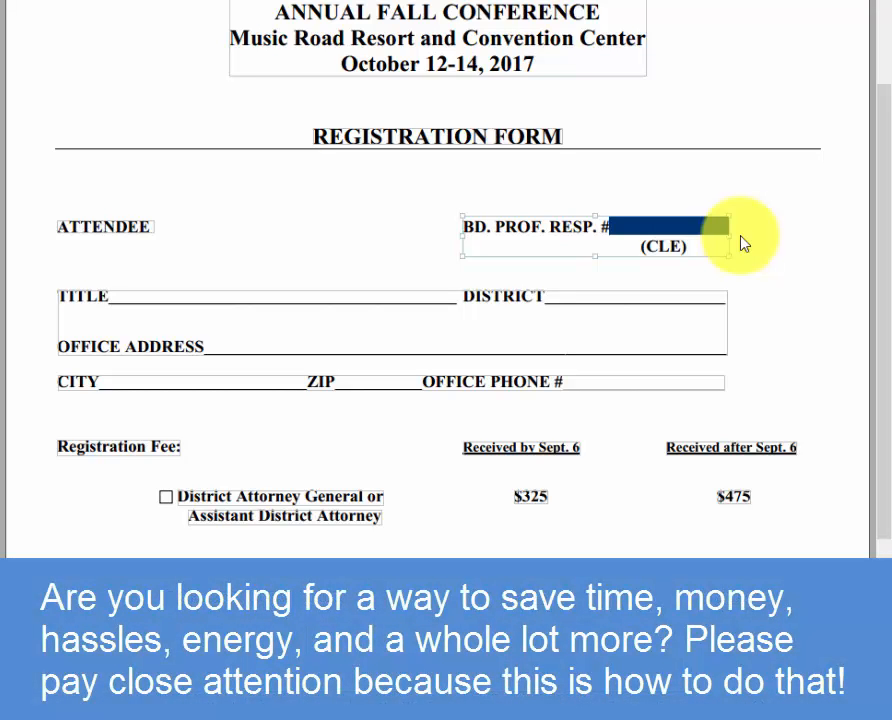
{"action": "key", "text": "Delete"}
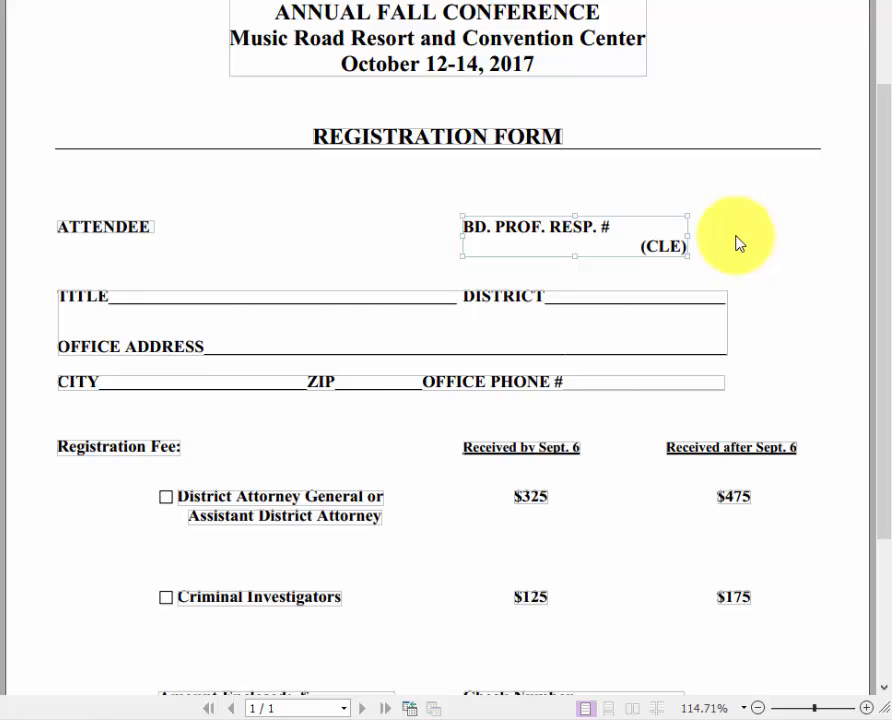
Remove the underscore blanks after TITLE and DISTRICT, spacing DISTRICT back into line under BD. PROF. RESP. #.
{"action": "left_click", "coordinate": [106, 304]}
{"action": "left_click_drag", "start_coordinate": [110, 300], "coordinate": [460, 305]}
{"action": "key", "text": "Delete"}
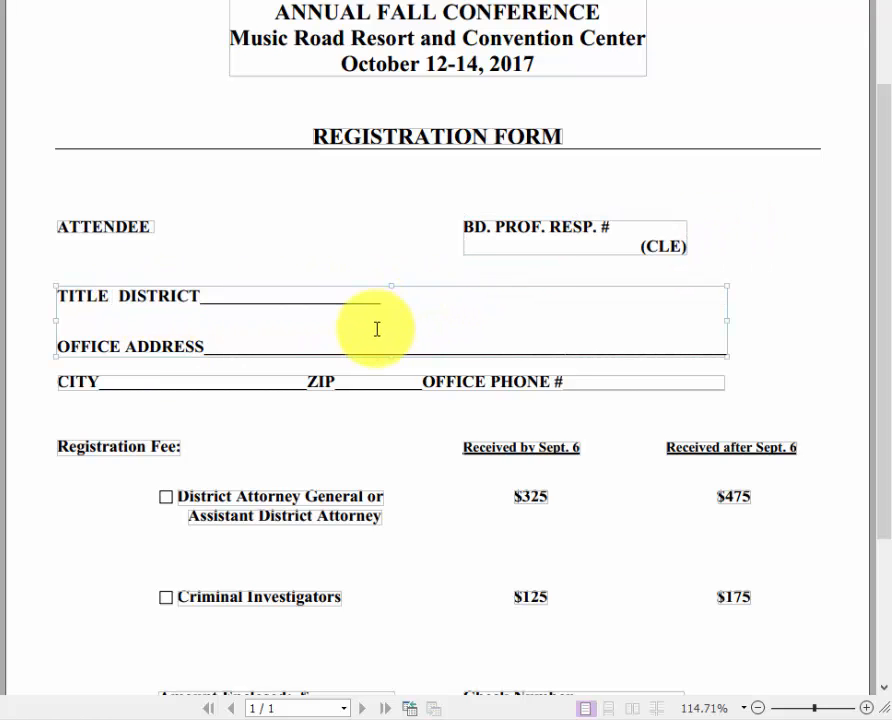
{"action": "type", "text": "|"}
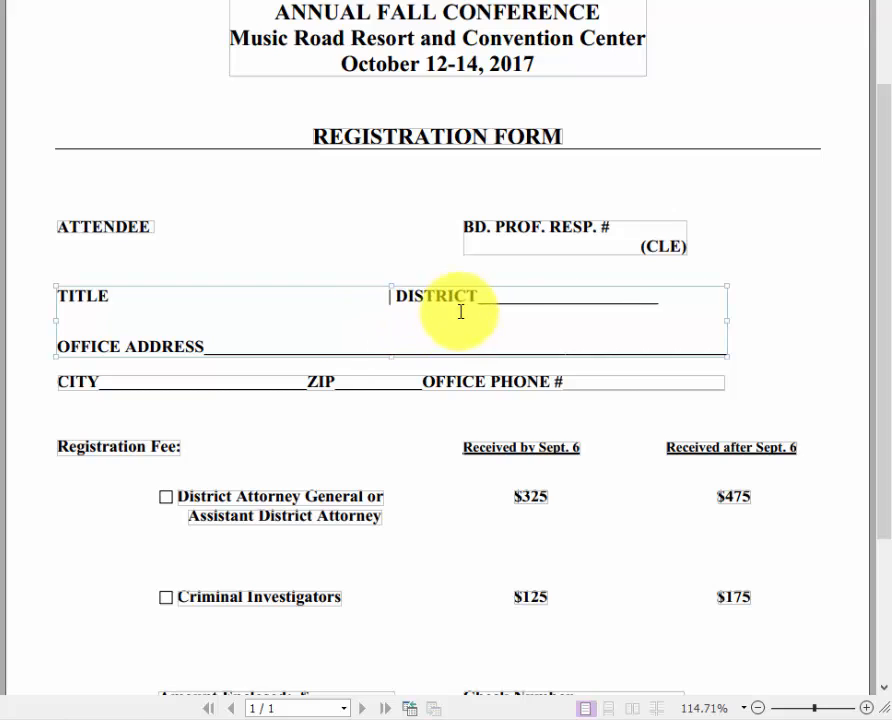
{"action": "left_click_drag", "start_coordinate": [494, 300], "coordinate": [657, 301]}
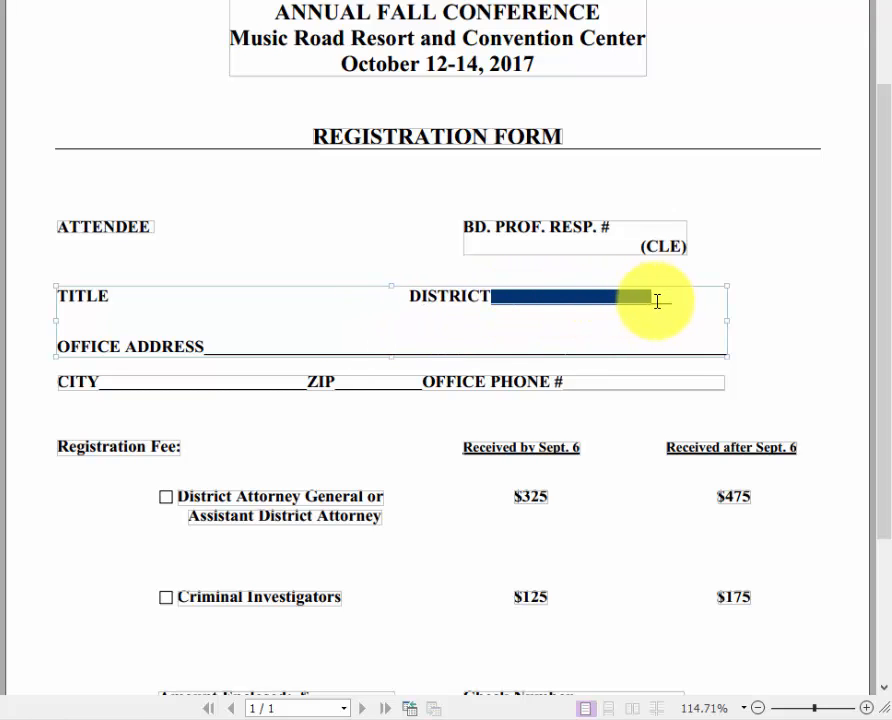
{"action": "key", "text": "Delete"}
{"action": "left_click", "coordinate": [409, 296]}
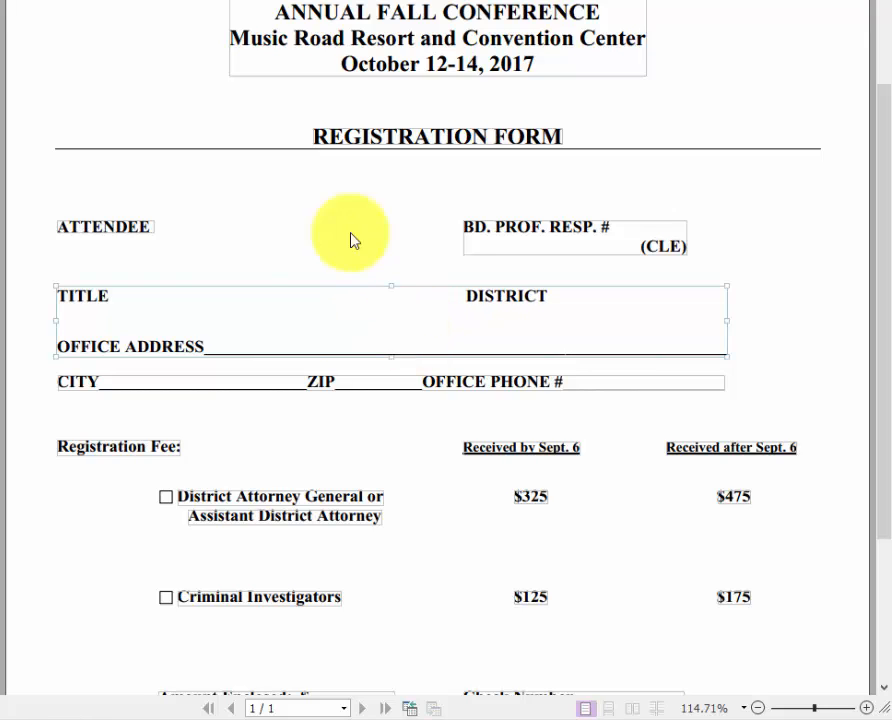
{"action": "left_click", "coordinate": [82, 268]}
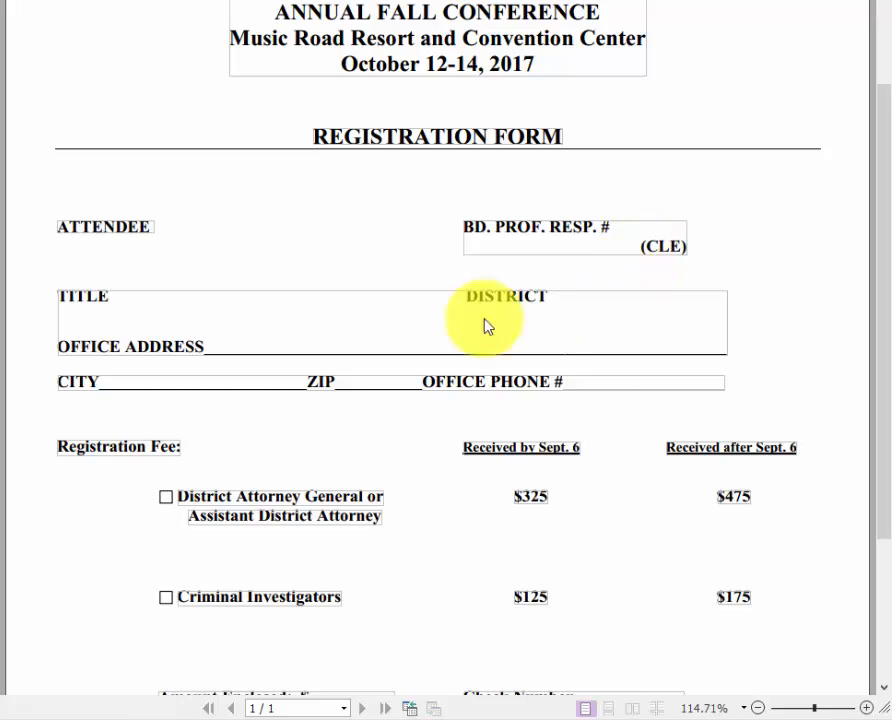
Add a text field beside ATTENDEE and resize it to fit between that label and BD. PROF. RESP. #.
{"action": "scroll", "coordinate": [614, 484], "scroll_direction": "down", "scroll_amount": 1}
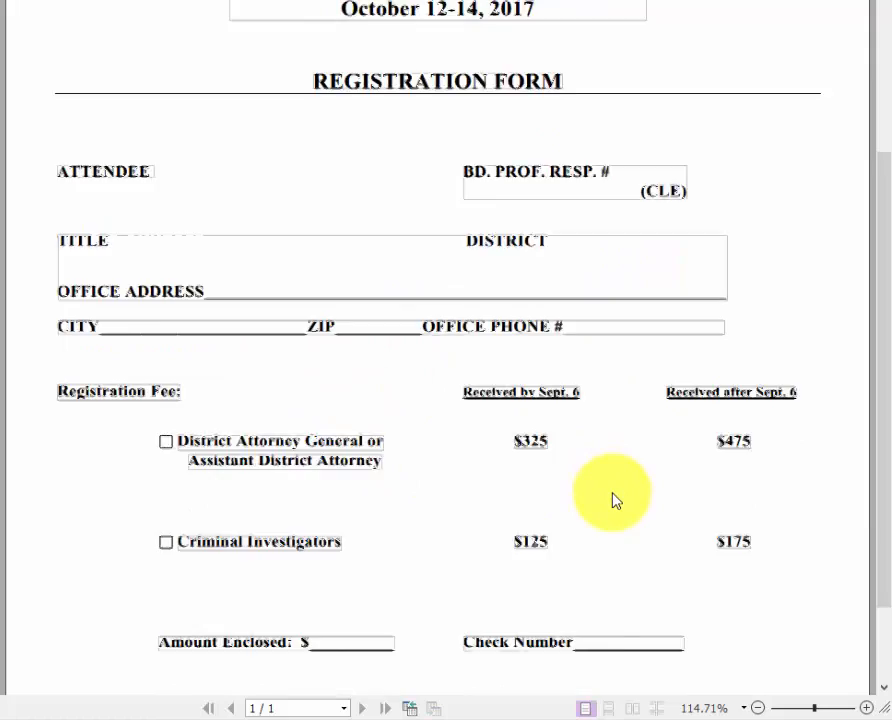
{"action": "scroll", "coordinate": [616, 501], "scroll_direction": "down", "scroll_amount": 2}
{"action": "scroll", "coordinate": [618, 502], "scroll_direction": "up", "scroll_amount": 7}
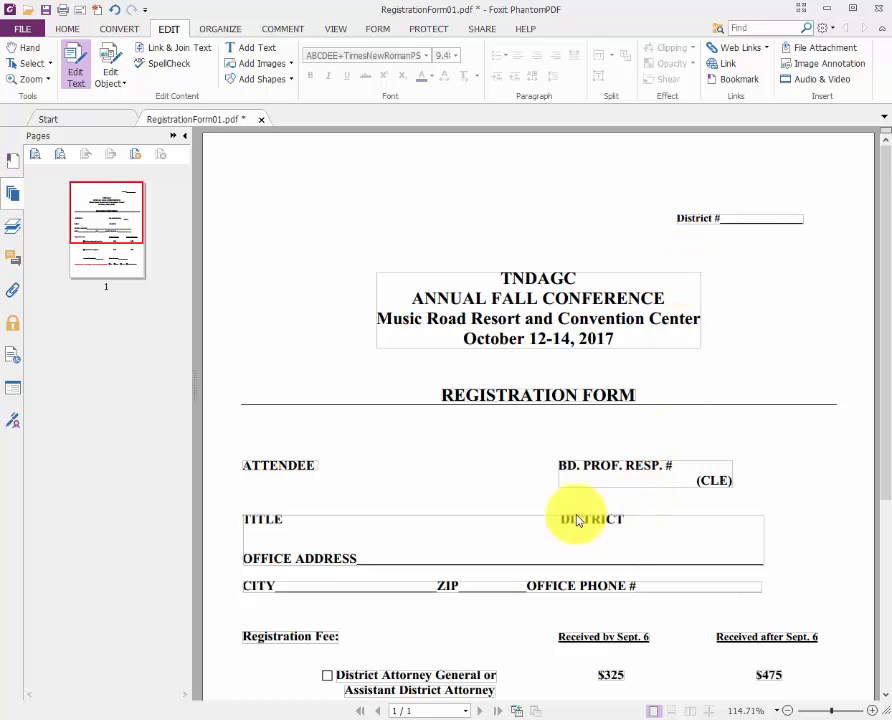
{"action": "left_click", "coordinate": [378, 29]}
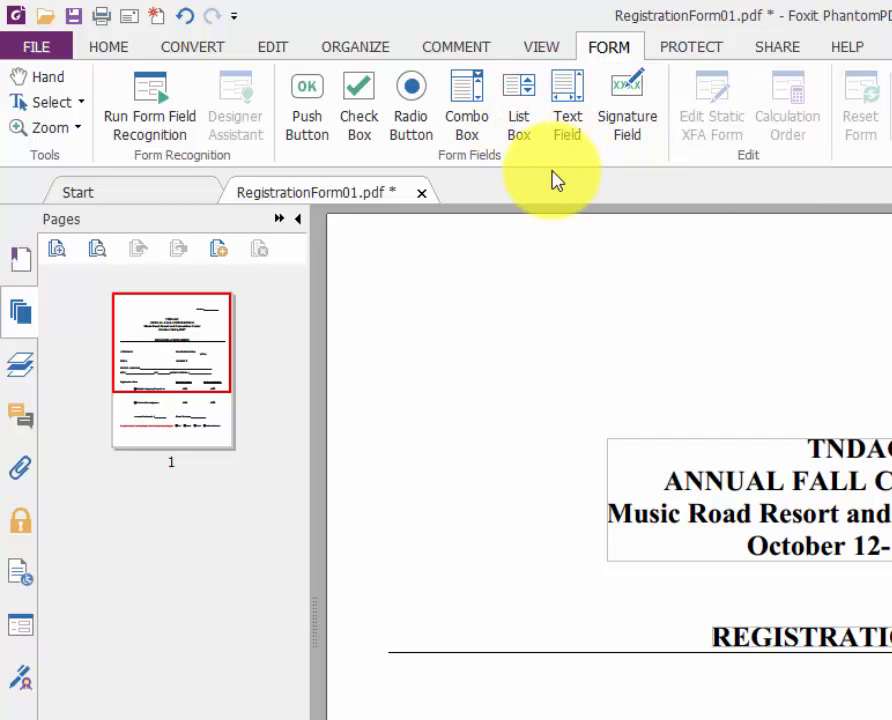
{"action": "left_click", "coordinate": [579, 109]}
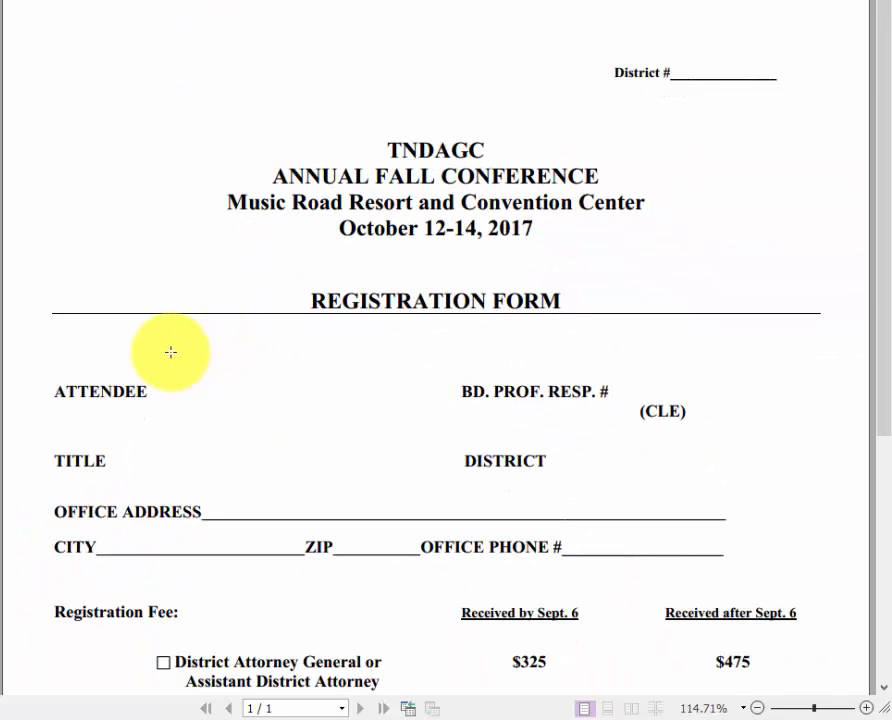
{"action": "left_click_drag", "start_coordinate": [258, 452], "coordinate": [424, 521]}
{"action": "left_click_drag", "start_coordinate": [291, 399], "coordinate": [408, 403]}
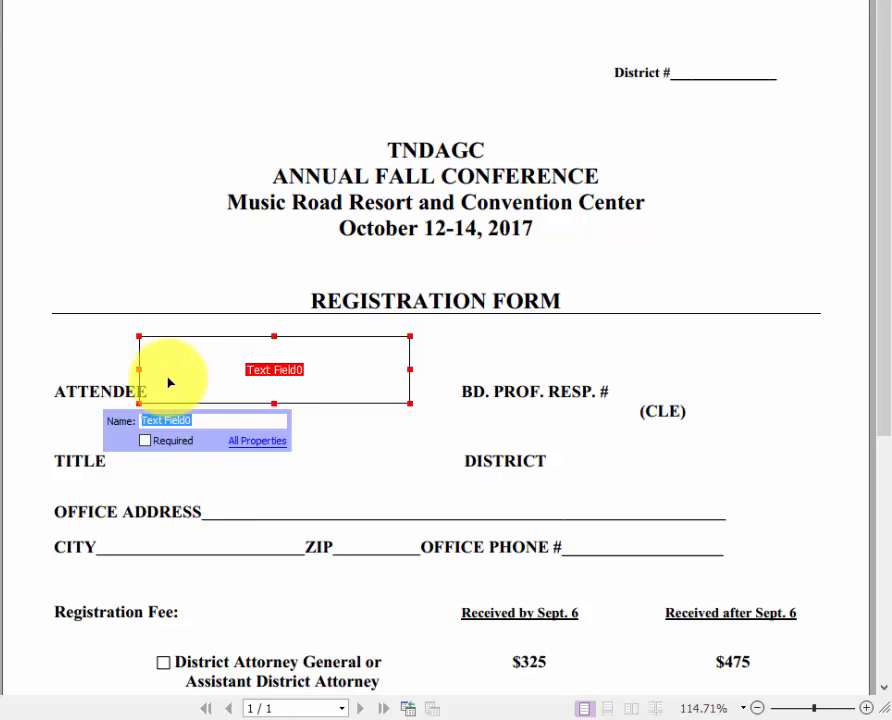
{"action": "left_click_drag", "start_coordinate": [138, 370], "coordinate": [172, 370]}
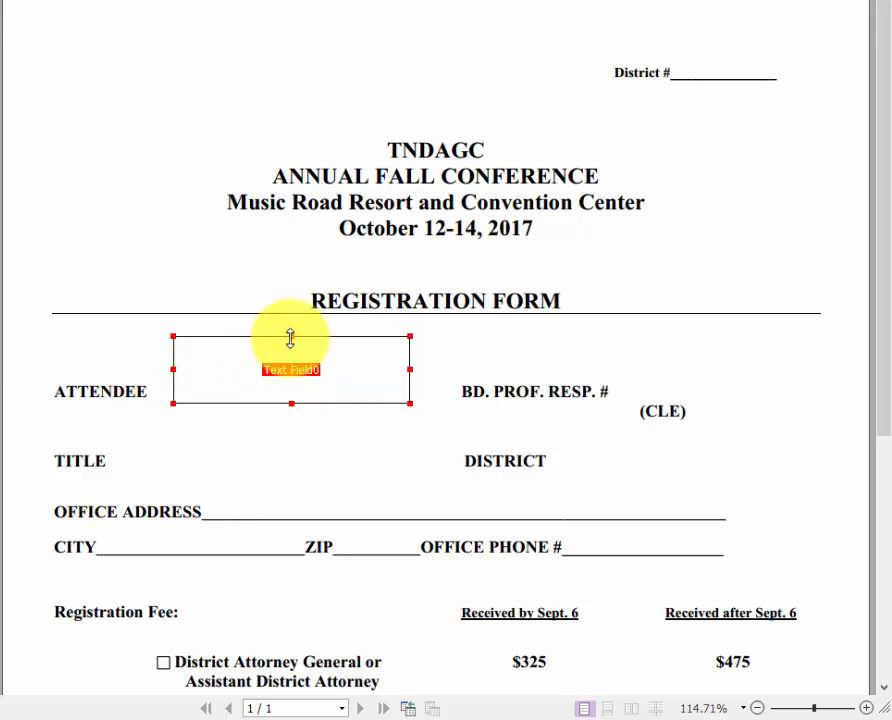
{"action": "left_click_drag", "start_coordinate": [291, 348], "coordinate": [291, 372]}
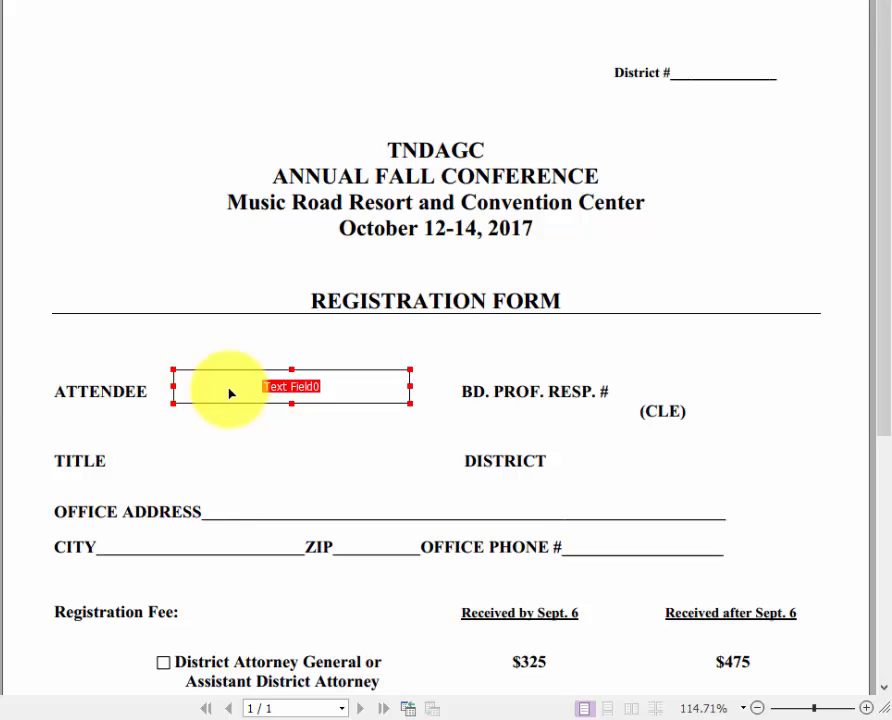
Examine the ATTENDEE text field's general, appearance, options, format, validate, calculate and actions properties.
{"action": "right_click", "coordinate": [352, 395]}
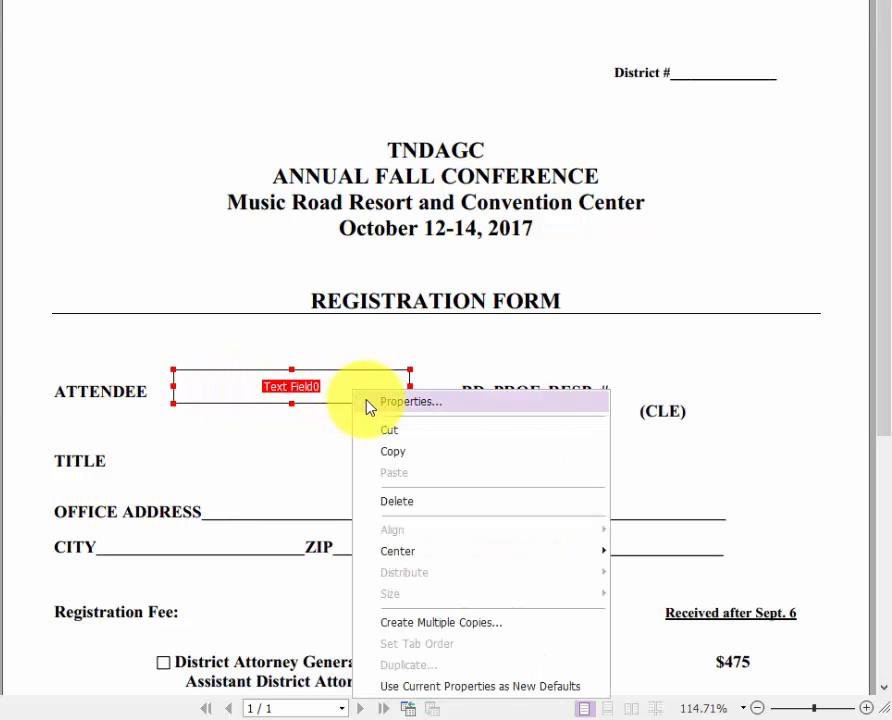
{"action": "left_click", "coordinate": [367, 407]}
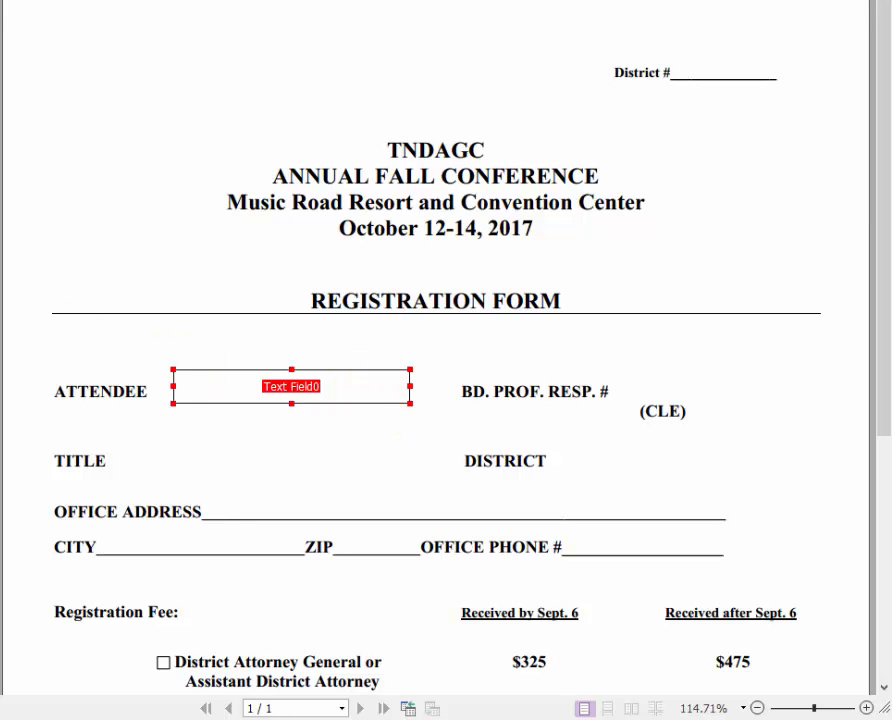
{"action": "left_click_drag", "start_coordinate": [2, 230], "coordinate": [448, 225]}
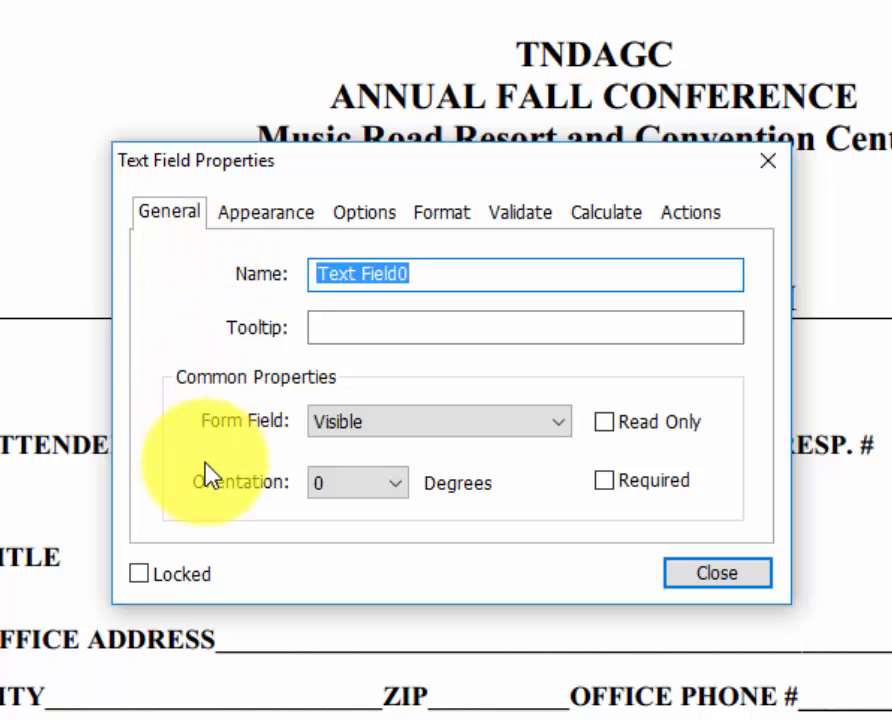
{"action": "left_click", "coordinate": [257, 216]}
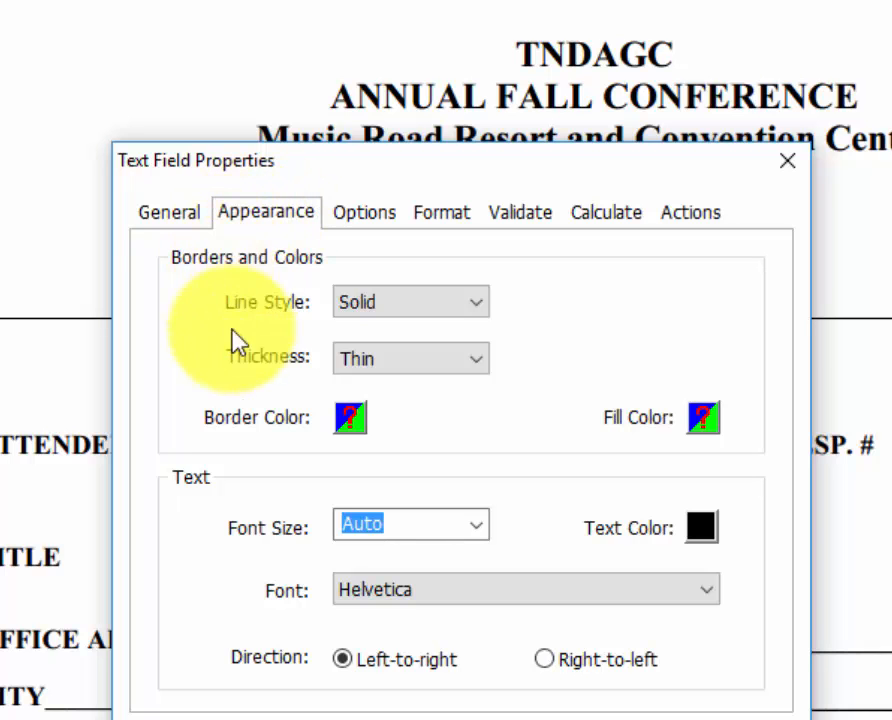
{"action": "left_click", "coordinate": [185, 213]}
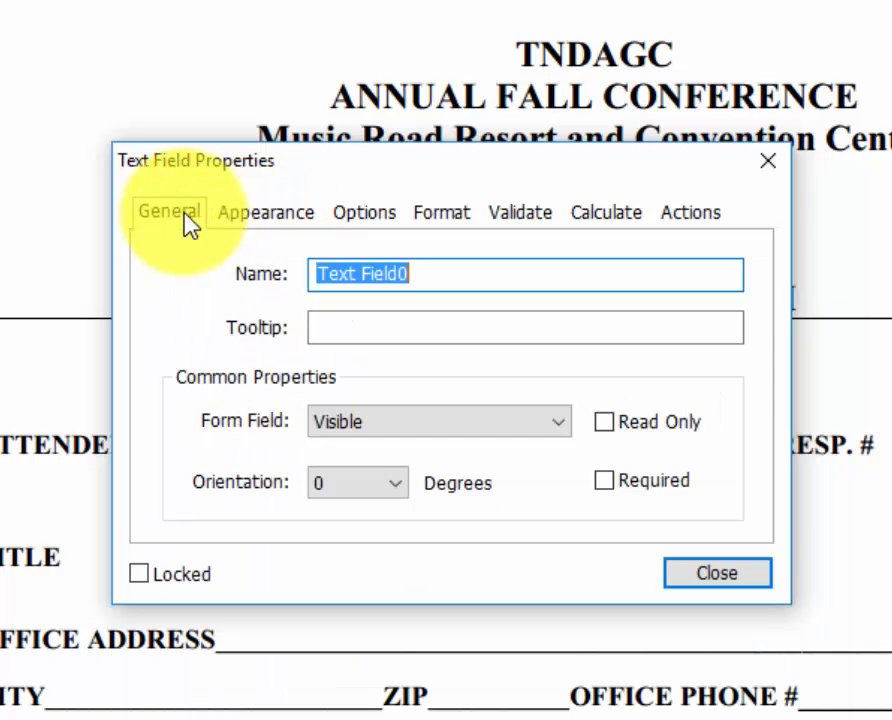
{"action": "left_click", "coordinate": [280, 218]}
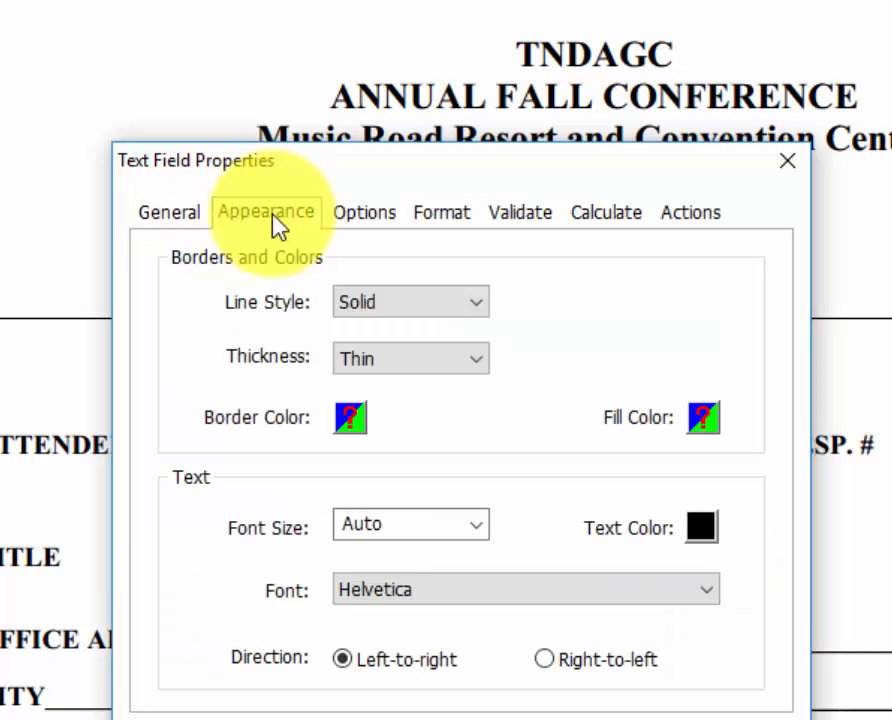
{"action": "left_click", "coordinate": [370, 222]}
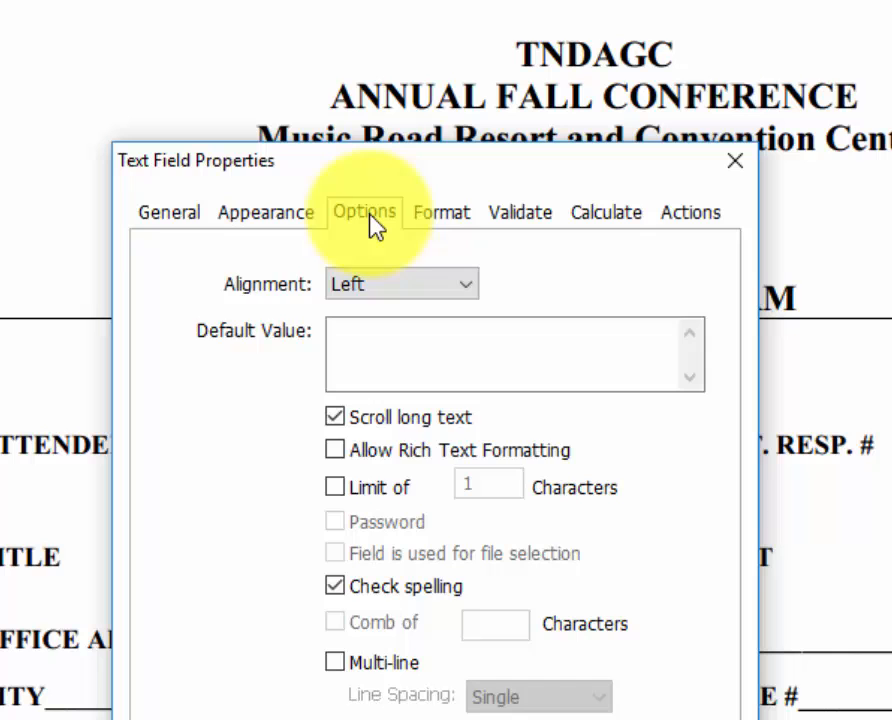
{"action": "left_click", "coordinate": [456, 222]}
{"action": "left_click", "coordinate": [532, 225]}
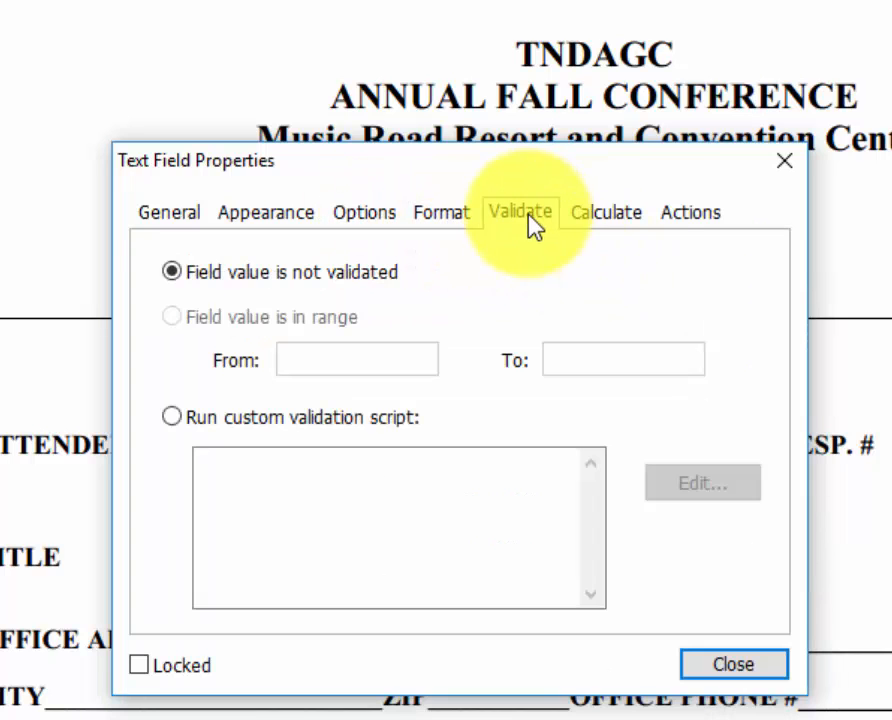
{"action": "left_click", "coordinate": [634, 225]}
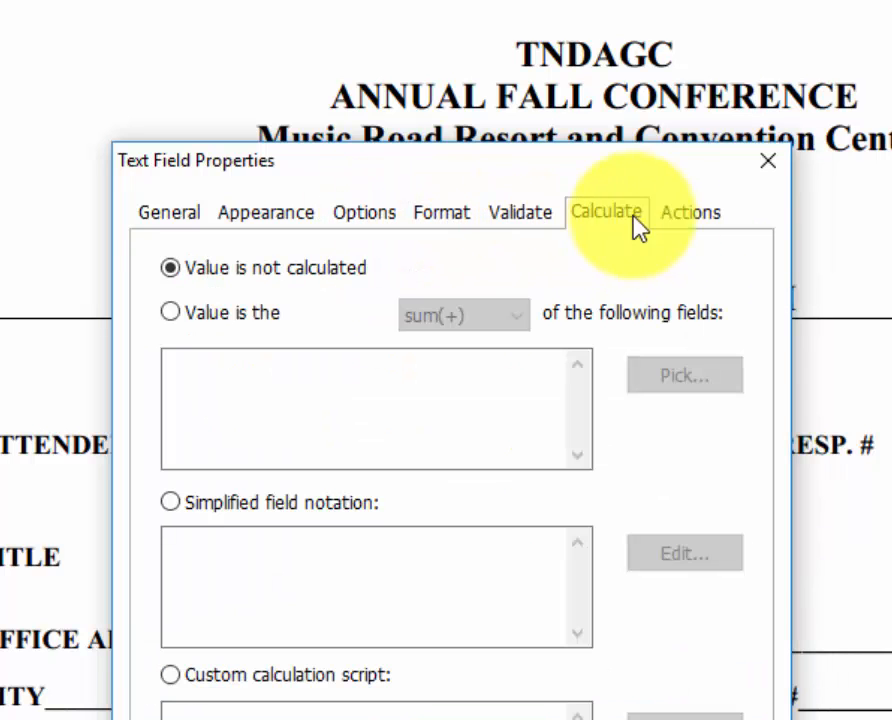
{"action": "left_click", "coordinate": [695, 224]}
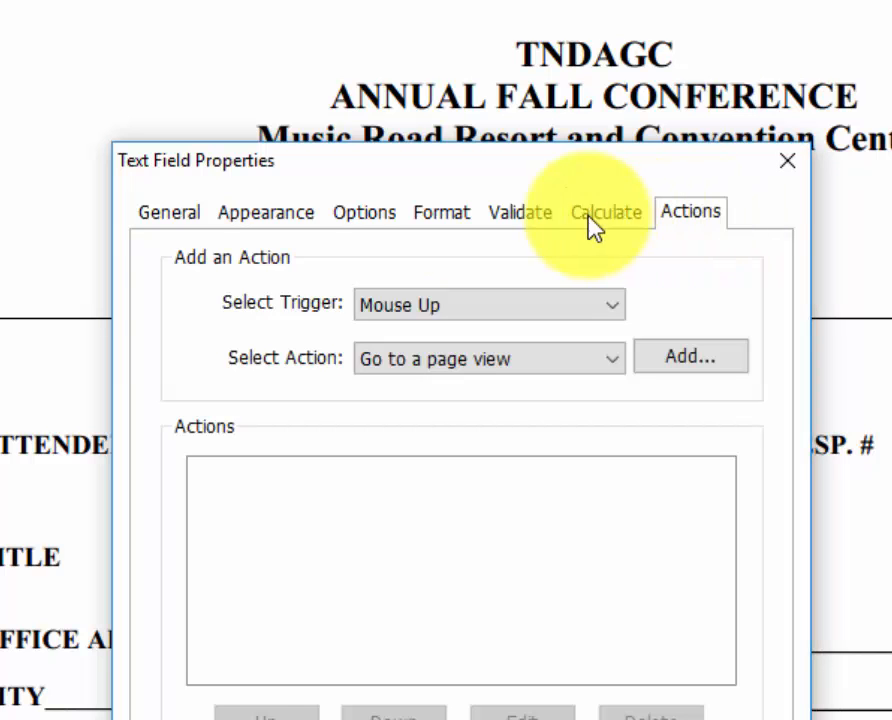
Set the ATTENDEE text field's font size to 12 and its text colour to blue.
{"action": "left_click", "coordinate": [270, 222]}
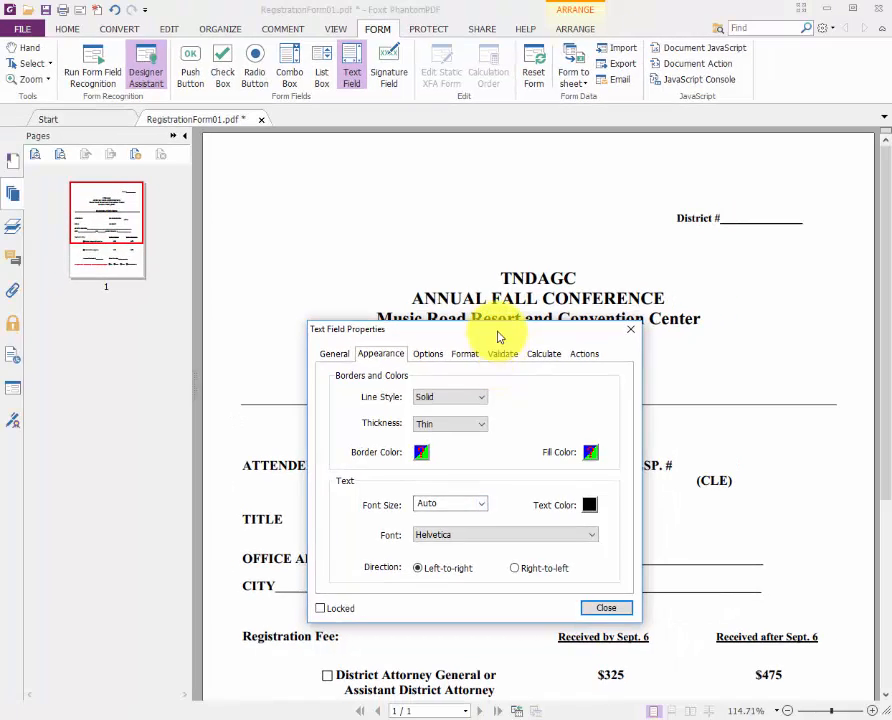
{"action": "left_click_drag", "start_coordinate": [501, 316], "coordinate": [637, 77]}
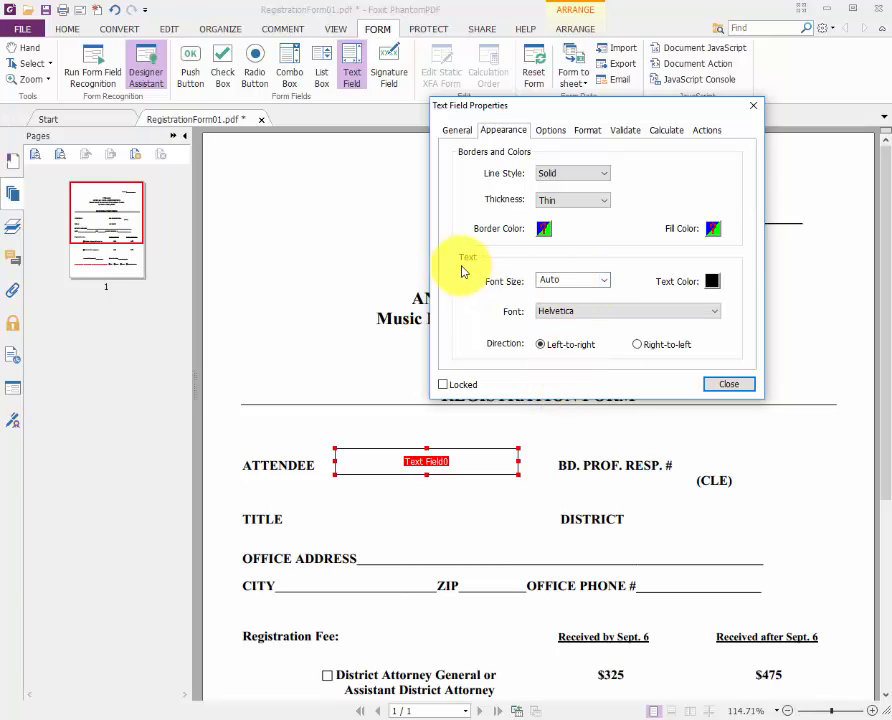
{"action": "left_click", "coordinate": [605, 281]}
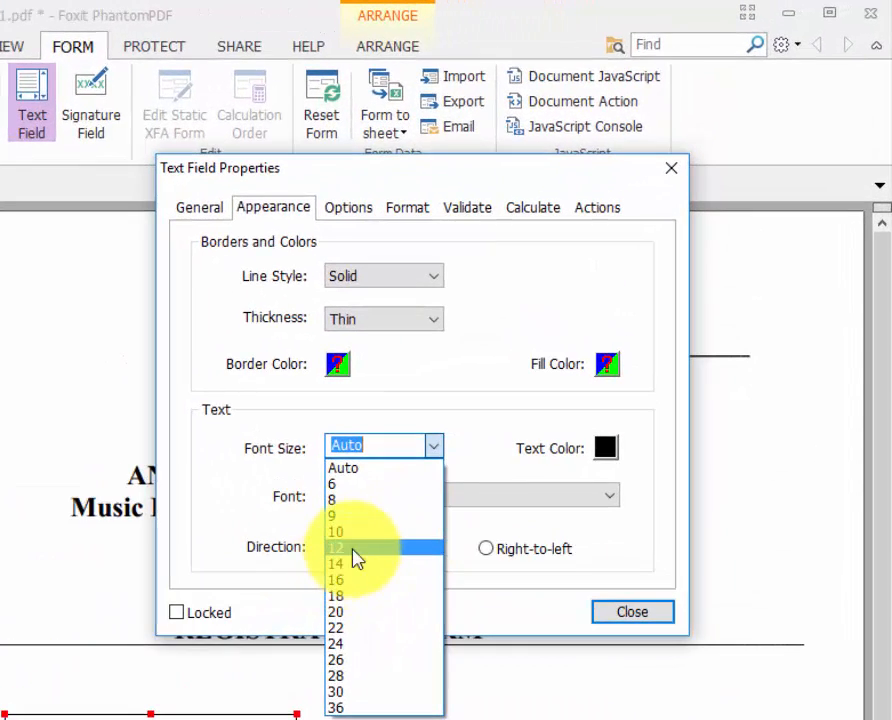
{"action": "left_click", "coordinate": [558, 336]}
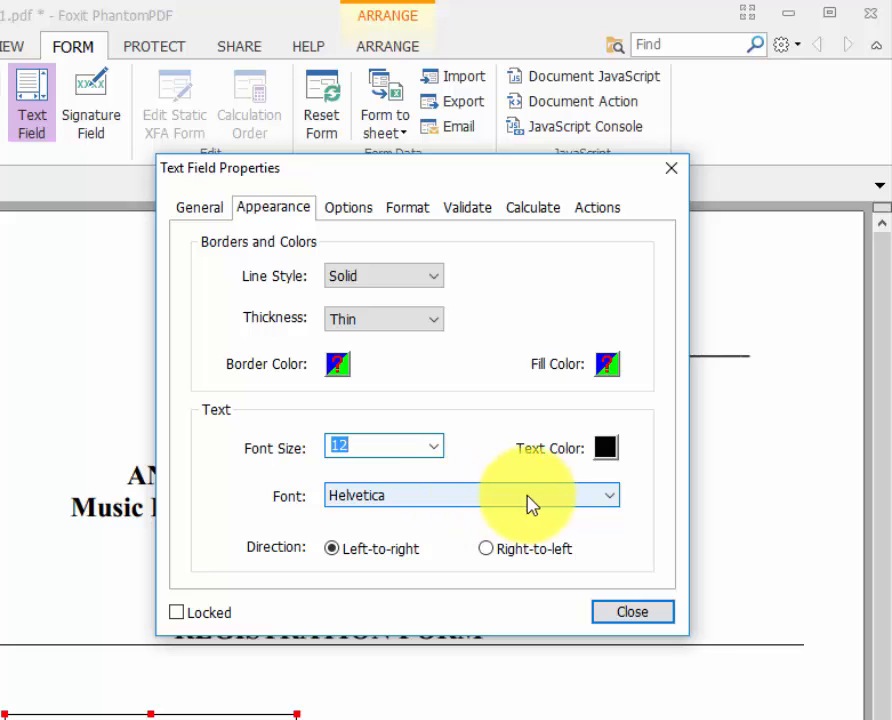
{"action": "left_click", "coordinate": [608, 452]}
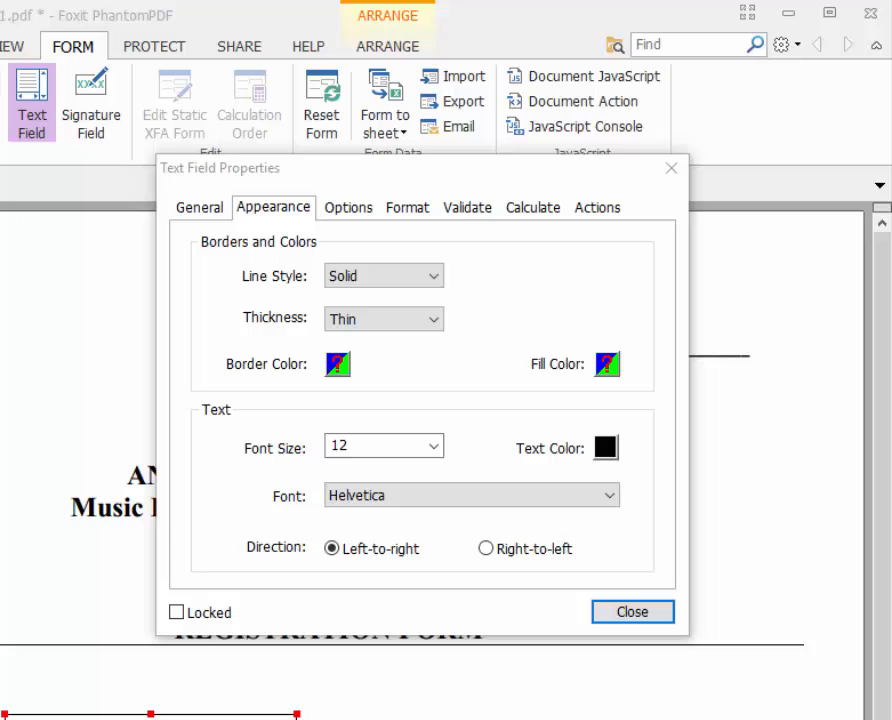
{"action": "left_click", "coordinate": [209, 524]}
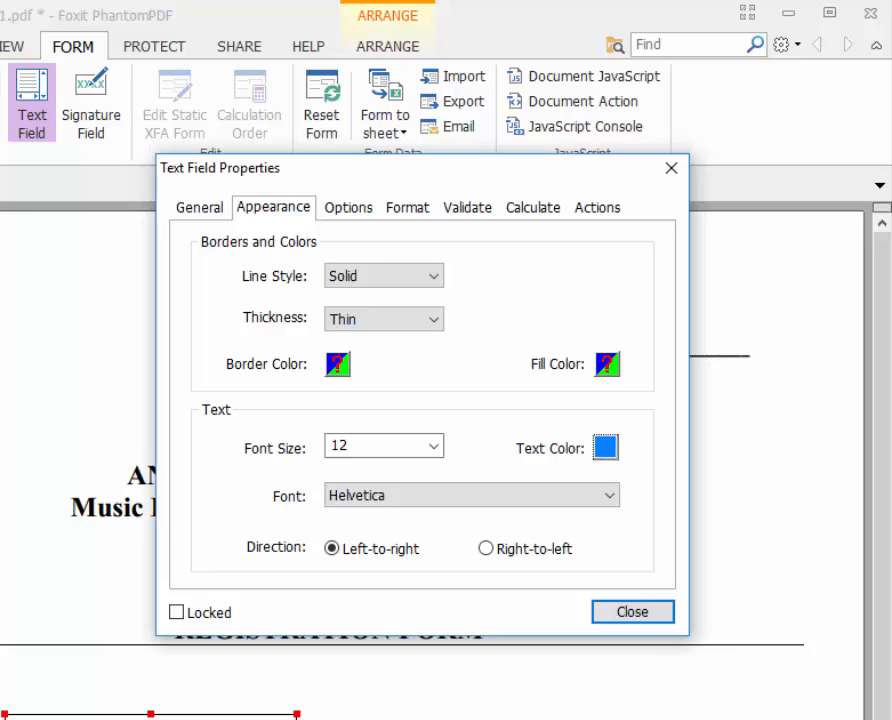
{"action": "left_click", "coordinate": [658, 615]}
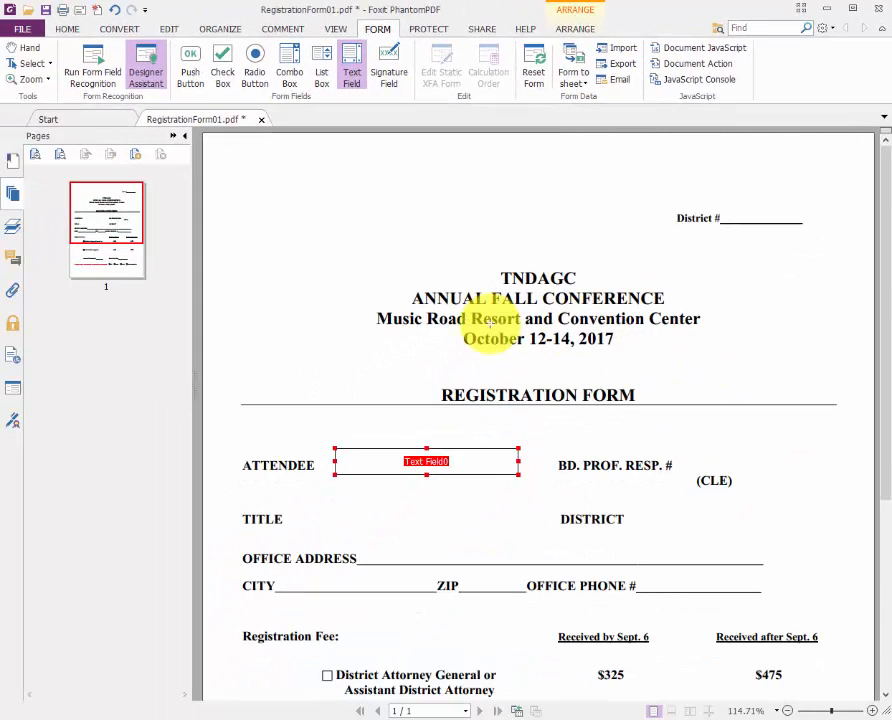
View the ATTENDEE text field in text-editing mode, outside the form designer.
{"action": "left_click", "coordinate": [170, 29]}
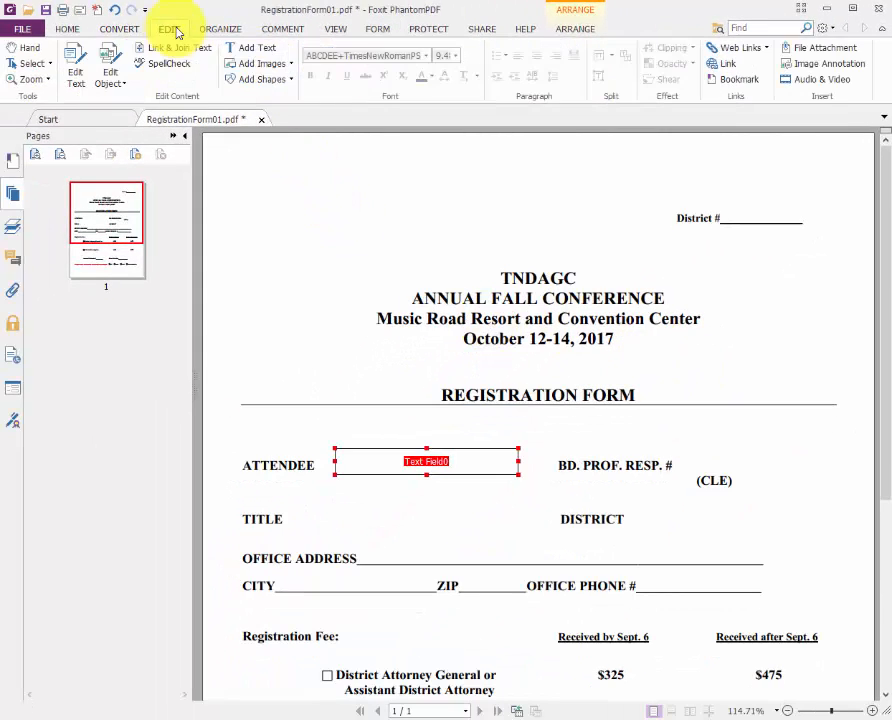
{"action": "left_click", "coordinate": [73, 60]}
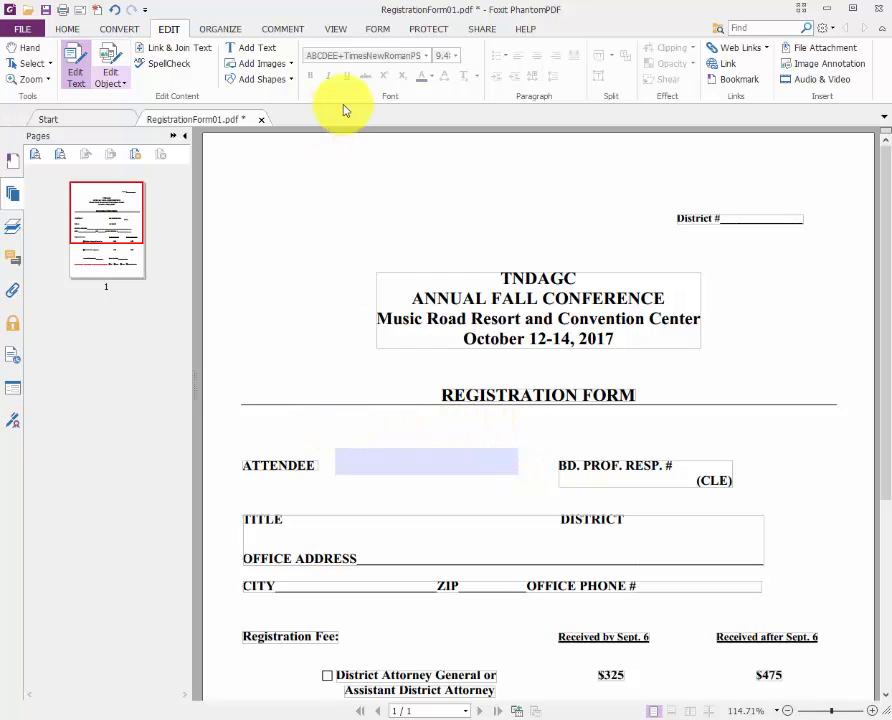
{"action": "left_click", "coordinate": [380, 30]}
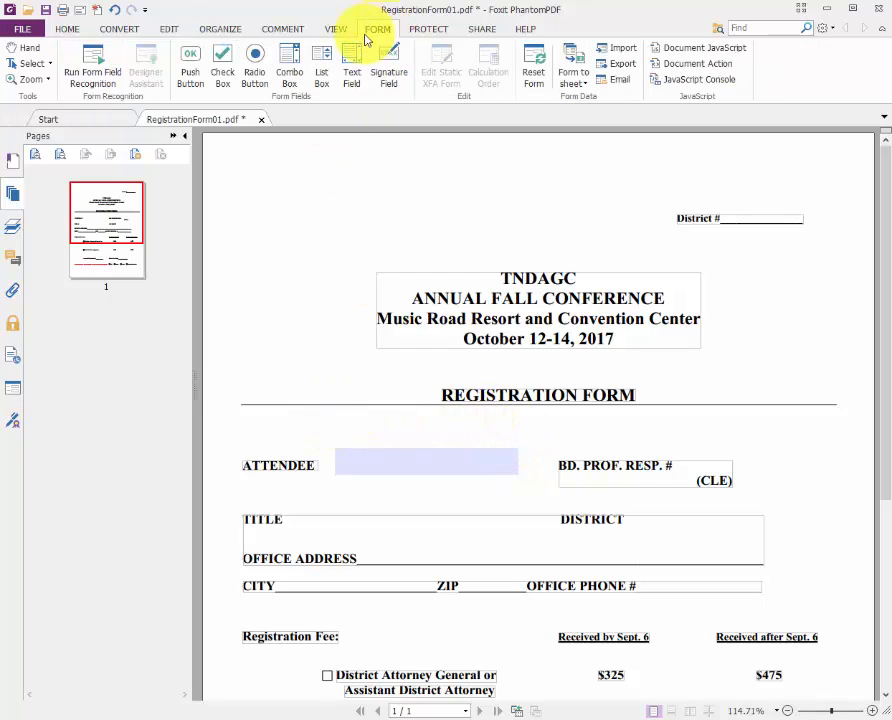
Copy the ATTENDEE text field and place the copy after BD. PROF. RESP. #, narrowed to end at the heading rule's edge.
{"action": "left_click", "coordinate": [353, 74]}
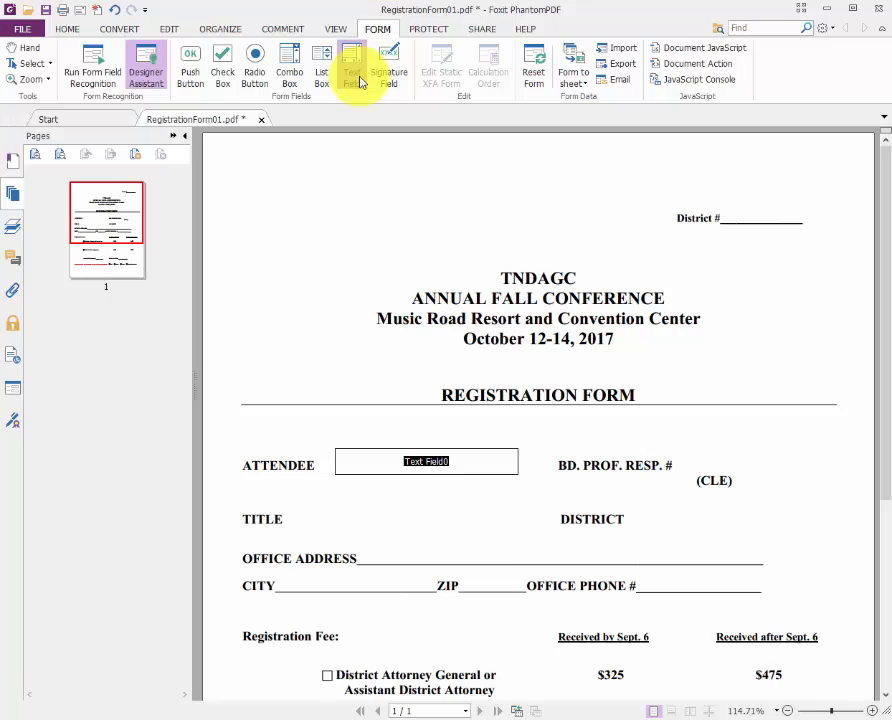
{"action": "left_click", "coordinate": [353, 72]}
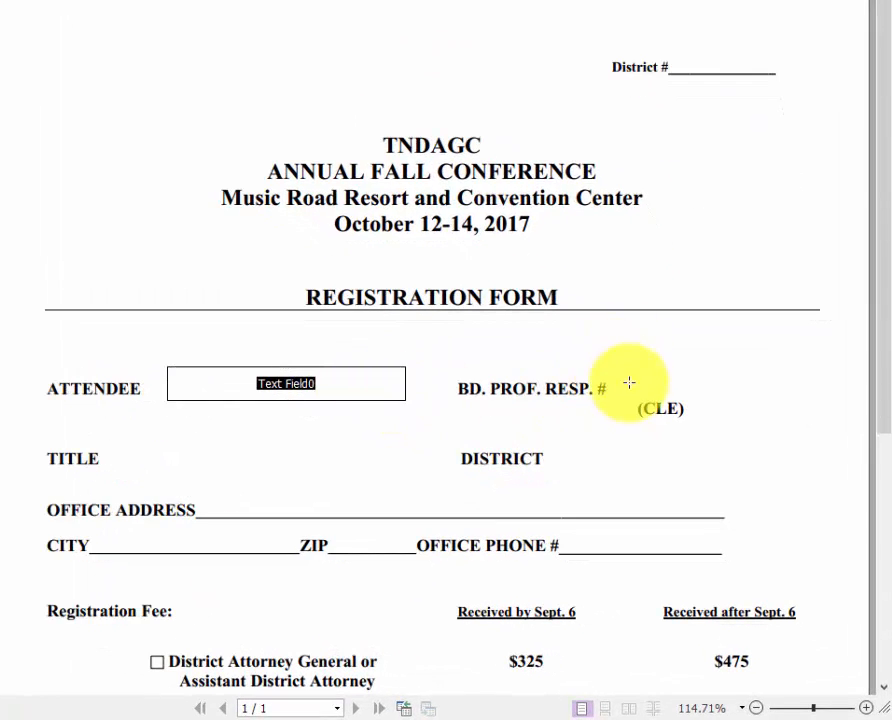
{"action": "right_click", "coordinate": [349, 387]}
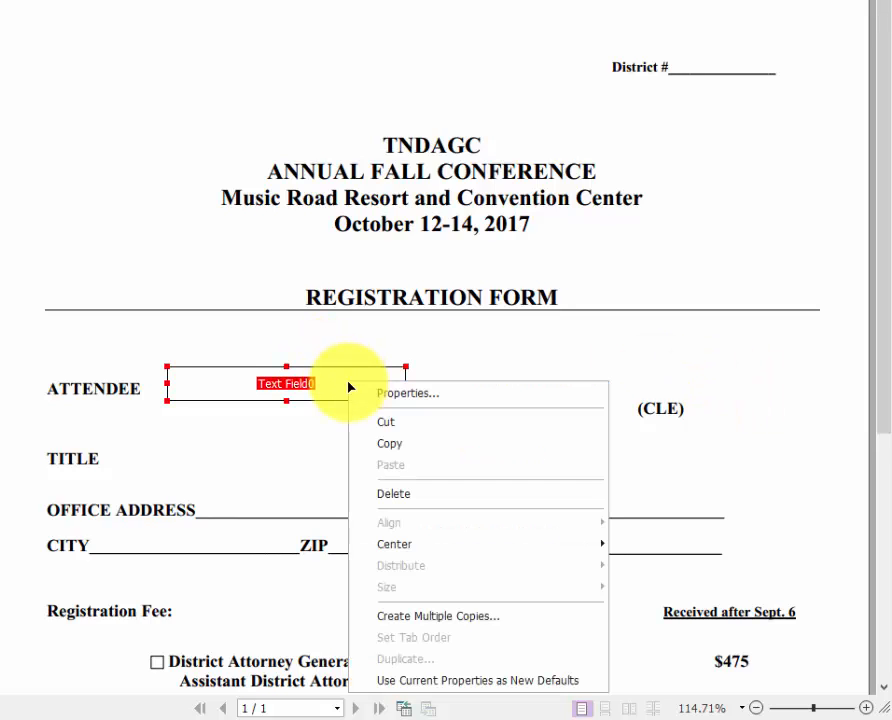
{"action": "left_click", "coordinate": [364, 445]}
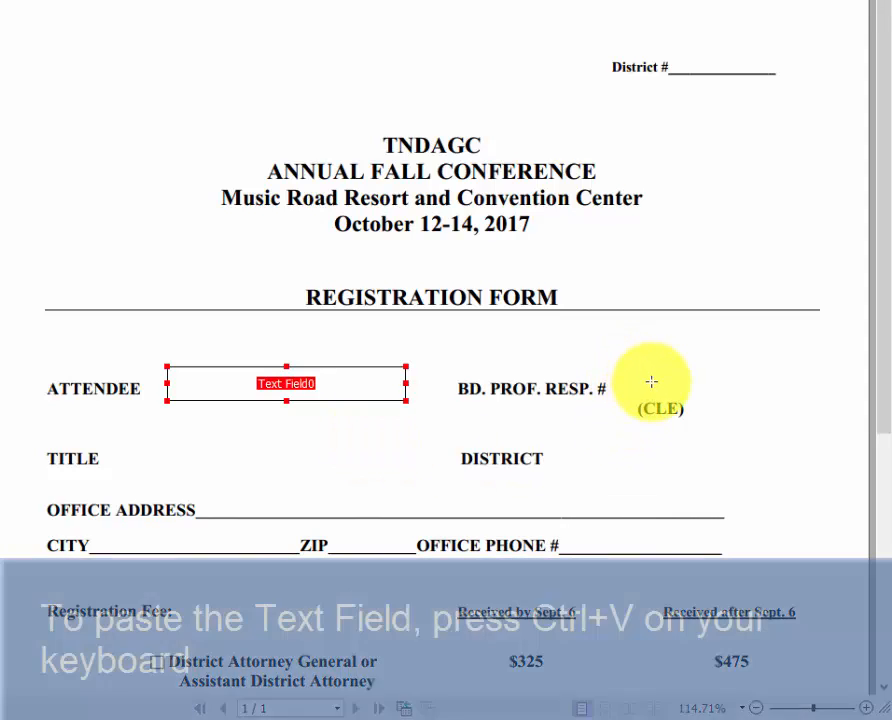
{"action": "key", "text": "ctrl+v"}
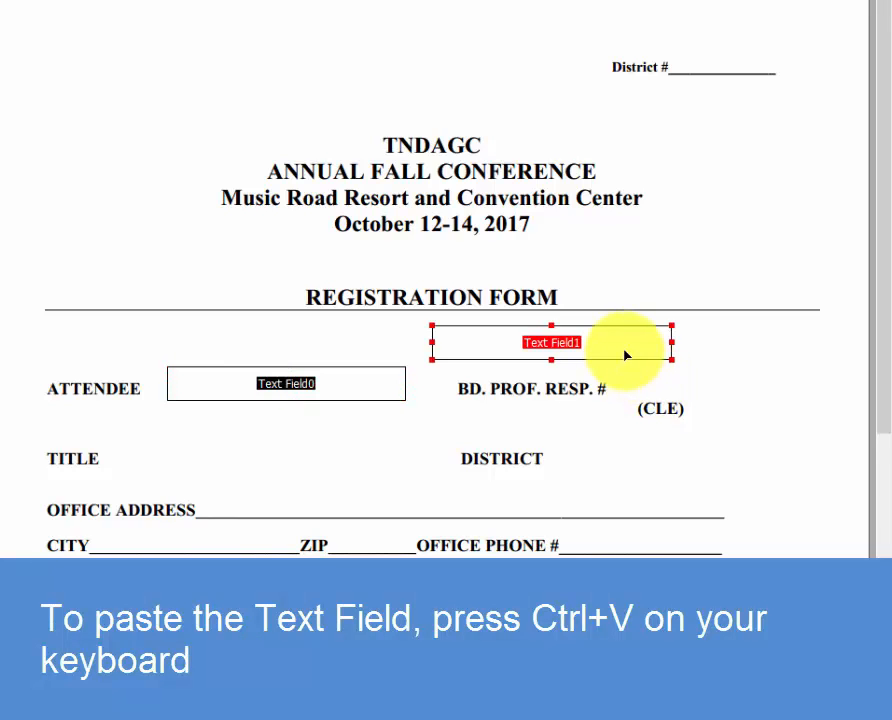
{"action": "left_click_drag", "start_coordinate": [628, 352], "coordinate": [814, 384]}
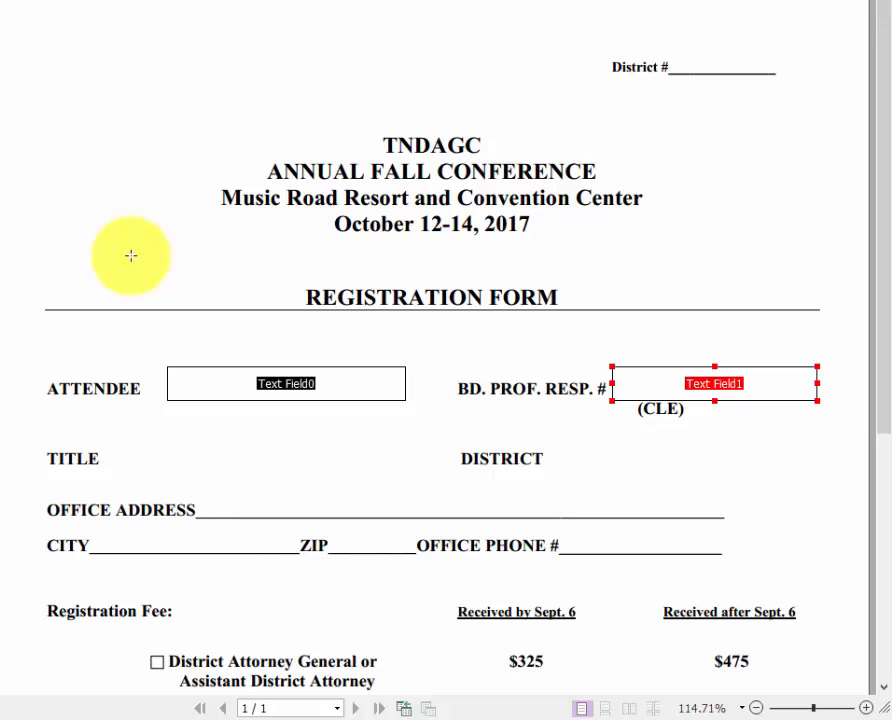
Paste another text field beside TITLE and widen it to reach nearly to the DISTRICT label.
{"action": "key", "text": "ctrl+v"}
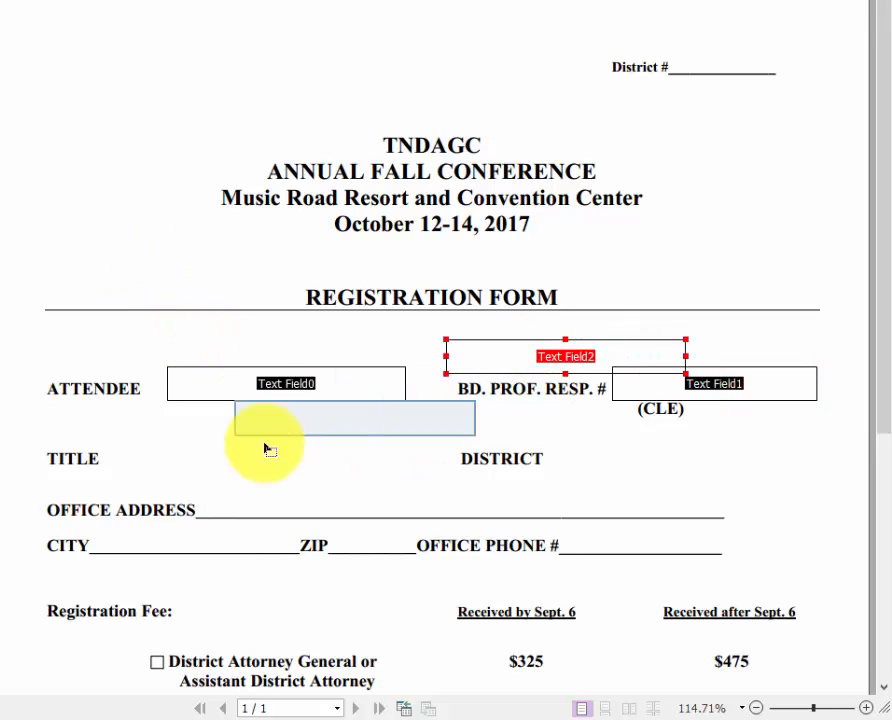
{"action": "left_click_drag", "start_coordinate": [265, 449], "coordinate": [202, 464]}
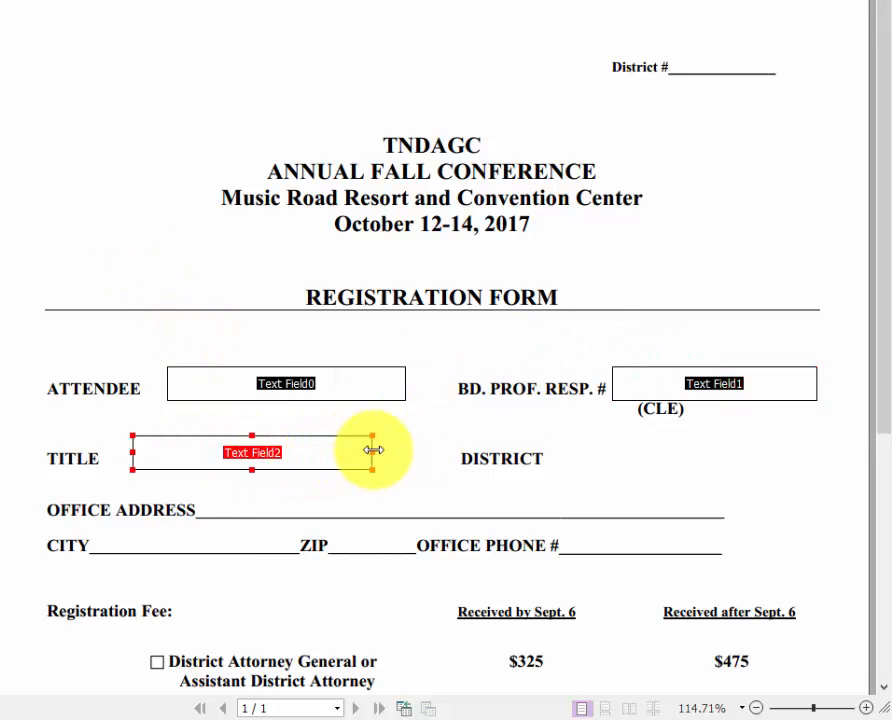
{"action": "left_click_drag", "start_coordinate": [372, 454], "coordinate": [441, 456]}
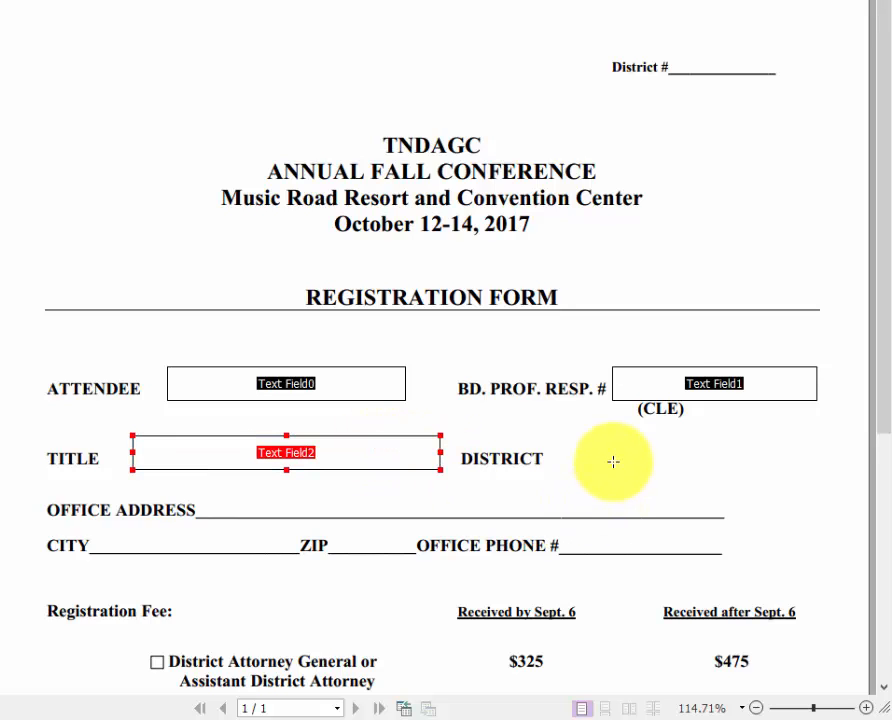
Paste another text field beside DISTRICT and shorten it to less than half its width.
{"action": "left_click", "coordinate": [576, 368]}
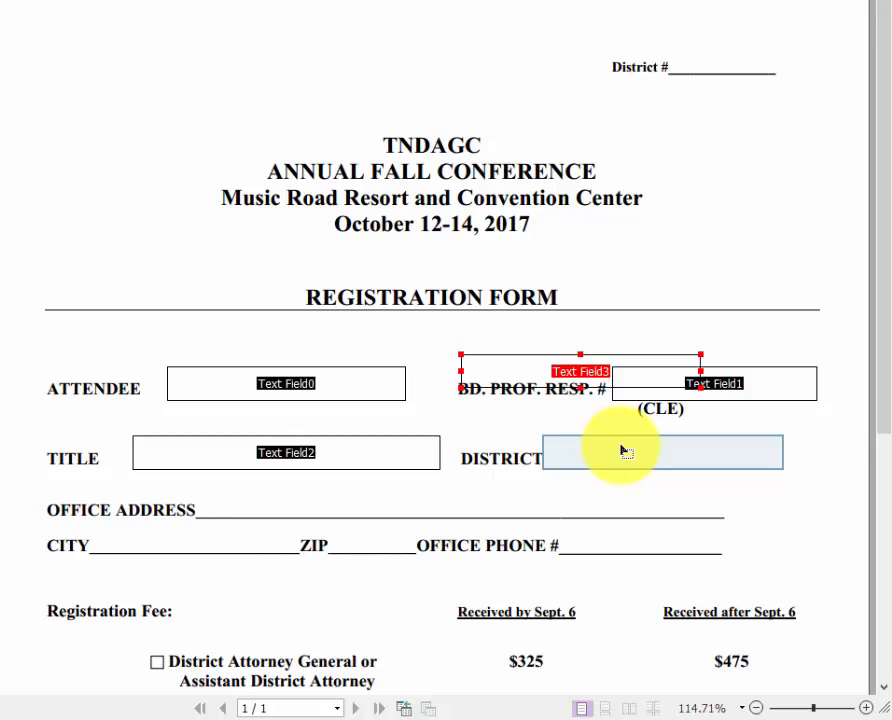
{"action": "left_click", "coordinate": [640, 452]}
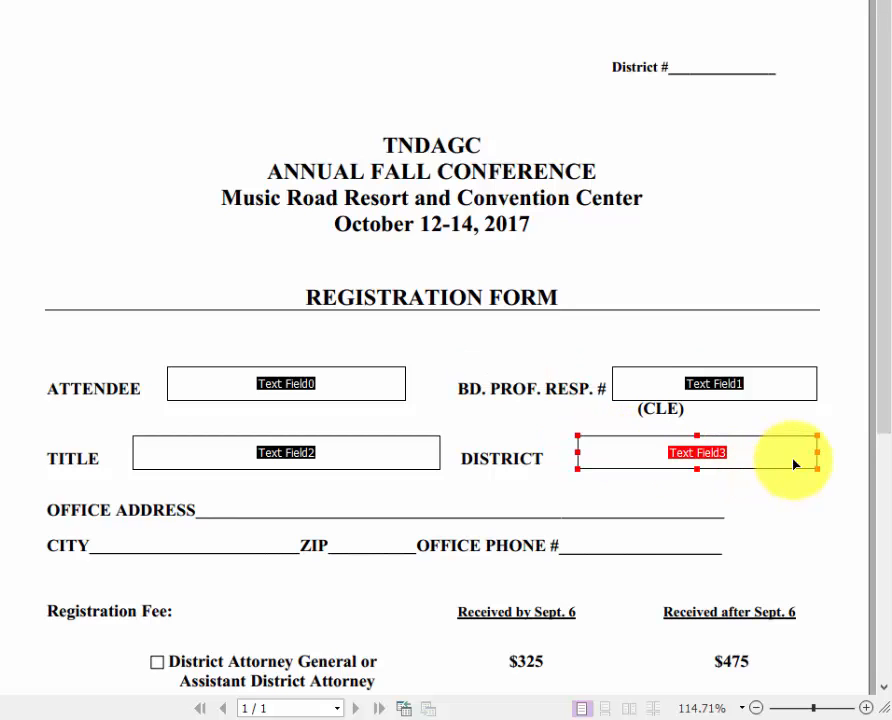
{"action": "left_click_drag", "start_coordinate": [816, 454], "coordinate": [680, 453]}
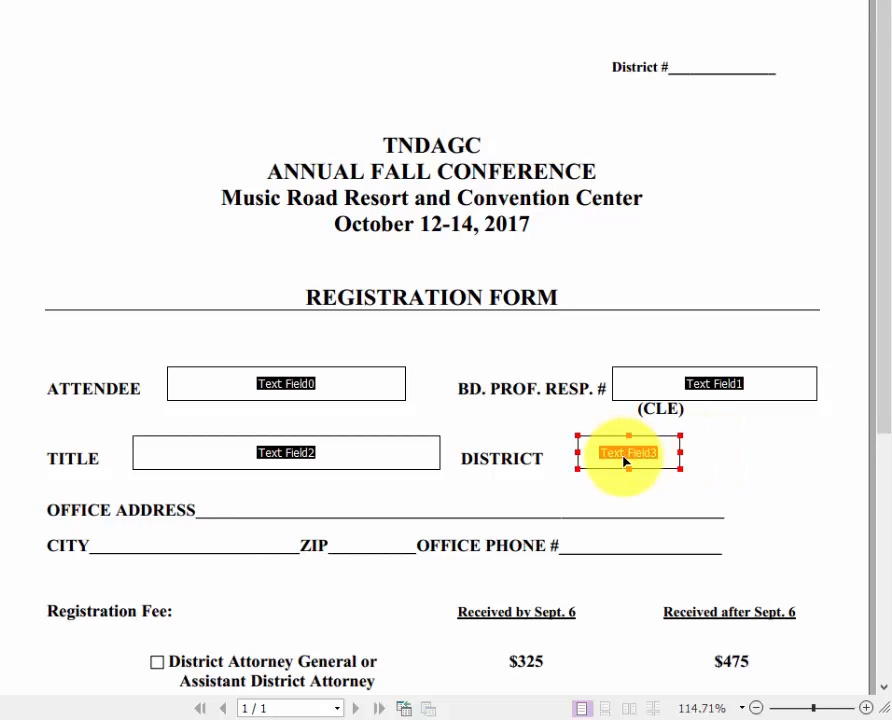
Examine the form's remaining address, registration fee, payment and grant funding blanks and checkboxes.
{"action": "scroll", "coordinate": [752, 468], "scroll_direction": "down", "scroll_amount": 3}
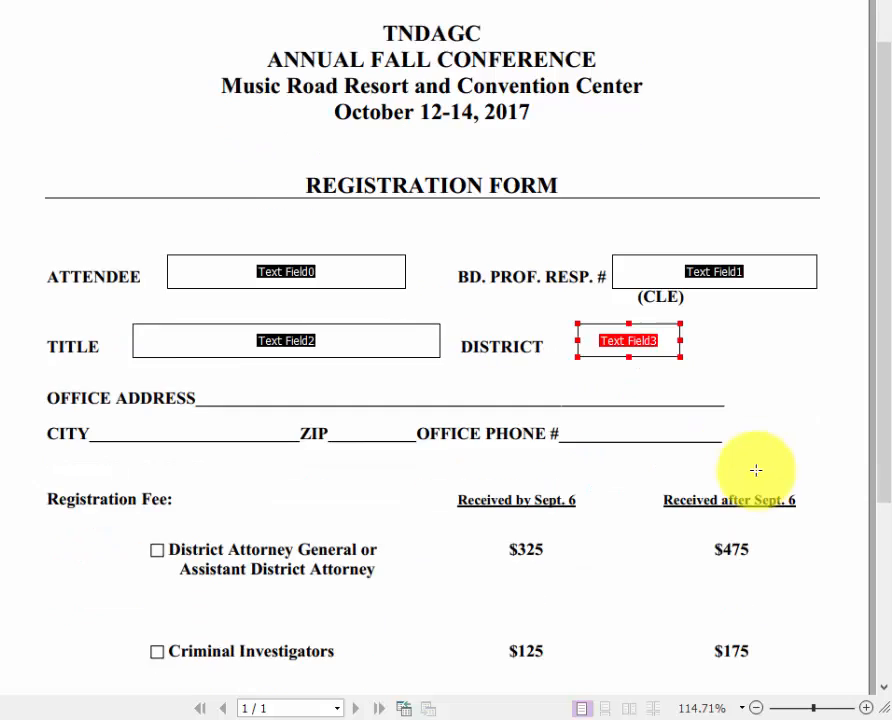
{"action": "scroll", "coordinate": [680, 440], "scroll_direction": "down", "scroll_amount": 2}
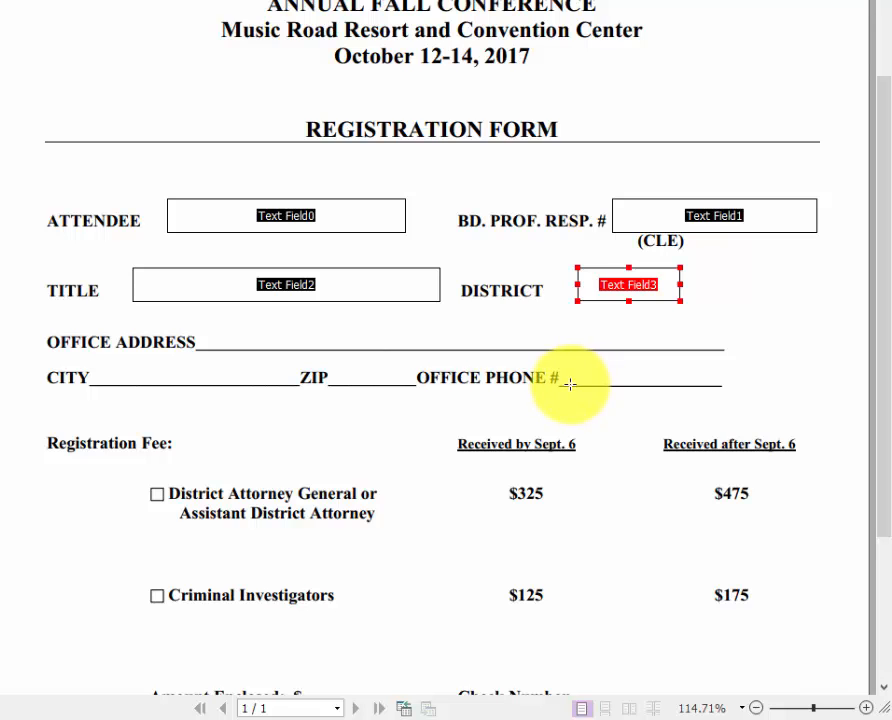
{"action": "scroll", "coordinate": [695, 468], "scroll_direction": "down", "scroll_amount": 4}
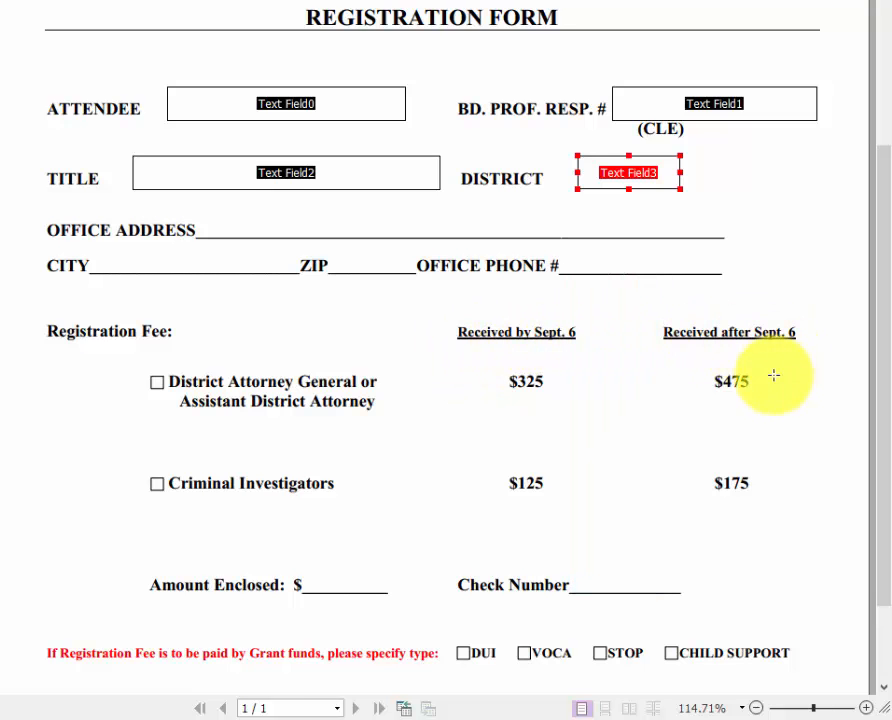
{"action": "scroll", "coordinate": [483, 437], "scroll_direction": "down", "scroll_amount": 4}
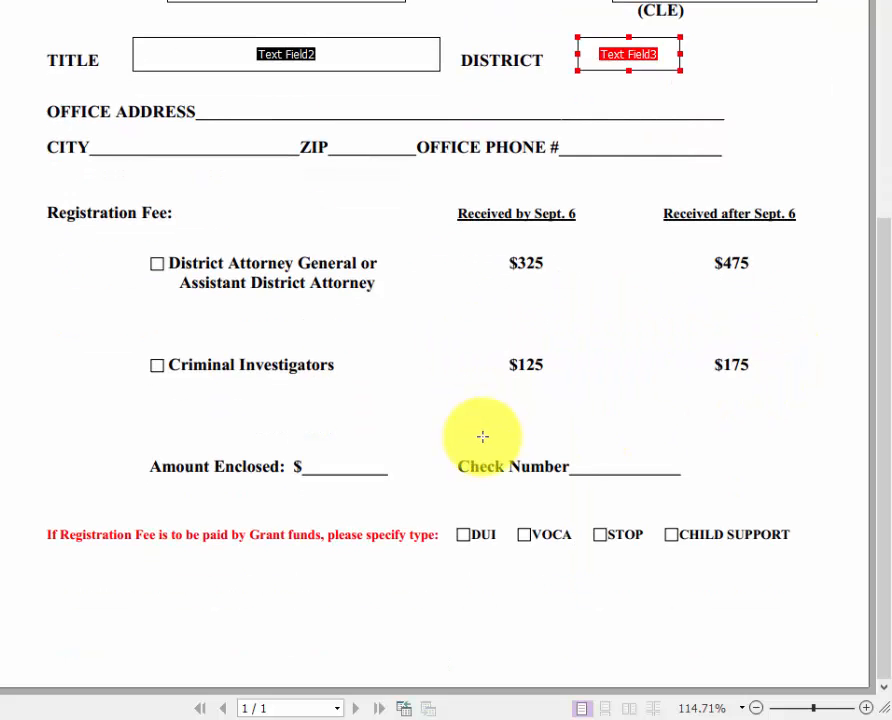
{"action": "scroll", "coordinate": [483, 437], "scroll_direction": "up", "scroll_amount": 10}
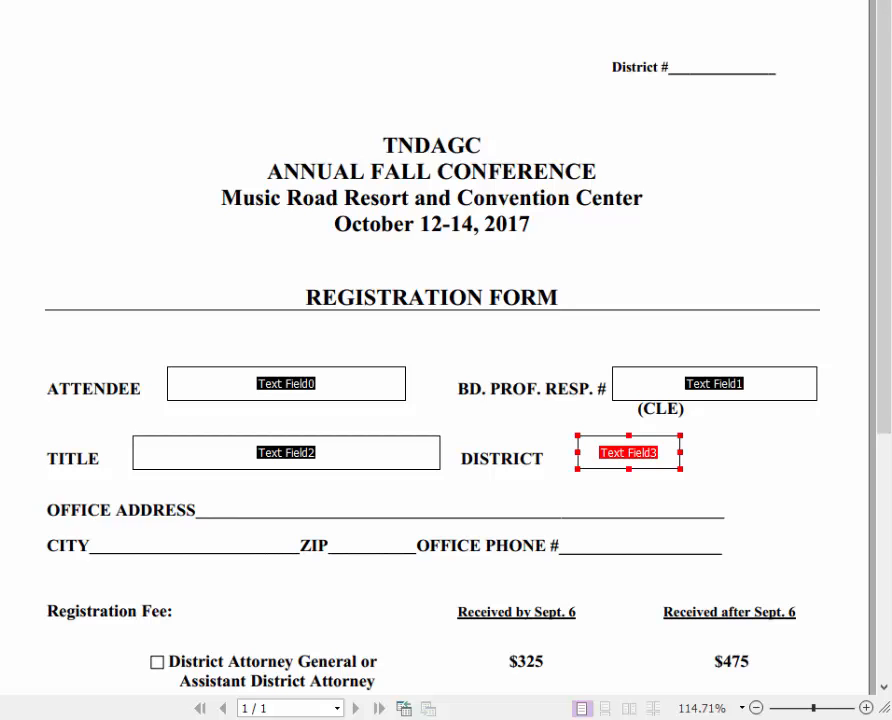
Leave form design mode, save RegistrationForm01.pdf and bring up the Save As locations.
{"action": "left_click", "coordinate": [79, 69]}
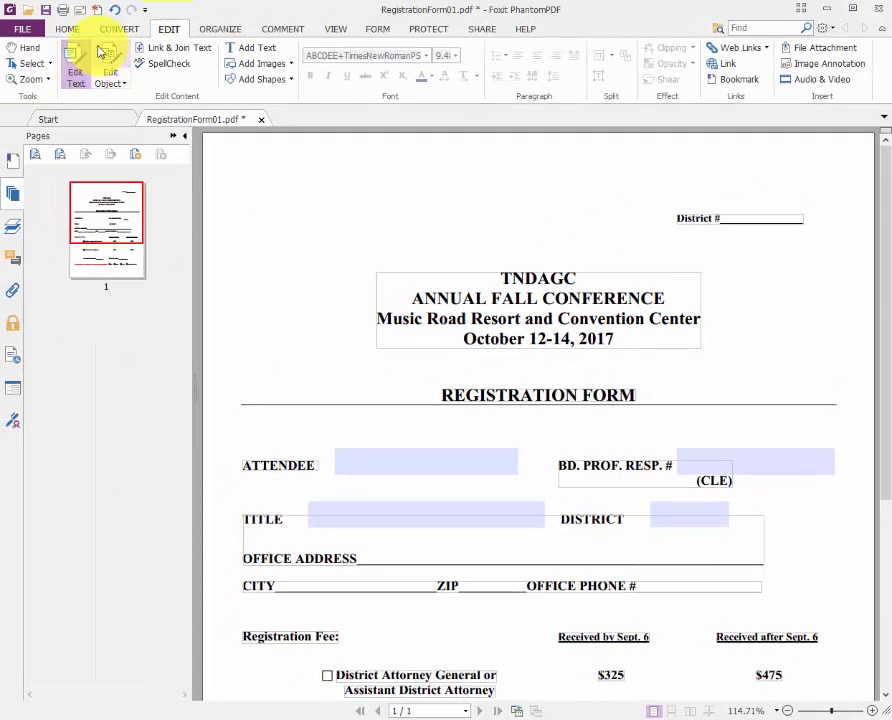
{"action": "left_click", "coordinate": [45, 9]}
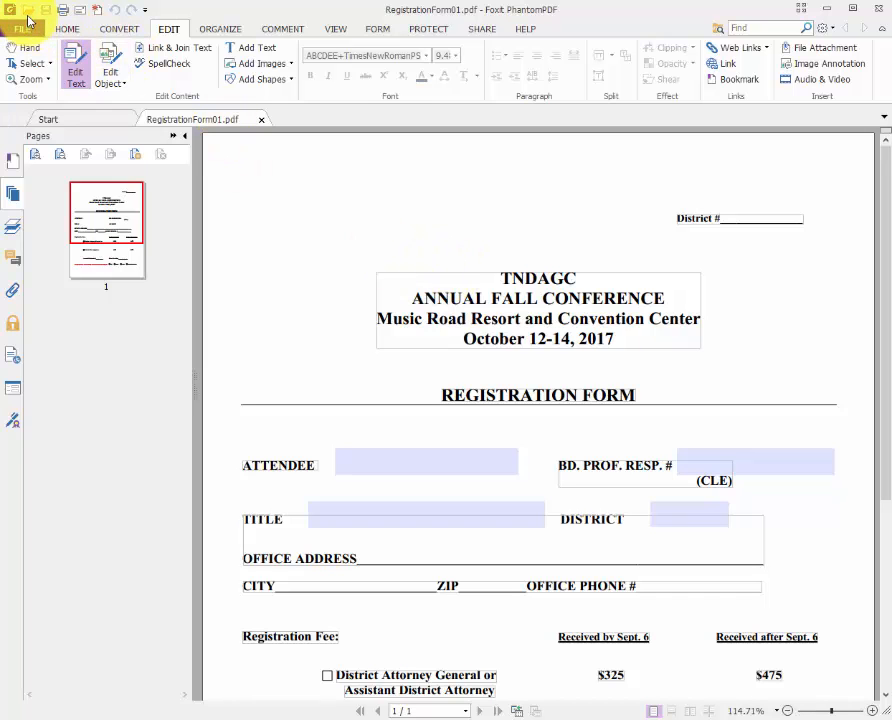
{"action": "left_click", "coordinate": [22, 30]}
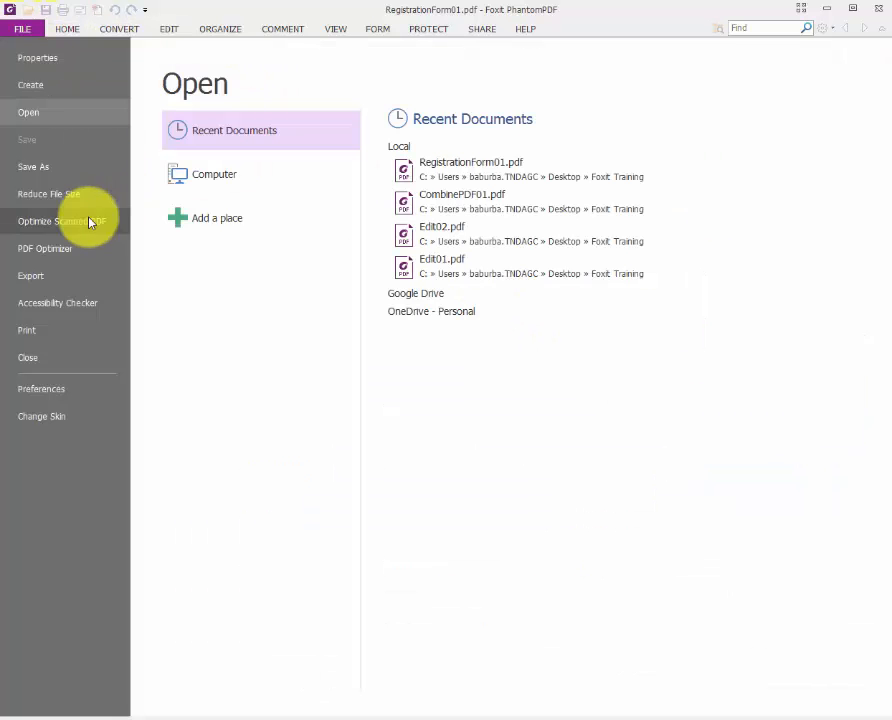
{"action": "left_click", "coordinate": [37, 174]}
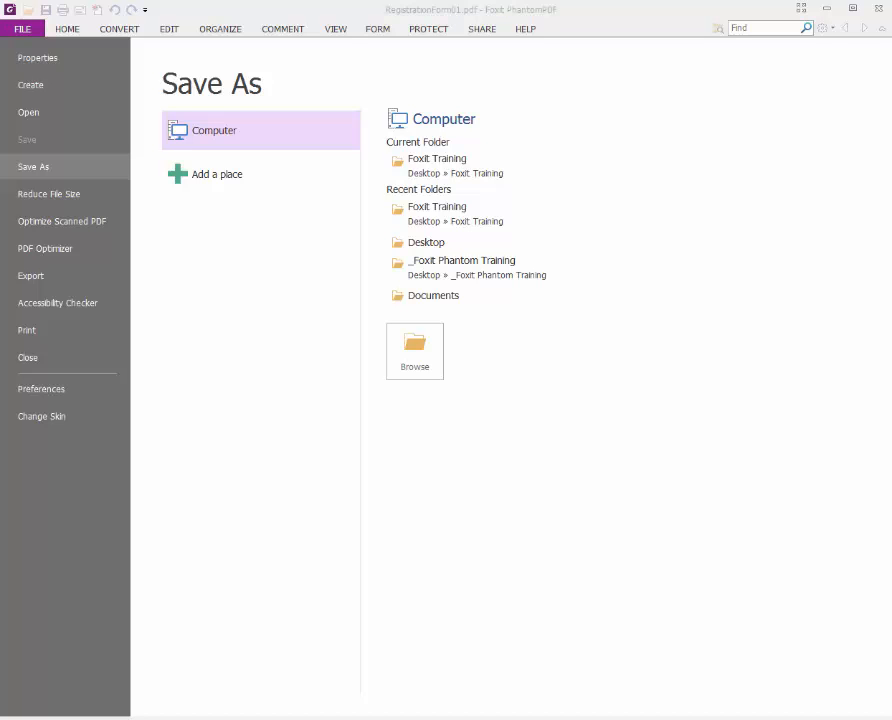
Switch to RegistrationForm01.pdf in Adobe Acrobat Reader DC, collapse the tools pane, enable editing and try to fill in ATTENDEE.
{"action": "key", "text": "alt+Tab"}
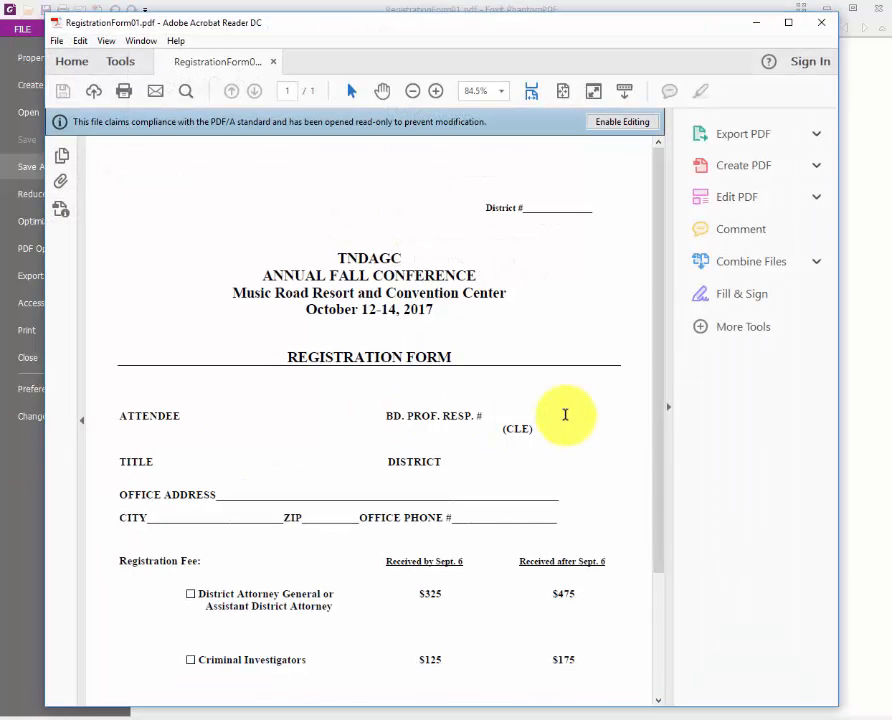
{"action": "left_click", "coordinate": [668, 408]}
{"action": "left_click", "coordinate": [784, 123]}
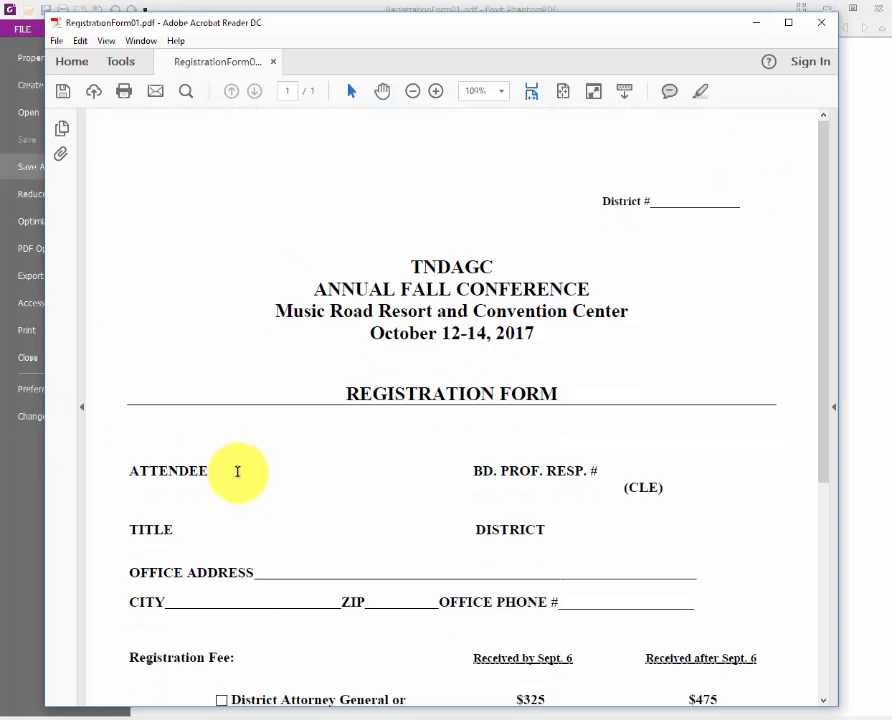
{"action": "left_click", "coordinate": [235, 471]}
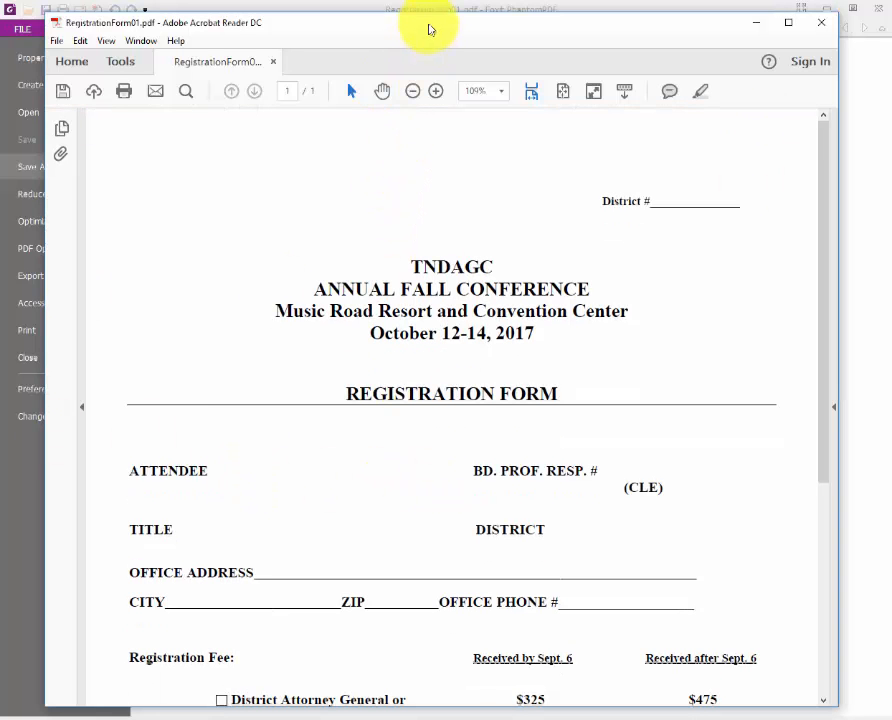
{"action": "left_click_drag", "start_coordinate": [428, 23], "coordinate": [435, 20]}
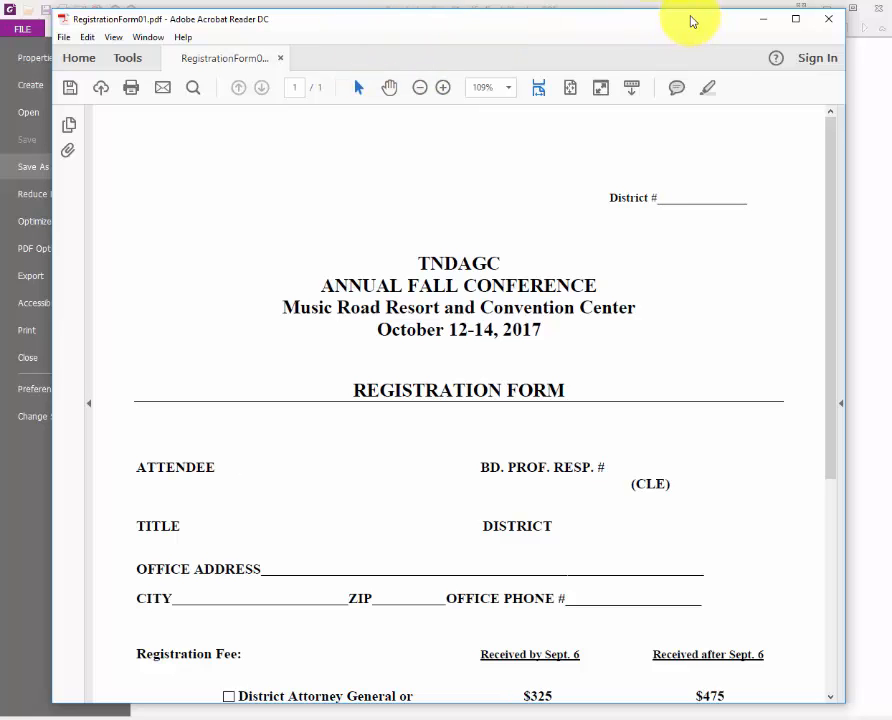
Leave the Save As screen in Foxit PhantomPDF and switch back to RegistrationForm01.pdf in Adobe Acrobat Reader DC.
{"action": "left_click", "coordinate": [702, 7]}
{"action": "left_click", "coordinate": [66, 30]}
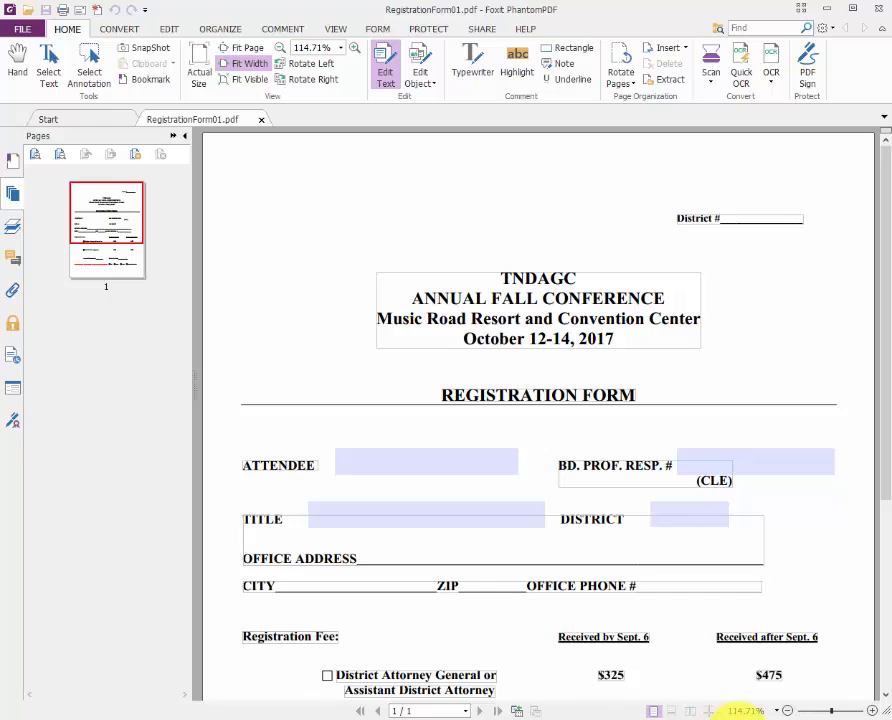
{"action": "left_click", "coordinate": [870, 719]}
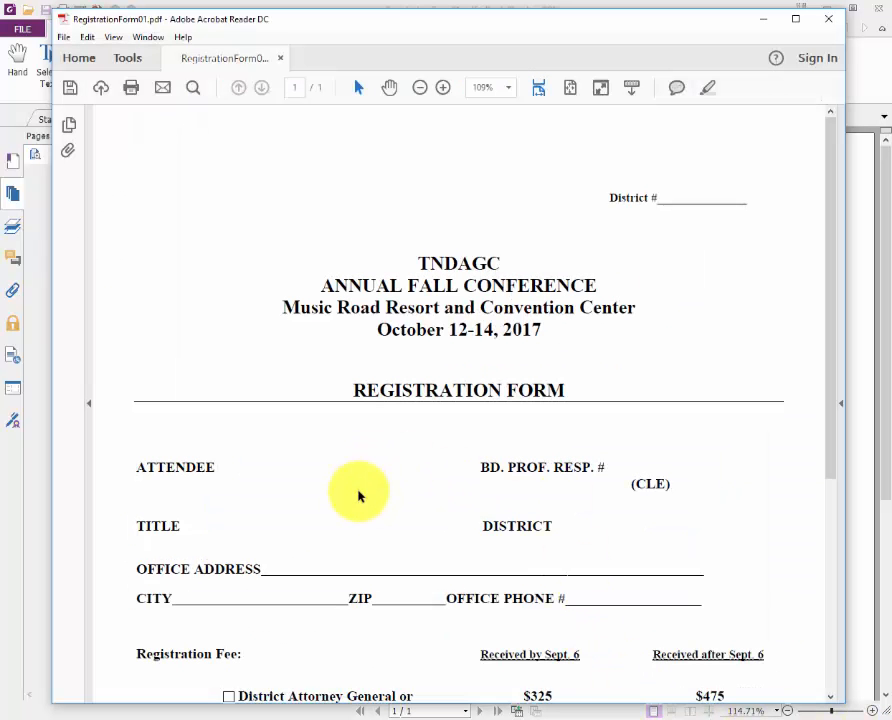
Fill in the attendee's full name in ATTENDEE and the professional responsibility number in BD. PROF. RESP. #.
{"action": "type", "text": "John"}
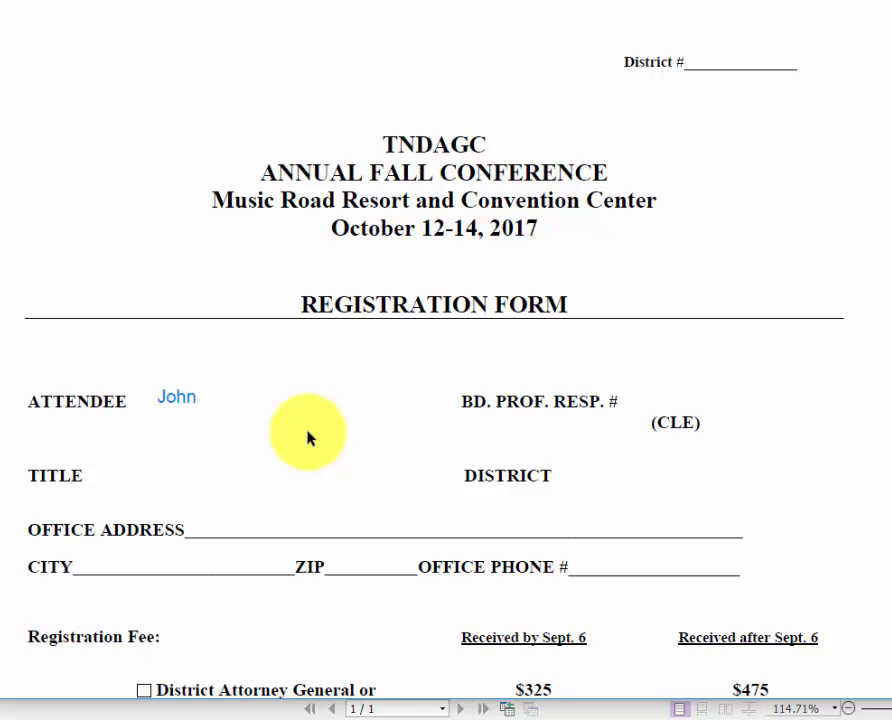
{"action": "type", "text": "Doe"}
{"action": "key", "text": "Tab"}
{"action": "type", "text": "0123567"}
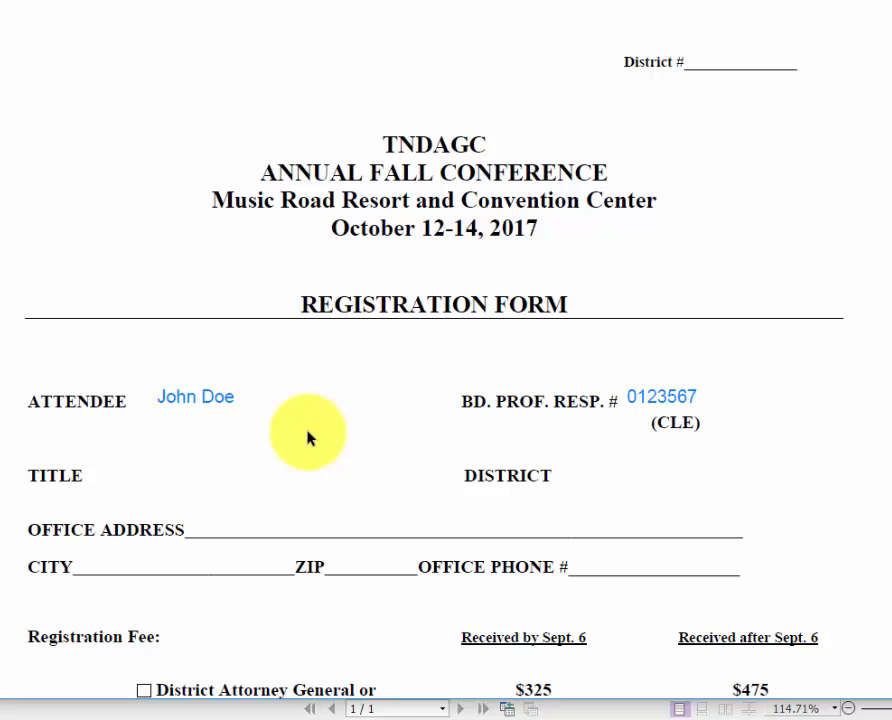
Fill in TITLE with Assistant District Attorney and DISTRICT with 20.
{"action": "type", "text": "Ass"}
{"action": "key", "text": "BackSpace"}
{"action": "type", "text": "s"}
{"action": "type", "text": "is"}
{"action": "type", "text": "tan"}
{"action": "key", "text": "BackSpace"}
{"action": "type", "text": "ant "}
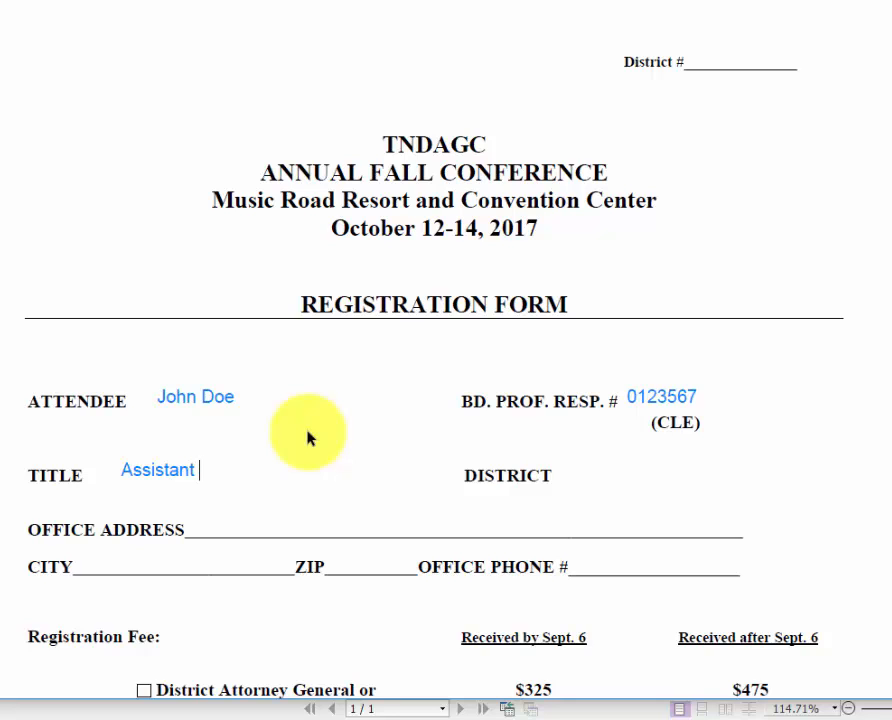
{"action": "type", "text": "District Attorney"}
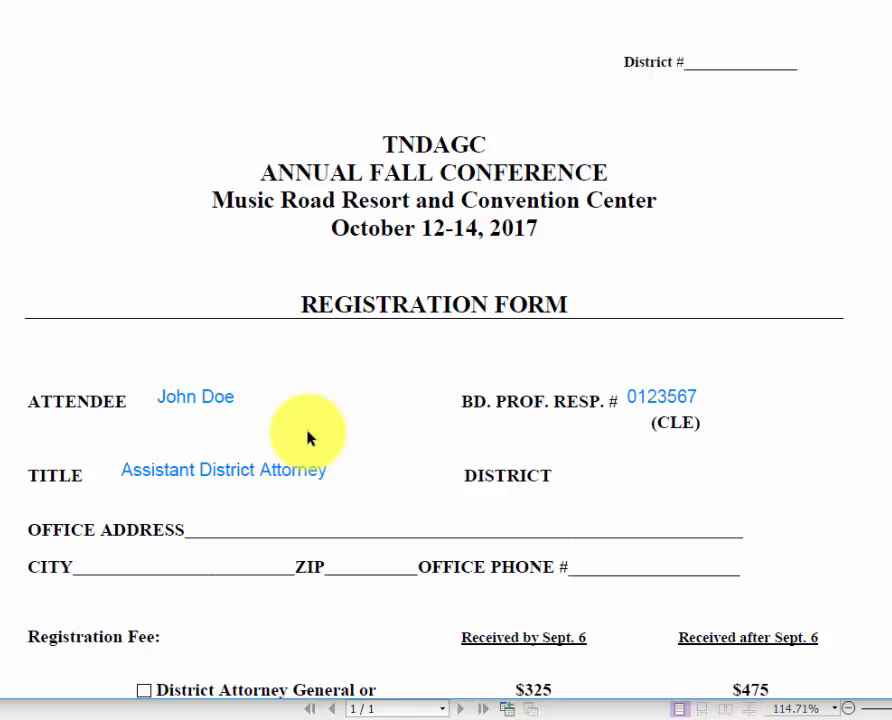
{"action": "type", "text": "20"}
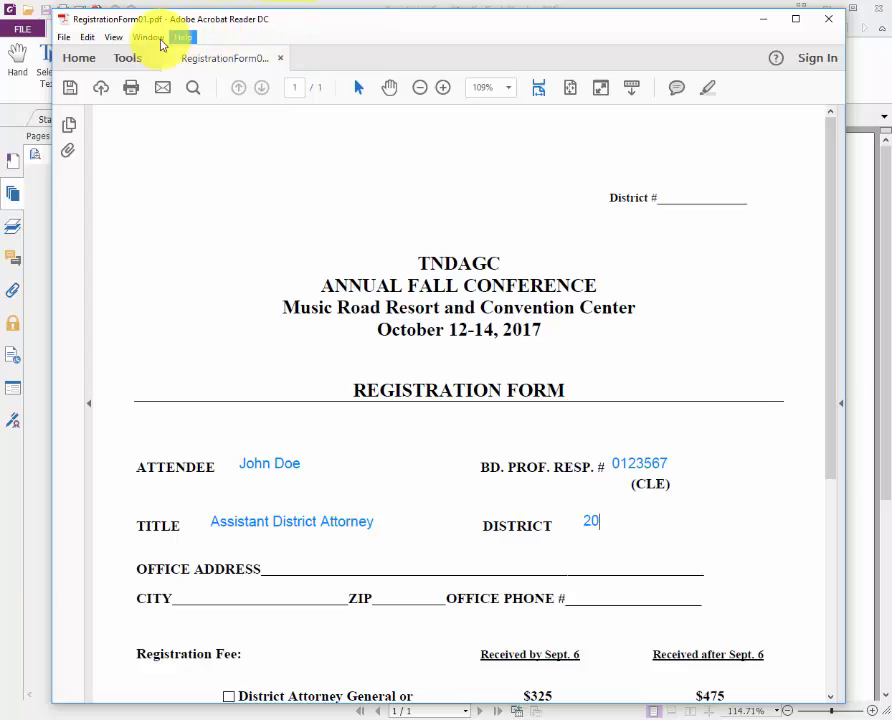
Save the filled-in form as Test in the Foxit Training folder.
{"action": "left_click", "coordinate": [70, 89]}
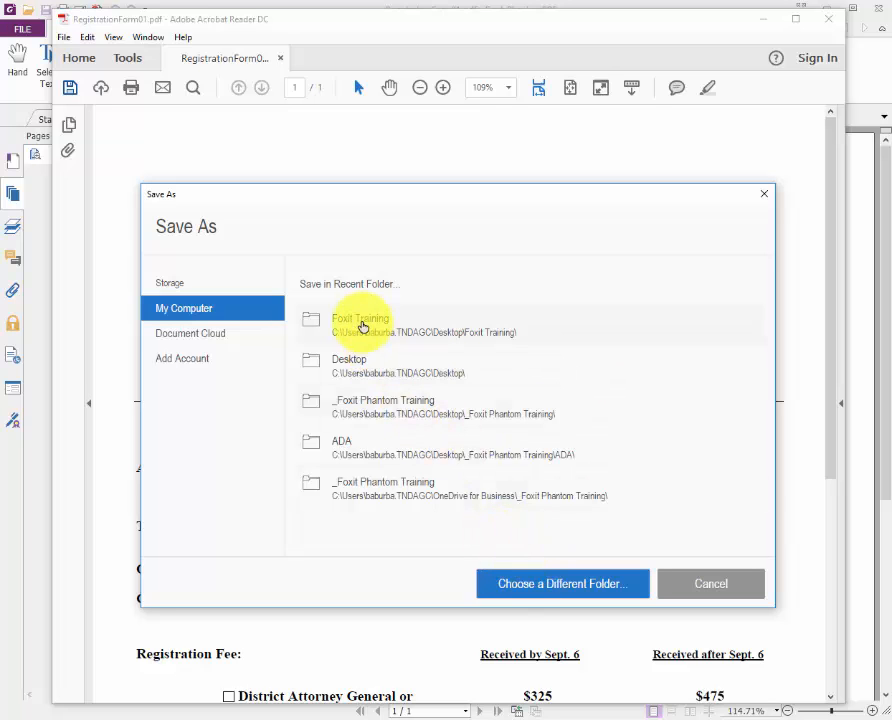
{"action": "left_click", "coordinate": [365, 326]}
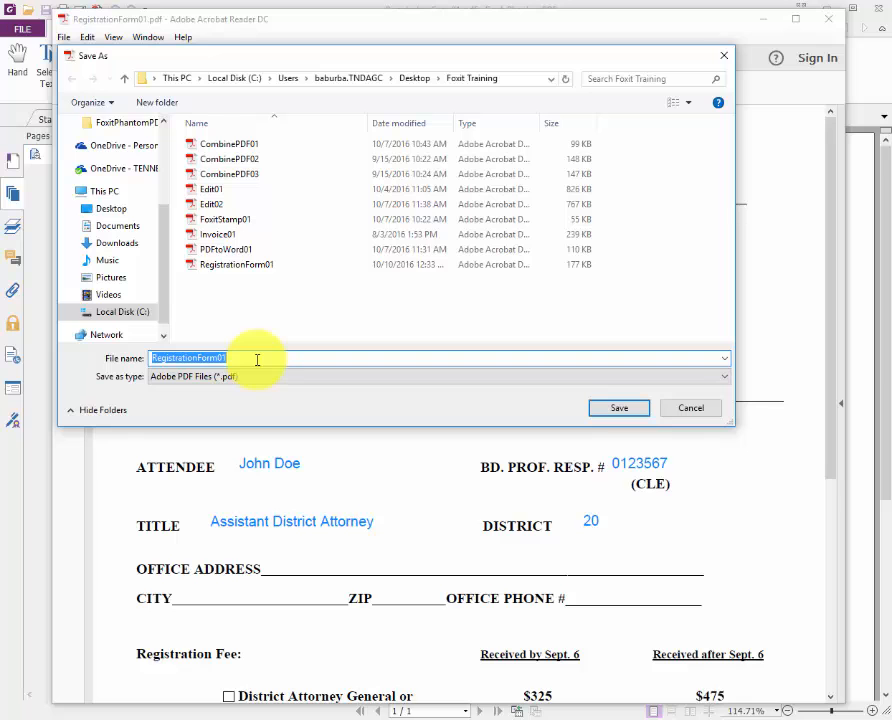
{"action": "type", "text": "Test"}
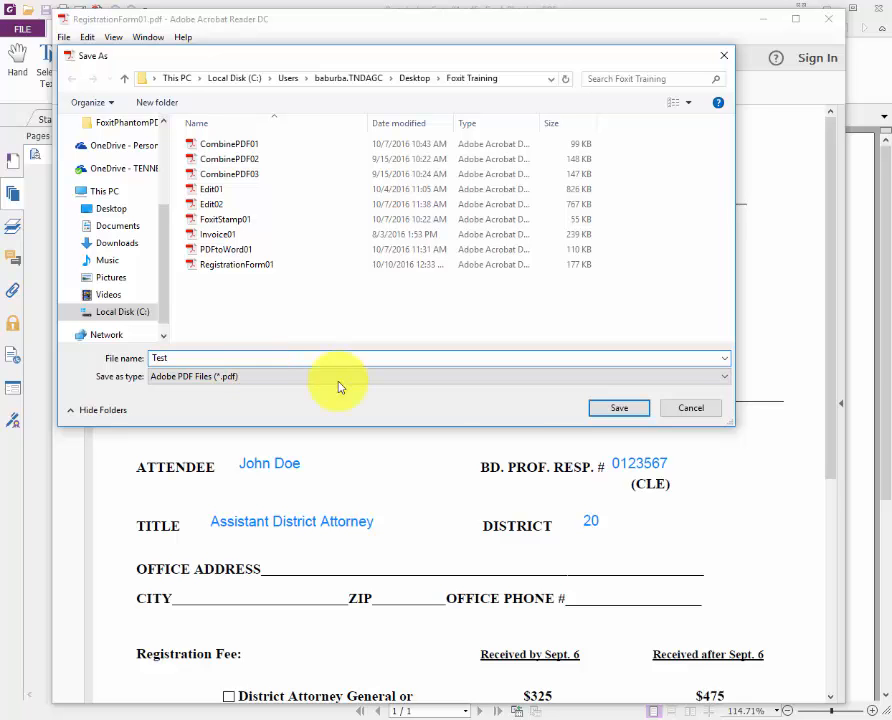
{"action": "left_click", "coordinate": [600, 408]}
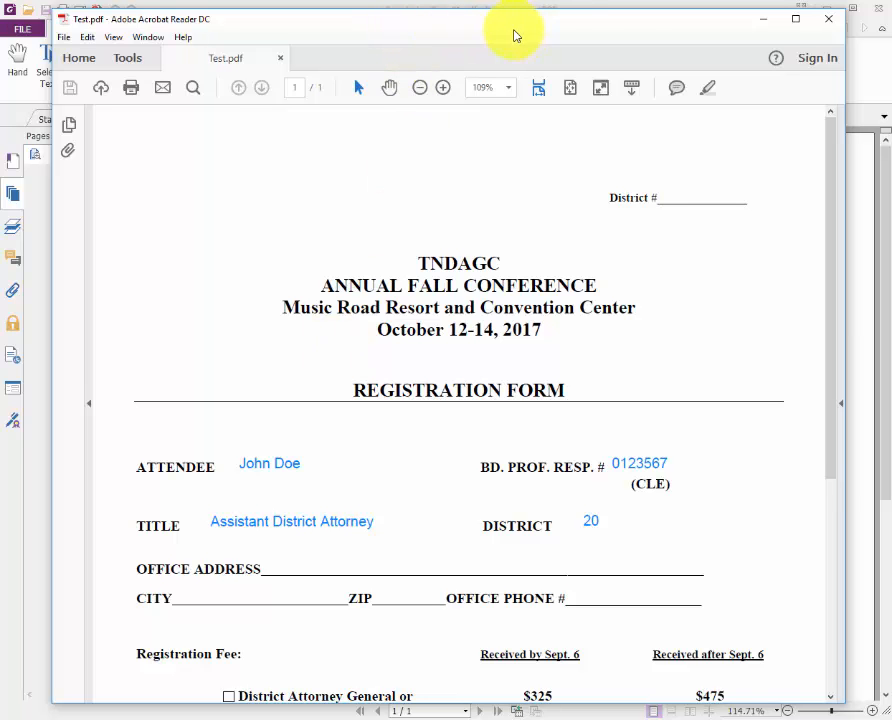
Close and reopen Test.pdf with the tools pane collapsed, check the saved field entries and close Acrobat Reader.
{"action": "left_click", "coordinate": [828, 19]}
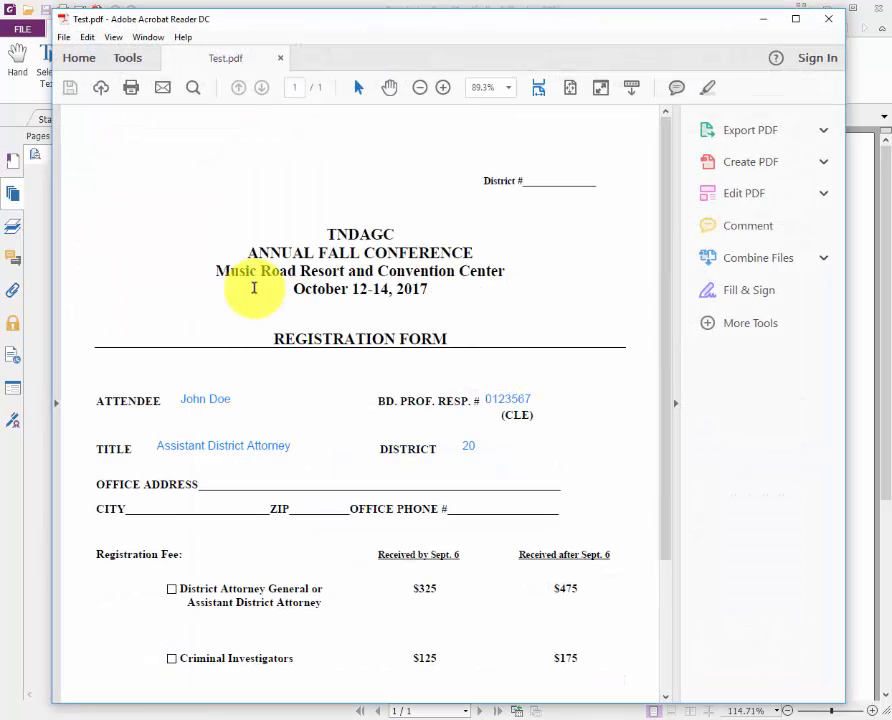
{"action": "left_click", "coordinate": [678, 405]}
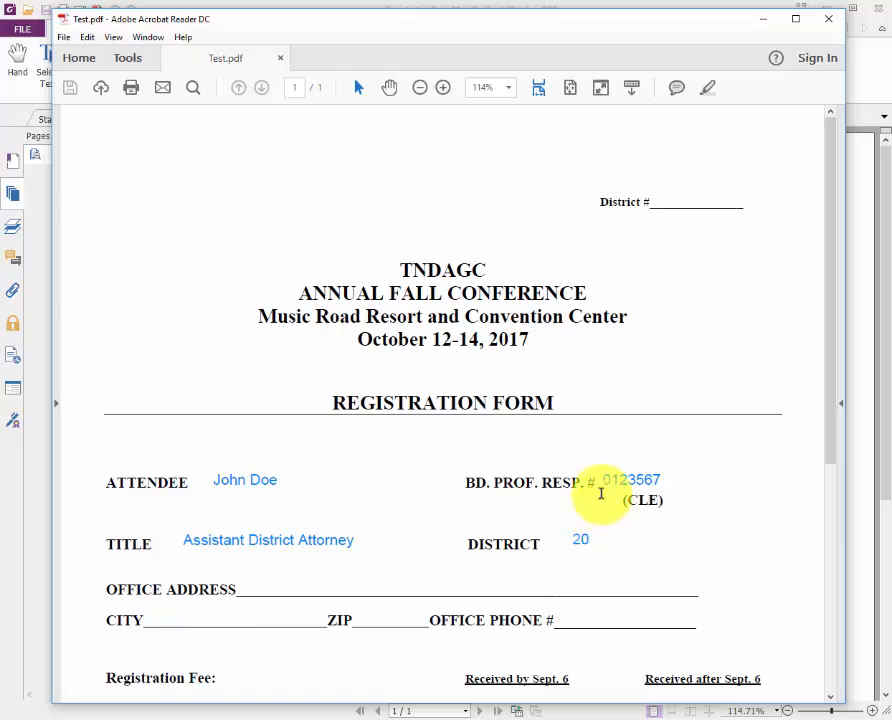
{"action": "scroll", "coordinate": [597, 492], "scroll_direction": "down", "scroll_amount": 5}
{"action": "scroll", "coordinate": [604, 502], "scroll_direction": "up", "scroll_amount": 5}
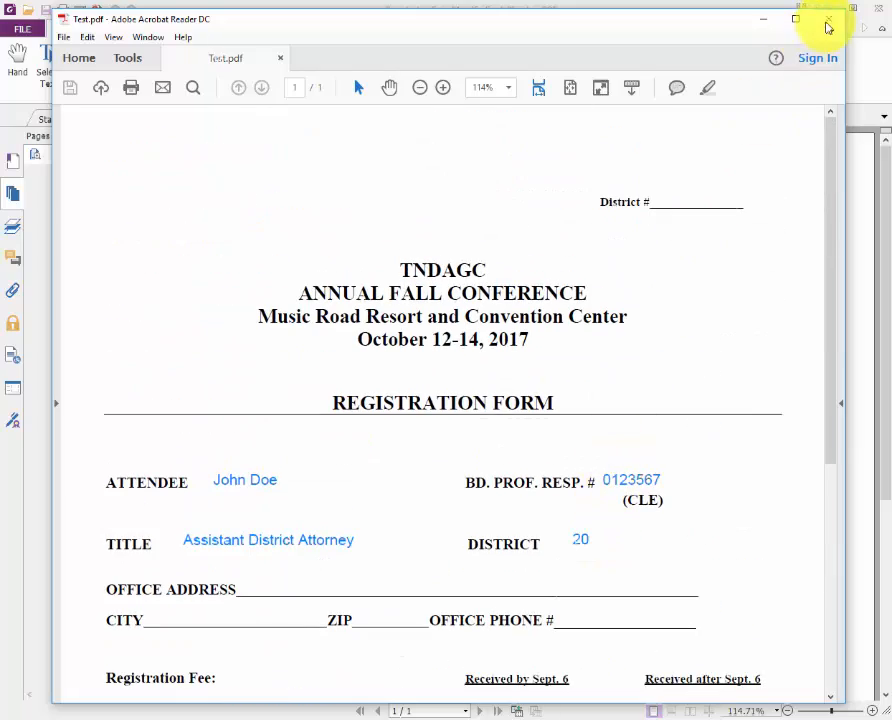
{"action": "left_click", "coordinate": [828, 19]}
Bring up the PDF Sign tools for RegistrationForm01.pdf in Foxit PhantomPDF, view the Signature.PNG image and close it.
{"action": "scroll", "coordinate": [538, 410], "scroll_direction": "down", "scroll_amount": 4}
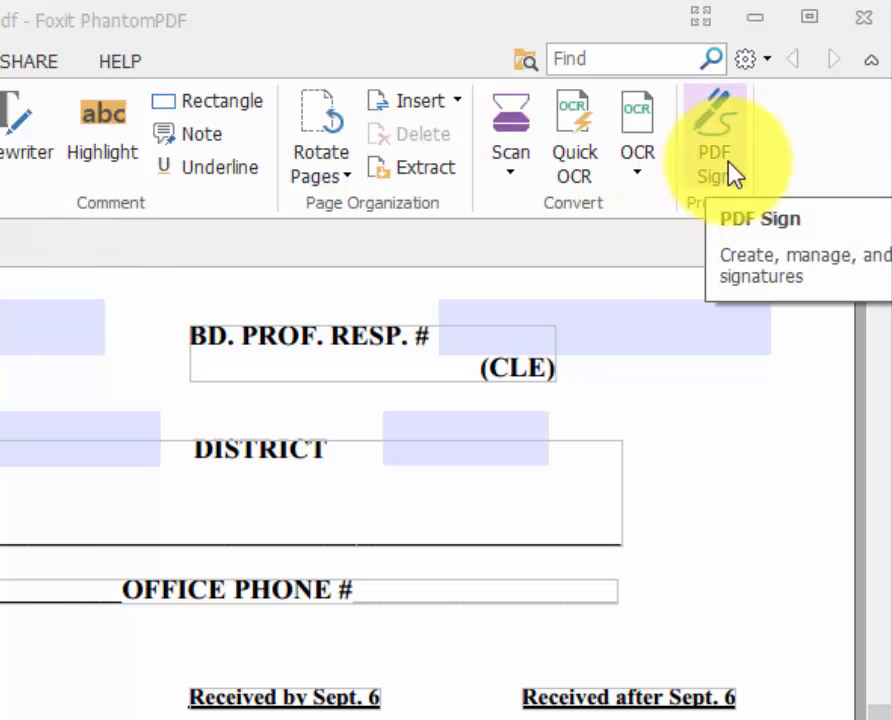
{"action": "left_click", "coordinate": [726, 160]}
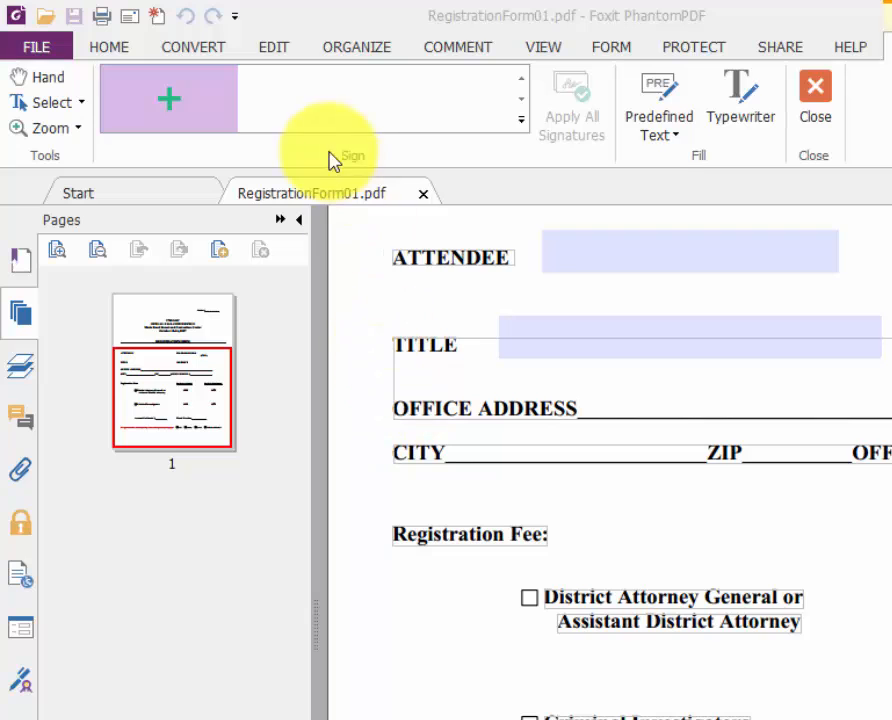
{"action": "left_click", "coordinate": [170, 102]}
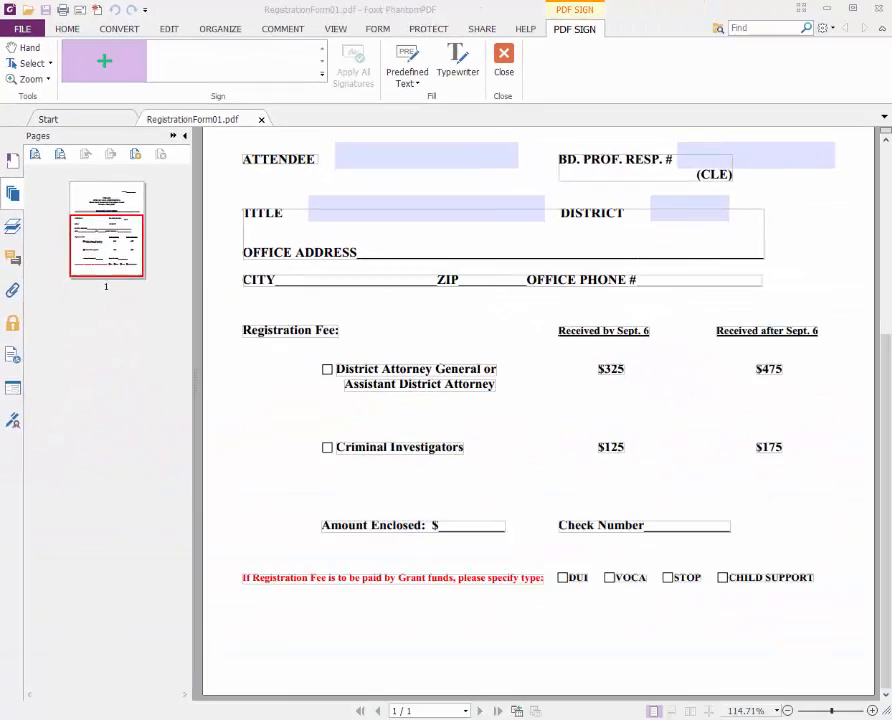
{"action": "mouse_move", "coordinate": [2, 226]}
{"action": "left_mouse_down"}
{"action": "mouse_move", "coordinate": [366, 218]}
{"action": "mouse_move", "coordinate": [465, 91]}
{"action": "mouse_move", "coordinate": [460, 117]}
{"action": "left_mouse_up"}
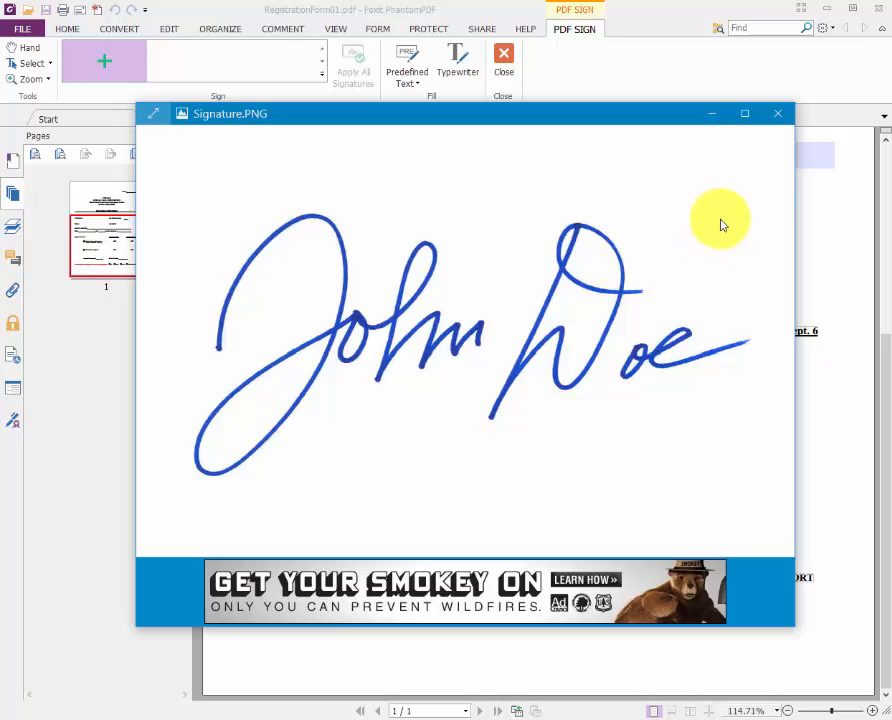
{"action": "left_click", "coordinate": [779, 118]}
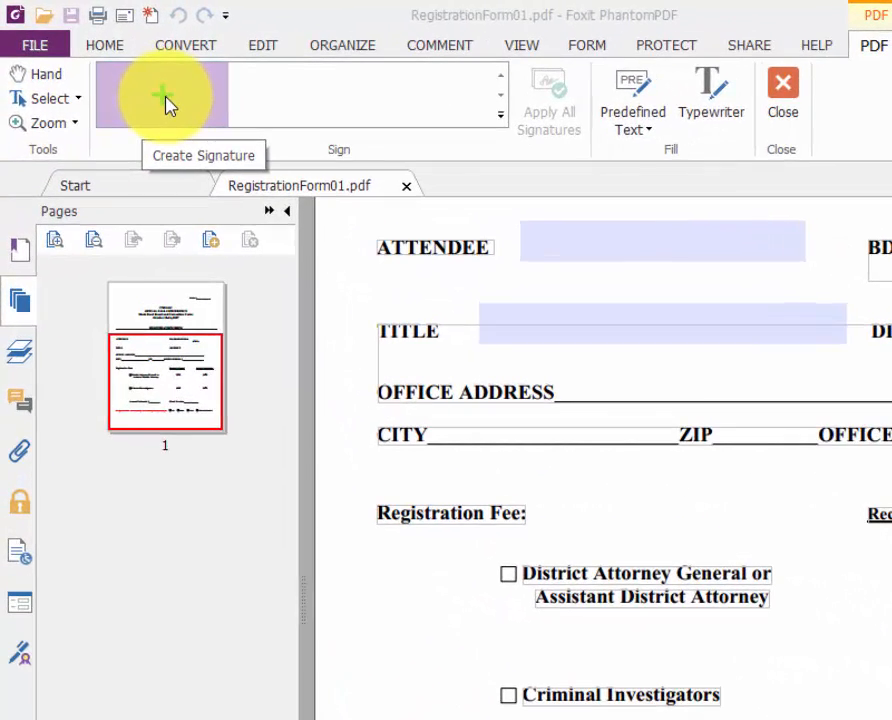
Create a signature by importing the Signature image from the Foxit Training folder, converted to black and white, and save it.
{"action": "left_click", "coordinate": [166, 104]}
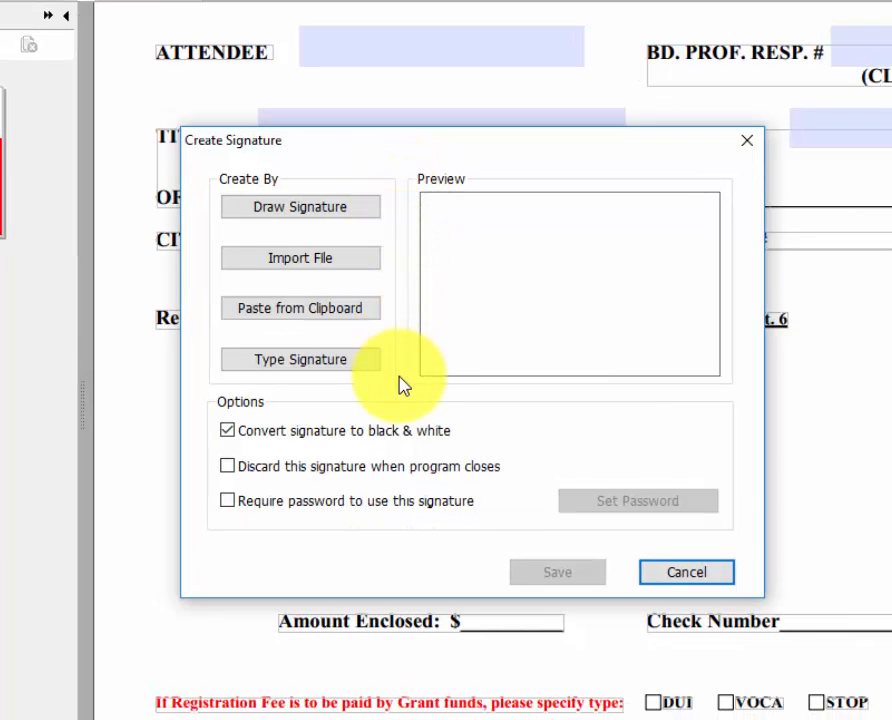
{"action": "left_click", "coordinate": [302, 260]}
{"action": "left_click_drag", "start_coordinate": [543, 176], "coordinate": [386, 168]}
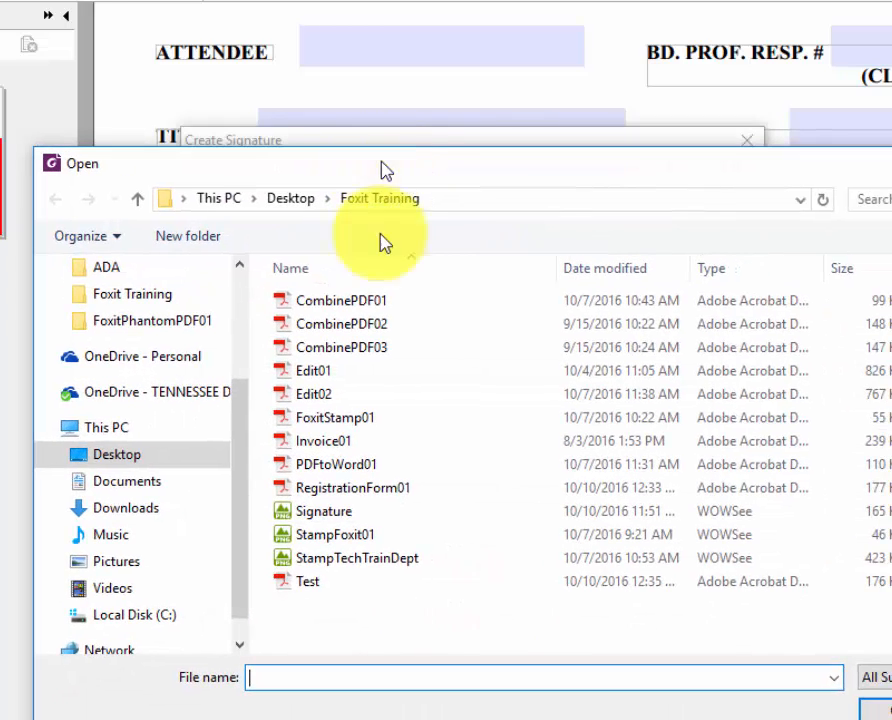
{"action": "double_click", "coordinate": [288, 514]}
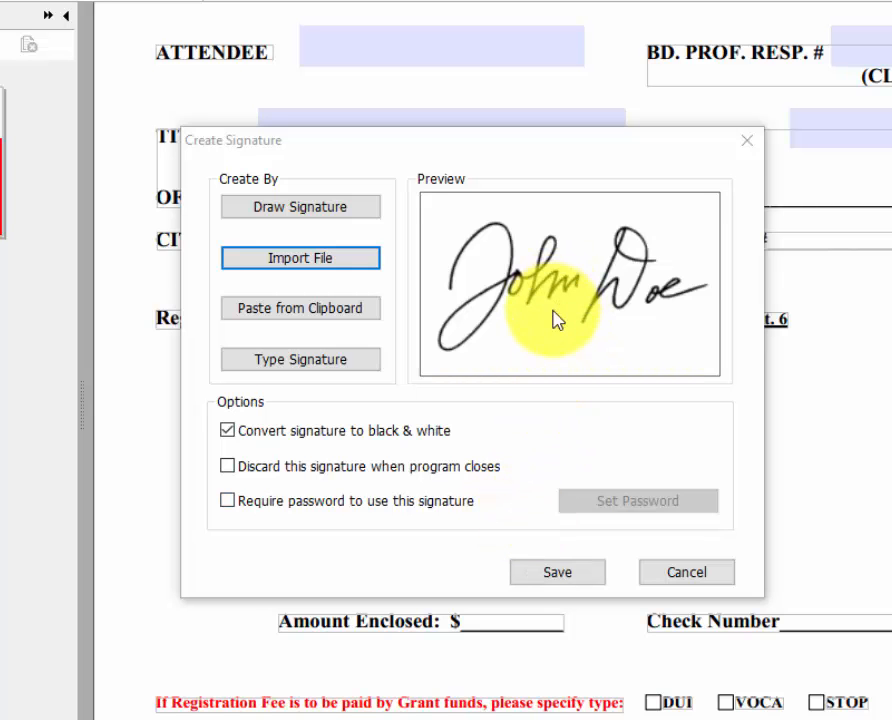
{"action": "left_click", "coordinate": [563, 578]}
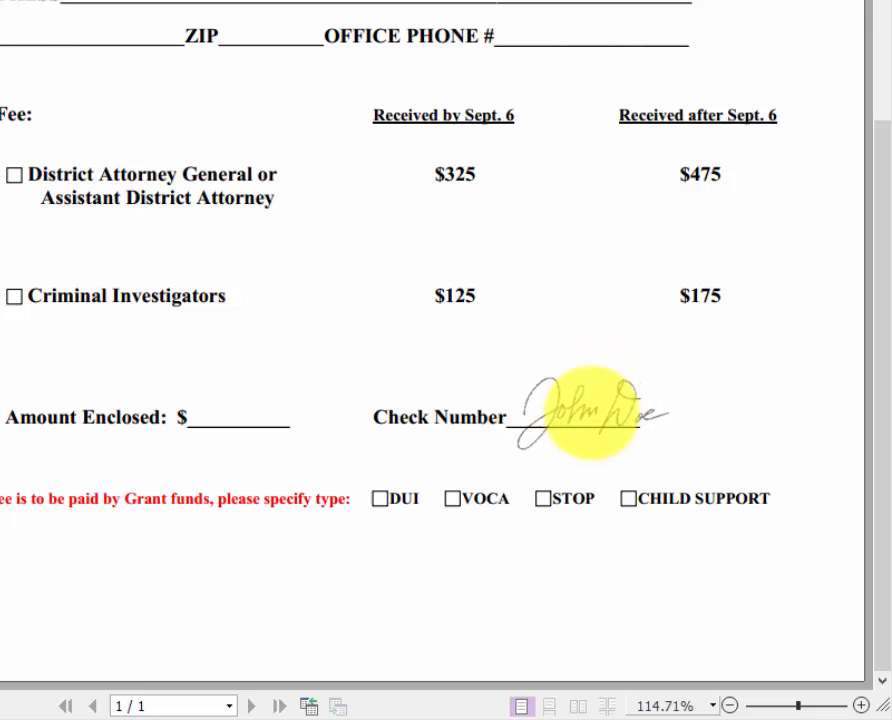
Place the imported signature on the Check Number line and review it on the page at 85.28% zoom.
{"action": "left_click", "coordinate": [594, 414]}
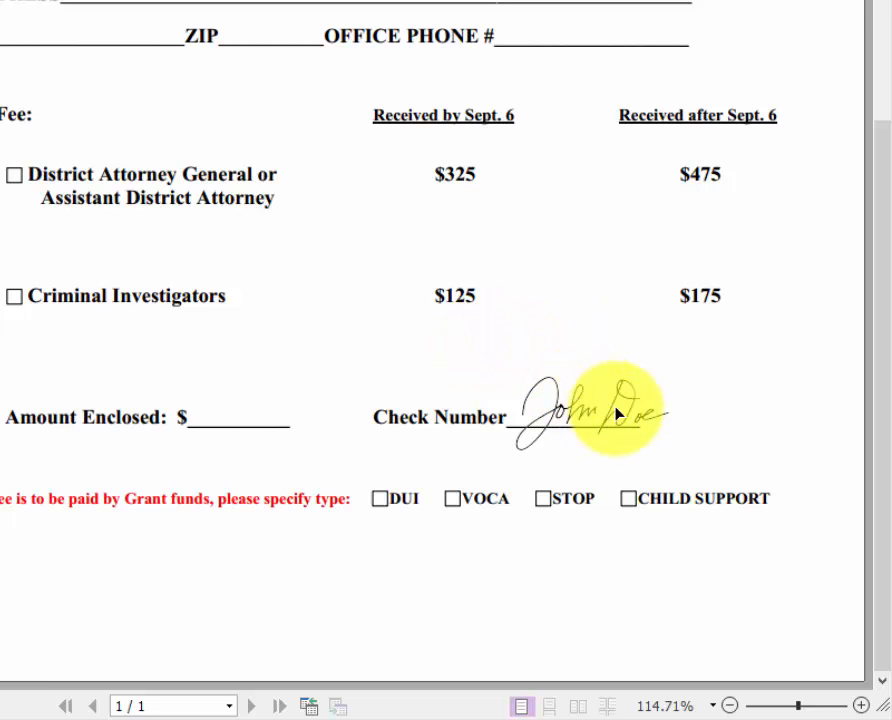
{"action": "left_click", "coordinate": [731, 708]}
{"action": "left_click", "coordinate": [731, 708]}
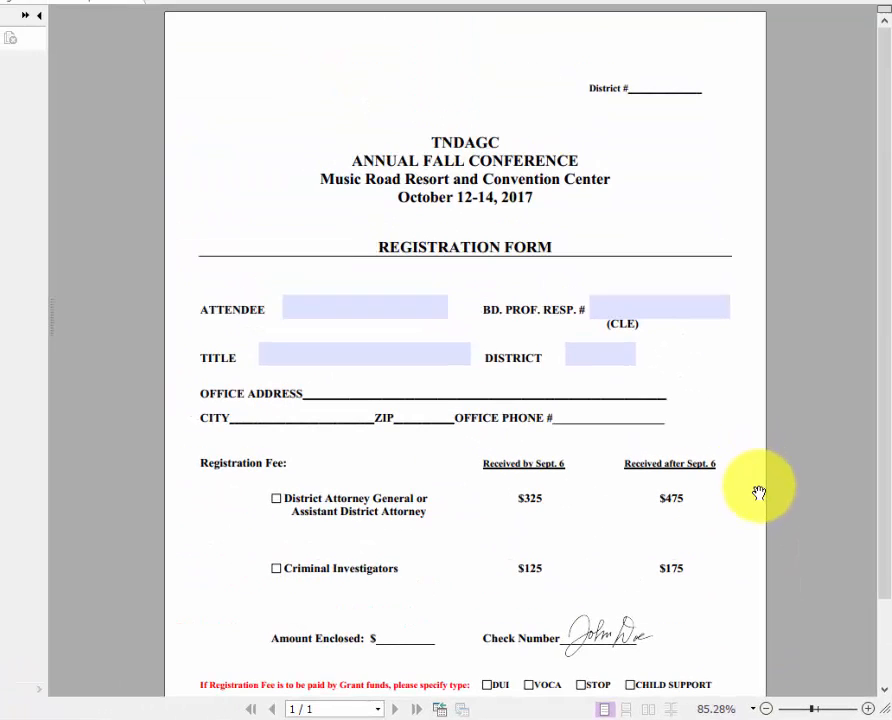
{"action": "scroll", "coordinate": [722, 228], "scroll_direction": "down", "scroll_amount": 2}
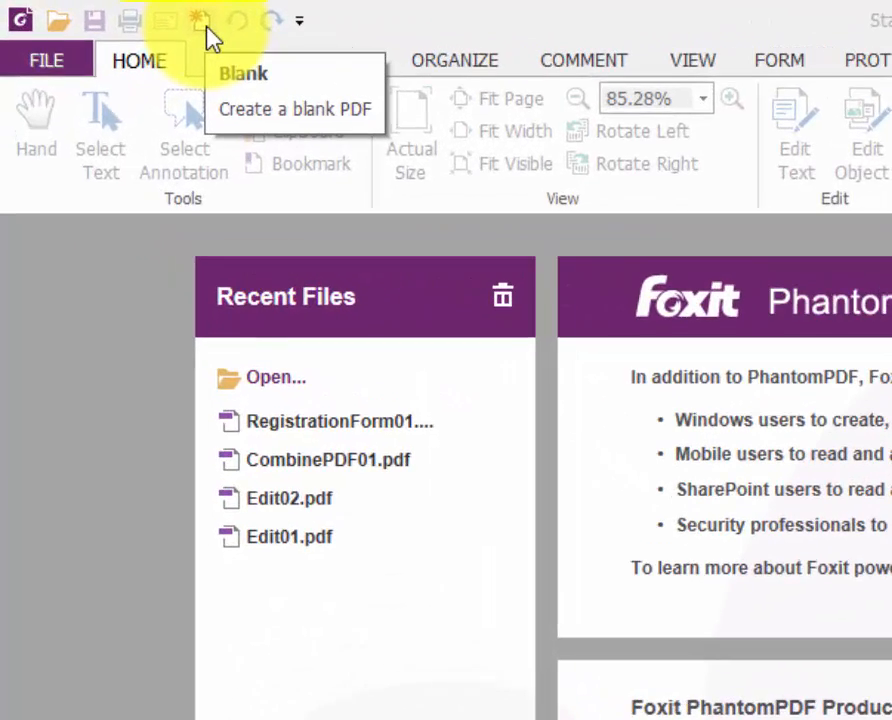
Create a blank PDF and add the text "This is our brand new form..." near the top of the page.
{"action": "left_click", "coordinate": [206, 28]}
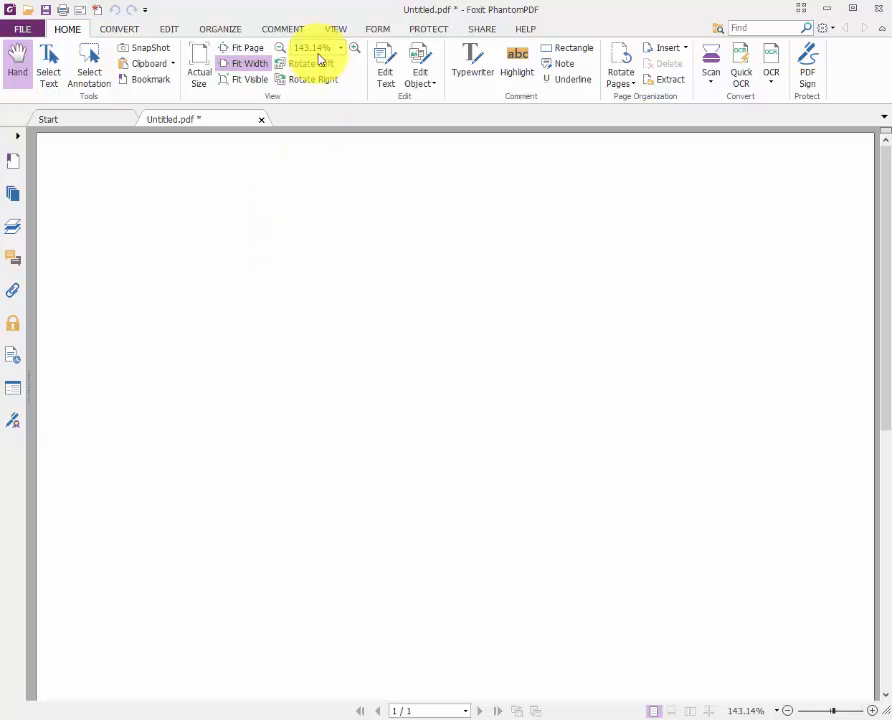
{"action": "left_click", "coordinate": [379, 30]}
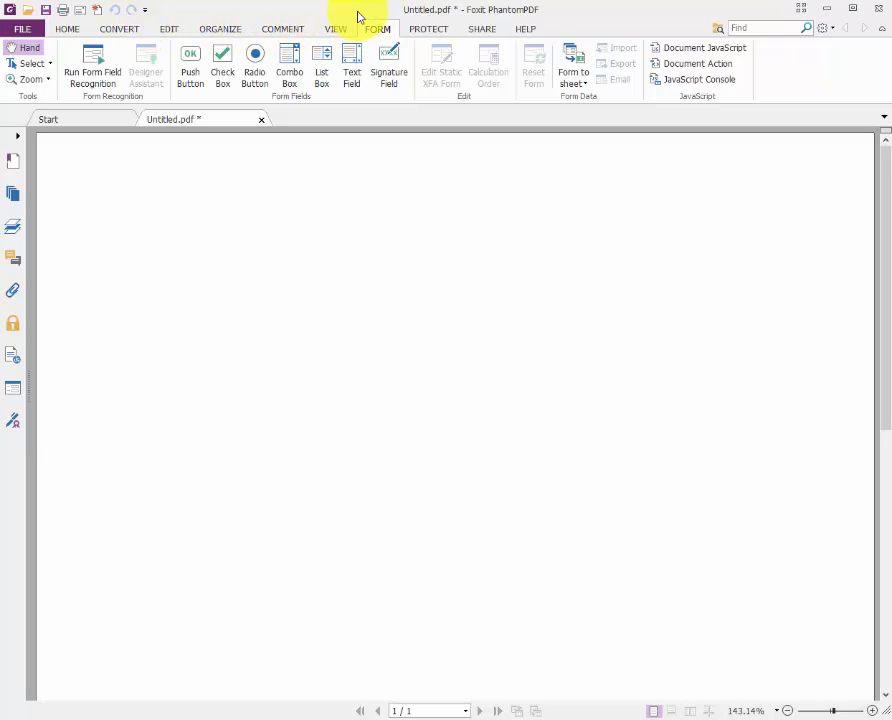
{"action": "left_click", "coordinate": [170, 30]}
{"action": "left_click", "coordinate": [252, 48]}
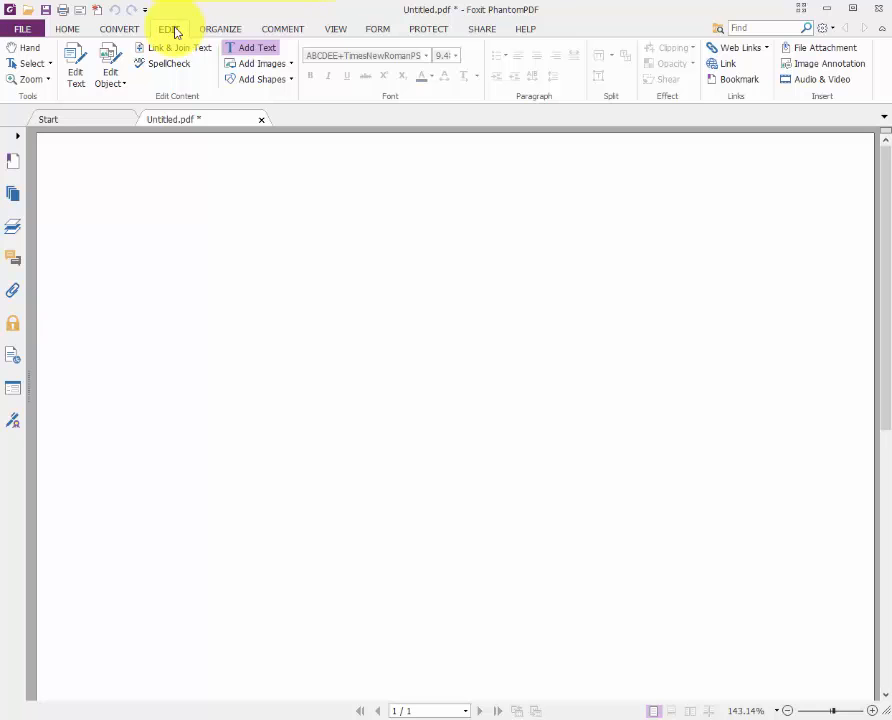
{"action": "left_click", "coordinate": [133, 195]}
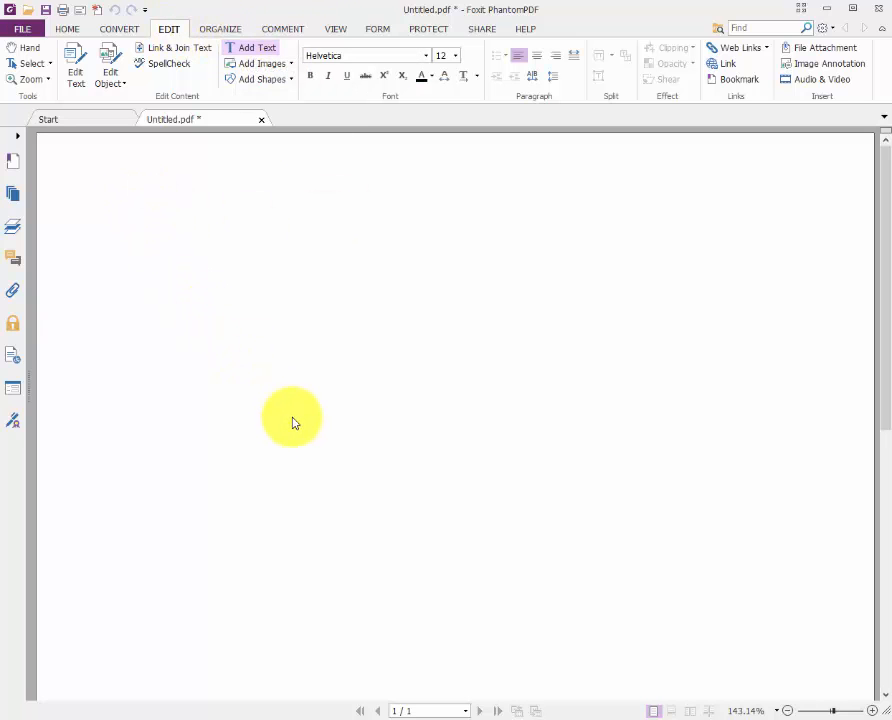
{"action": "type", "text": "This is our "}
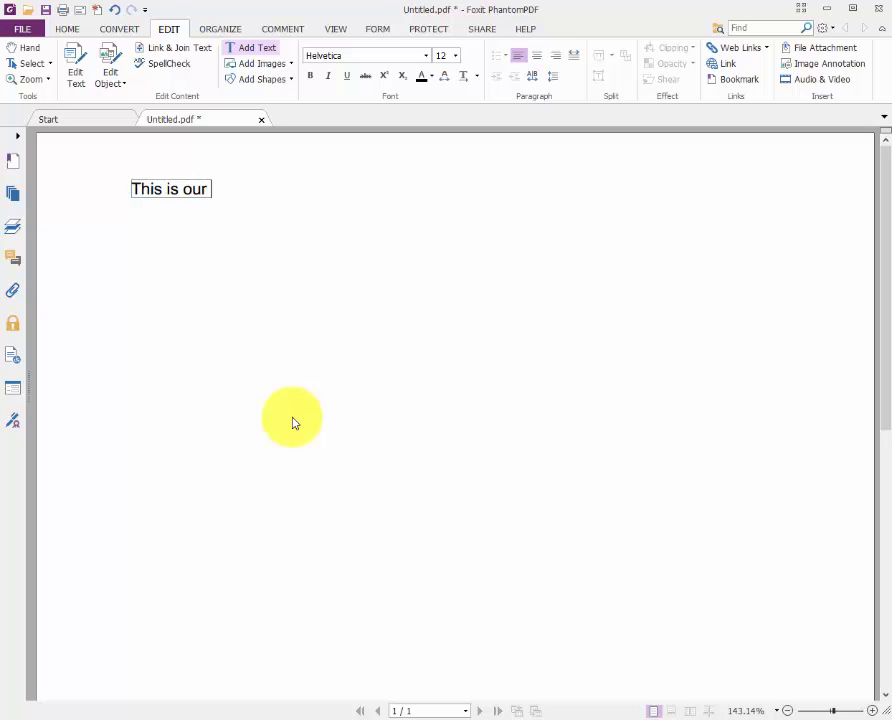
{"action": "type", "text": "brand new form..."}
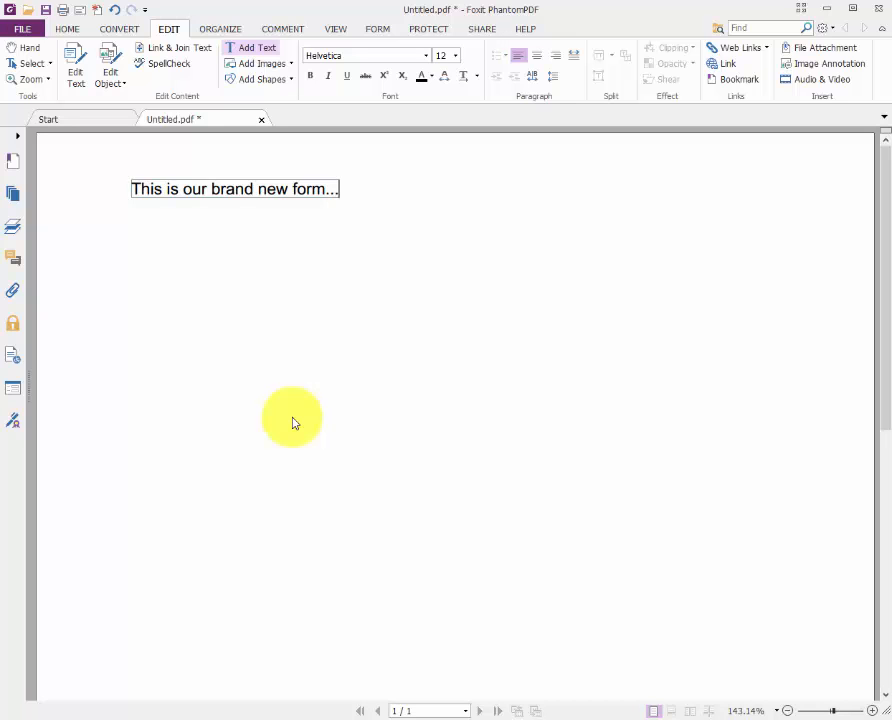
Set the font size of the whole added text line to 48 and deselect it.
{"action": "key", "text": "ctrl+a"}
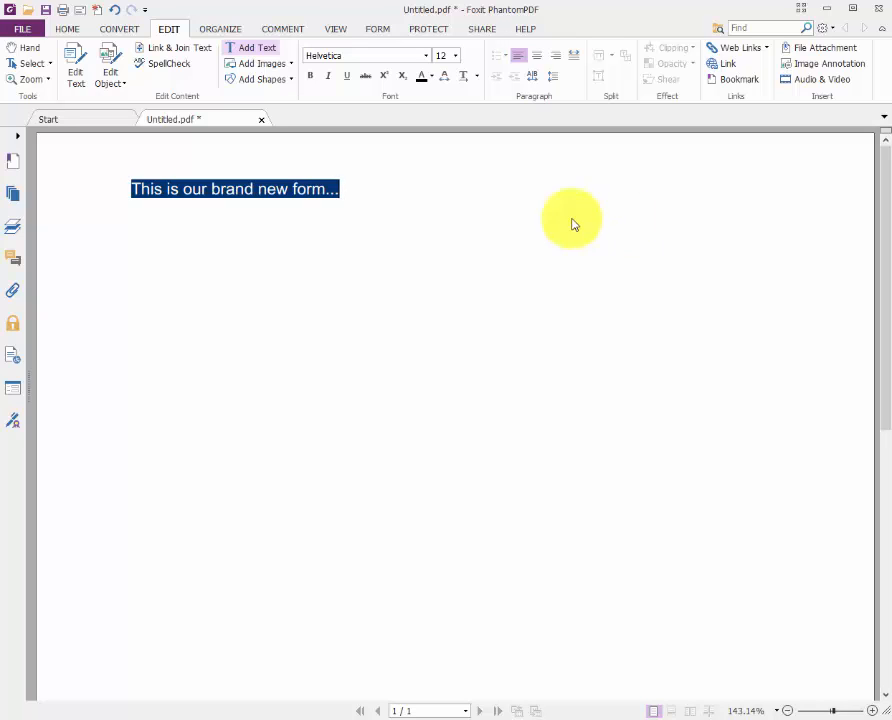
{"action": "left_click", "coordinate": [455, 56]}
{"action": "left_click_drag", "start_coordinate": [499, 122], "coordinate": [497, 150]}
{"action": "left_click", "coordinate": [456, 140]}
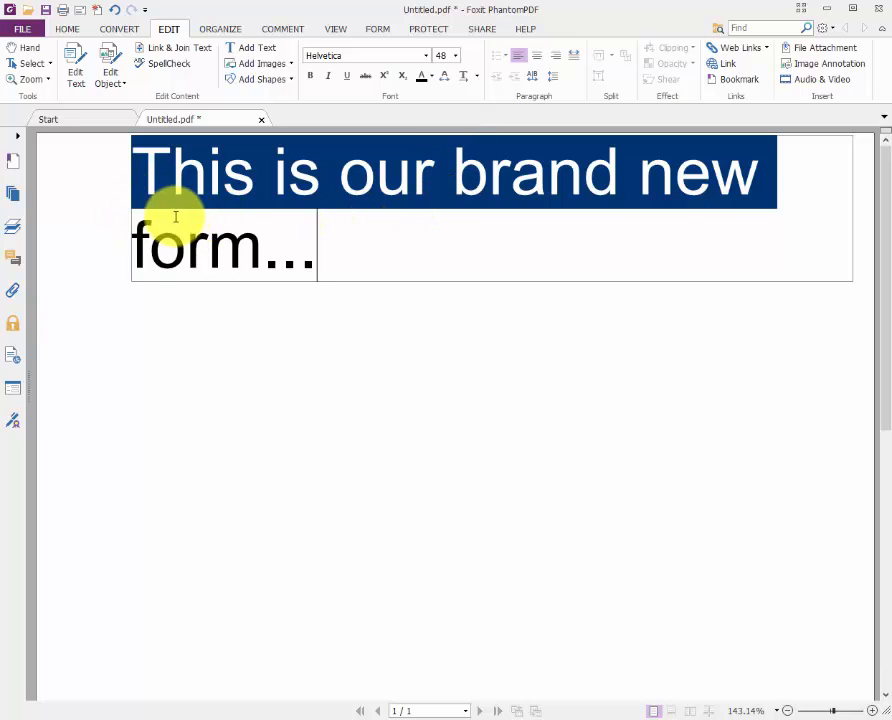
{"action": "left_click", "coordinate": [146, 214]}
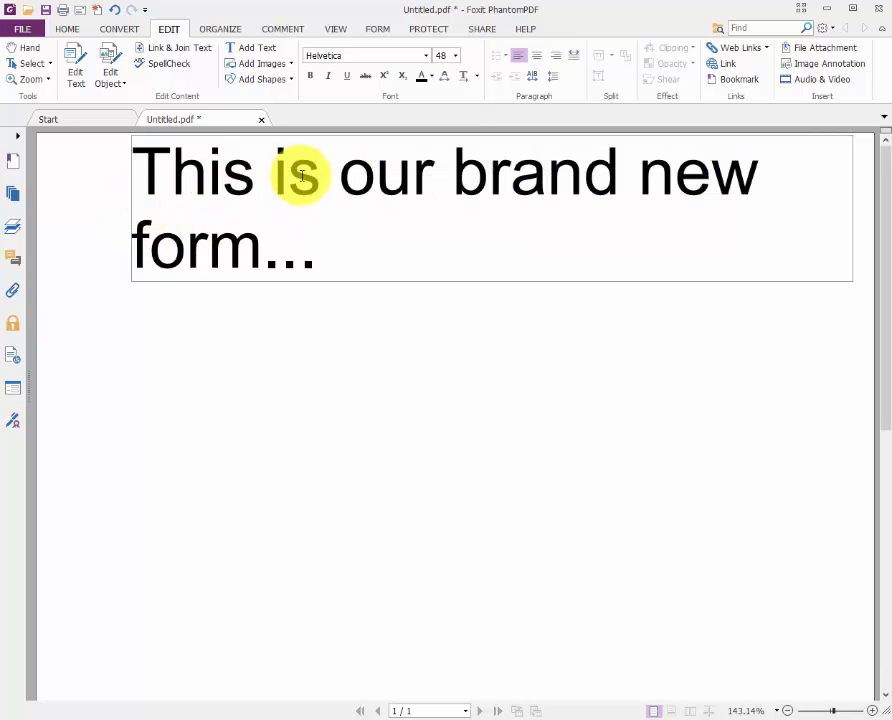
Undo the added text line "This is our brand new form..." to clear the page.
{"action": "left_click_drag", "start_coordinate": [320, 176], "coordinate": [314, 246]}
{"action": "left_click", "coordinate": [372, 278]}
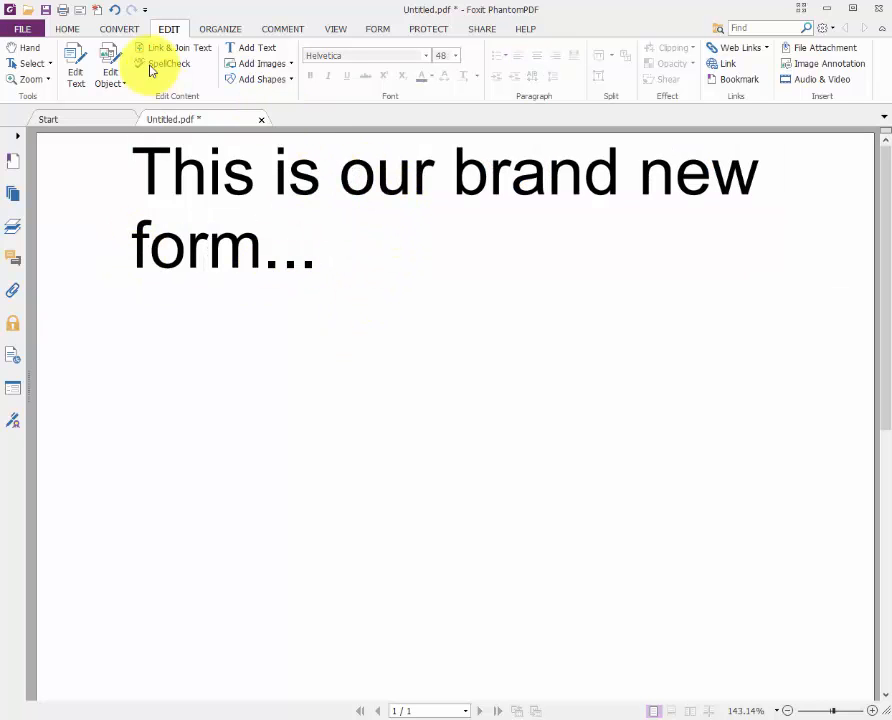
{"action": "left_click", "coordinate": [248, 48]}
{"action": "left_click", "coordinate": [316, 184]}
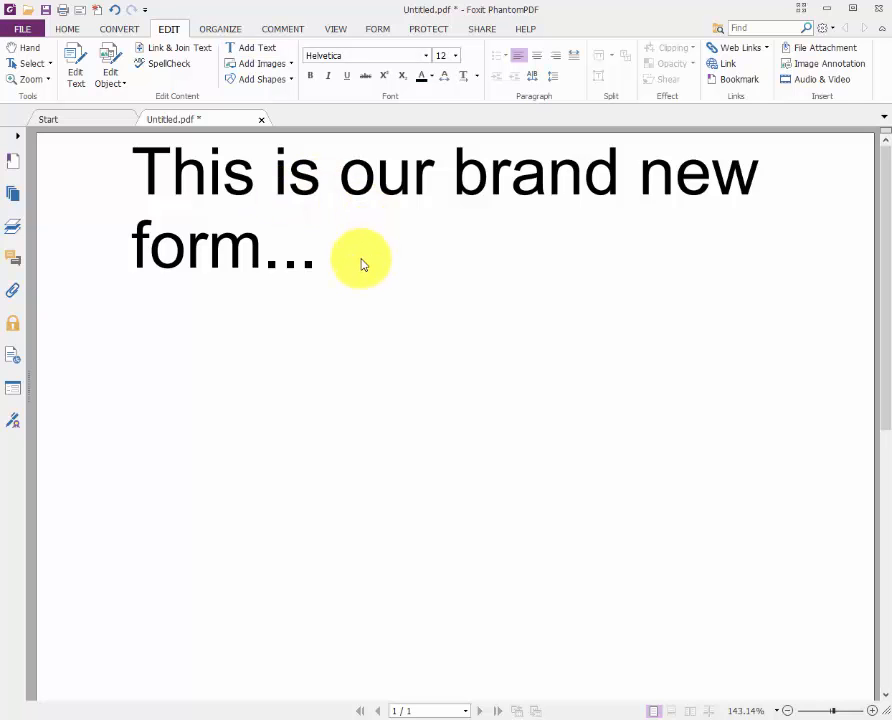
{"action": "key", "text": "ctrl+z"}
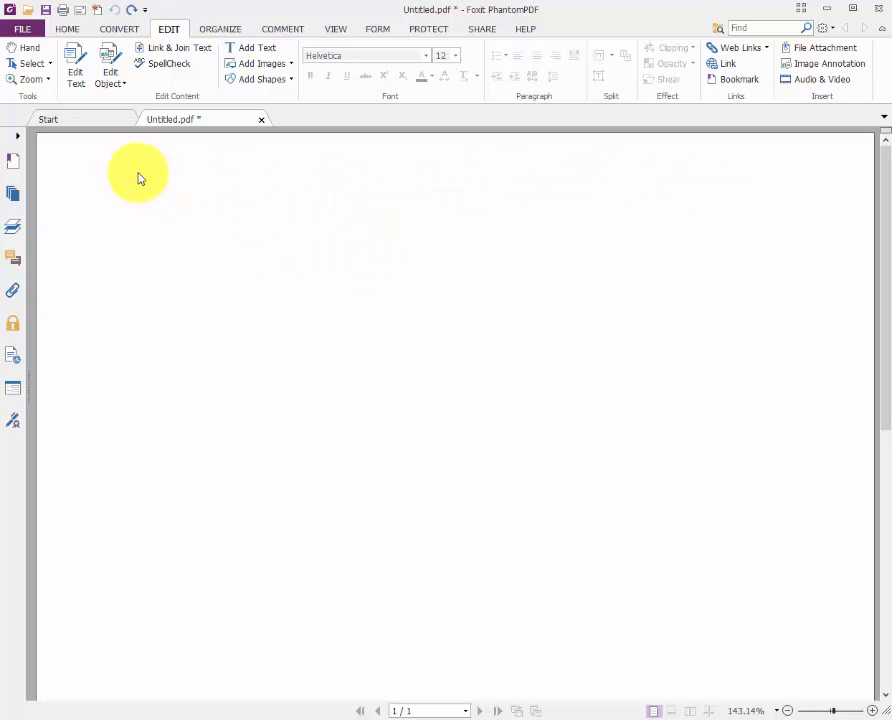
Add the text "This is my text..." near the top of the blank page.
{"action": "left_click", "coordinate": [262, 47]}
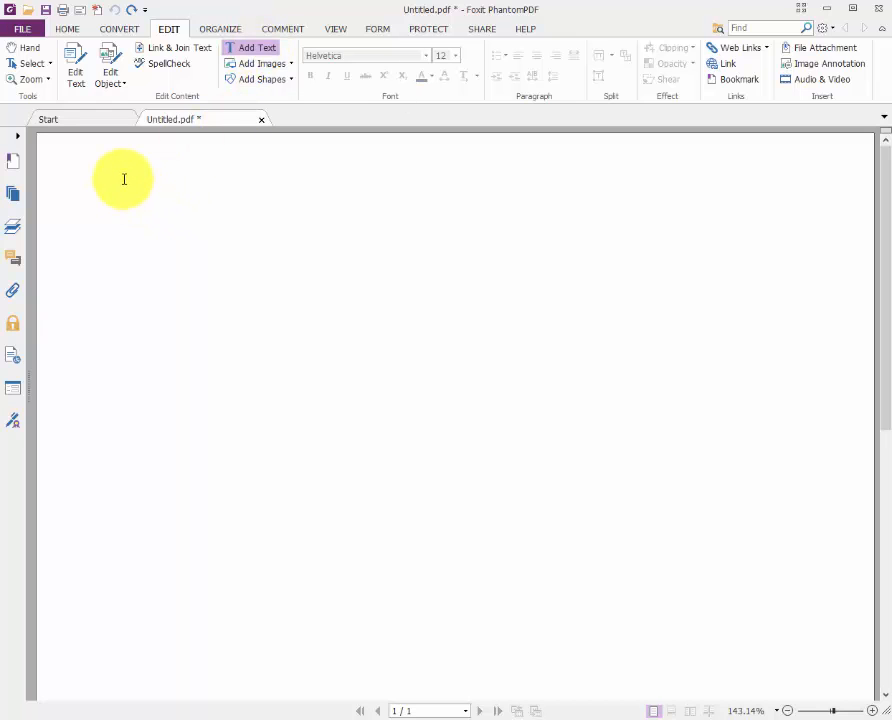
{"action": "left_click", "coordinate": [413, 289]}
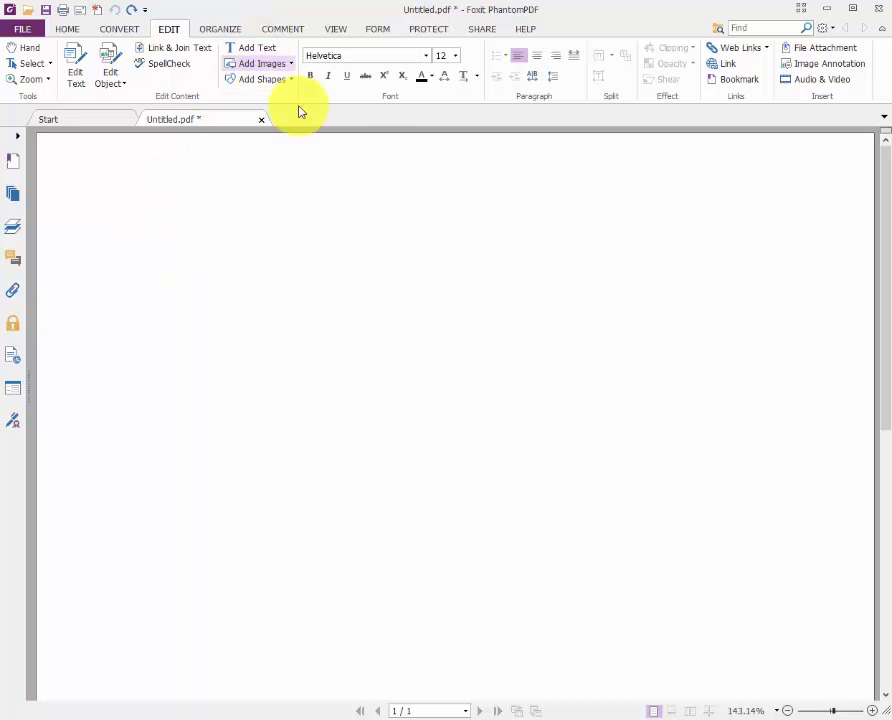
{"action": "left_click", "coordinate": [250, 48]}
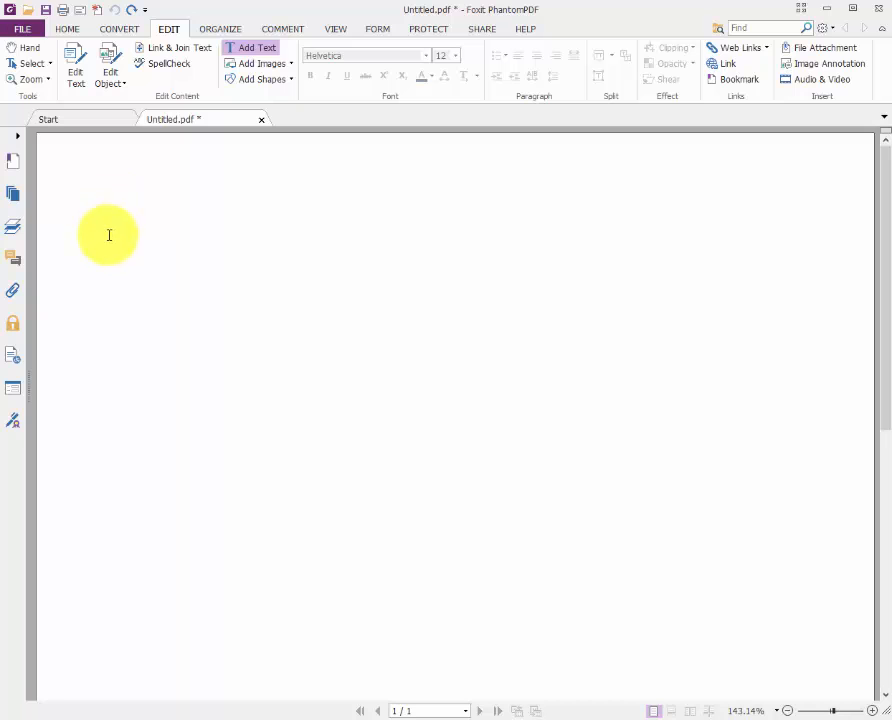
{"action": "left_click", "coordinate": [108, 232]}
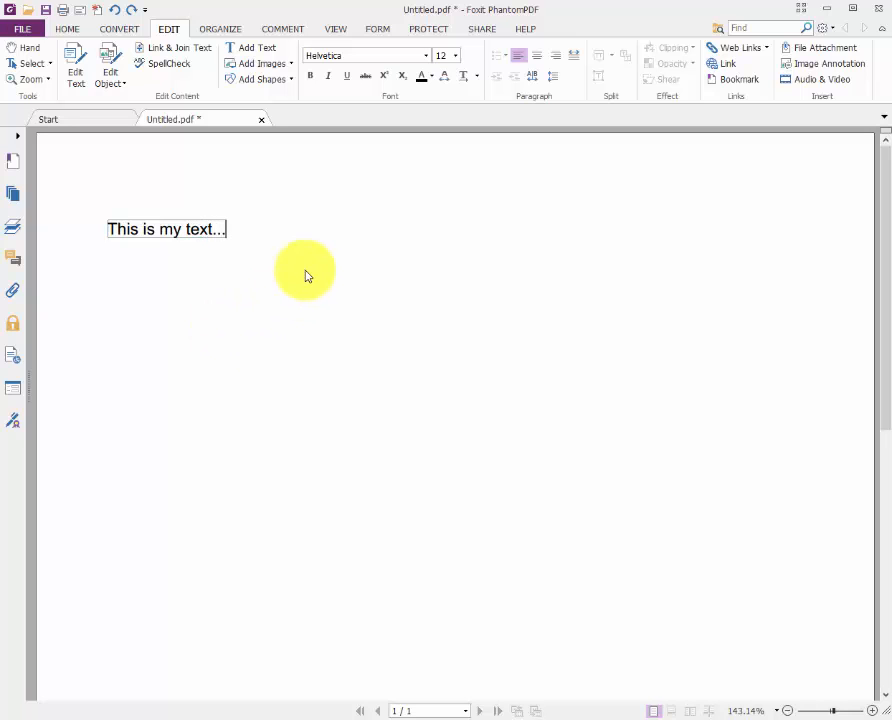
Set the font size of the whole "This is my text..." line to 36 and deselect it.
{"action": "key", "text": "ctrl+a"}
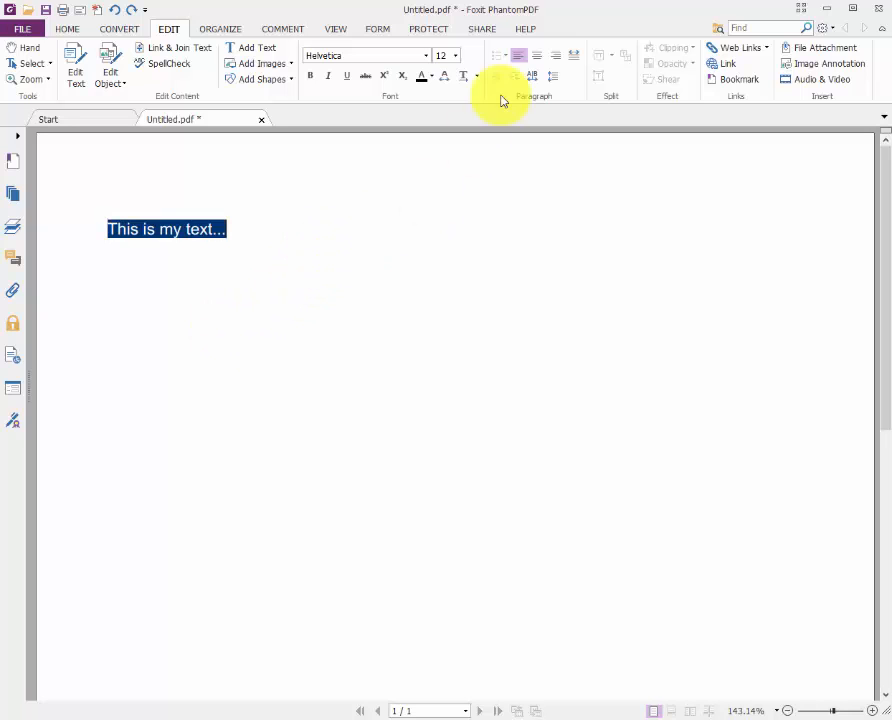
{"action": "left_click", "coordinate": [456, 55]}
{"action": "left_click_drag", "start_coordinate": [496, 120], "coordinate": [494, 138]}
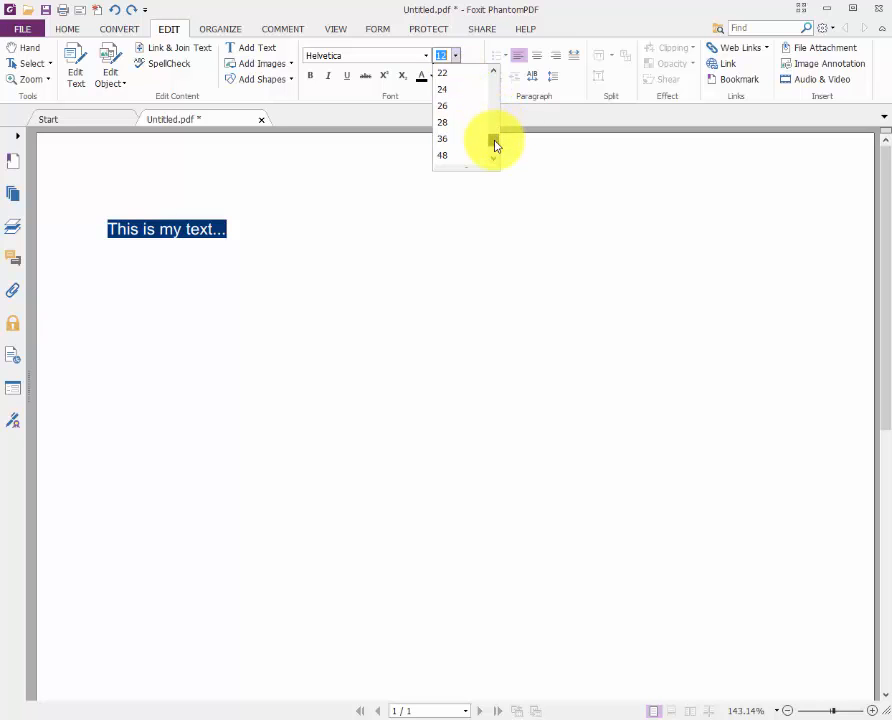
{"action": "left_click", "coordinate": [452, 140]}
{"action": "left_click", "coordinate": [518, 262]}
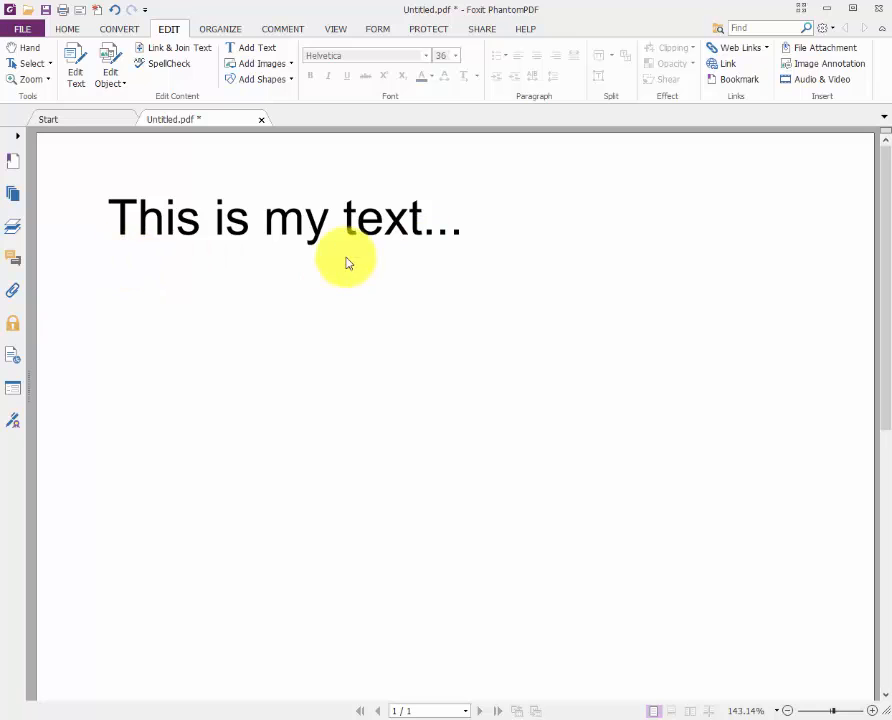
Draw a small check box form field just to the right of the text line.
{"action": "left_click", "coordinate": [384, 31]}
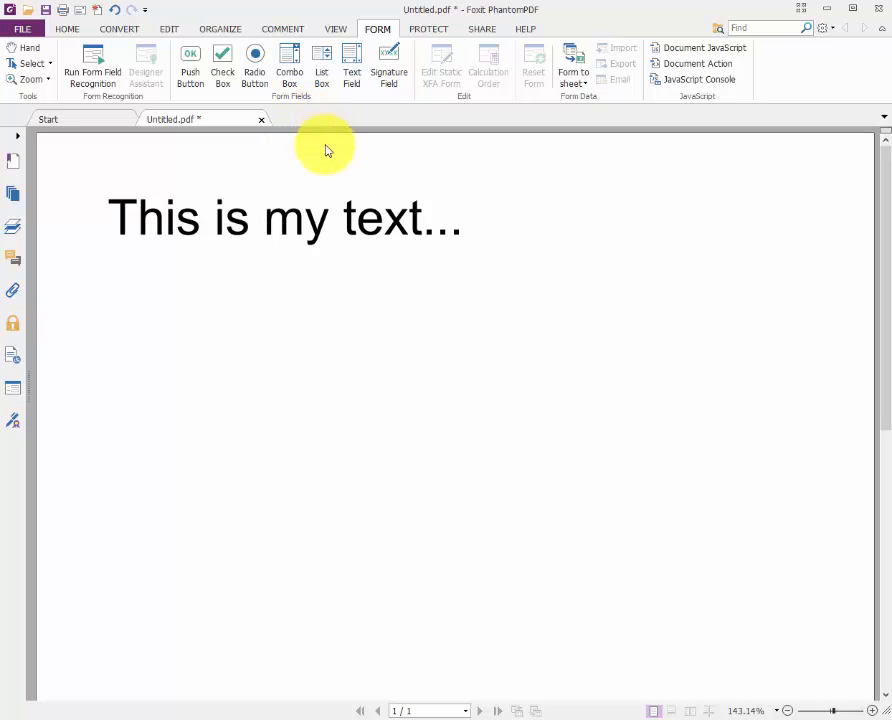
{"action": "left_click", "coordinate": [224, 58]}
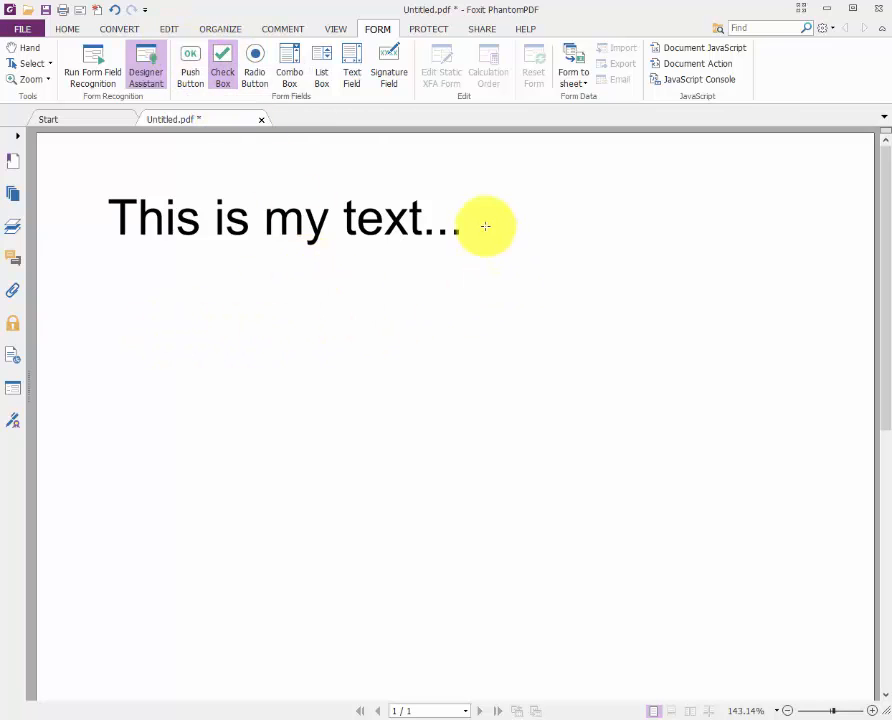
{"action": "left_click_drag", "start_coordinate": [497, 166], "coordinate": [562, 216]}
{"action": "left_click", "coordinate": [573, 188]}
Review the check box's appearance properties and close them without making changes.
{"action": "right_click", "coordinate": [540, 226]}
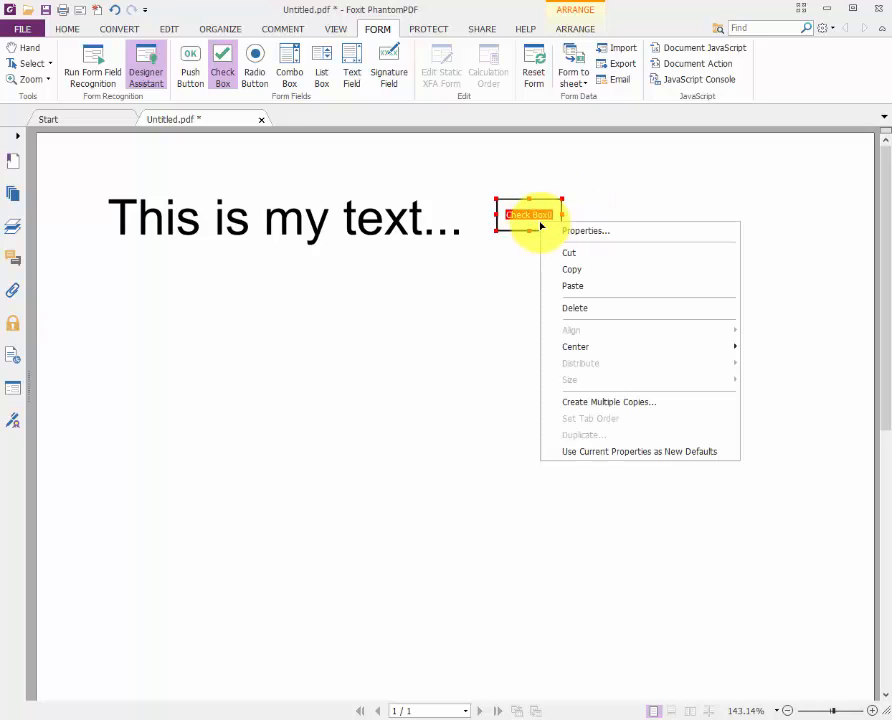
{"action": "left_click", "coordinate": [562, 231]}
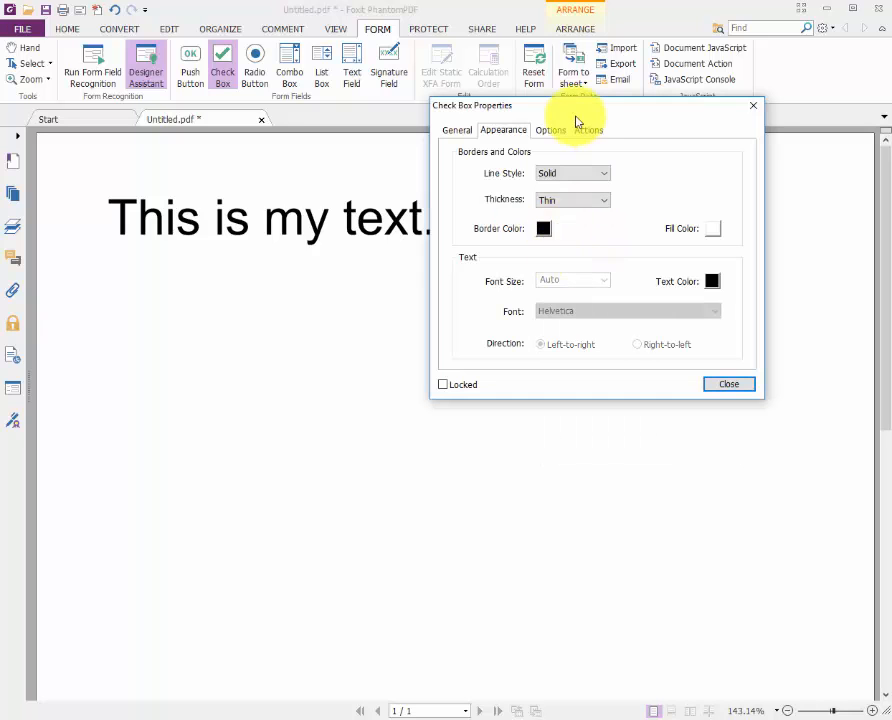
{"action": "left_click_drag", "start_coordinate": [565, 112], "coordinate": [528, 256]}
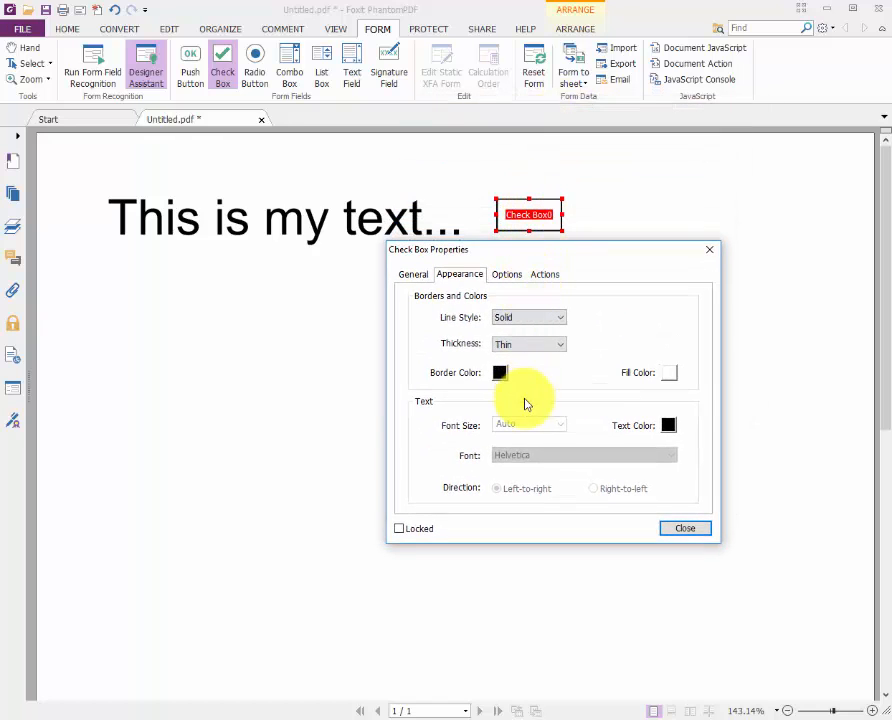
{"action": "left_click", "coordinate": [670, 530]}
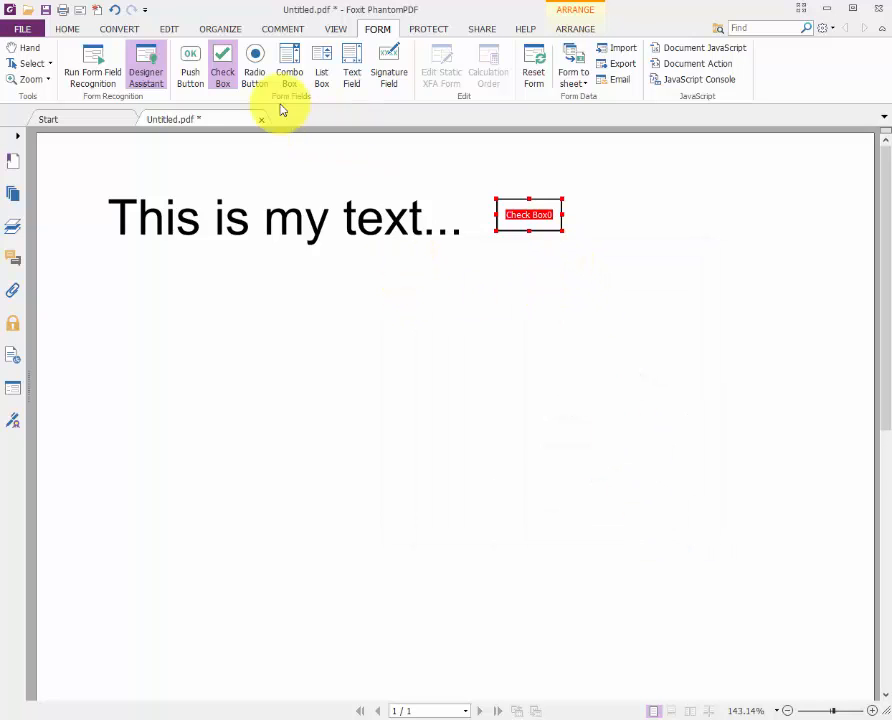
Draw a radio button below the check box and a large square list box below the radio button.
{"action": "left_click", "coordinate": [257, 63]}
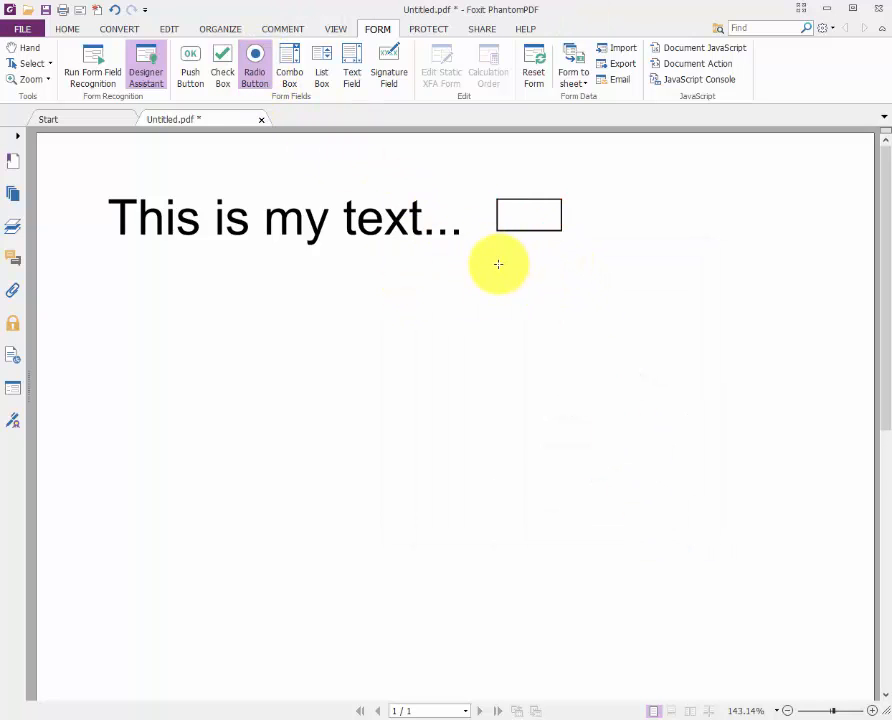
{"action": "left_click_drag", "start_coordinate": [498, 265], "coordinate": [553, 329]}
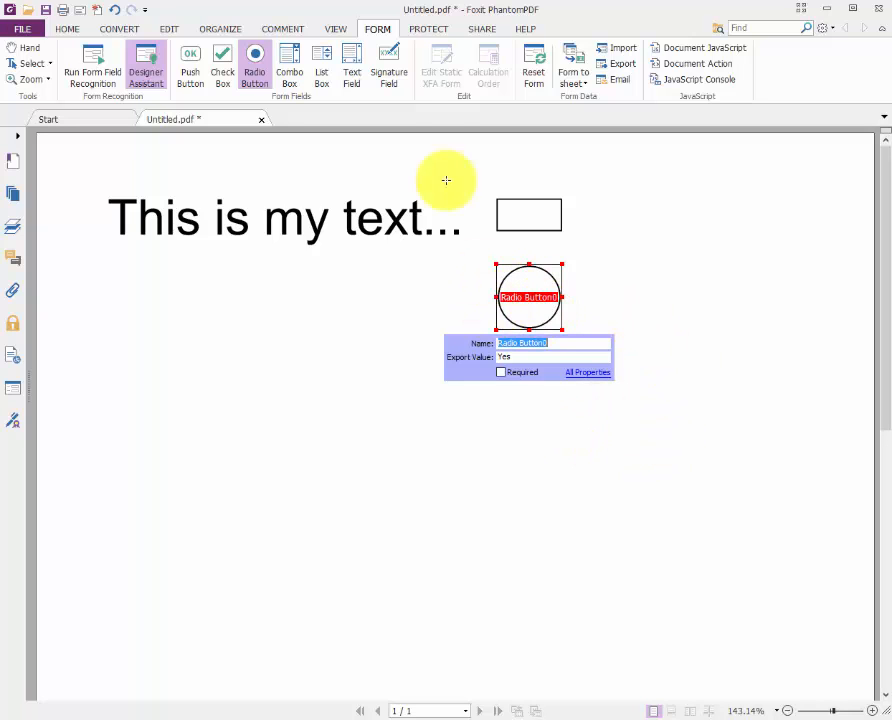
{"action": "left_click", "coordinate": [324, 68]}
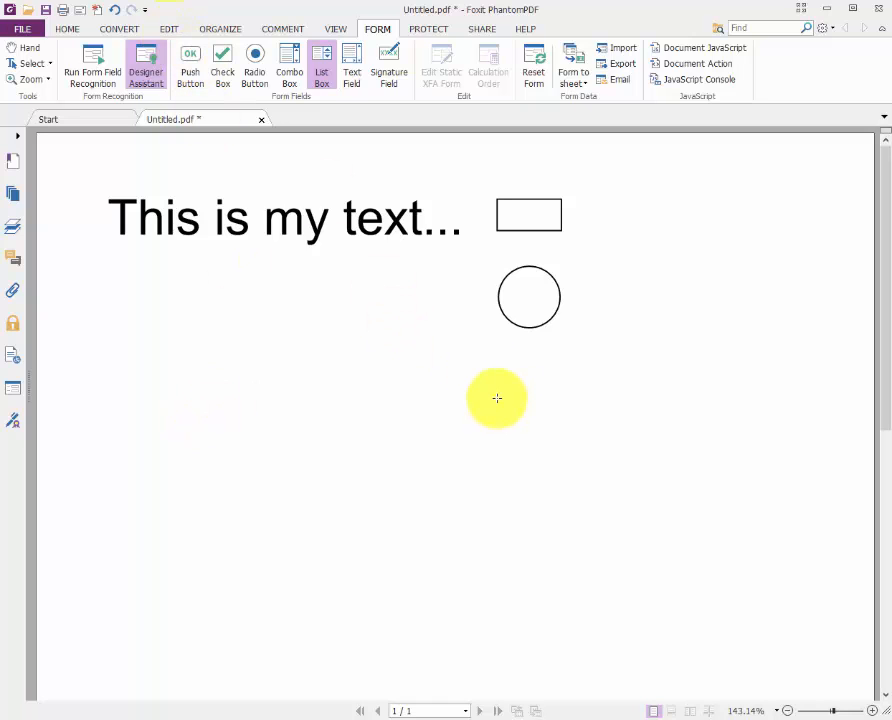
{"action": "left_click_drag", "start_coordinate": [496, 363], "coordinate": [679, 537]}
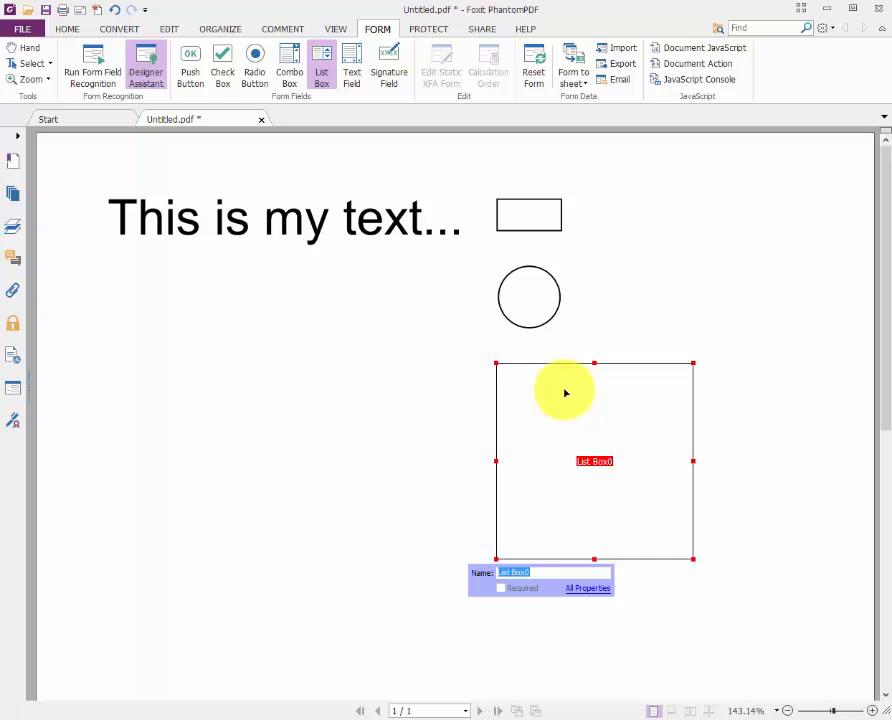
Add the item 01 to the new list box through the options in its properties.
{"action": "right_click", "coordinate": [560, 405]}
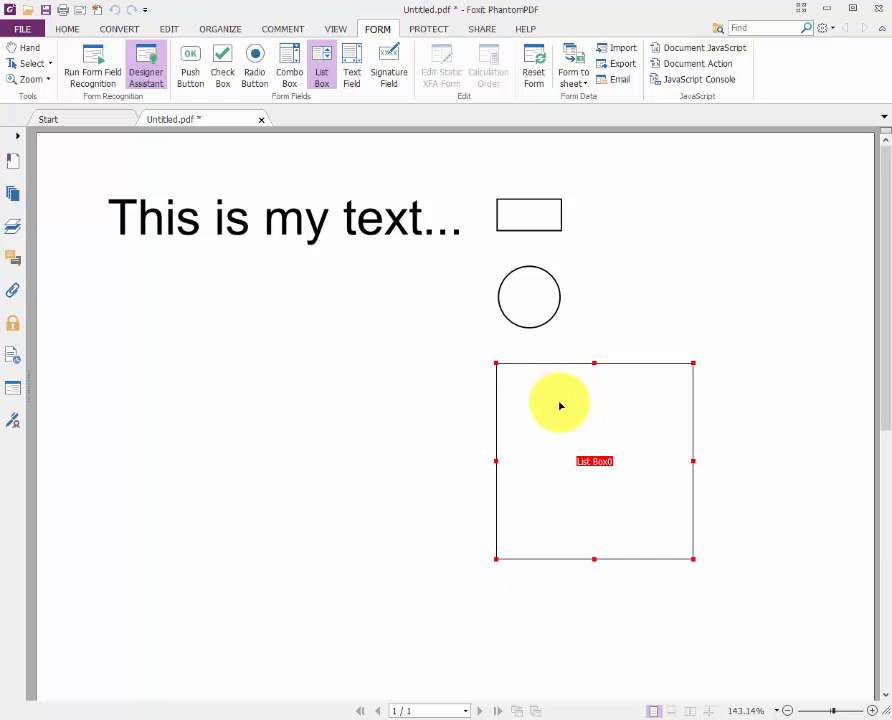
{"action": "left_click", "coordinate": [588, 411]}
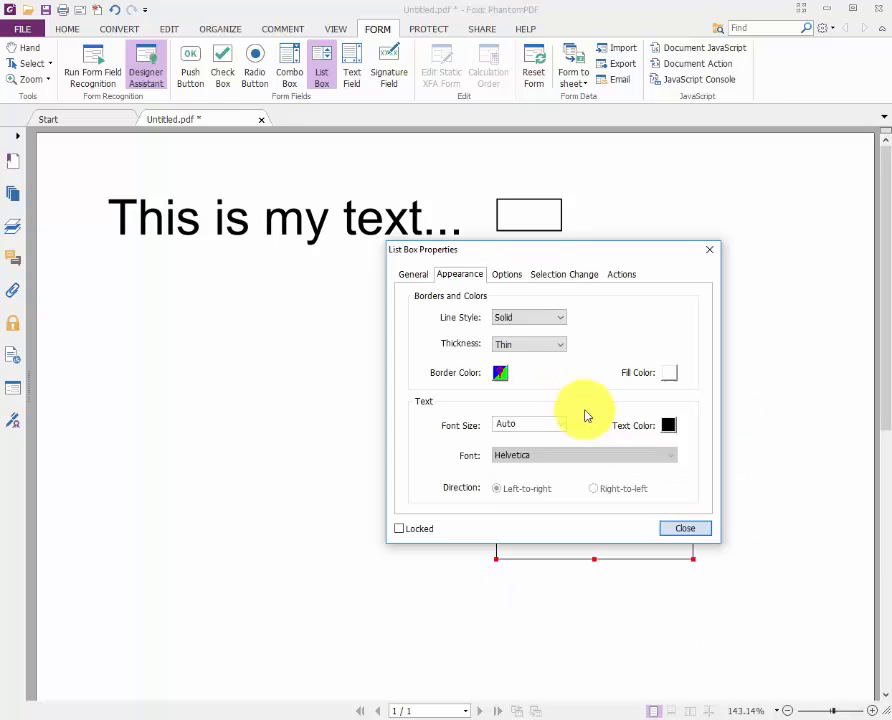
{"action": "left_click_drag", "start_coordinate": [540, 248], "coordinate": [519, 258]}
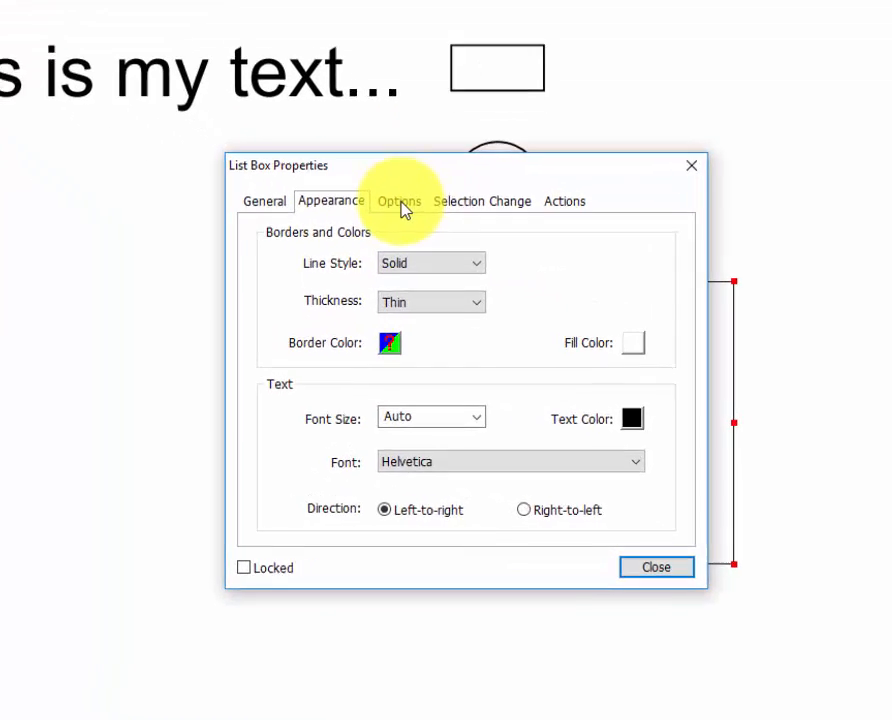
{"action": "left_click", "coordinate": [494, 279]}
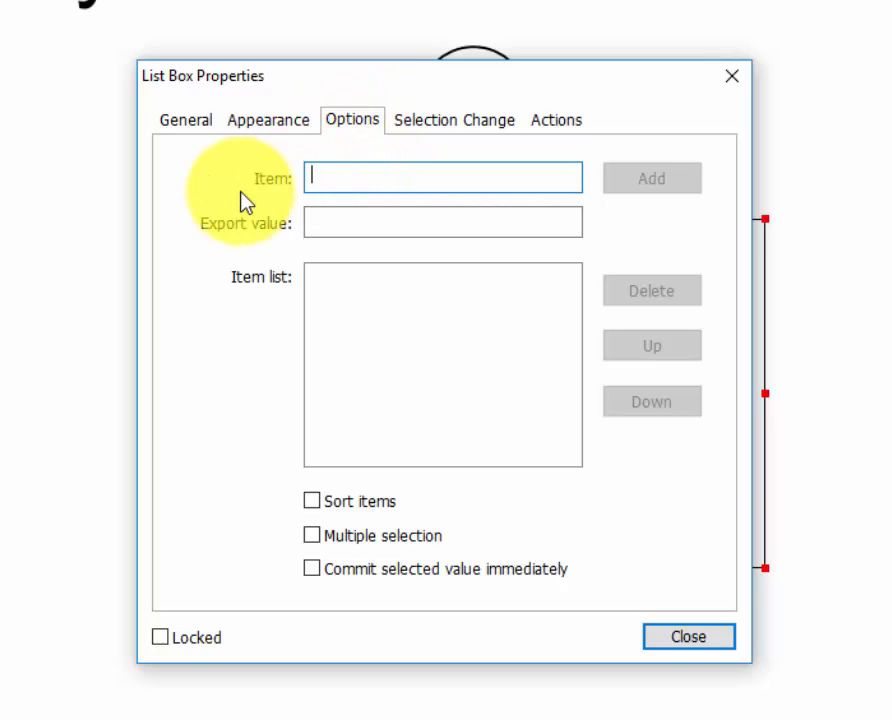
{"action": "type", "text": "01"}
{"action": "key", "text": "Tab"}
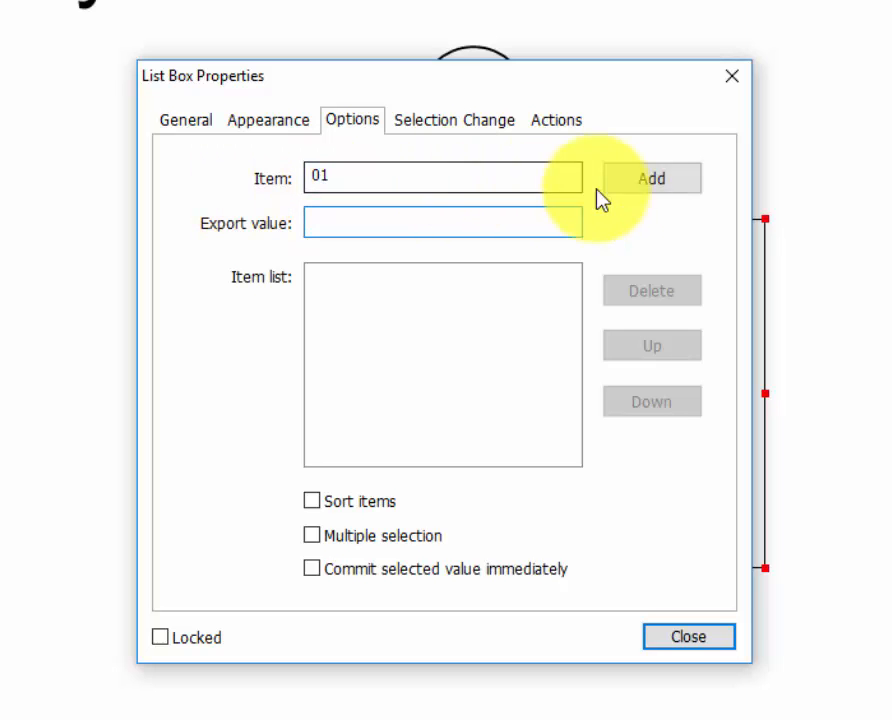
{"action": "left_click", "coordinate": [636, 189]}
Add 02 as the second item of the list box, reopening its properties when they close.
{"action": "type", "text": "02"}
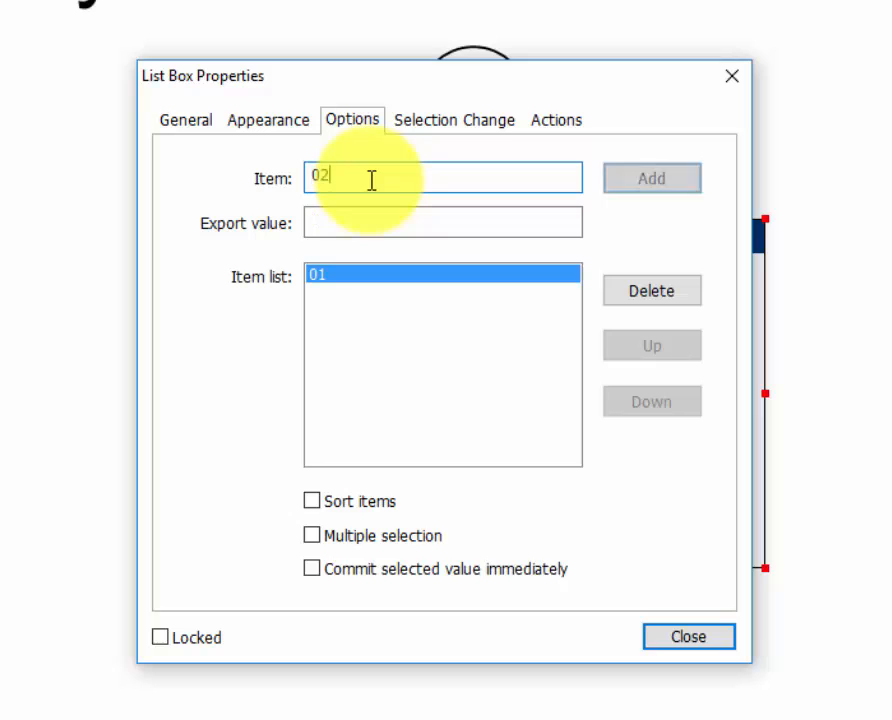
{"action": "key", "text": "Return"}
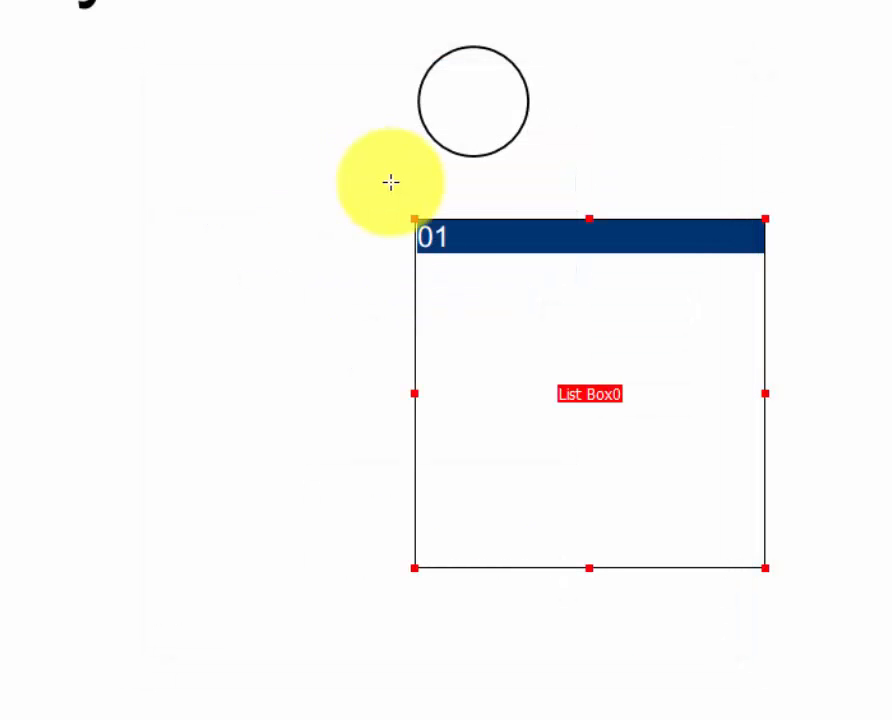
{"action": "right_click", "coordinate": [536, 308]}
{"action": "left_click", "coordinate": [575, 322]}
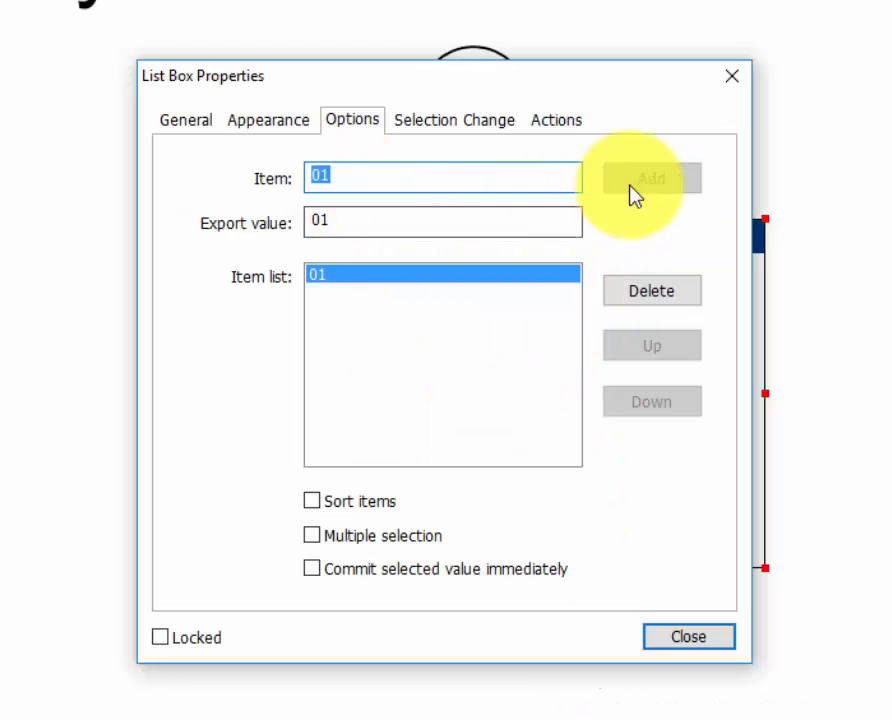
{"action": "left_click", "coordinate": [366, 180]}
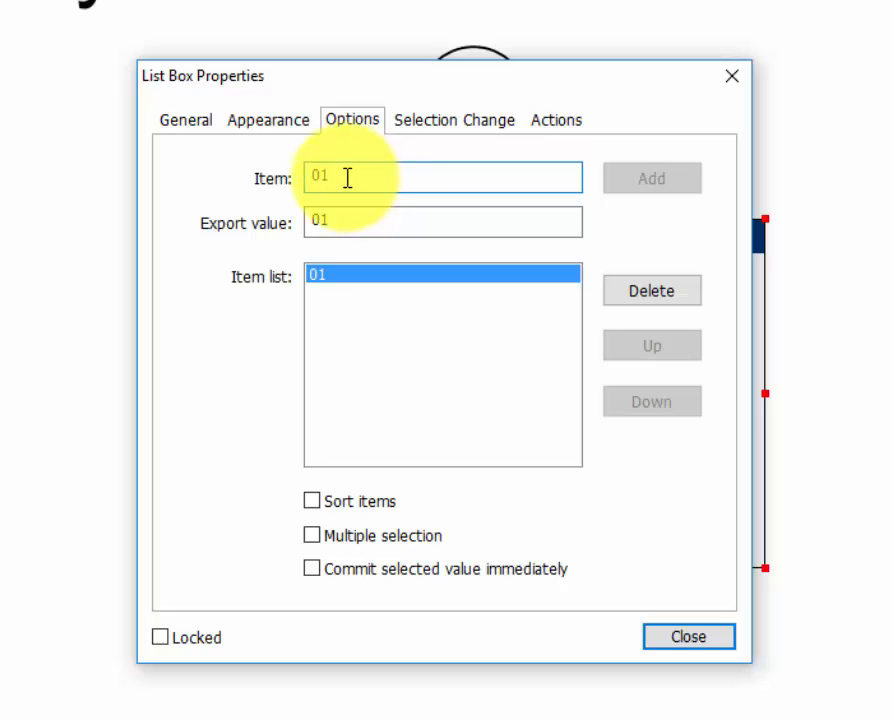
{"action": "key", "text": "BackSpace"}
{"action": "type", "text": "2"}
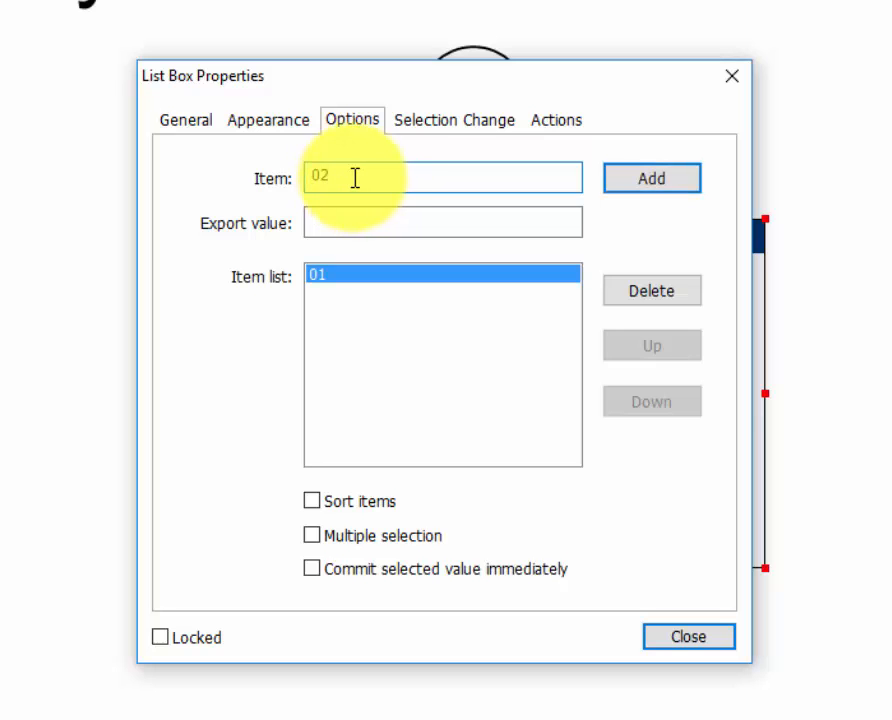
{"action": "left_click", "coordinate": [651, 178]}
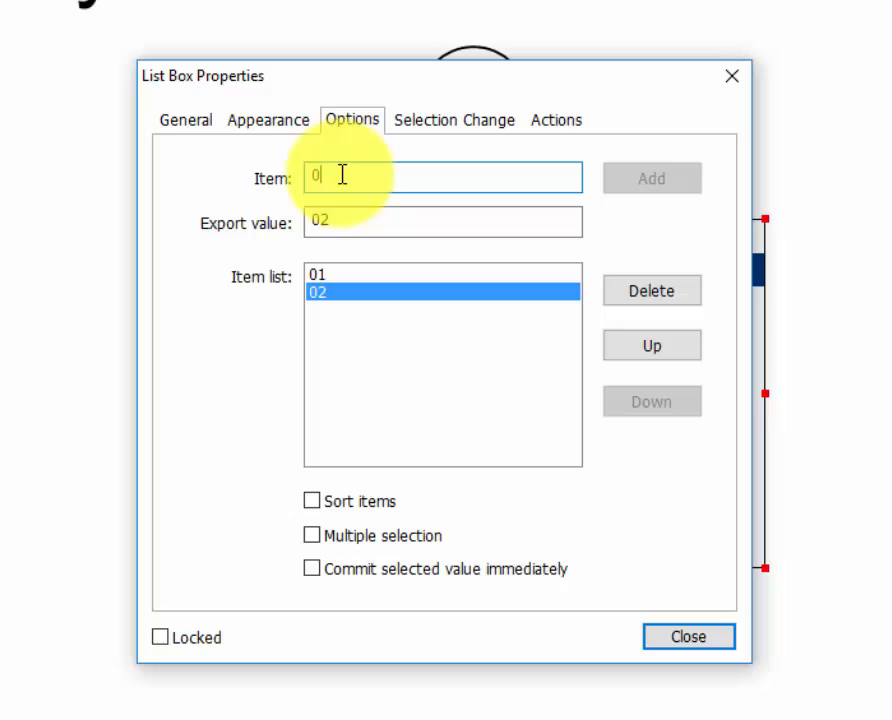
Add the items 03, 04 and 05 to the list box's item list.
{"action": "type", "text": "3"}
{"action": "left_click", "coordinate": [640, 188]}
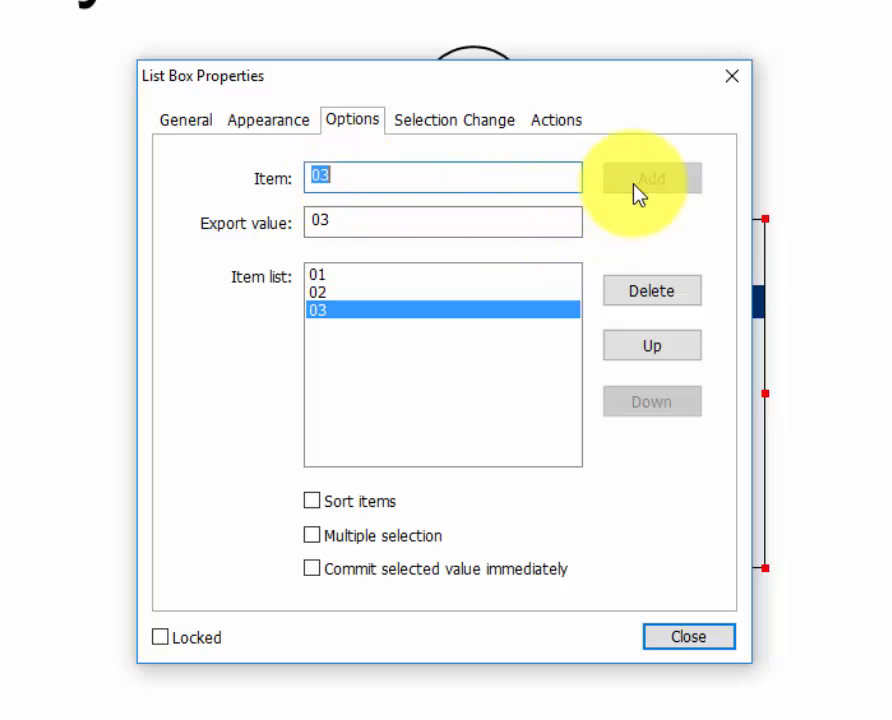
{"action": "left_click", "coordinate": [351, 181]}
{"action": "key", "text": "BackSpace"}
{"action": "type", "text": "4"}
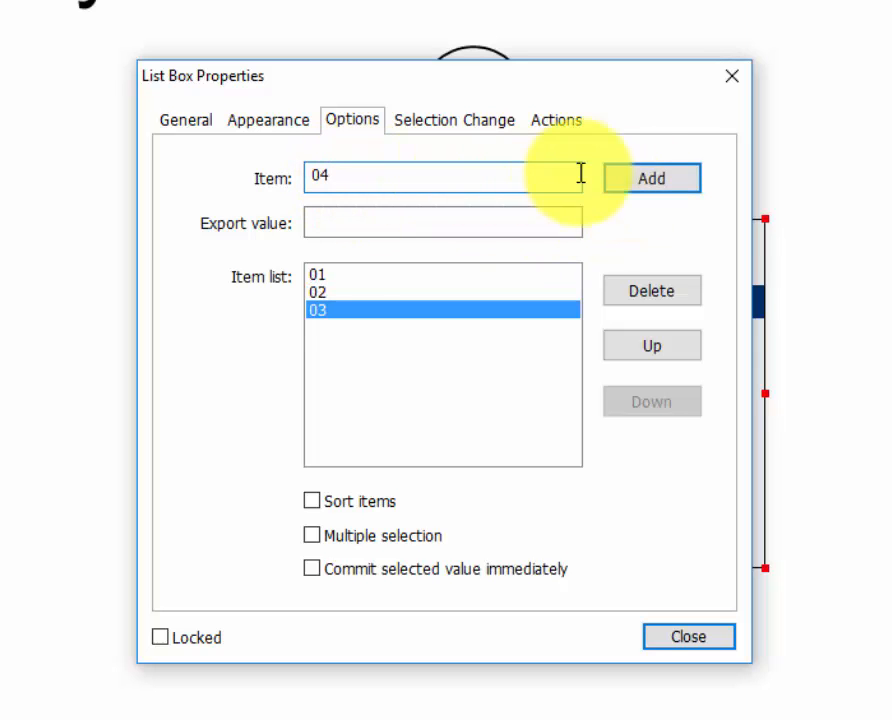
{"action": "left_click", "coordinate": [640, 178]}
{"action": "left_click", "coordinate": [403, 183]}
{"action": "key", "text": "BackSpace"}
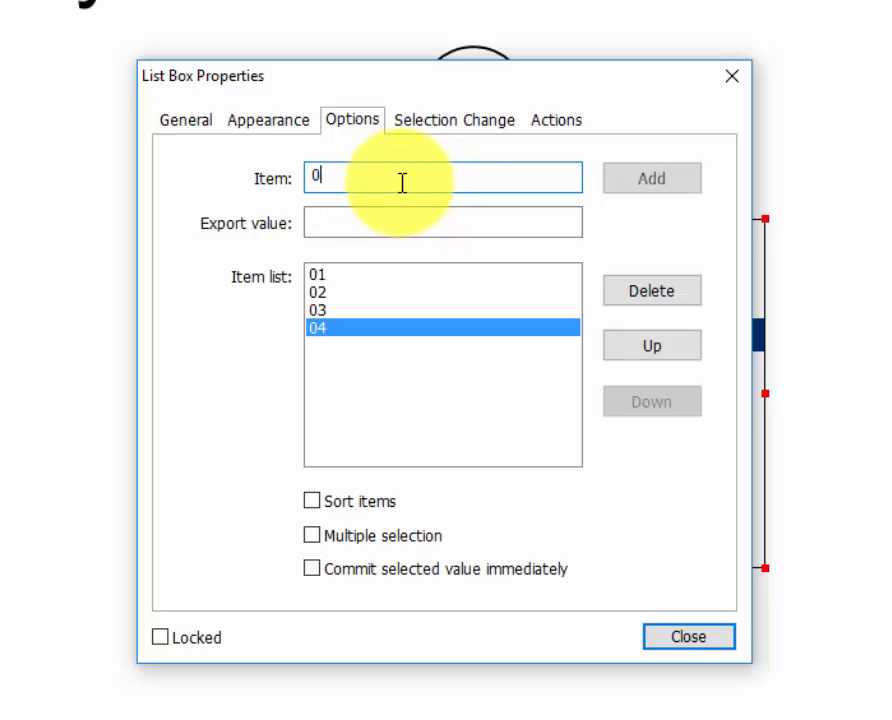
{"action": "type", "text": "5"}
{"action": "key", "text": "Return"}
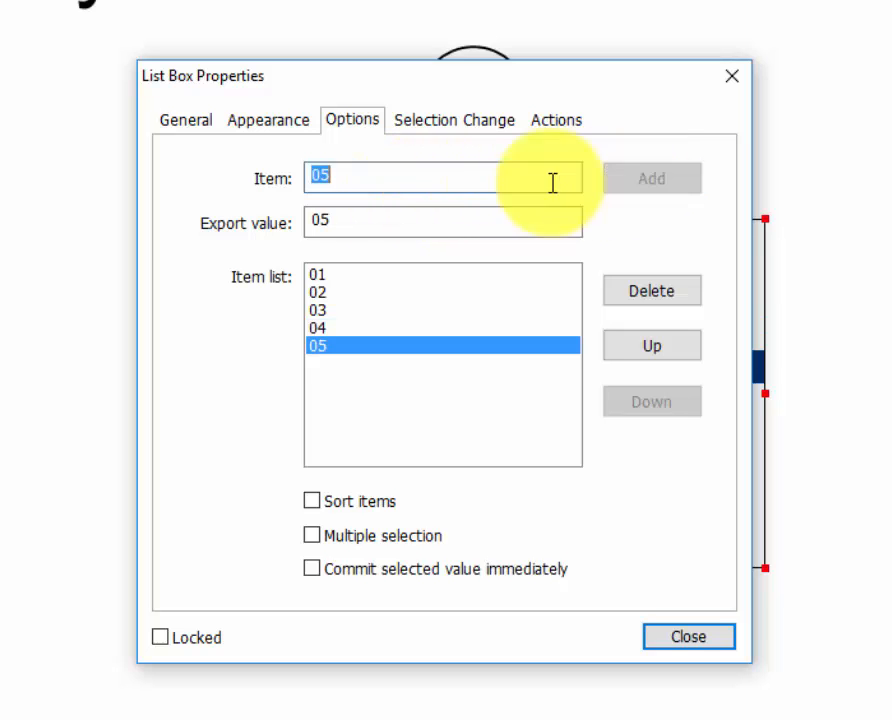
Add the items 06 and 07 to the list box's item list and close its properties.
{"action": "left_click", "coordinate": [398, 178]}
{"action": "type", "text": "6"}
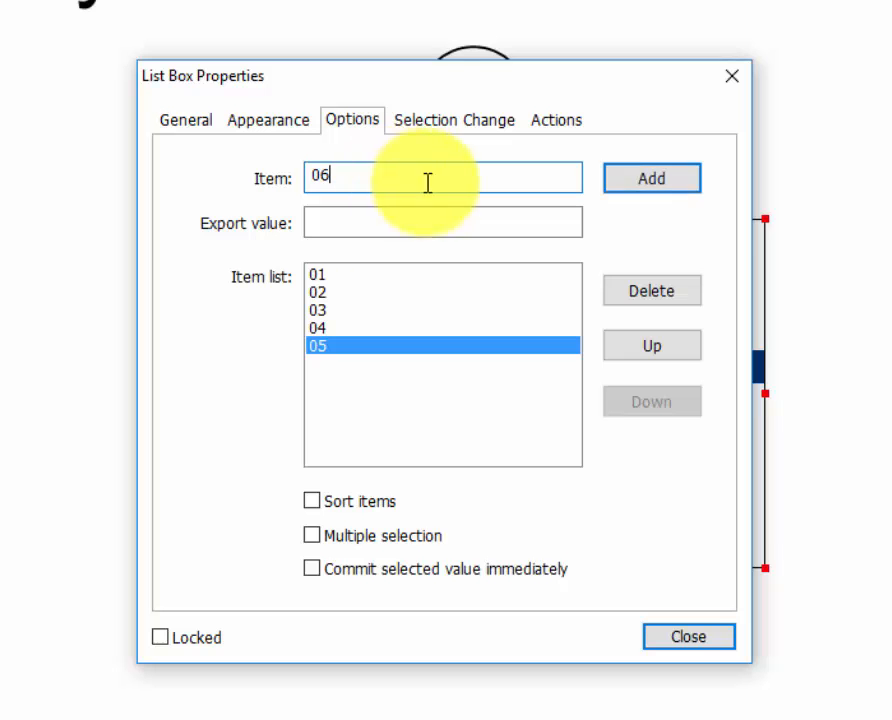
{"action": "left_click", "coordinate": [640, 182]}
{"action": "type", "text": "0"}
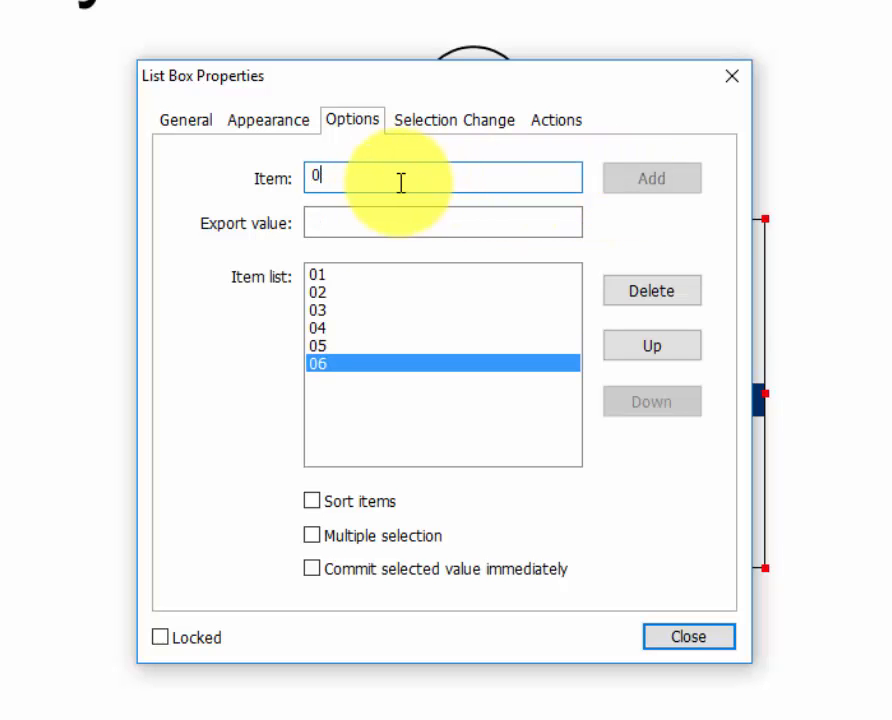
{"action": "type", "text": "7"}
{"action": "left_click", "coordinate": [660, 180]}
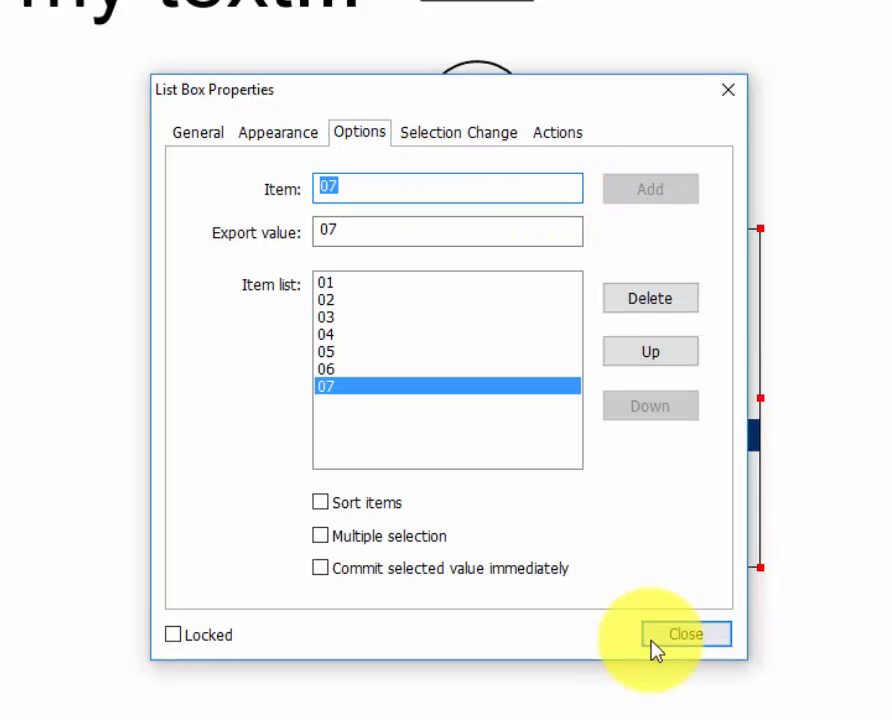
{"action": "left_click", "coordinate": [655, 640]}
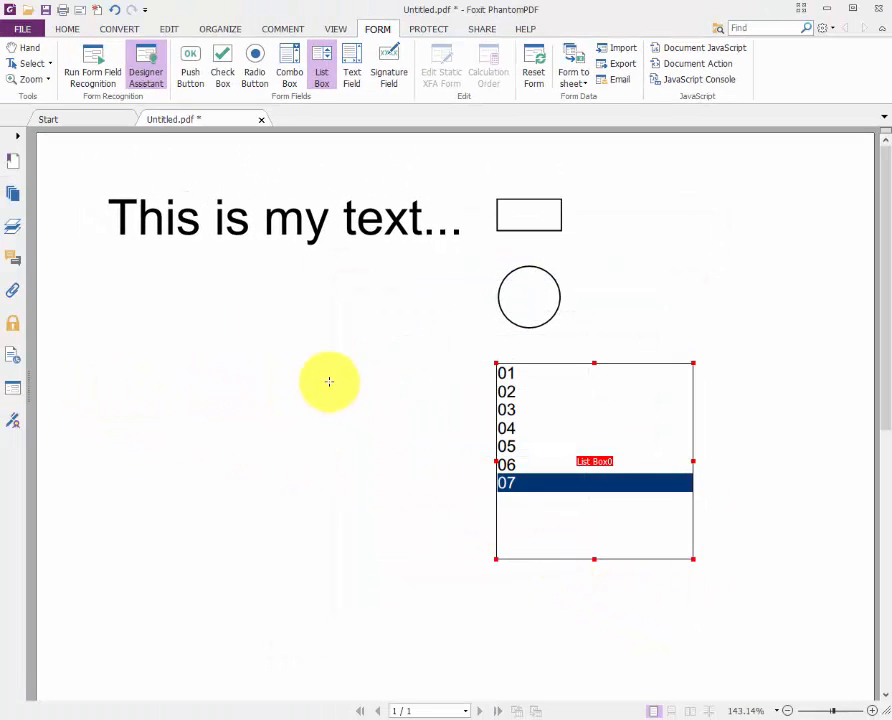
{"action": "left_click", "coordinate": [170, 29]}
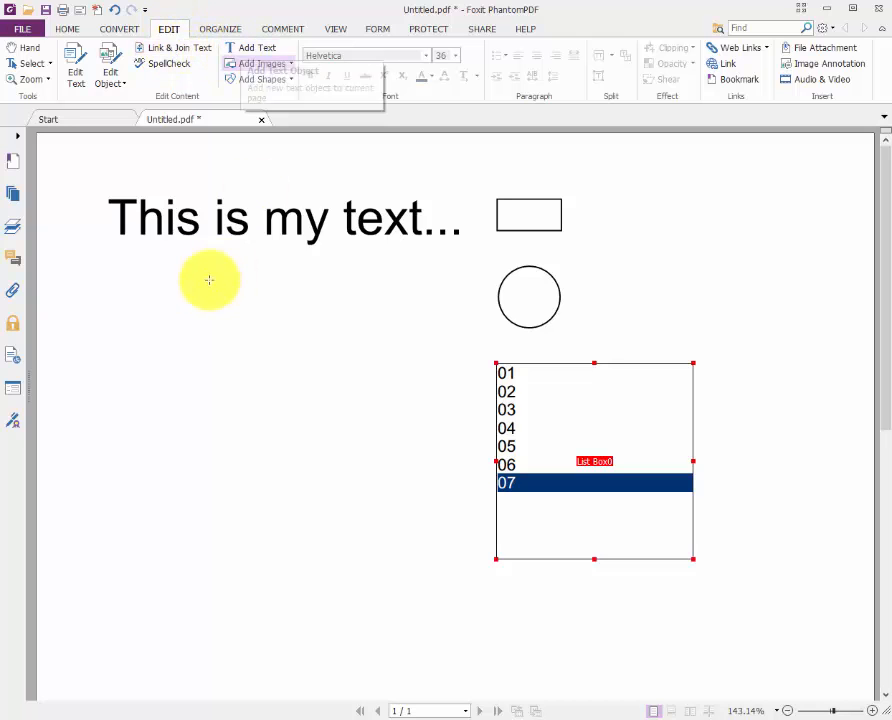
{"action": "left_click", "coordinate": [246, 48]}
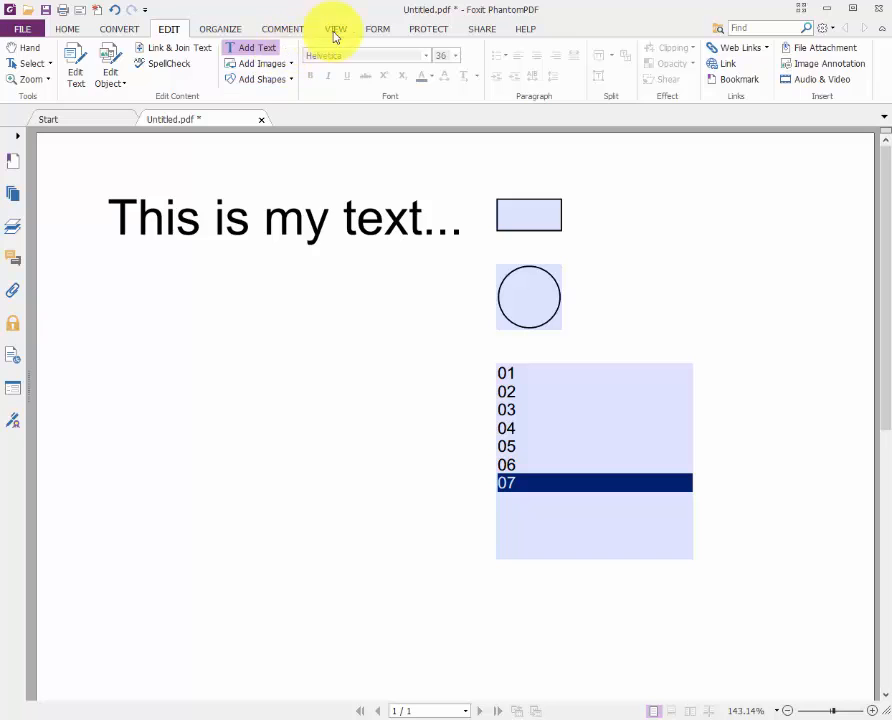
{"action": "left_click", "coordinate": [377, 29]}
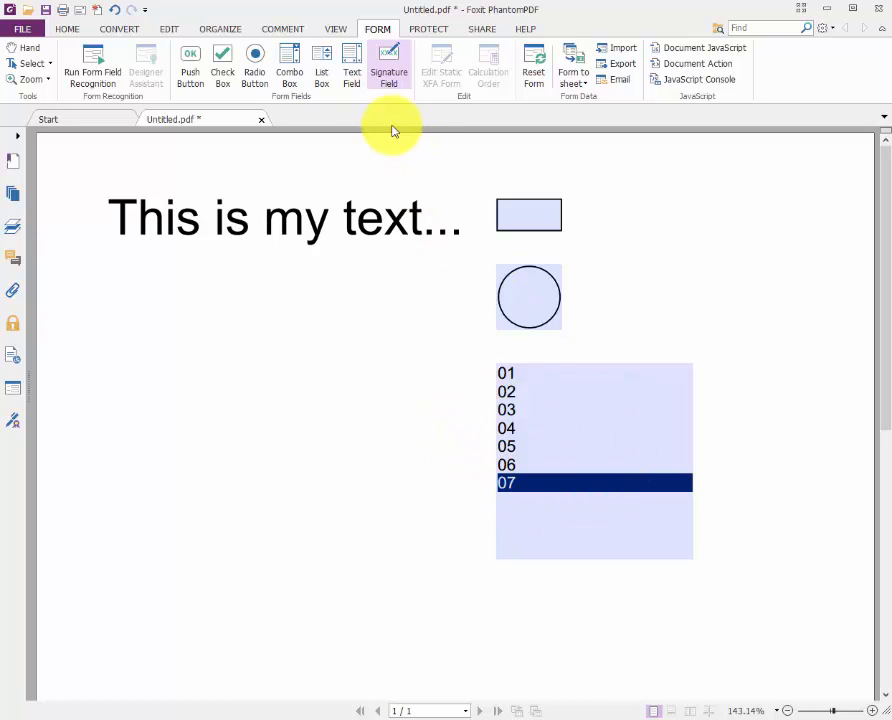
{"action": "left_click", "coordinate": [352, 78]}
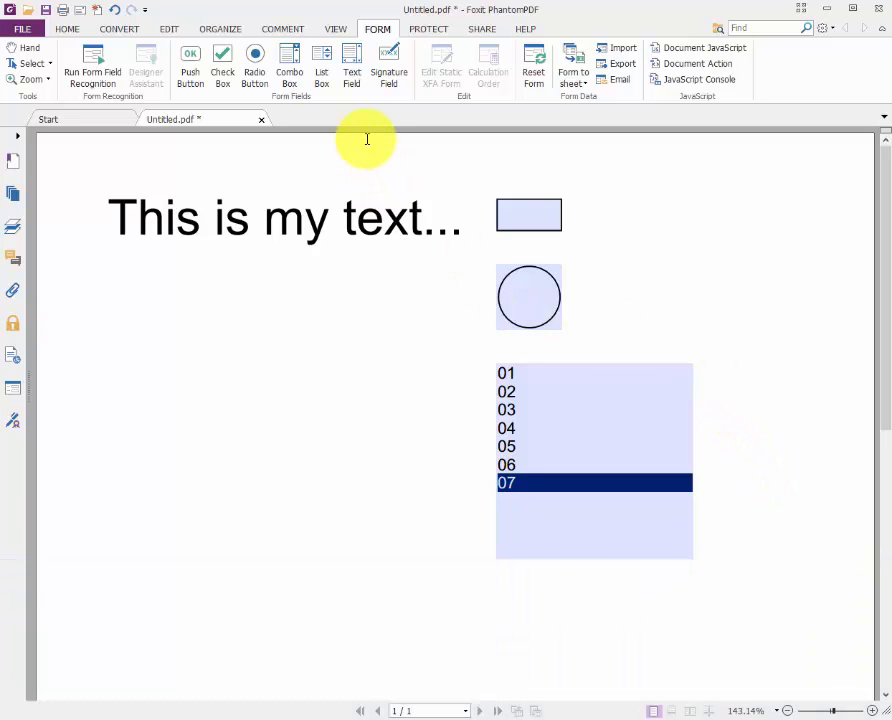
{"action": "left_click", "coordinate": [352, 63]}
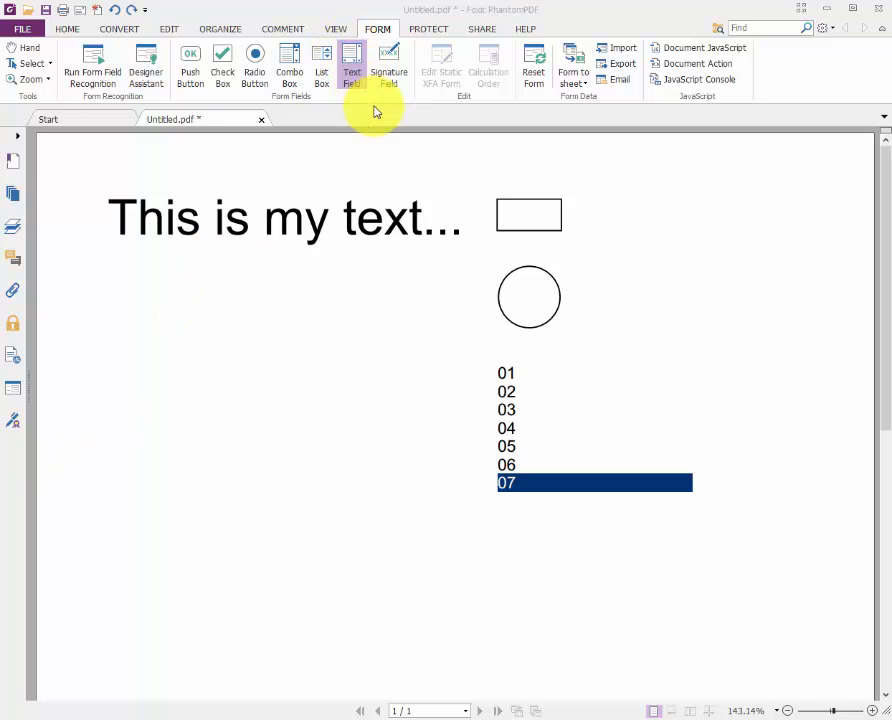
Shrink the list box to about half its width and height and leave field design by switching to the Add Text tool.
{"action": "left_click", "coordinate": [319, 60]}
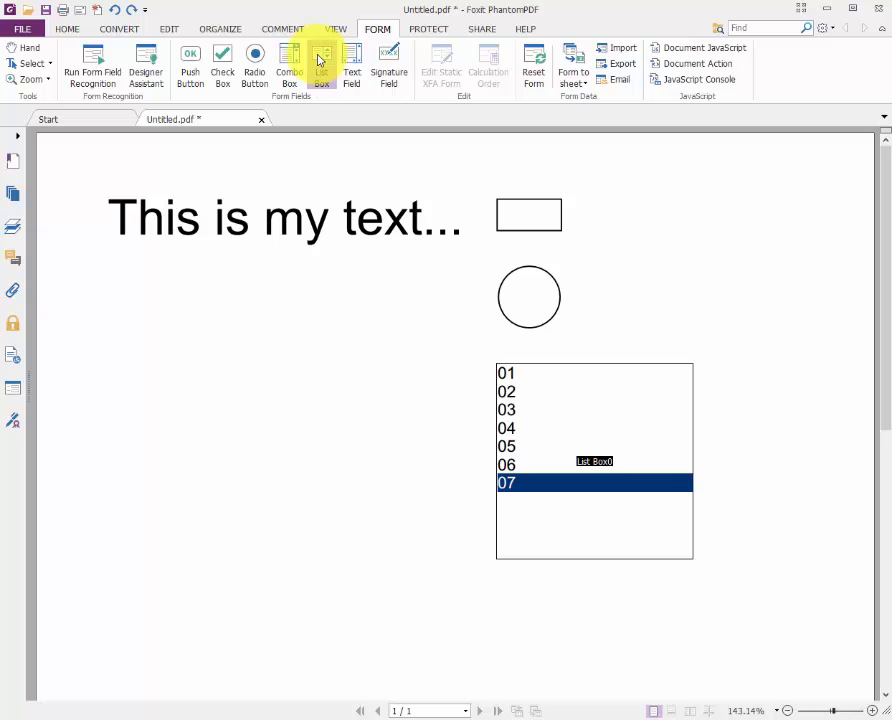
{"action": "left_click", "coordinate": [534, 384]}
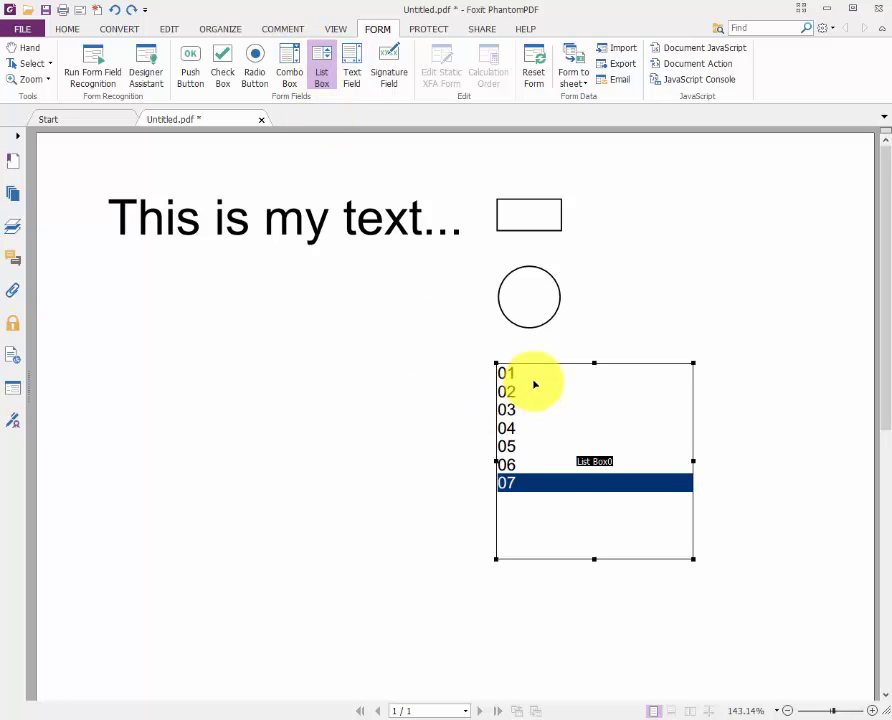
{"action": "right_click", "coordinate": [574, 423]}
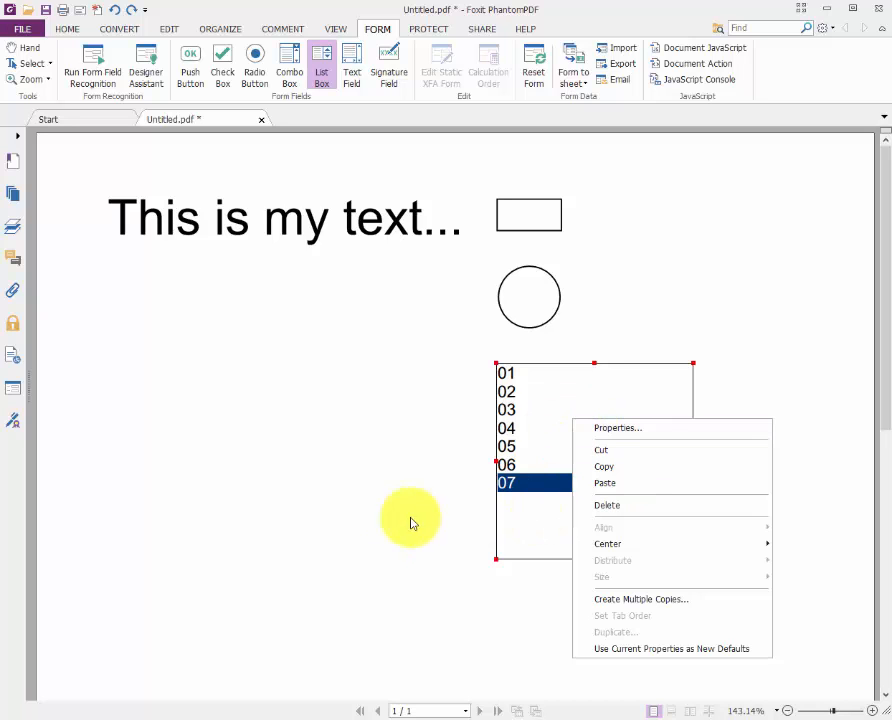
{"action": "left_click", "coordinate": [510, 545]}
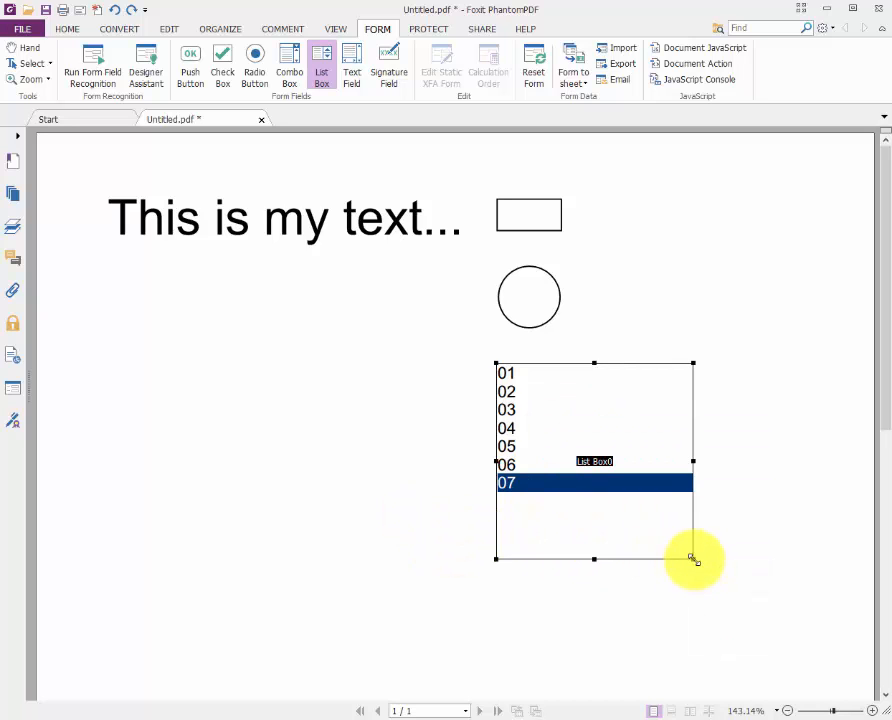
{"action": "left_click_drag", "start_coordinate": [692, 558], "coordinate": [603, 446]}
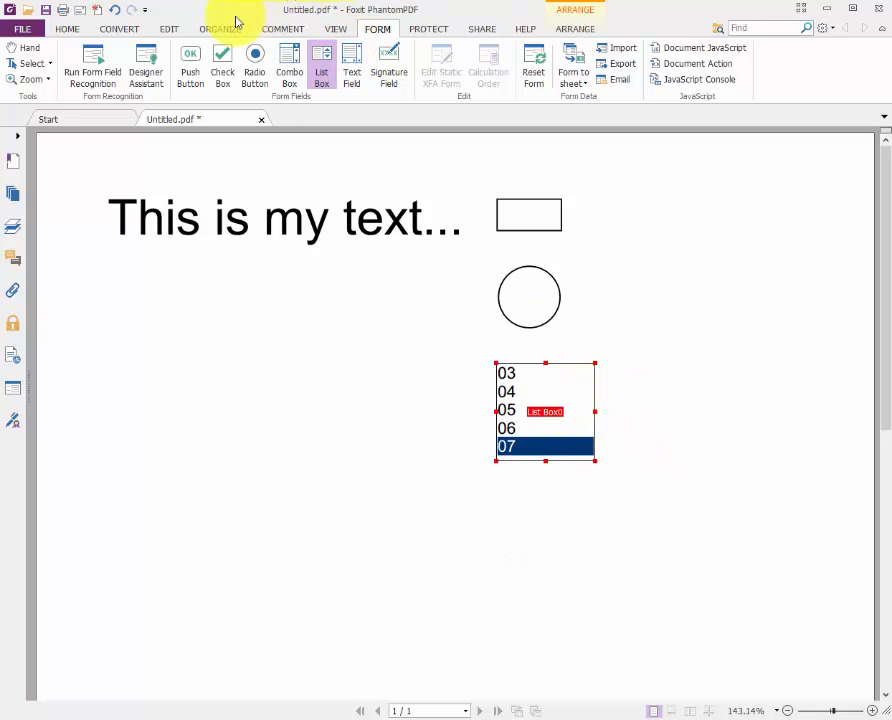
{"action": "left_click", "coordinate": [170, 30]}
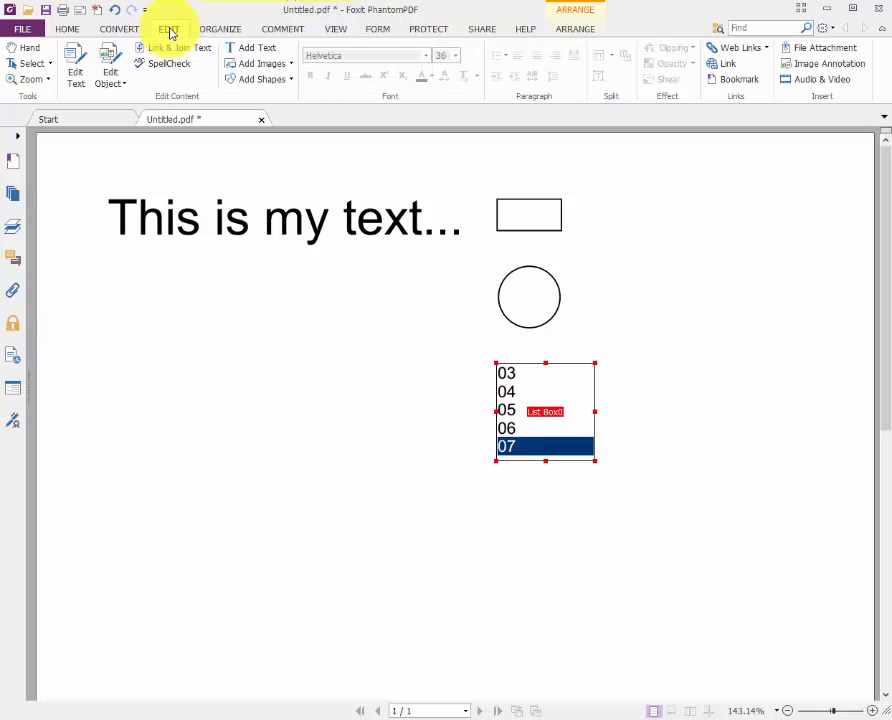
{"action": "left_click", "coordinate": [248, 48]}
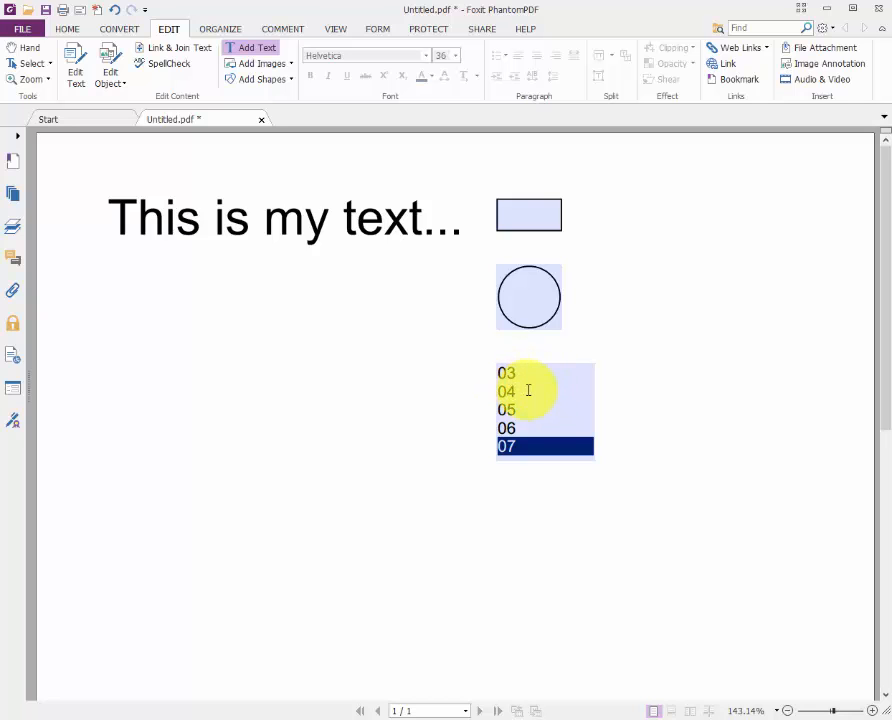
{"action": "left_click", "coordinate": [385, 29]}
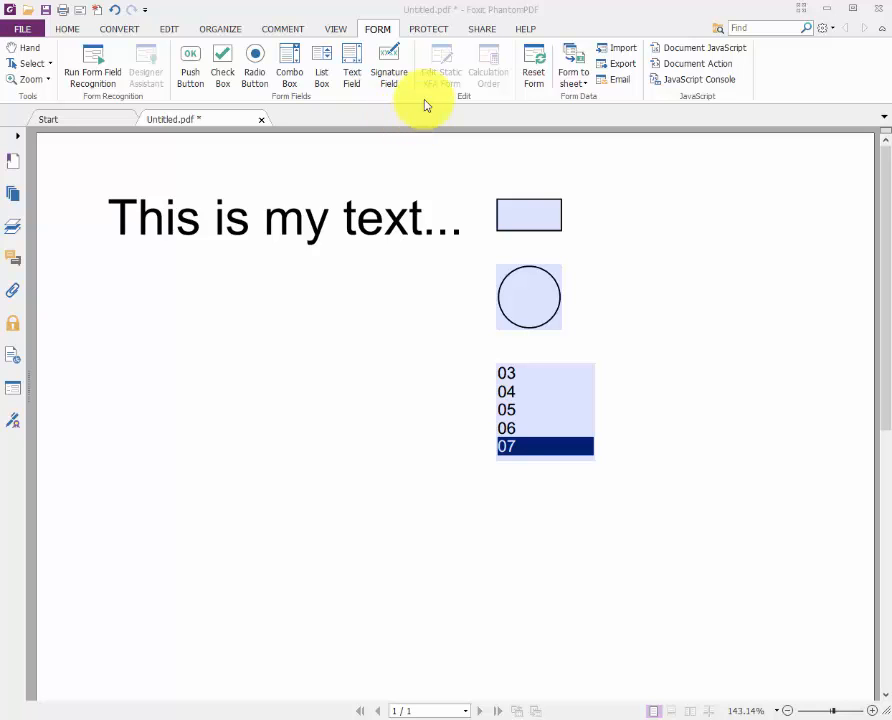
{"action": "left_click", "coordinate": [434, 28]}
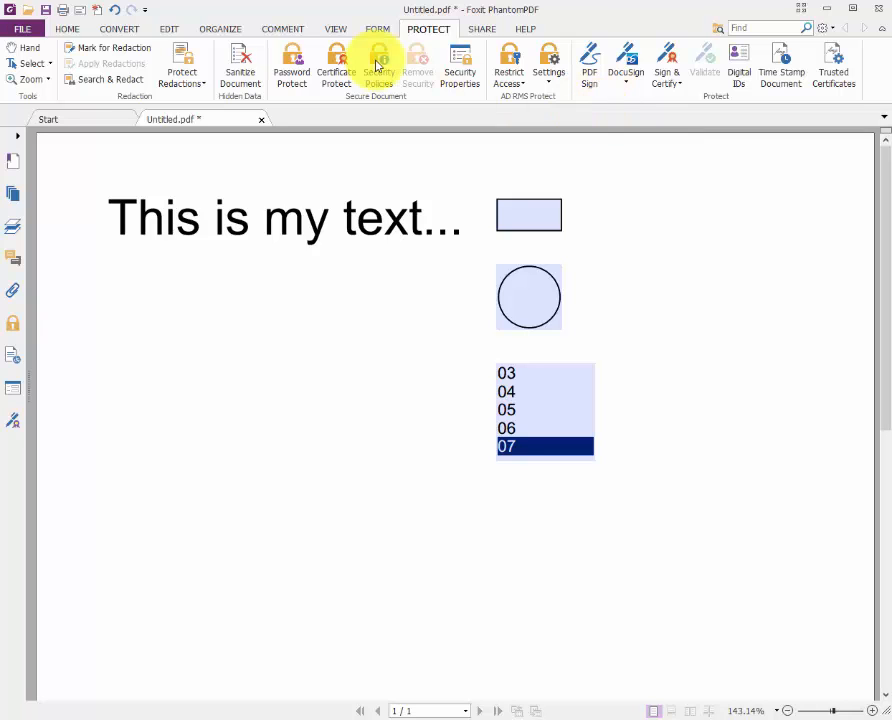
{"action": "left_click", "coordinate": [170, 31]}
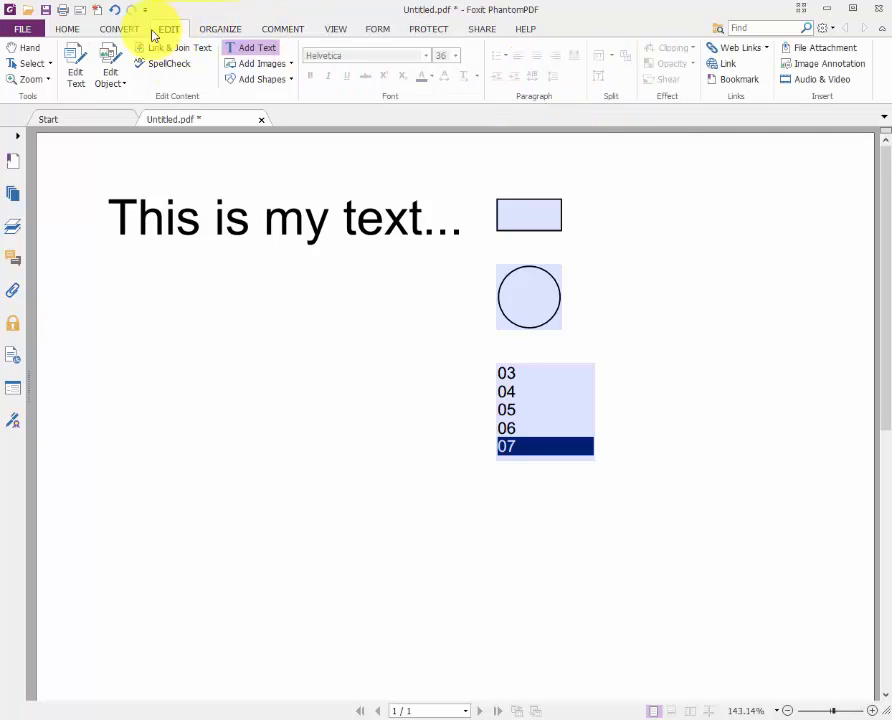
{"action": "left_click", "coordinate": [127, 33]}
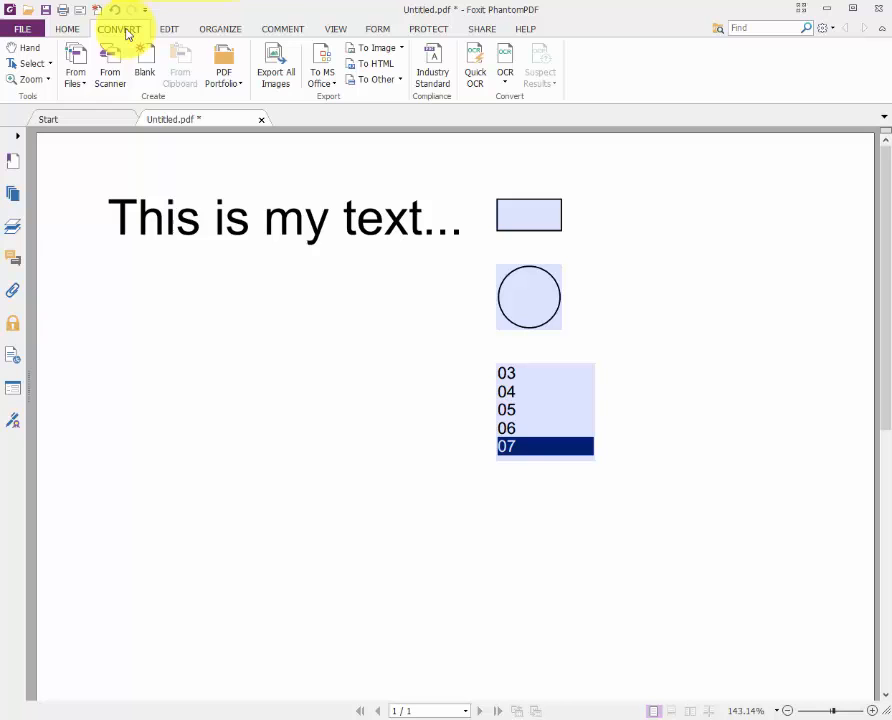
{"action": "left_click", "coordinate": [70, 32]}
{"action": "left_click", "coordinate": [220, 33]}
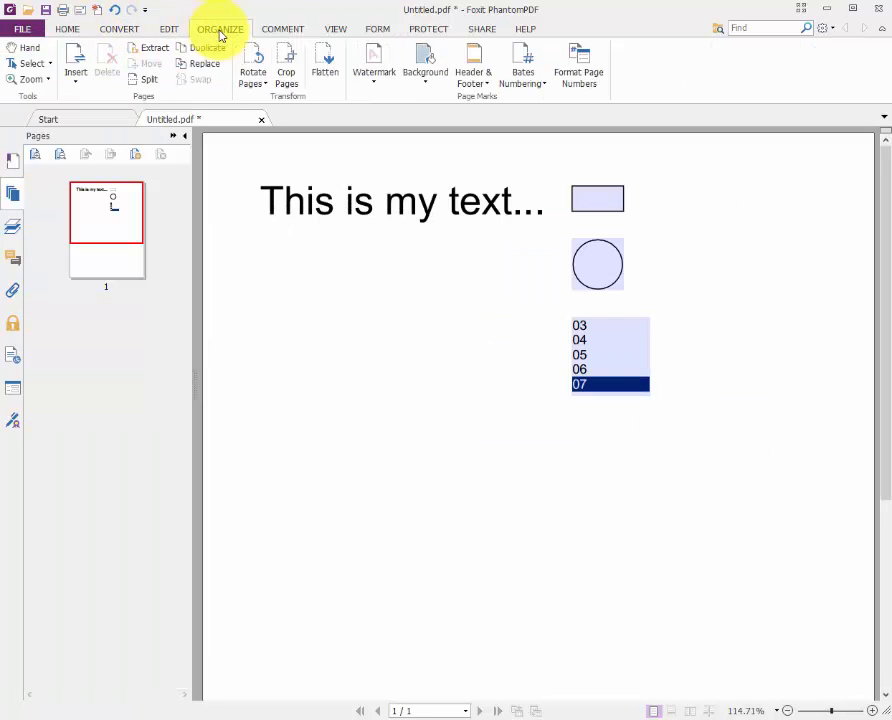
Draw a handwritten first-name signature with the Pencil tool on the blank area below the heading text.
{"action": "left_click", "coordinate": [284, 32]}
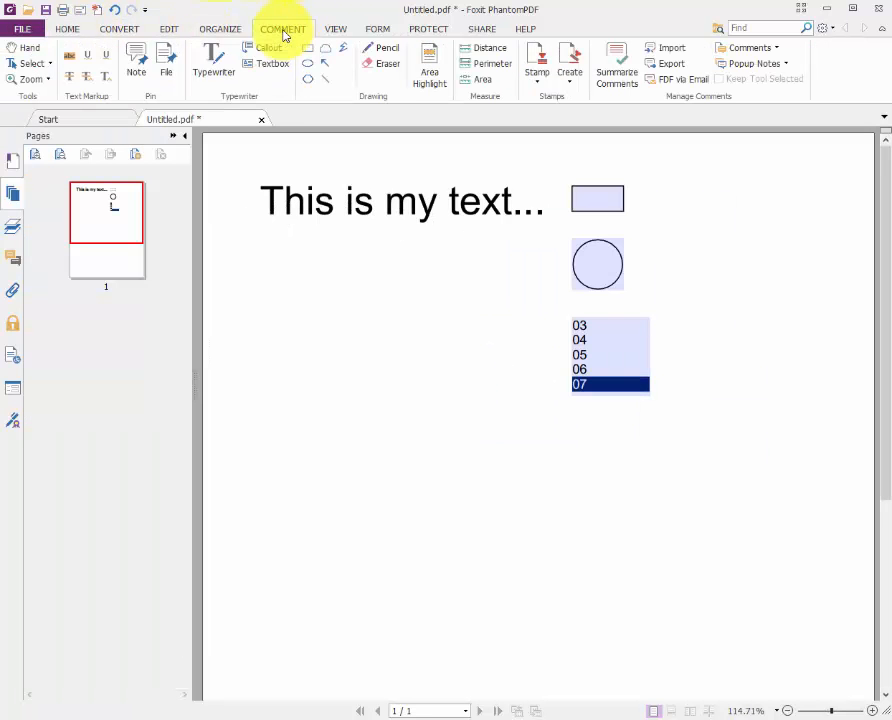
{"action": "left_click", "coordinate": [399, 50]}
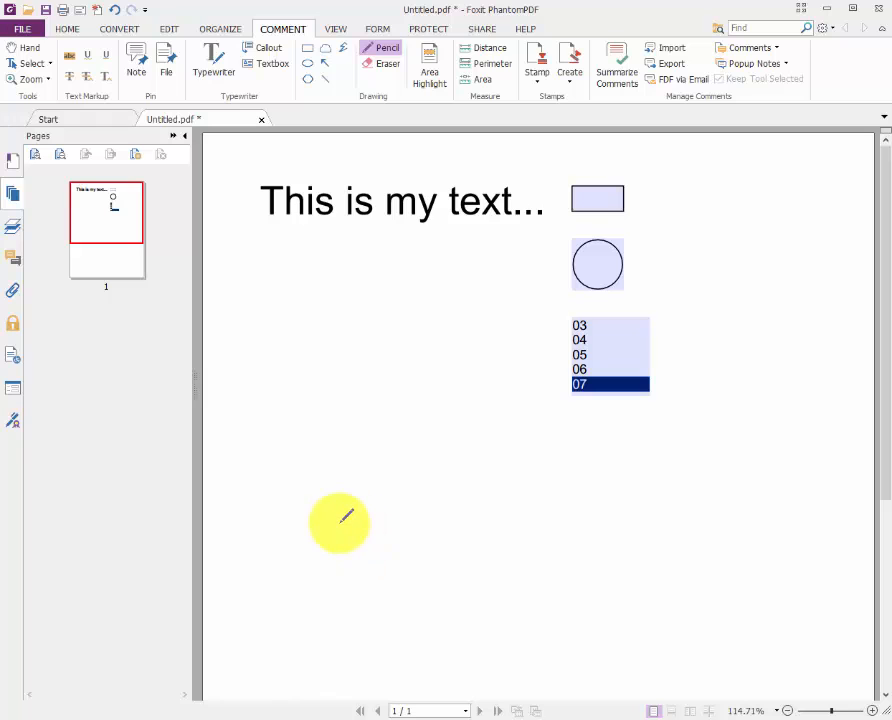
{"action": "mouse_move", "coordinate": [343, 500]}
{"action": "left_mouse_down"}
{"action": "mouse_move", "coordinate": [410, 514]}
{"action": "mouse_move", "coordinate": [488, 480]}
{"action": "mouse_move", "coordinate": [487, 505]}
{"action": "mouse_move", "coordinate": [534, 515]}
{"action": "left_mouse_up"}
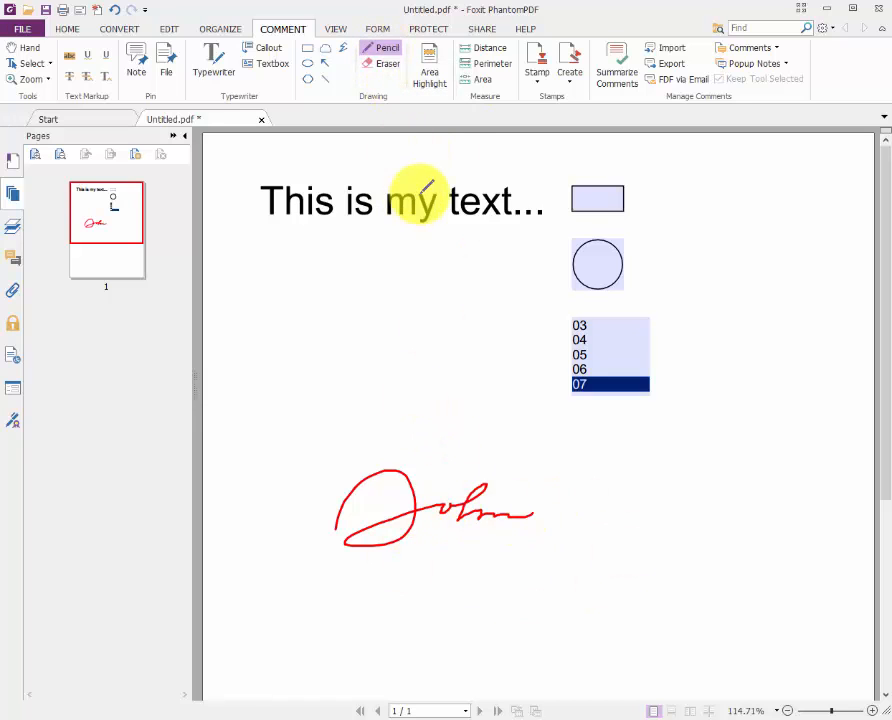
Place the saved ink signature with PDF Sign below and to the right of the pencil-drawn signature, and exit signing mode.
{"action": "left_click", "coordinate": [430, 30]}
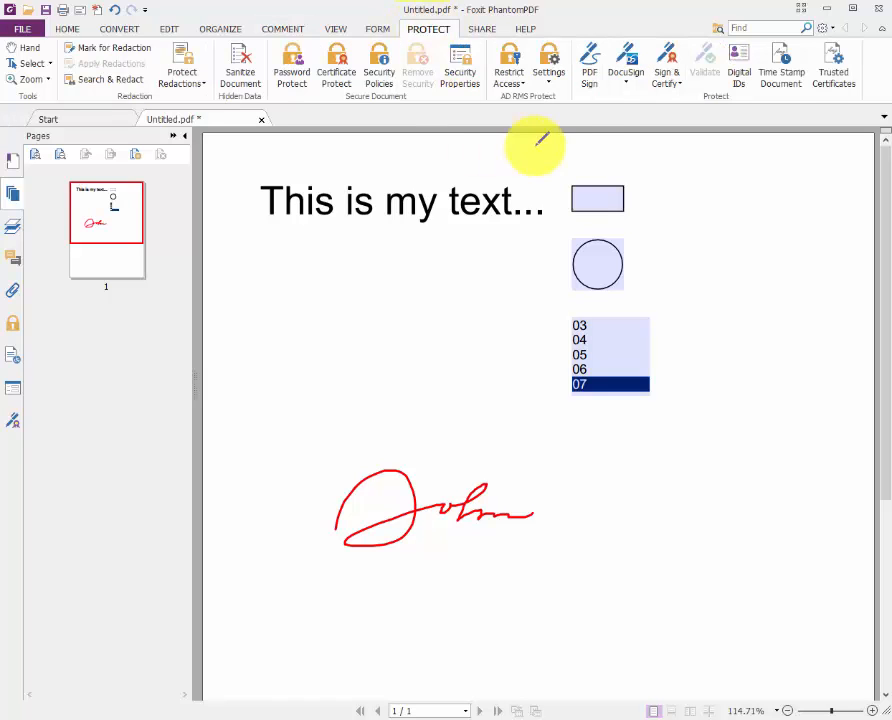
{"action": "left_click", "coordinate": [590, 72]}
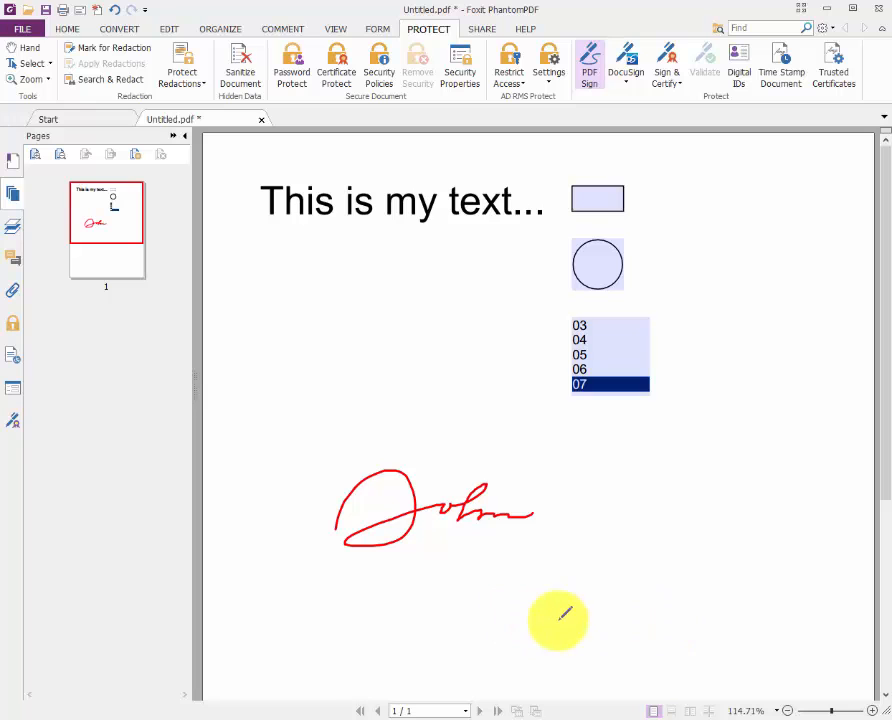
{"action": "scroll", "coordinate": [705, 475], "scroll_direction": "down", "scroll_amount": 3}
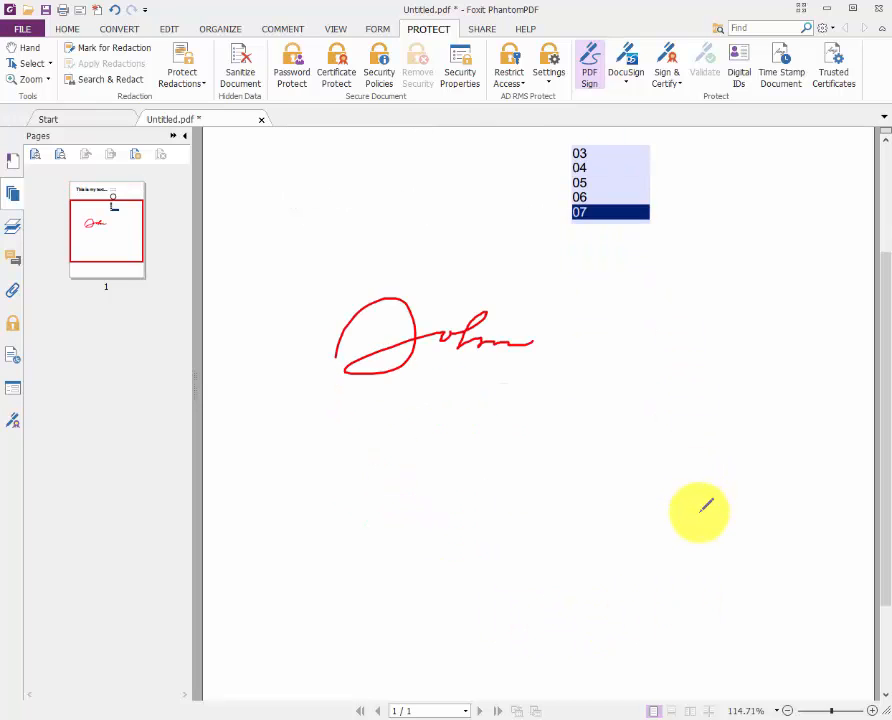
{"action": "scroll", "coordinate": [705, 508], "scroll_direction": "up", "scroll_amount": 1}
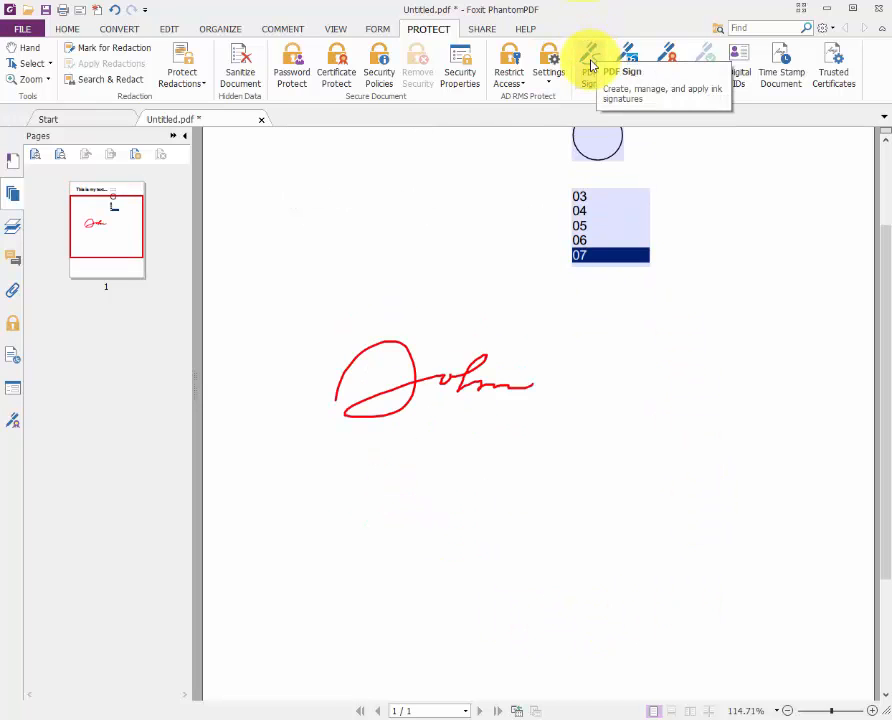
{"action": "left_click", "coordinate": [591, 66]}
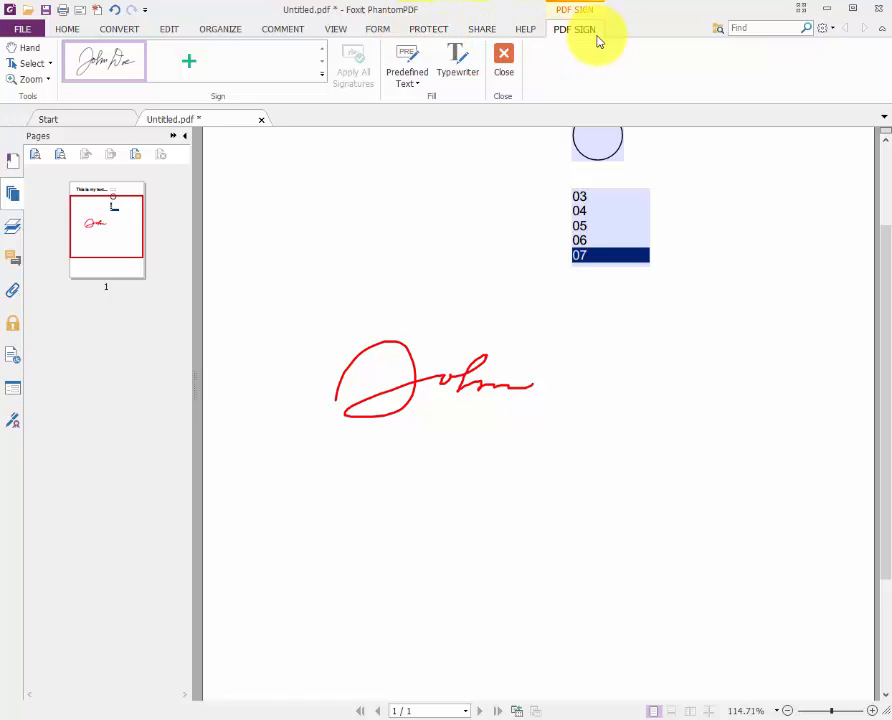
{"action": "left_click", "coordinate": [101, 66]}
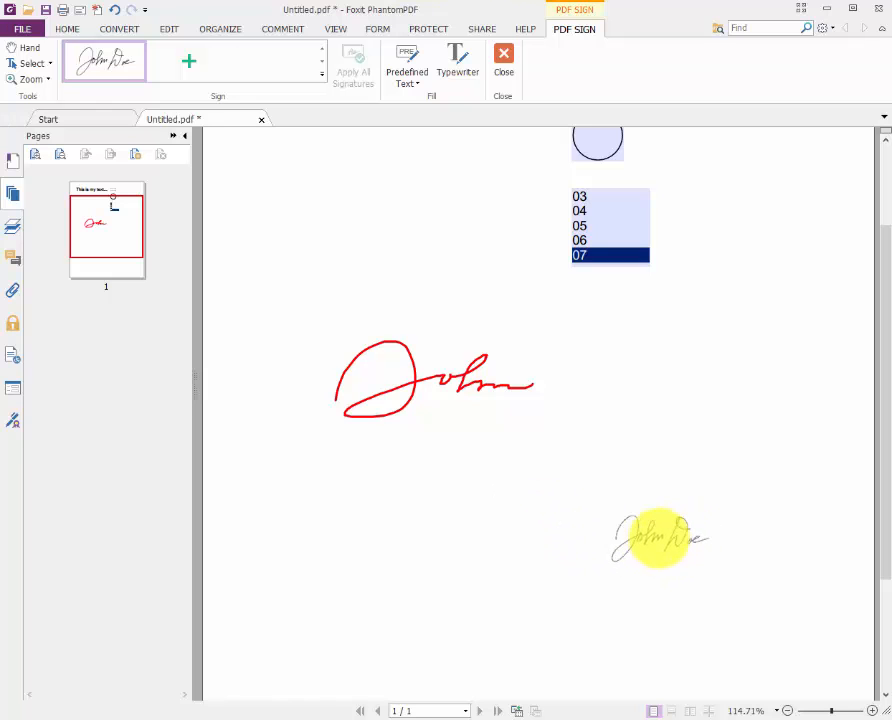
{"action": "left_click", "coordinate": [679, 578]}
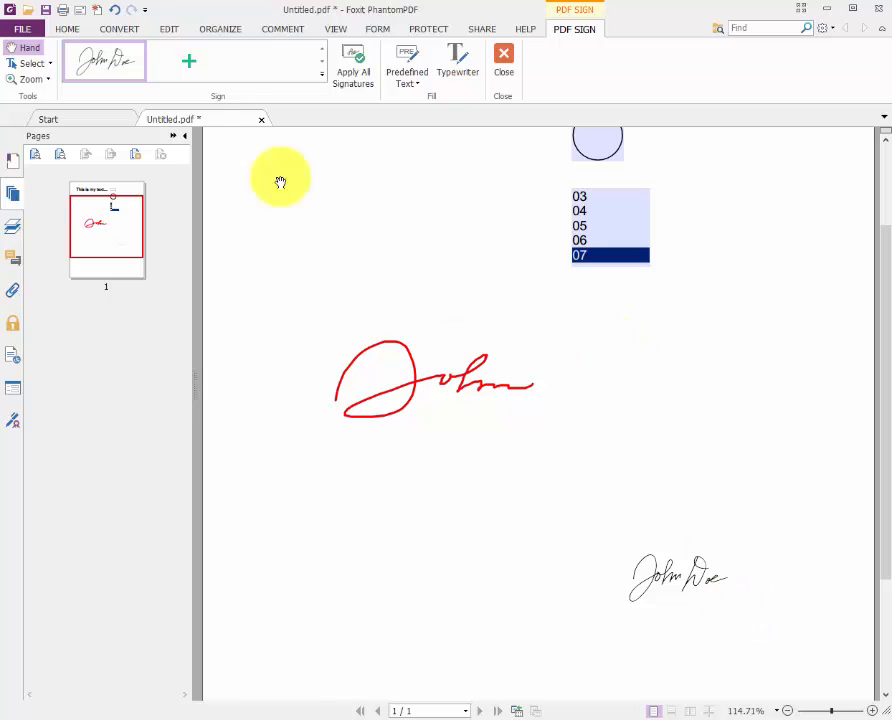
{"action": "left_click", "coordinate": [506, 62]}
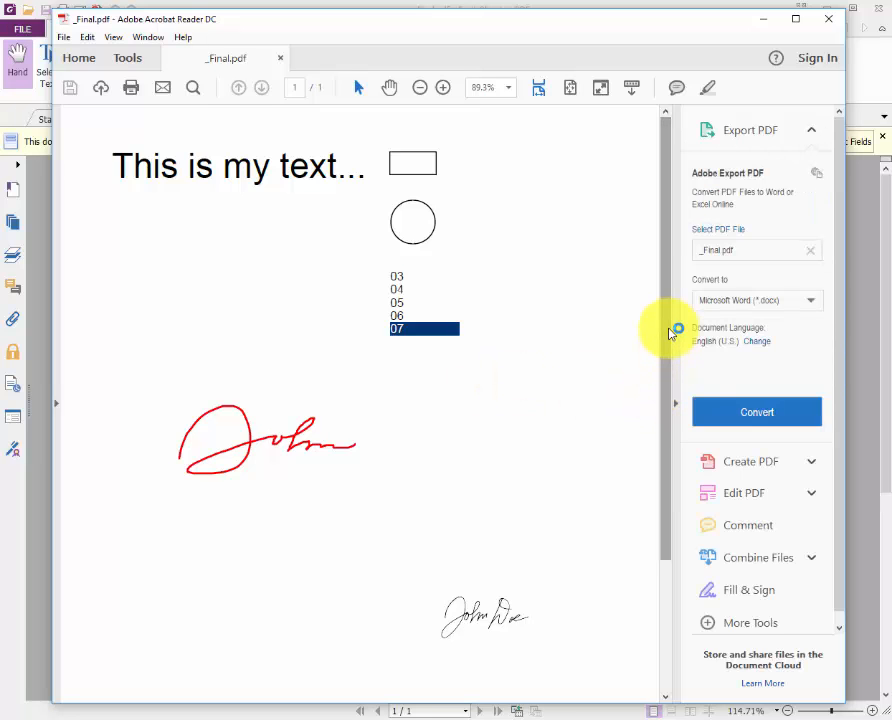
In Adobe Acrobat Reader DC, collapse the tools pane of _Final.pdf, tick the check box and select the radio button.
{"action": "left_click", "coordinate": [677, 404]}
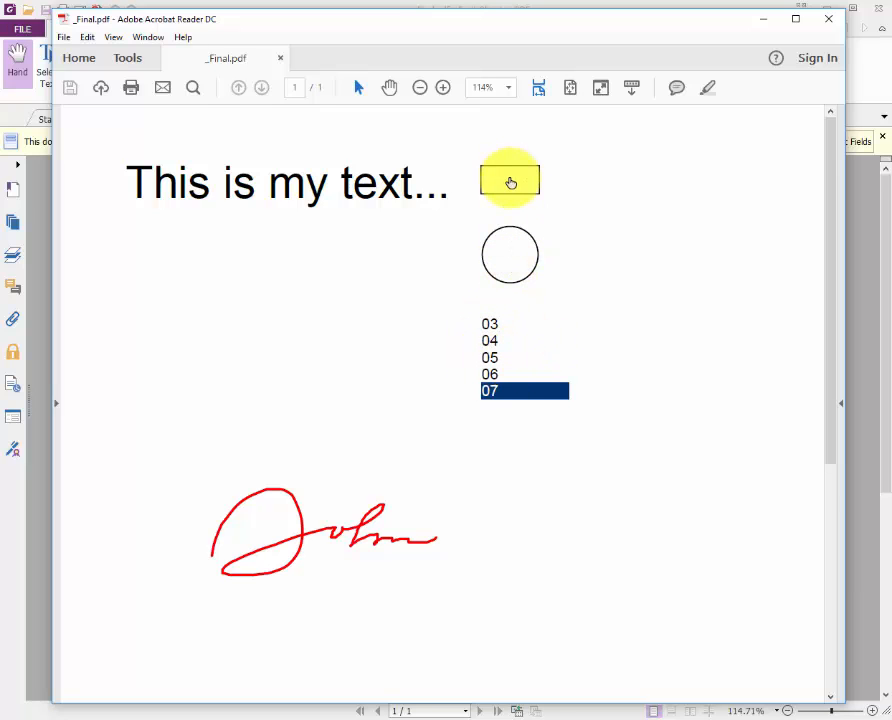
{"action": "left_click", "coordinate": [510, 182]}
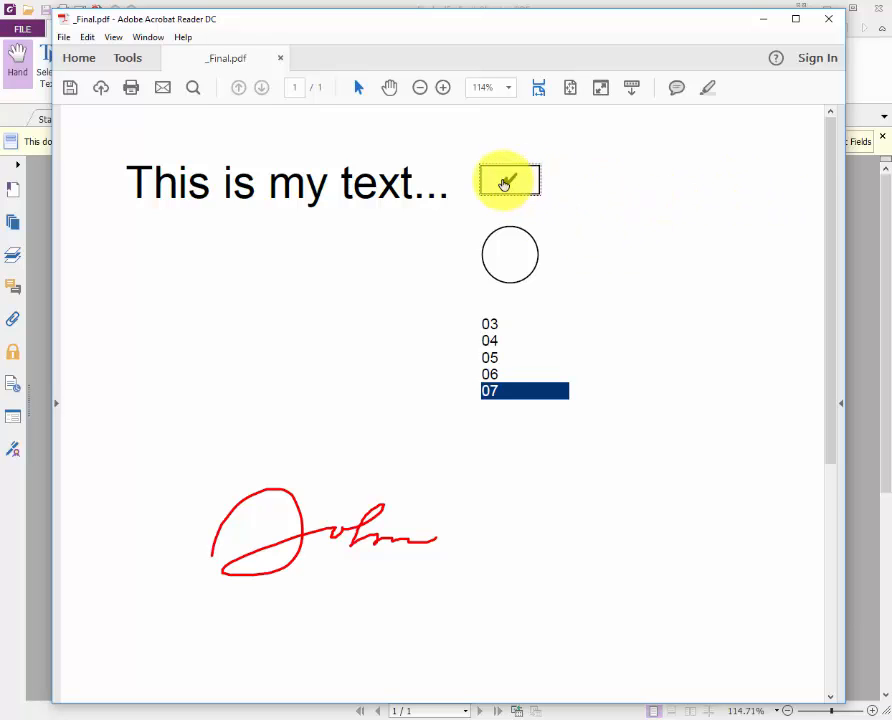
{"action": "left_click", "coordinate": [512, 266]}
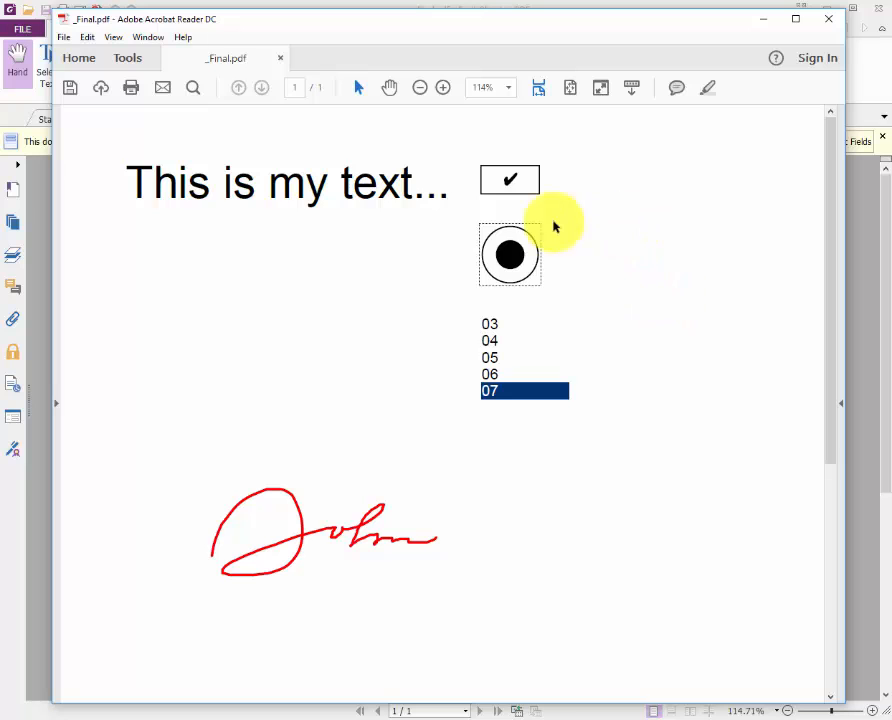
Select item 06 in the list box, and briefly switch to Foxit PhantomPDF to view its form tools before returning to Adobe Acrobat Reader DC.
{"action": "left_click", "coordinate": [495, 379]}
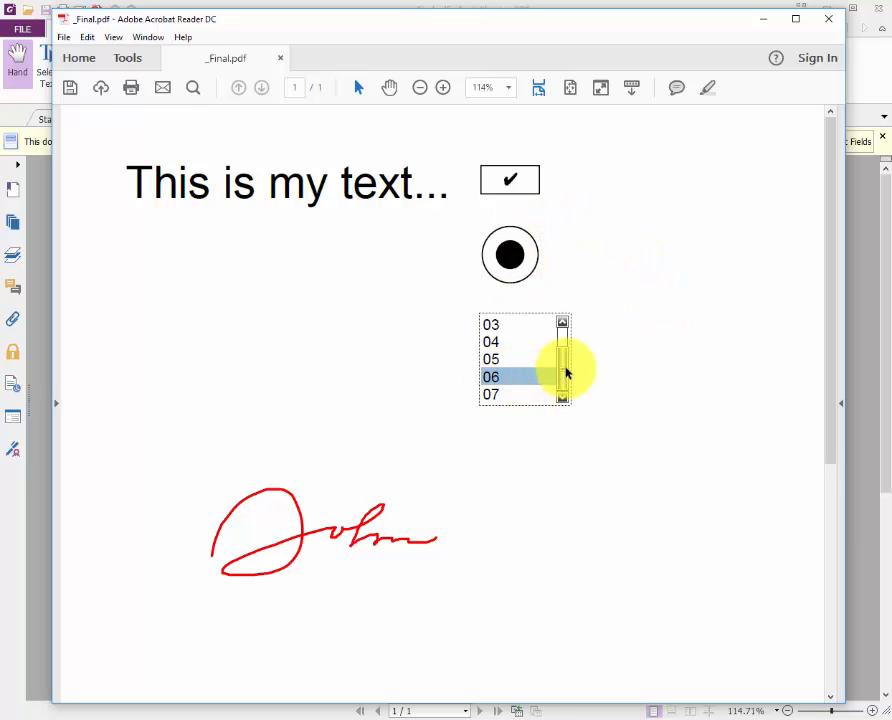
{"action": "left_click_drag", "start_coordinate": [524, 14], "coordinate": [517, 185]}
{"action": "left_click", "coordinate": [378, 28]}
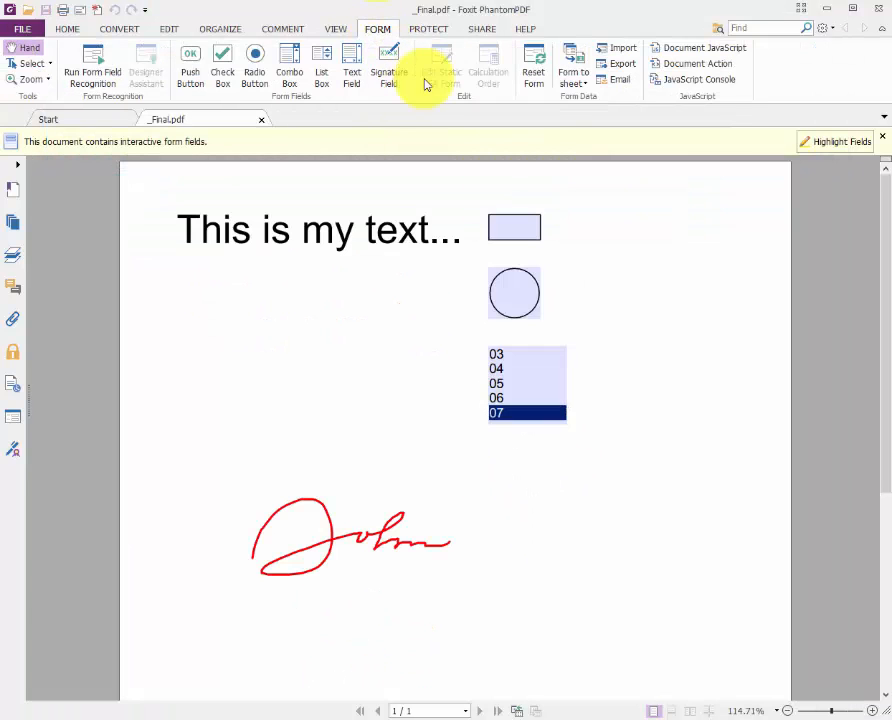
{"action": "left_click", "coordinate": [522, 718]}
{"action": "left_click_drag", "start_coordinate": [537, 185], "coordinate": [542, 30]}
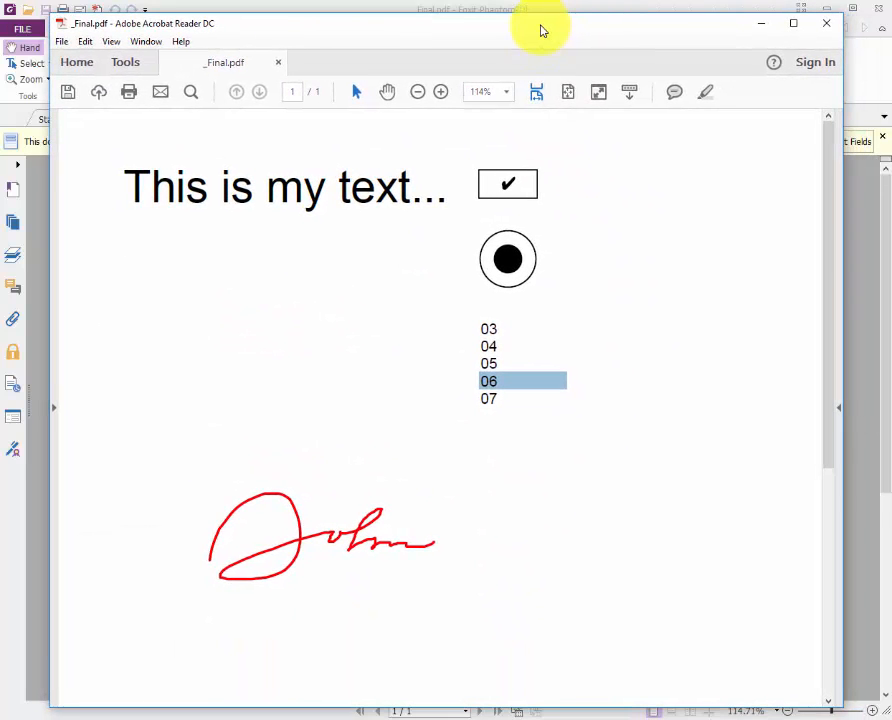
Select item 01 in the list box of _Final.pdf, leave the field and review the page down to the signatures.
{"action": "left_click", "coordinate": [506, 348]}
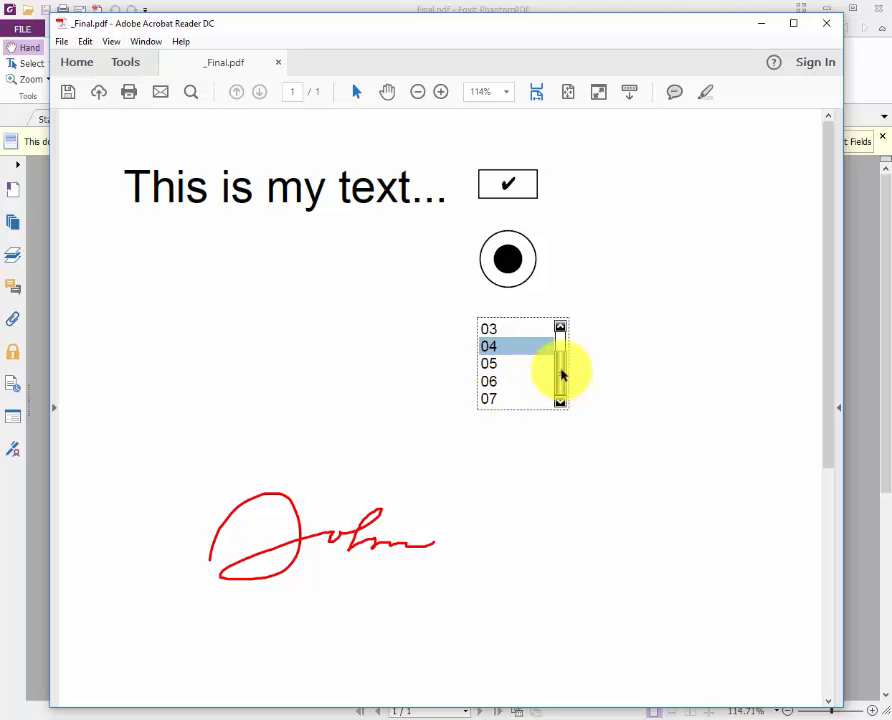
{"action": "left_click_drag", "start_coordinate": [562, 374], "coordinate": [556, 340]}
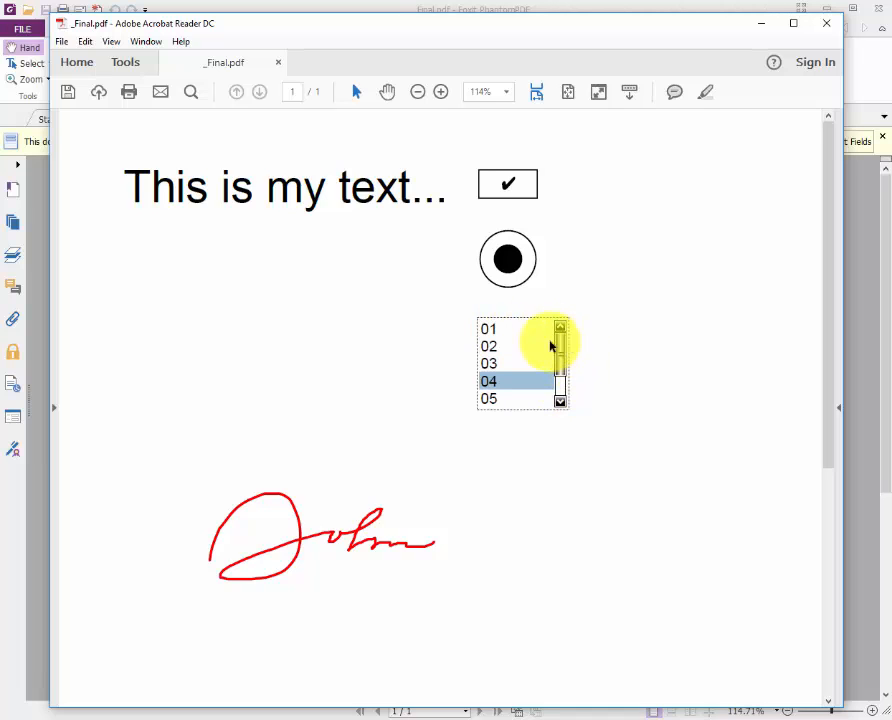
{"action": "left_click", "coordinate": [496, 331]}
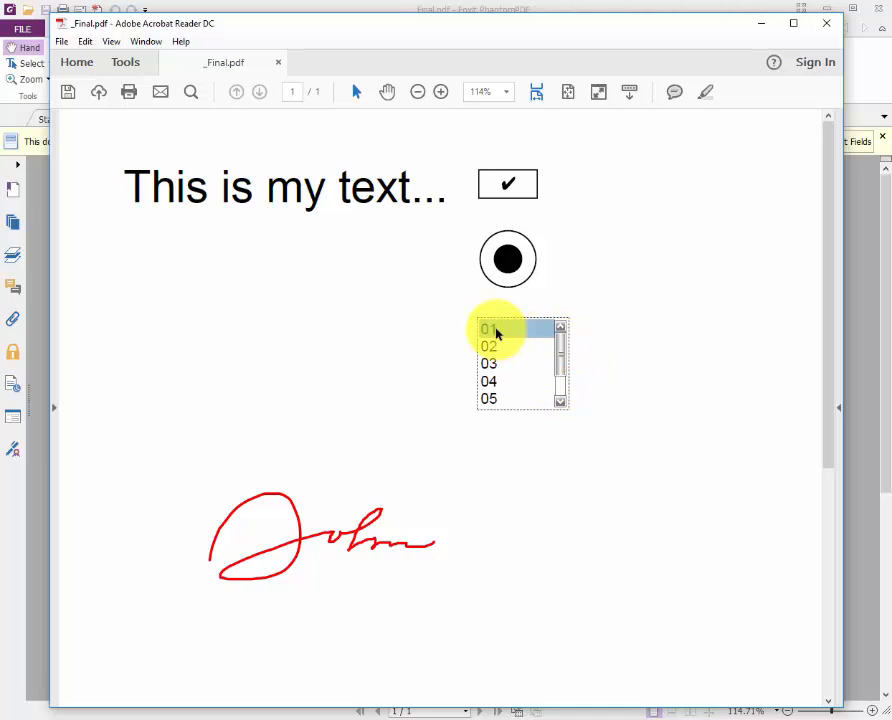
{"action": "left_click", "coordinate": [645, 340]}
{"action": "scroll", "coordinate": [440, 500], "scroll_direction": "down", "scroll_amount": 8}
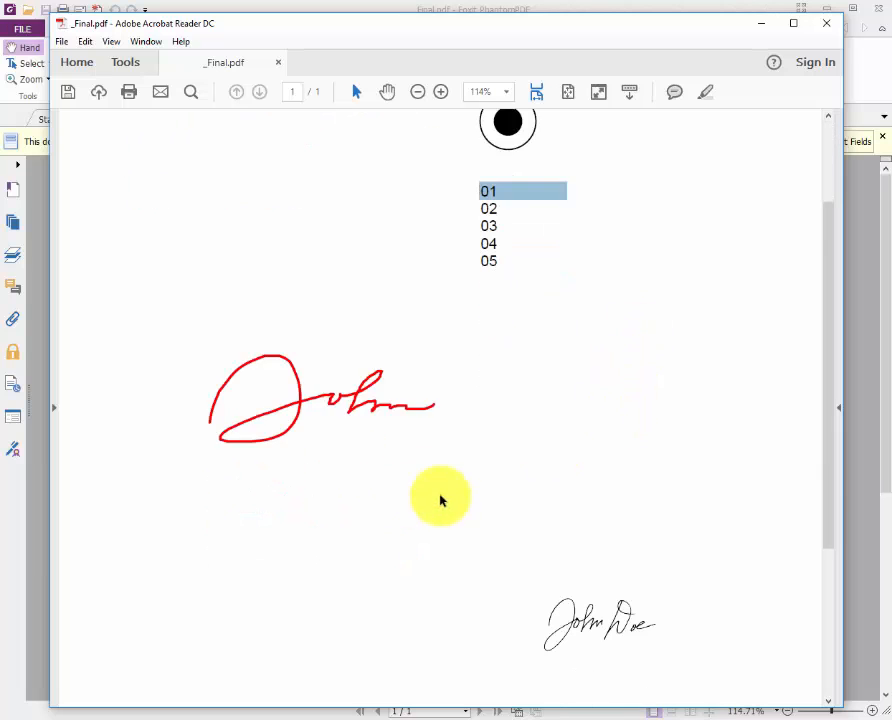
{"action": "scroll", "coordinate": [425, 525], "scroll_direction": "up", "scroll_amount": 8}
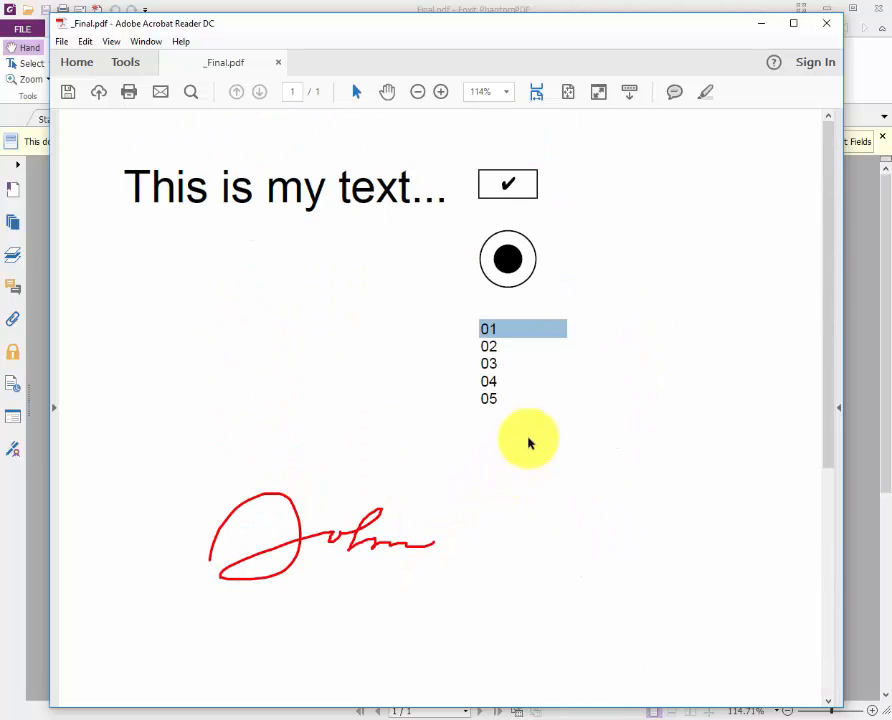